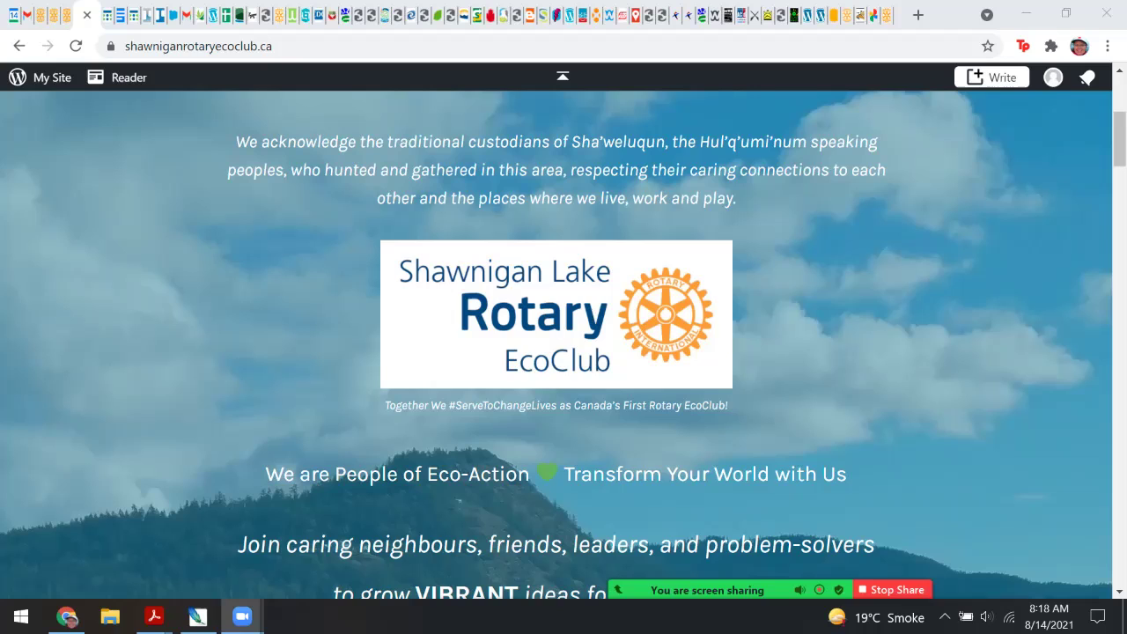
# Step: Scroll the shawniganrotaryecoclub.ca homepage down to the four action buttons and social icons
pyautogui.scroll(-3, 563, 344)
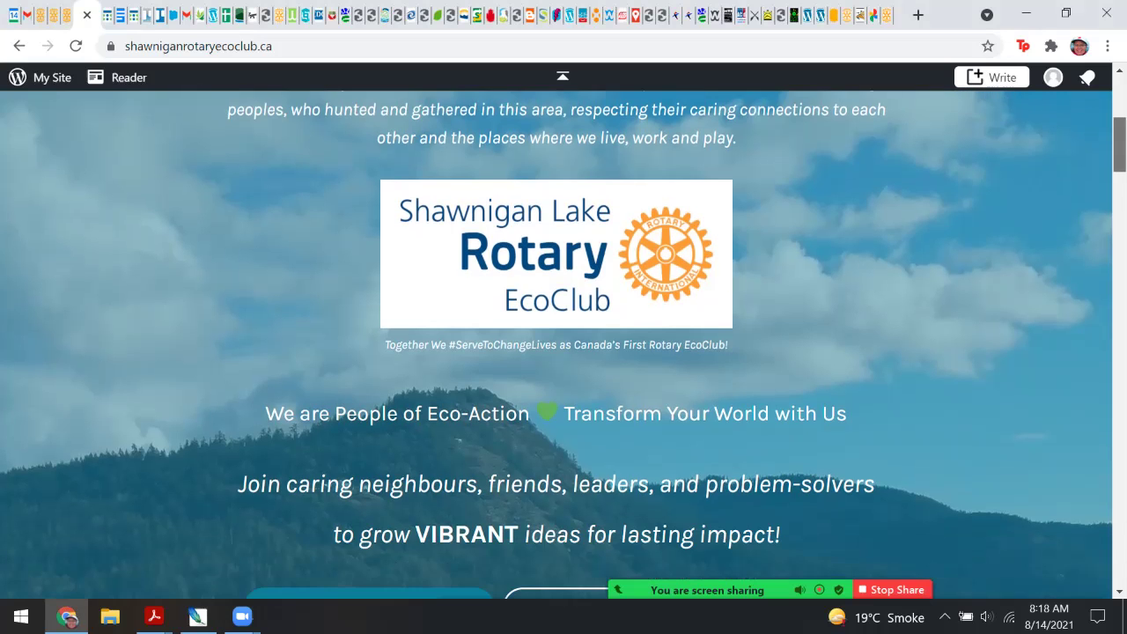
pyautogui.scroll(-1, 563, 345)
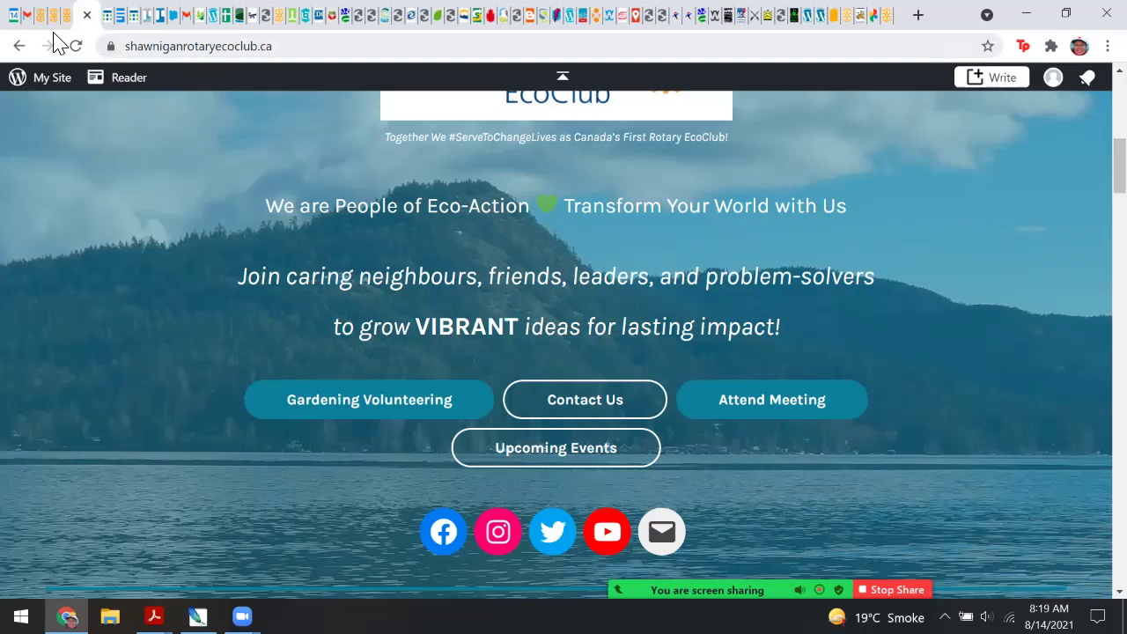
# Step: Switch to the Shawnigan Rotary EcoClub Dashboard board and zoom the browser page to 110%
pyautogui.click(152, 26)
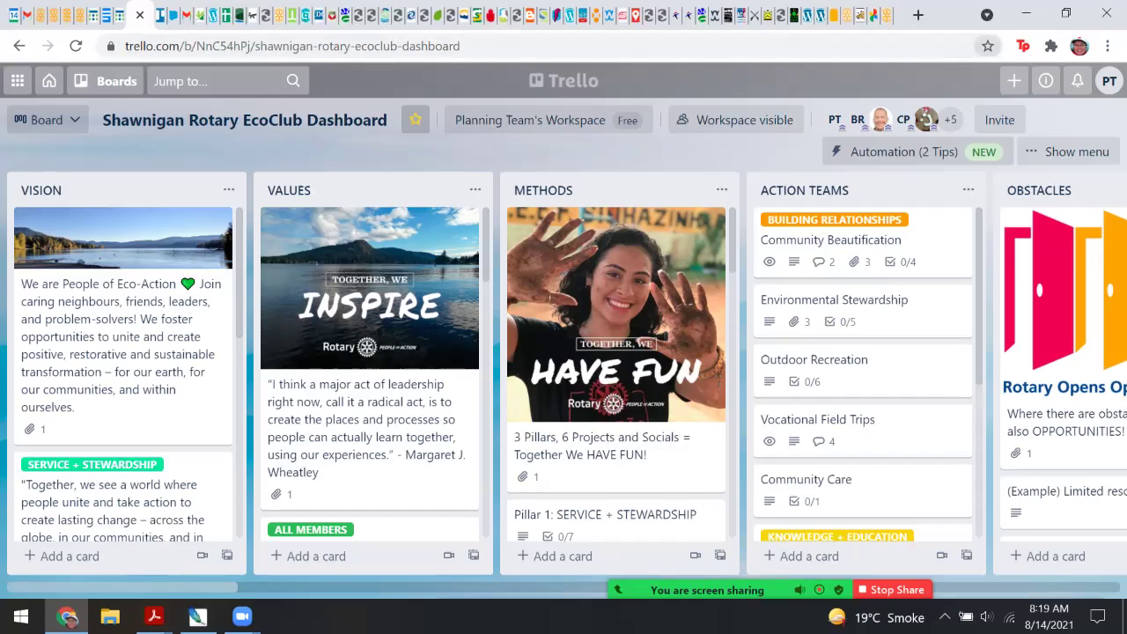
pyautogui.click(1107, 46)
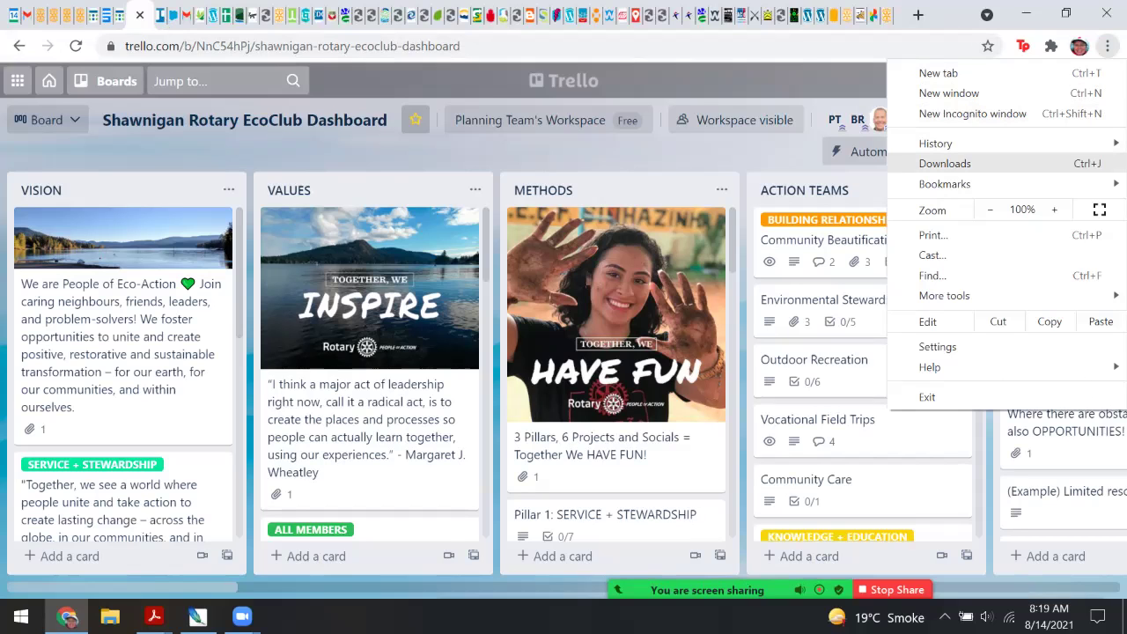
pyautogui.click(1054, 210)
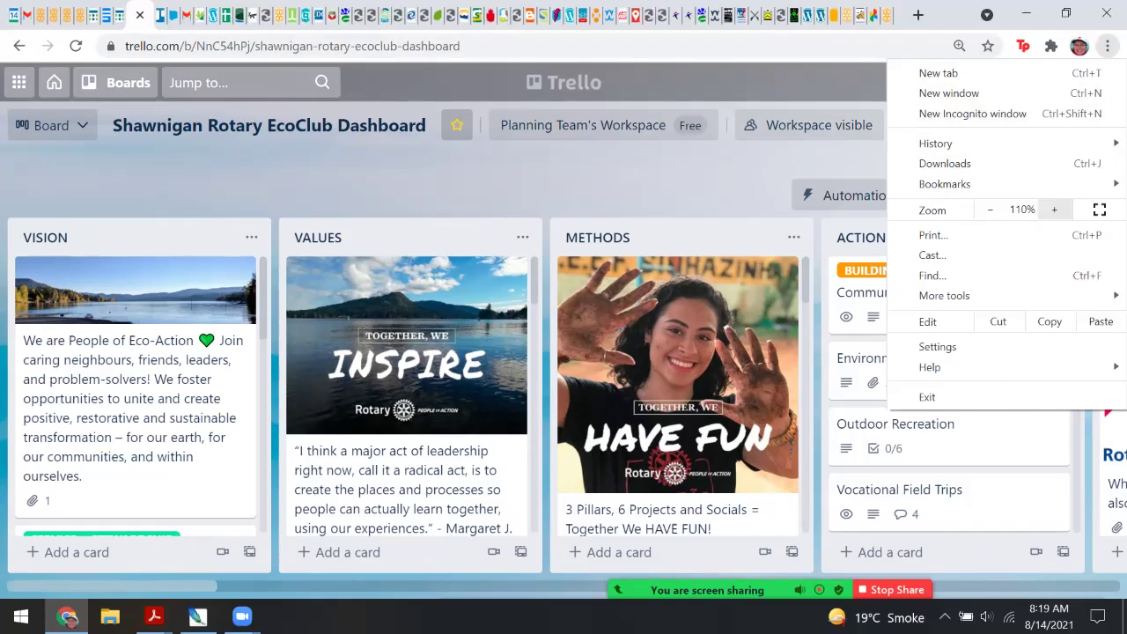
pyautogui.press('Escape')
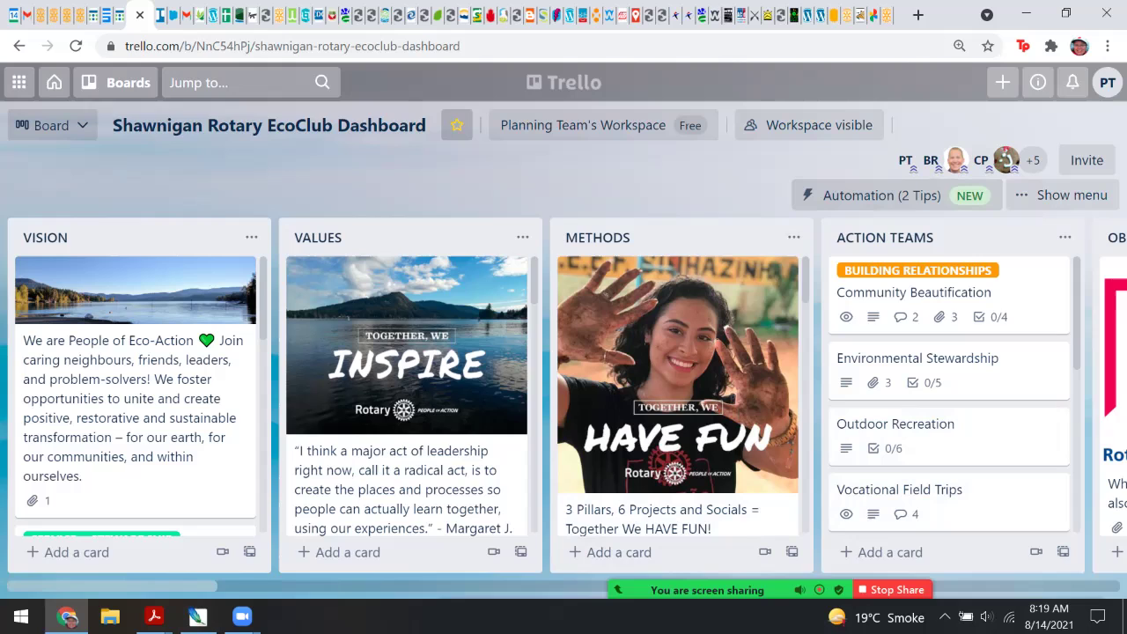
pyautogui.hscroll(2, 564, 396)
pyautogui.hscroll(-2, 563, 397)
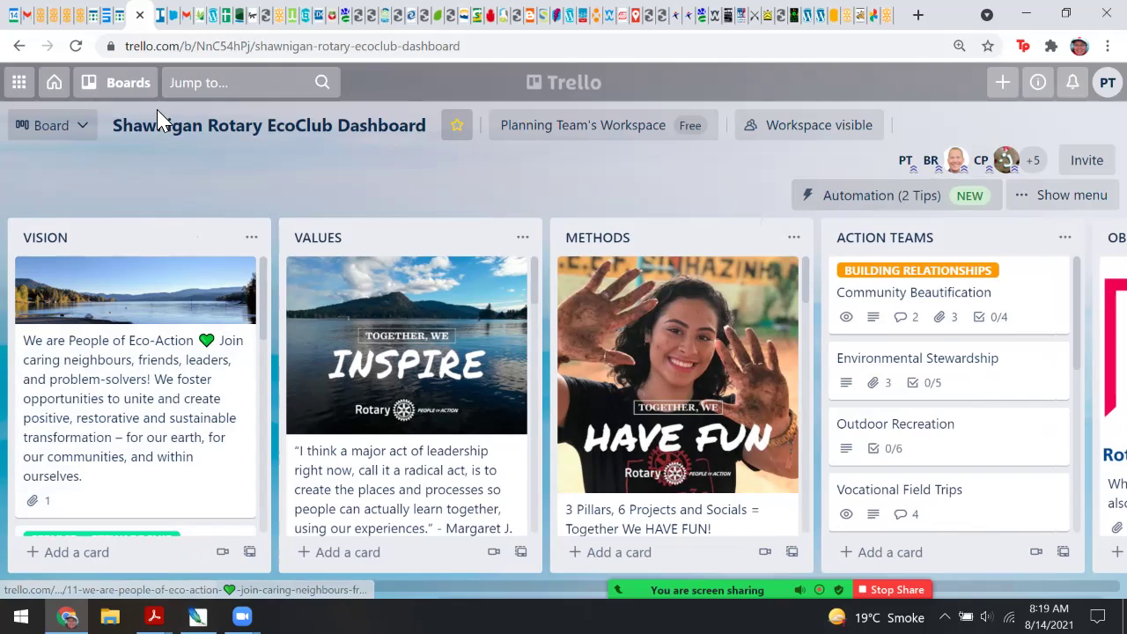
pyautogui.click(164, 24)
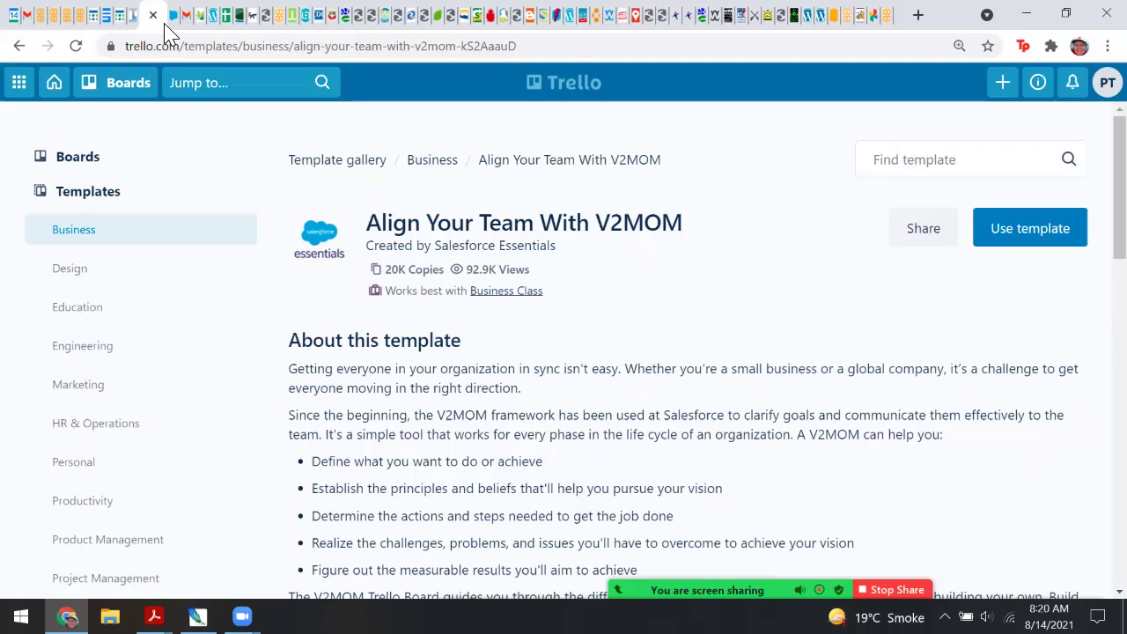
pyautogui.click(175, 26)
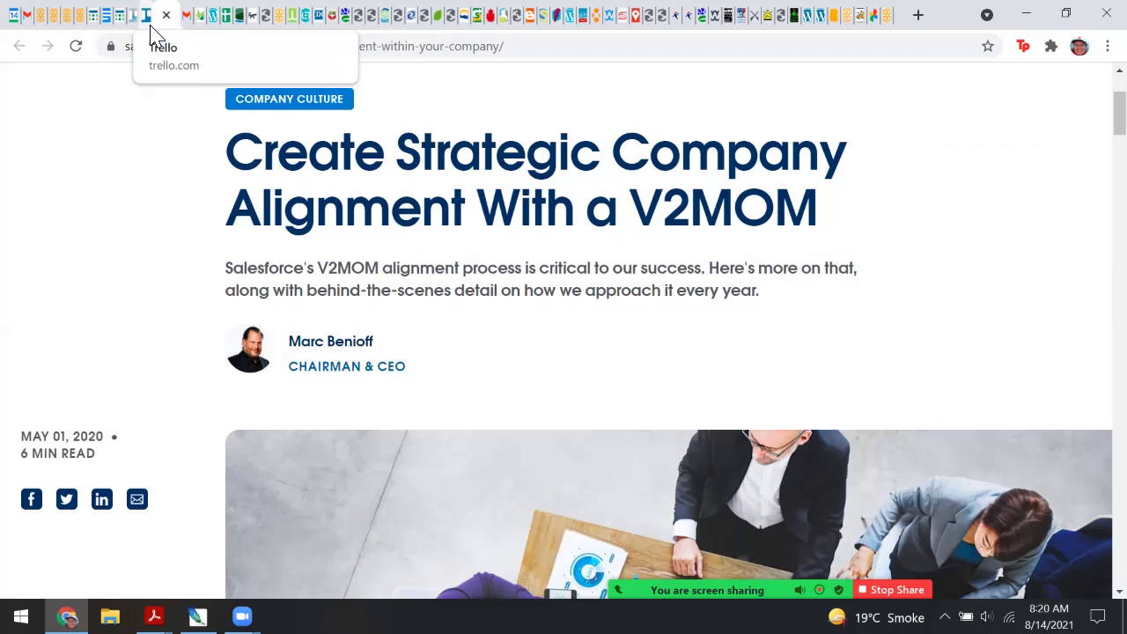
pyautogui.click(153, 28)
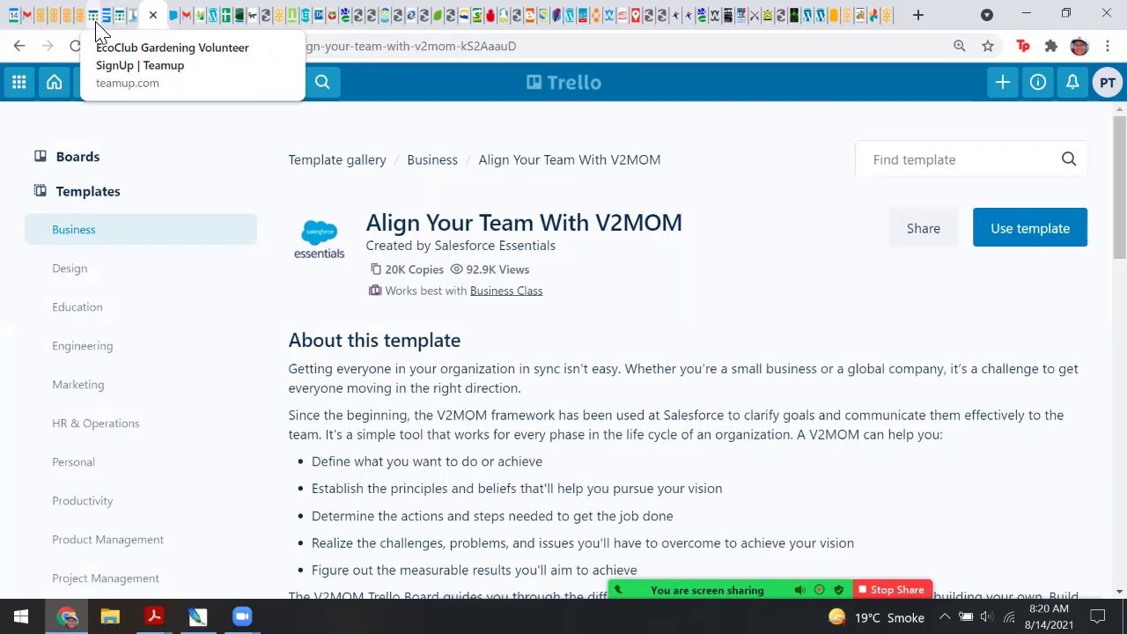
pyautogui.click(133, 18)
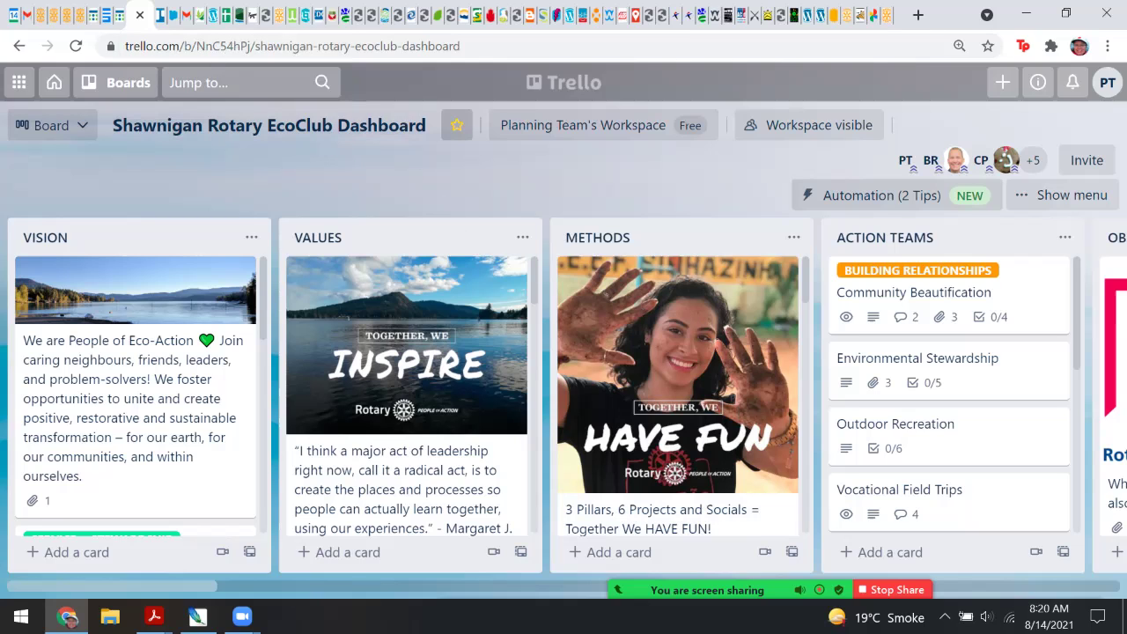
# Step: Open the SERVICE + STEWARDSHIP Rotary International quote card from the VISION list
pyautogui.hscroll(5, 564, 397)
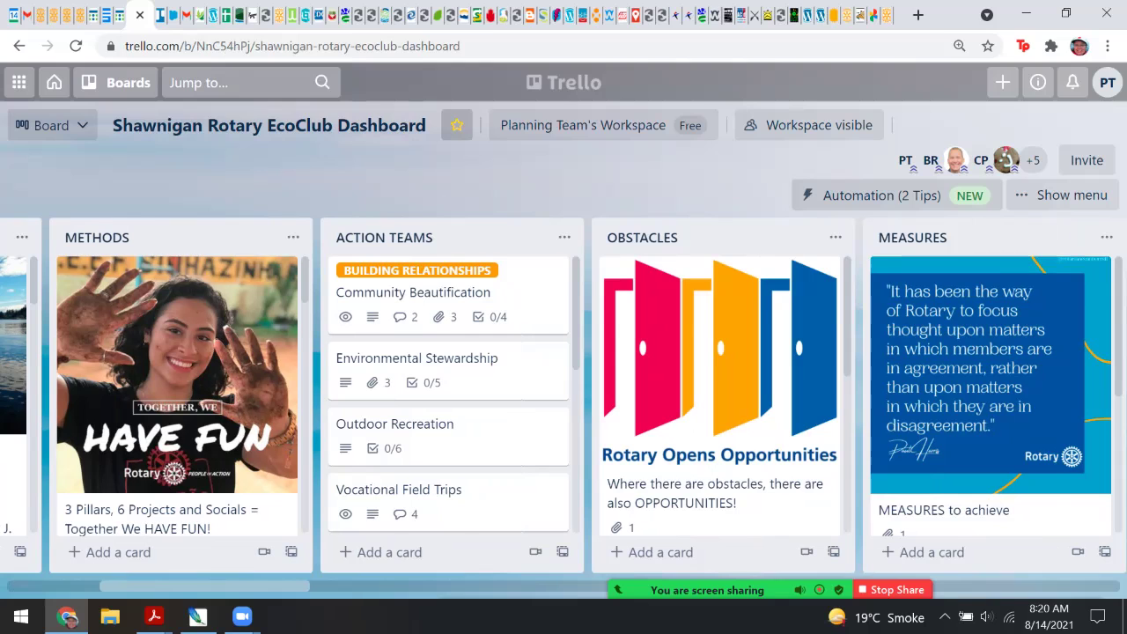
pyautogui.hscroll(-5, 563, 396)
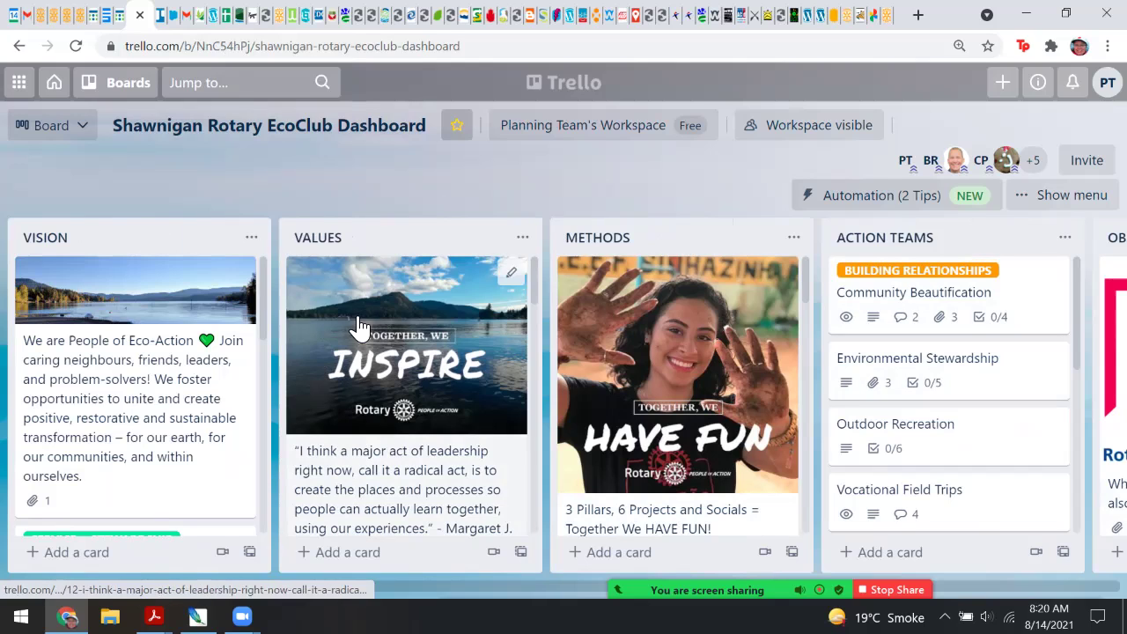
pyautogui.scroll(-1, 269, 304)
pyautogui.scroll(-2, 269, 308)
pyautogui.scroll(3, 267, 317)
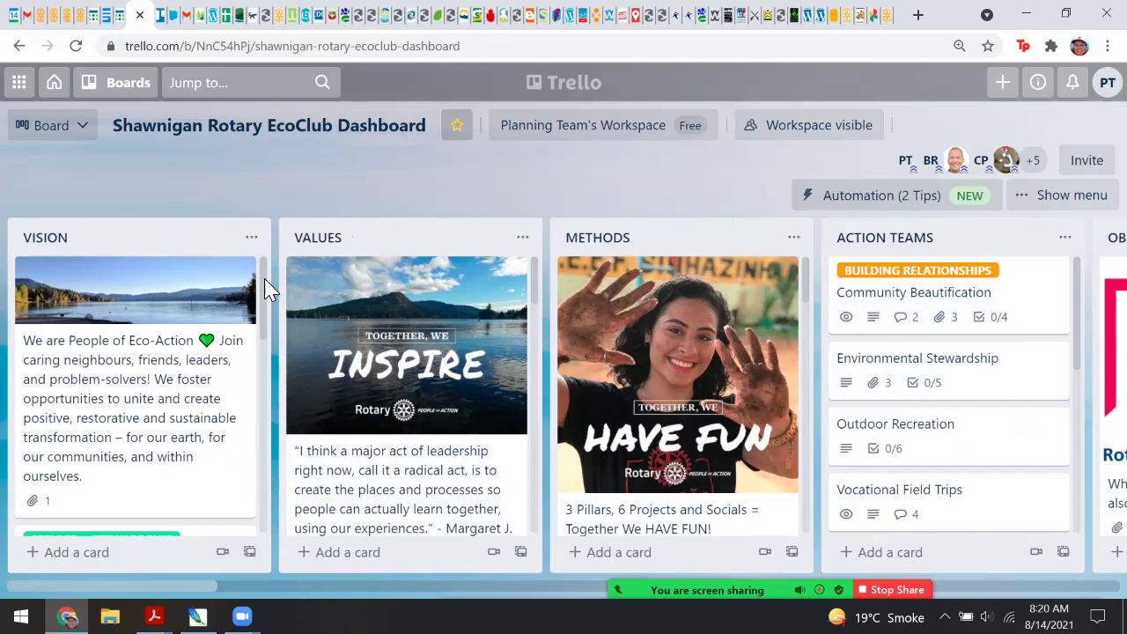
pyautogui.scroll(-1, 269, 300)
pyautogui.scroll(-1, 270, 317)
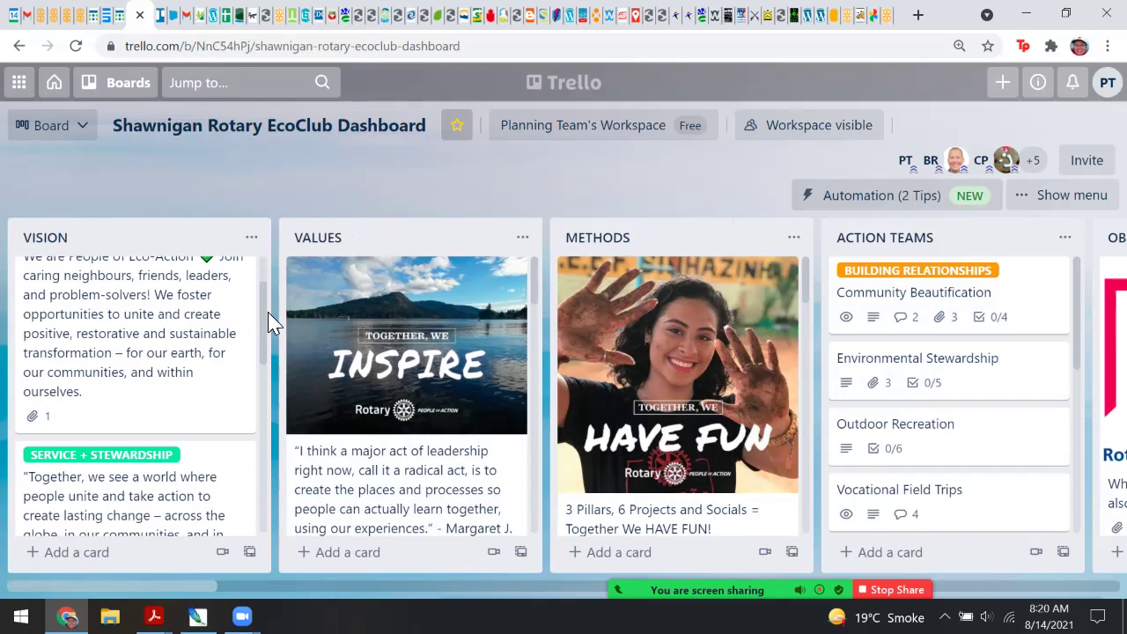
pyautogui.scroll(-3, 269, 314)
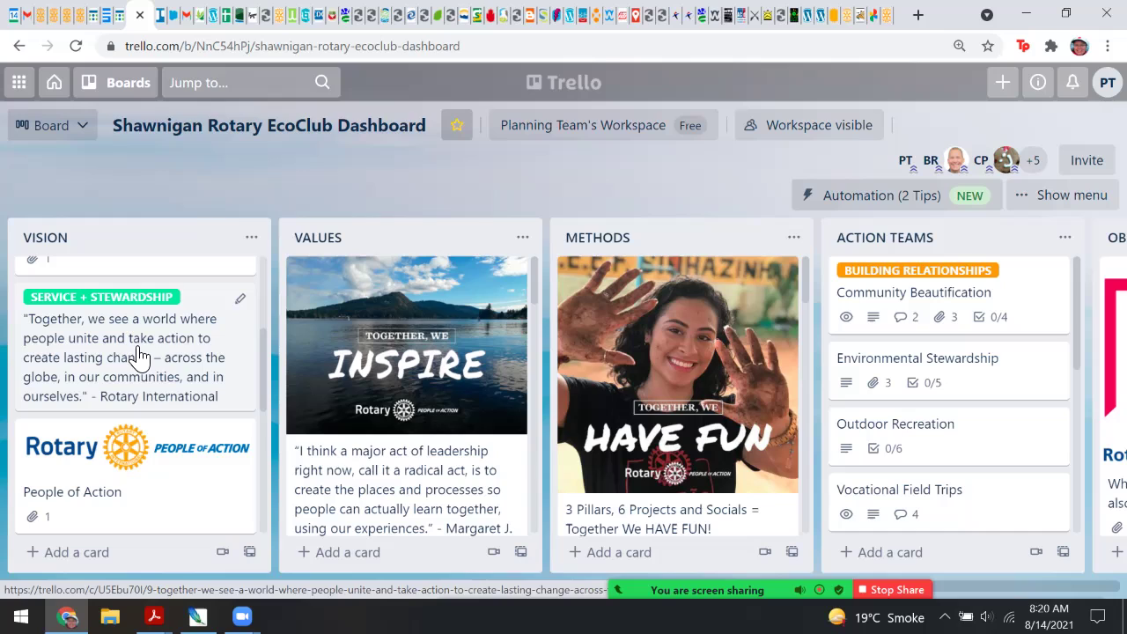
pyautogui.click(190, 356)
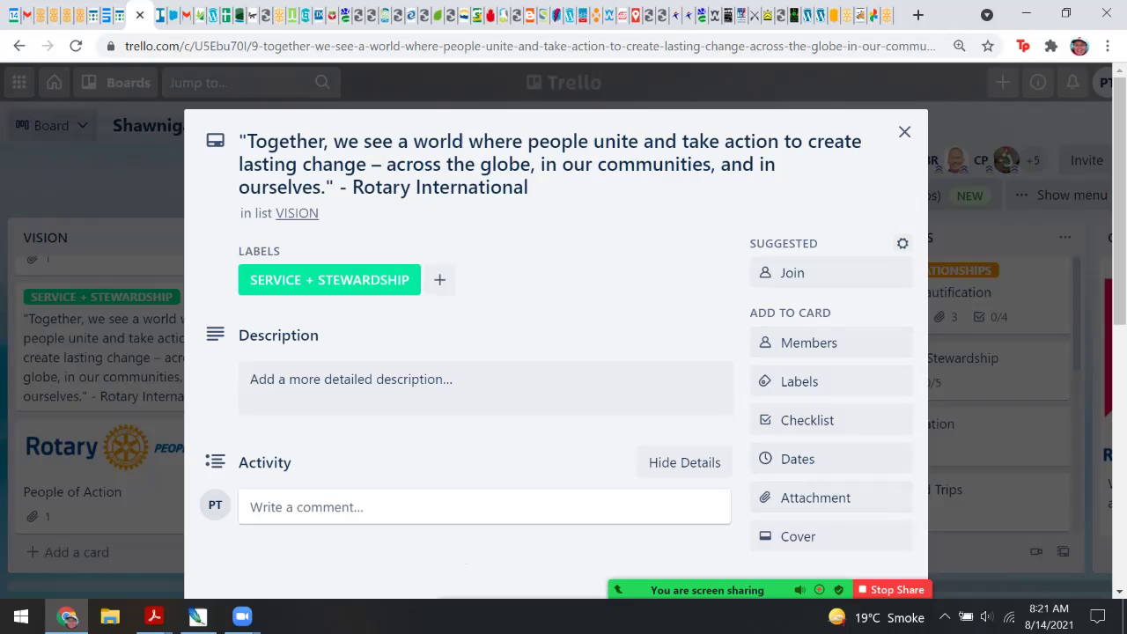
# Step: Add a checklist to the quote card with the item 'Link to RI Home page'
pyautogui.click(334, 391)
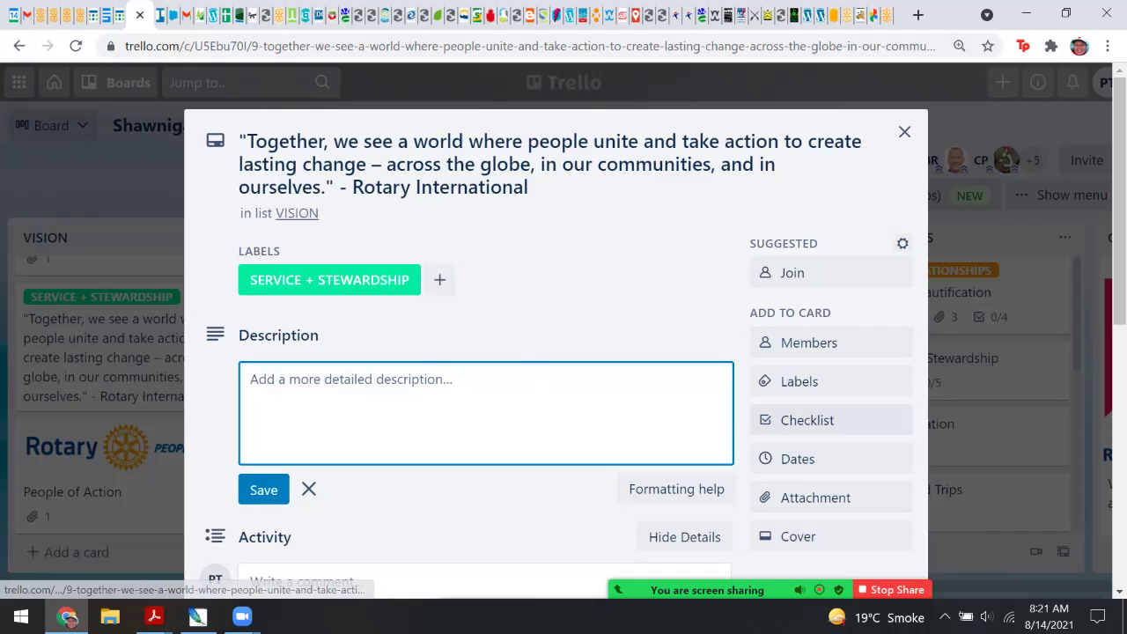
pyautogui.click(806, 420)
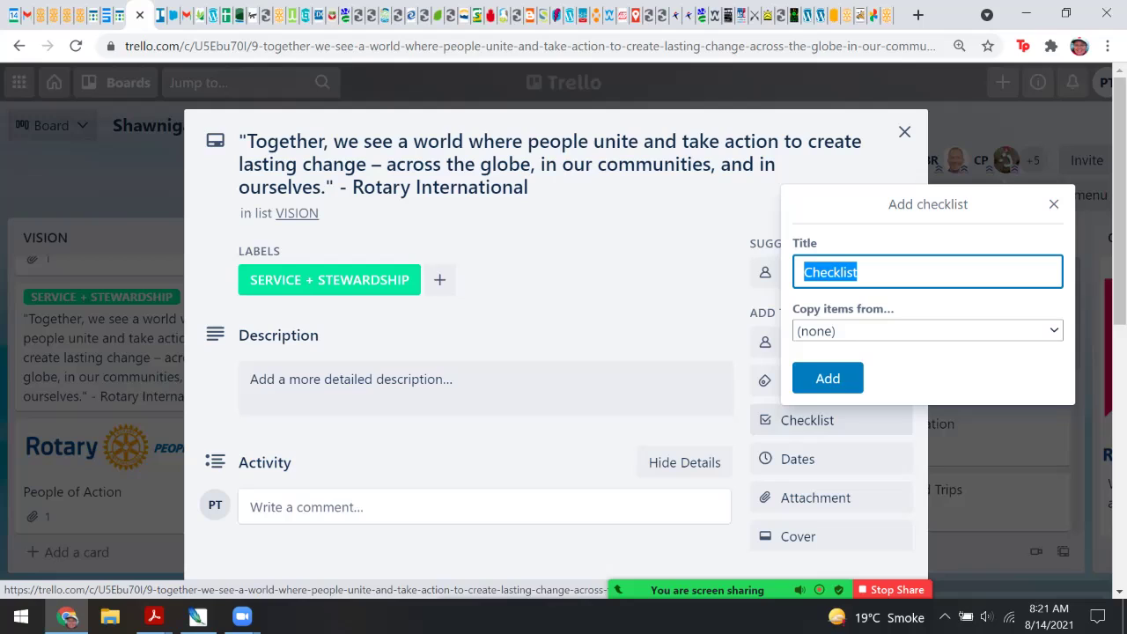
pyautogui.click(828, 378)
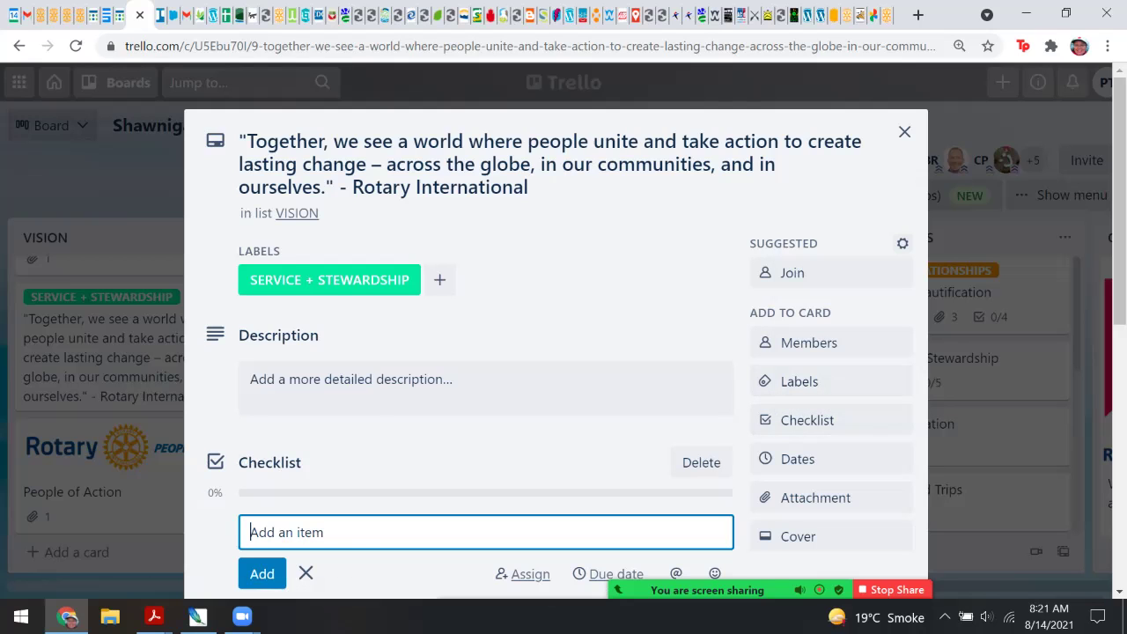
pyautogui.write('Link to RI Home page')
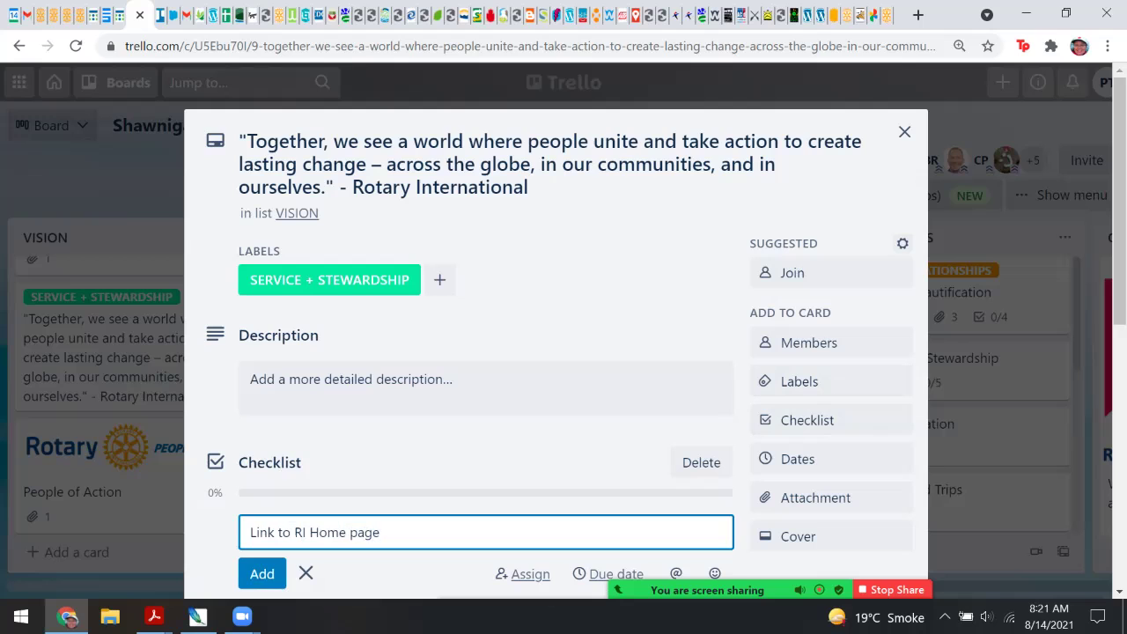
pyautogui.click(262, 573)
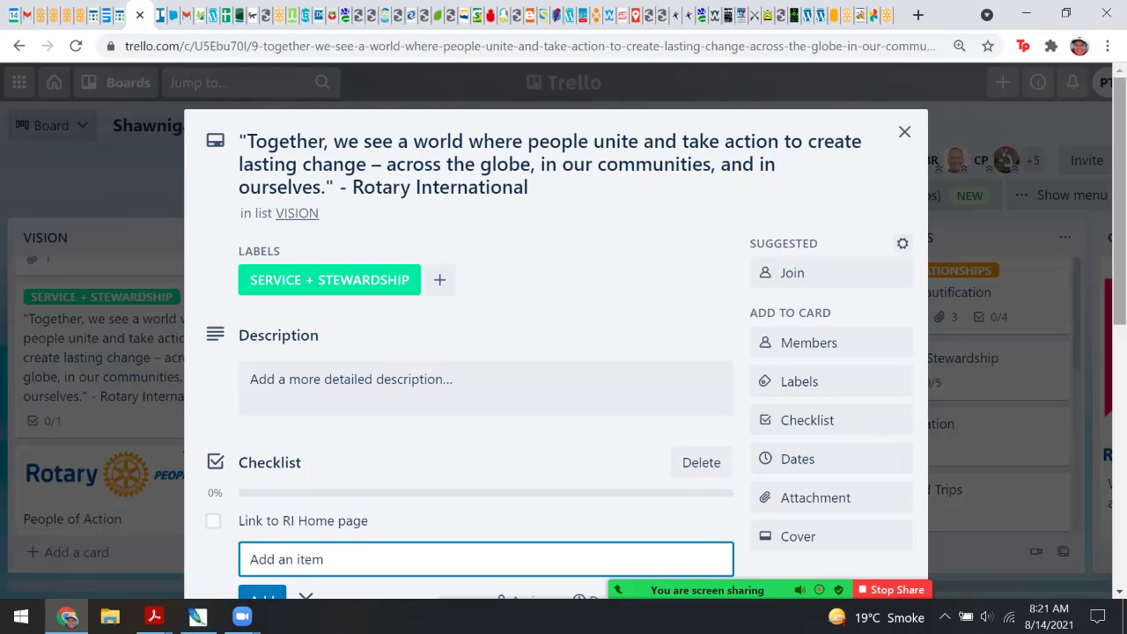
# Step: Close the quote card to get back to the dashboard board
pyautogui.scroll(-1, 556, 335)
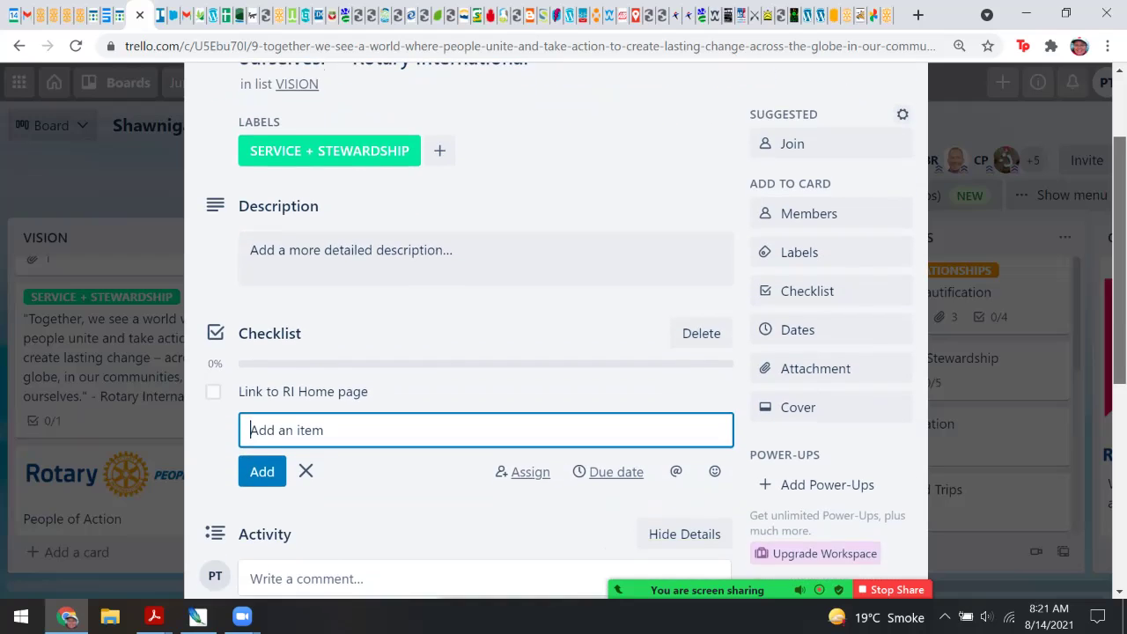
pyautogui.scroll(2, 555, 335)
pyautogui.click(904, 132)
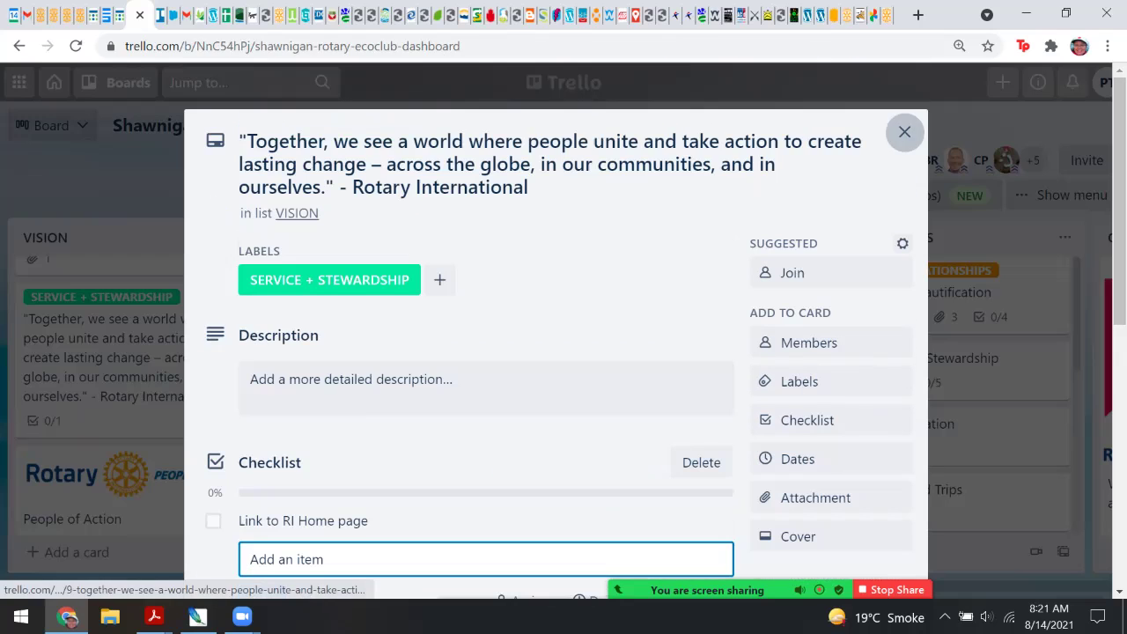
pyautogui.moveTo(265, 364); pyautogui.dragTo(267, 395)
pyautogui.scroll(-3, 267, 400)
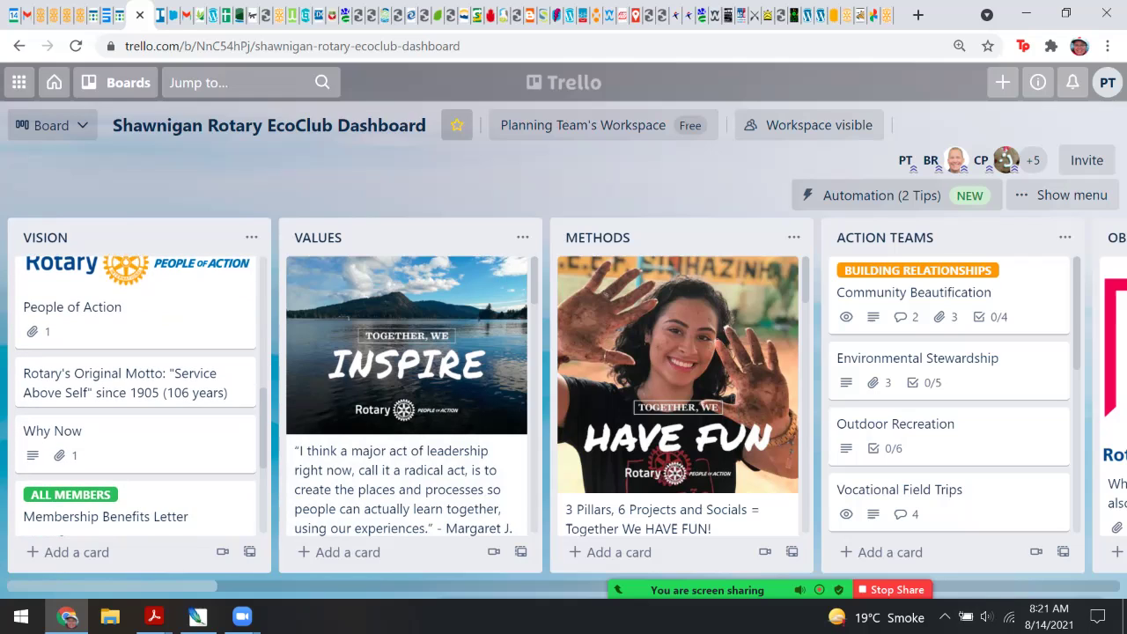
# Step: Check the Think Shawnigan master plans card, then open the 'Mysterious Shawnigan... The Legend!' card
pyautogui.scroll(-3, 141, 396)
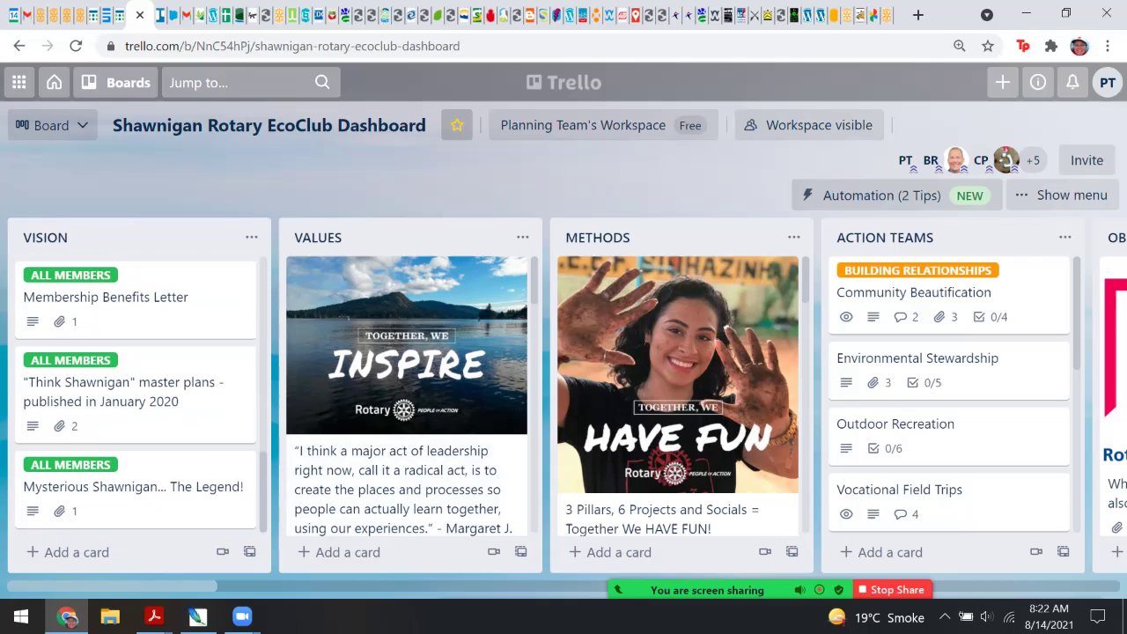
pyautogui.click(144, 405)
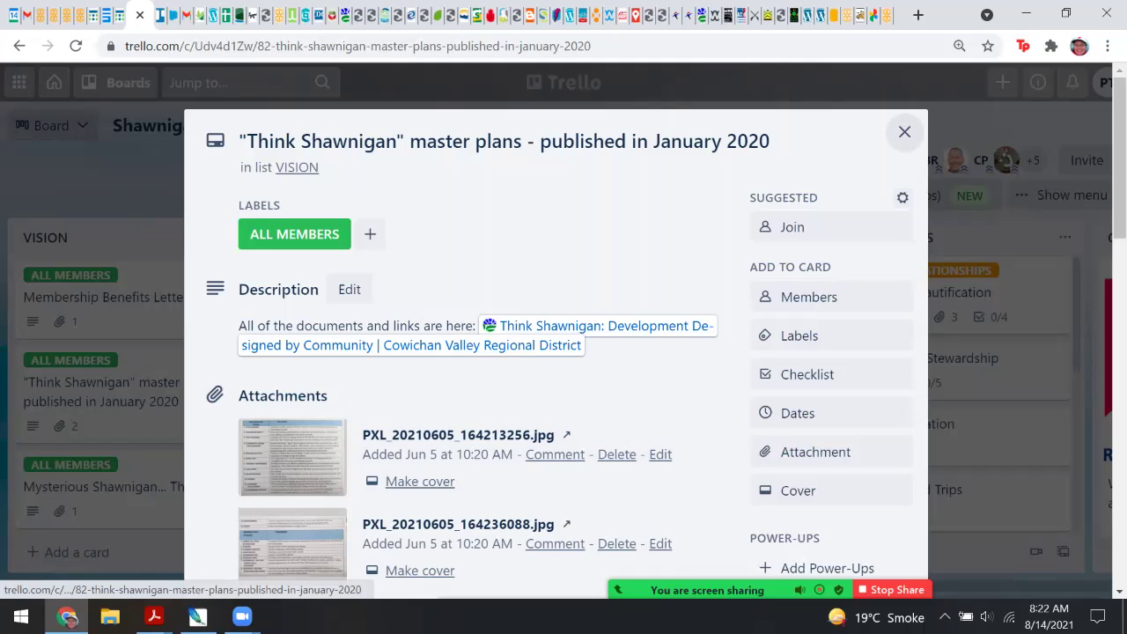
pyautogui.click(904, 131)
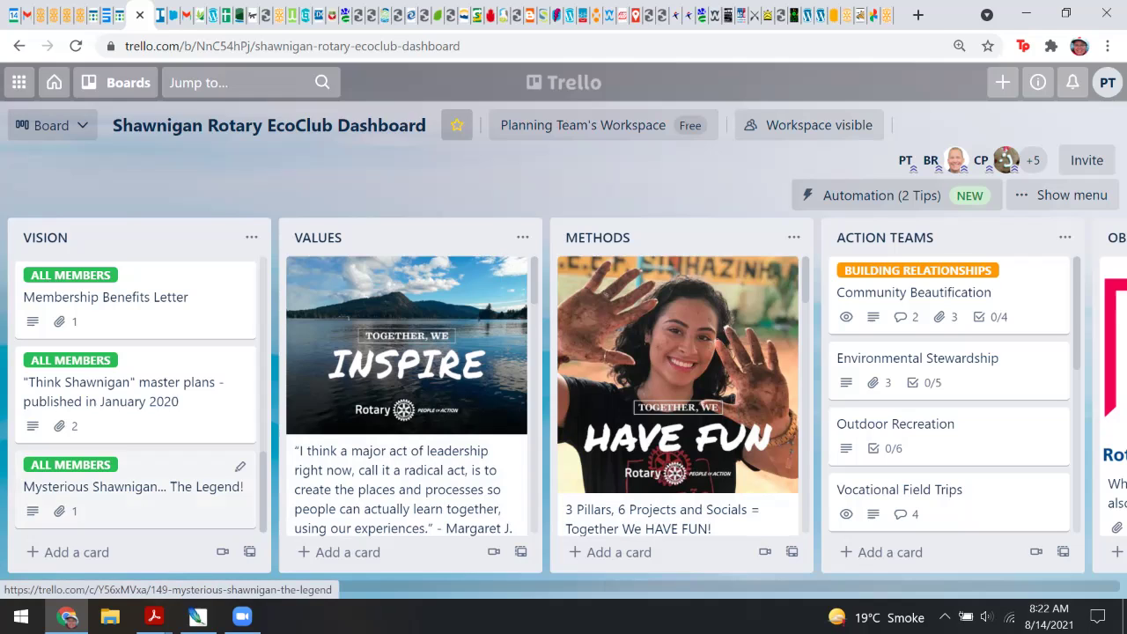
pyautogui.click(132, 486)
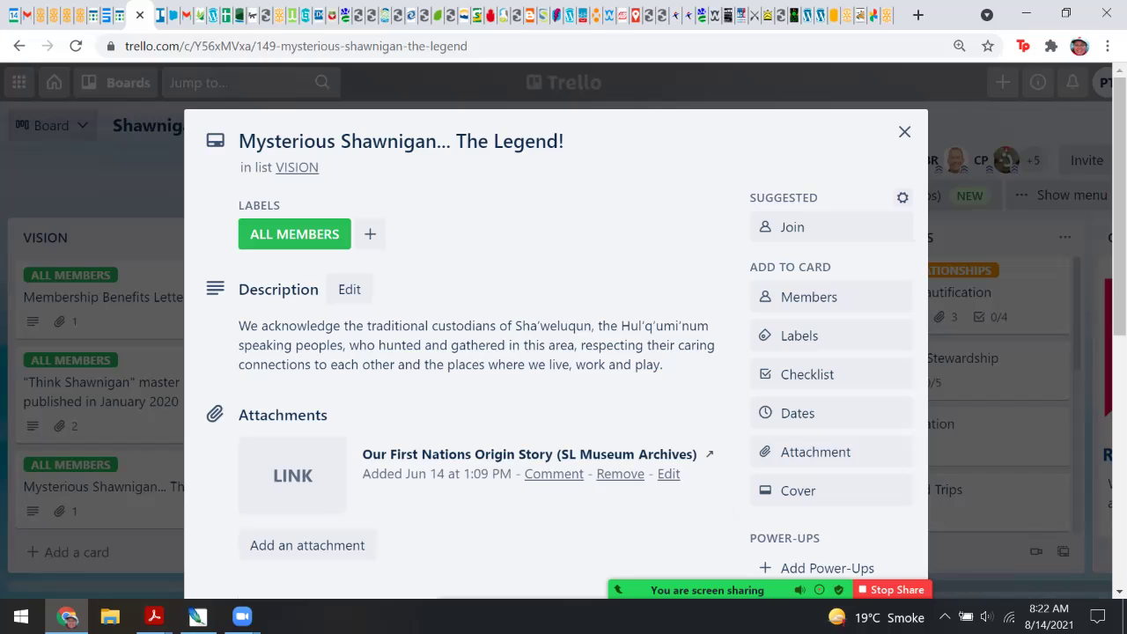
# Step: Open the First Nations origin story PDF, read both pages, and return to the Trello tab
pyautogui.click(529, 454)
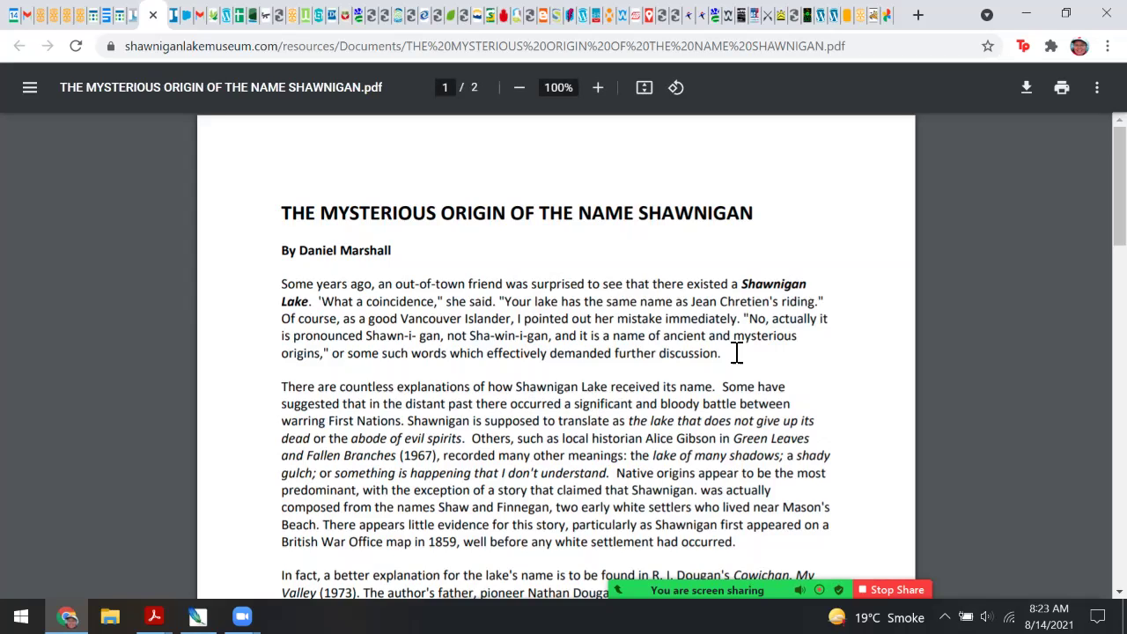
pyautogui.scroll(-2, 556, 352)
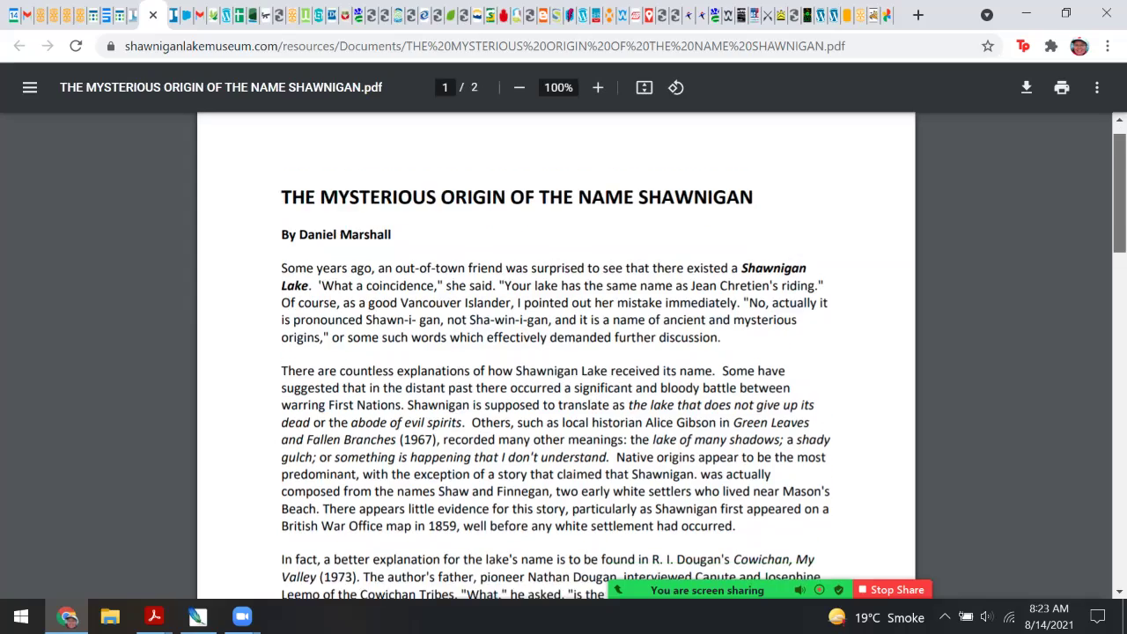
pyautogui.scroll(-5, 555, 352)
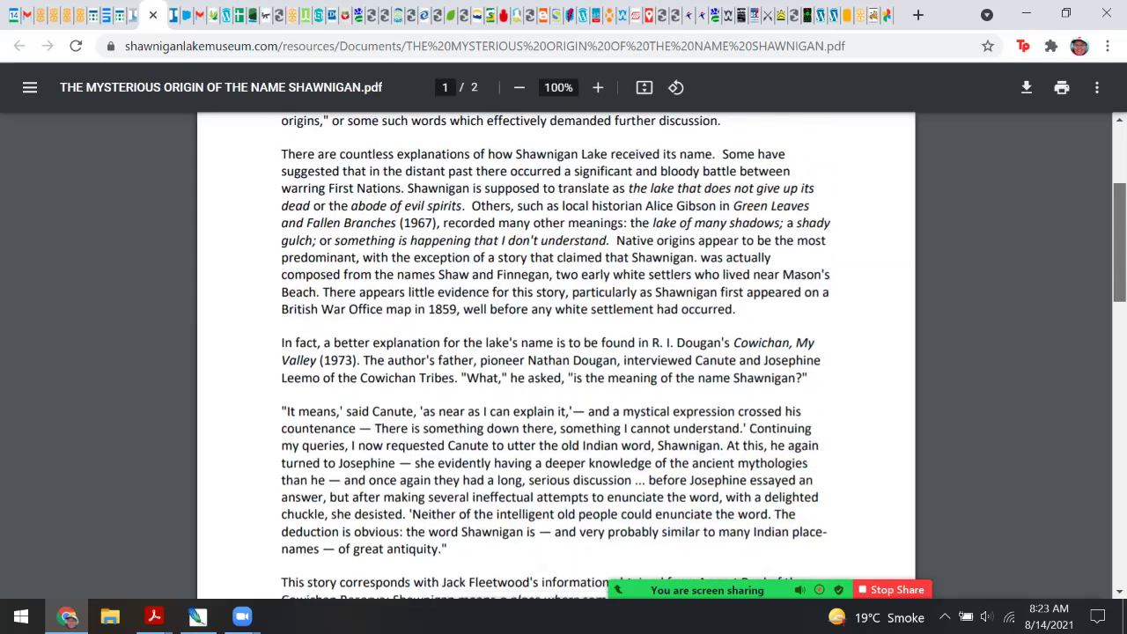
pyautogui.scroll(-4, 556, 352)
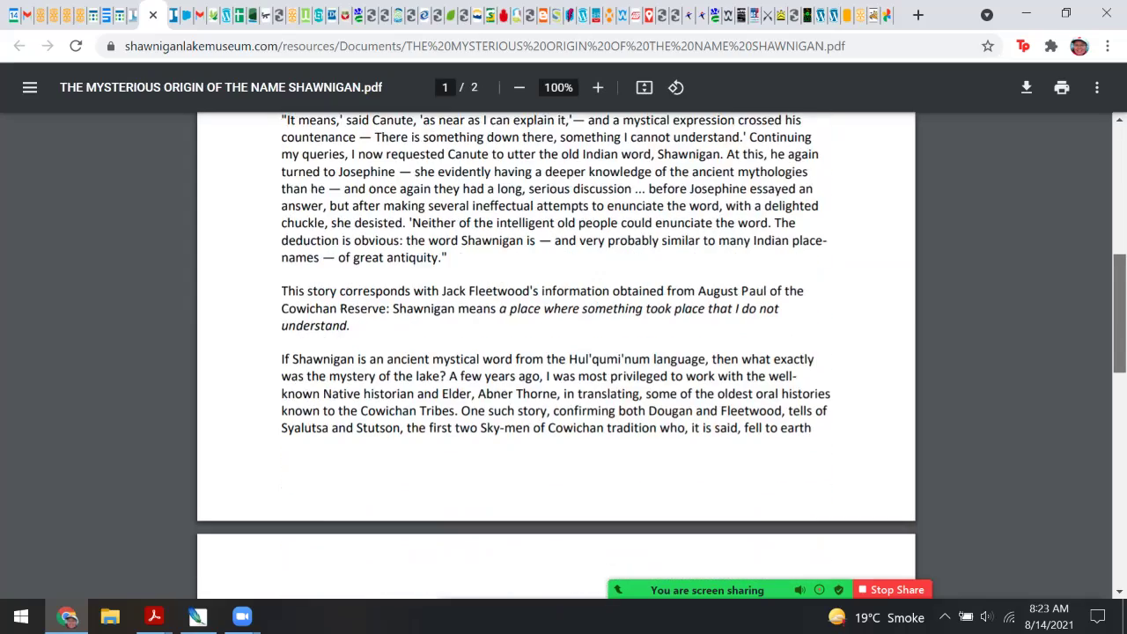
pyautogui.scroll(-6, 555, 352)
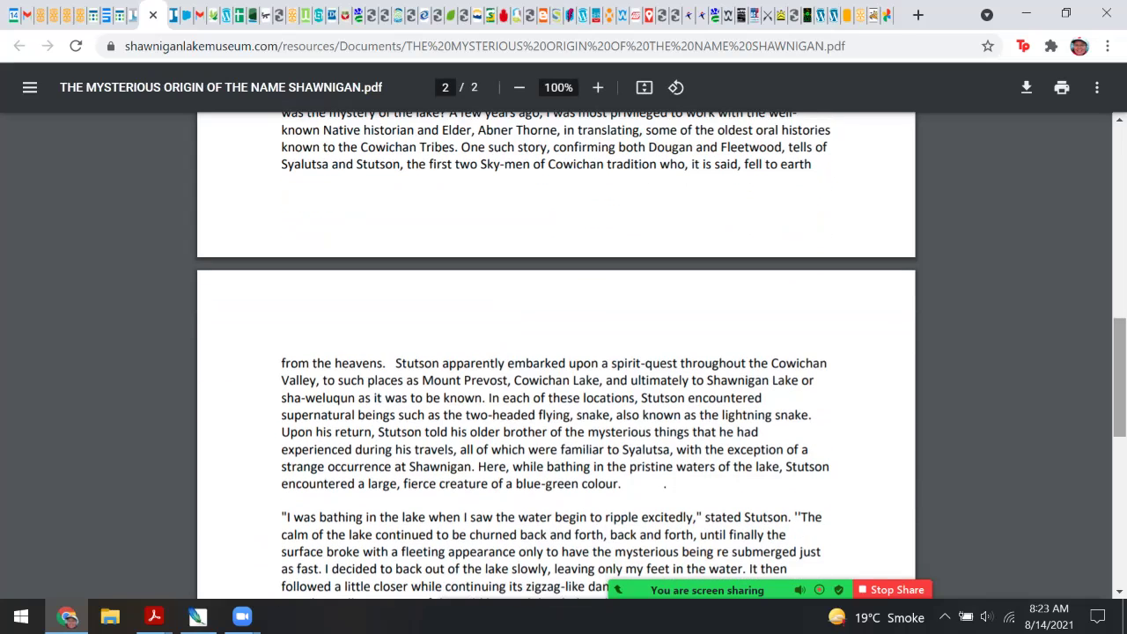
pyautogui.scroll(-5, 556, 352)
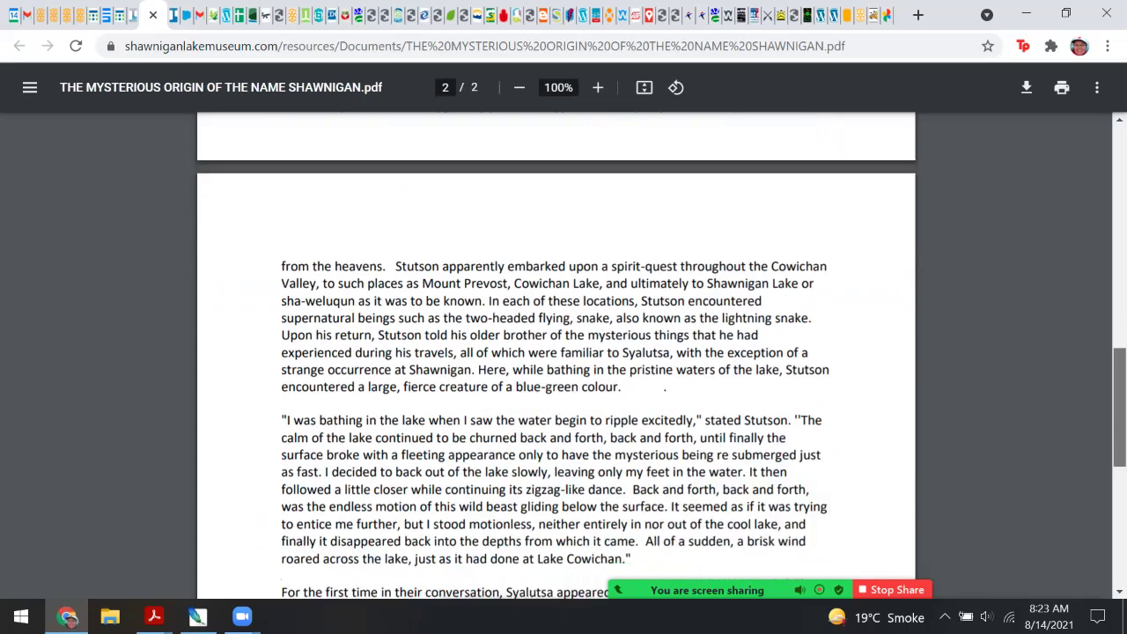
pyautogui.scroll(-2, 556, 352)
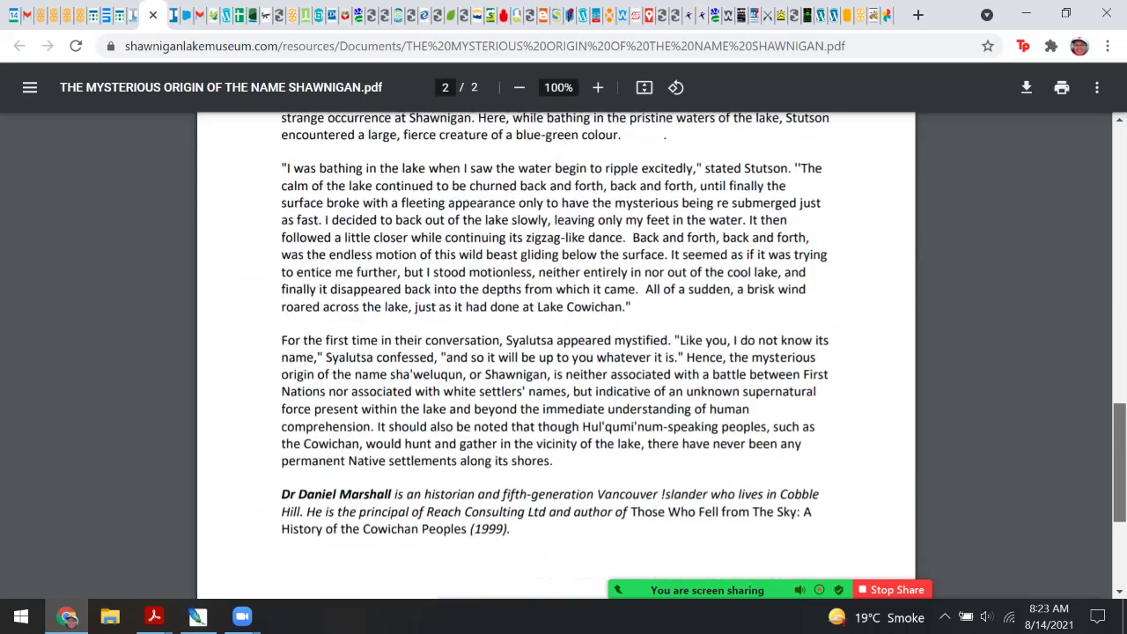
pyautogui.scroll(12, 556, 352)
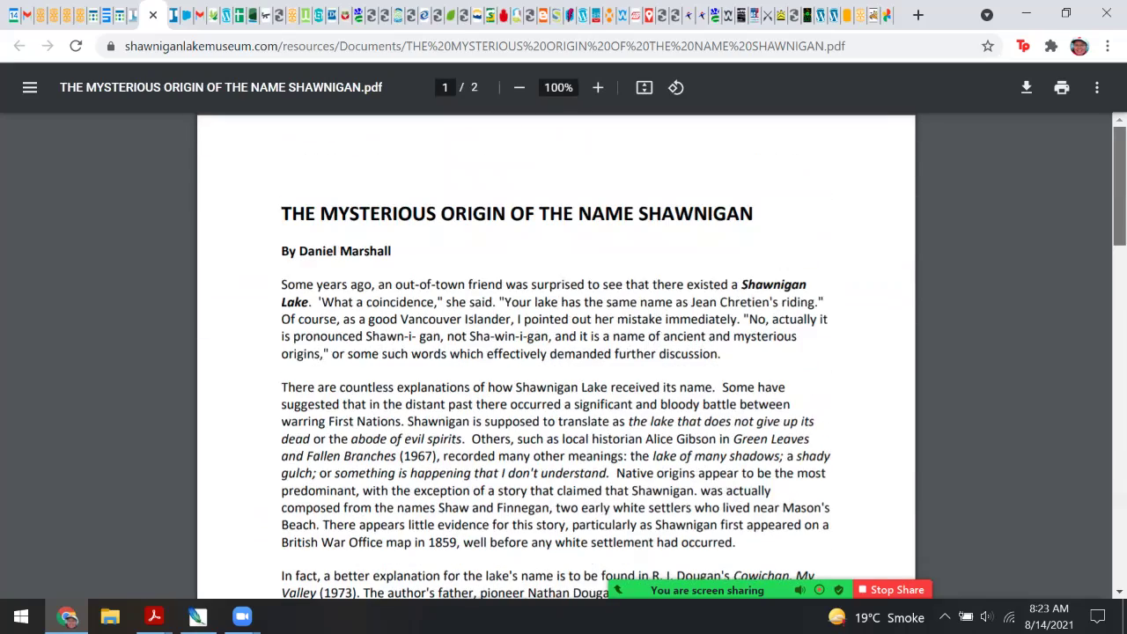
pyautogui.click(162, 18)
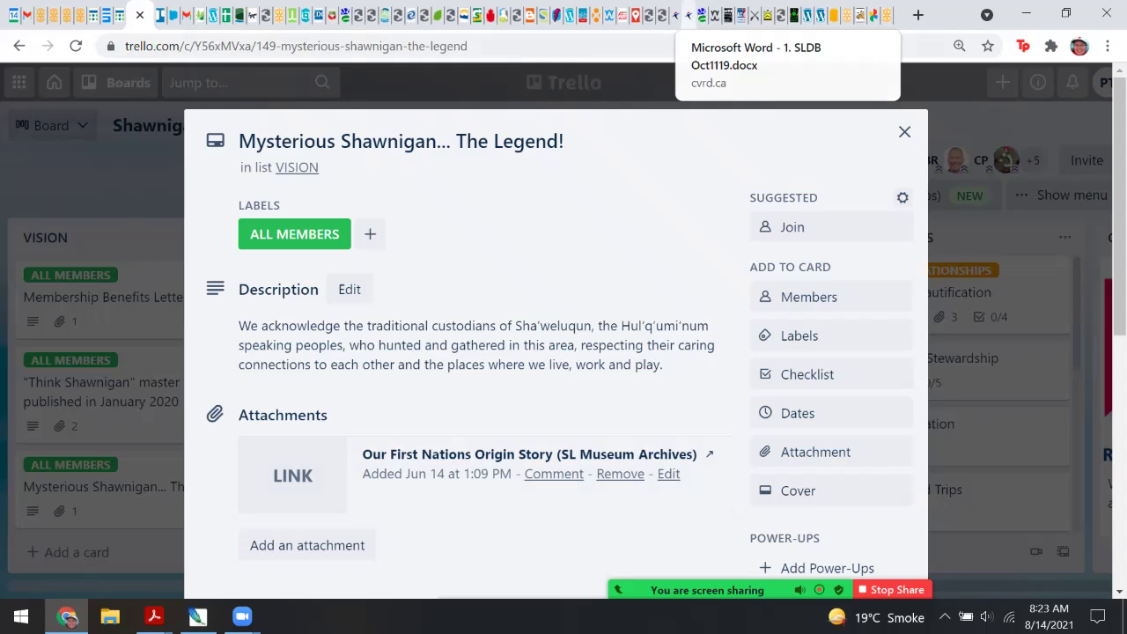
# Step: Close the legend card and browse the VALUES list, including the Happy / Sad Bucks and Minimalist cards
pyautogui.click(905, 132)
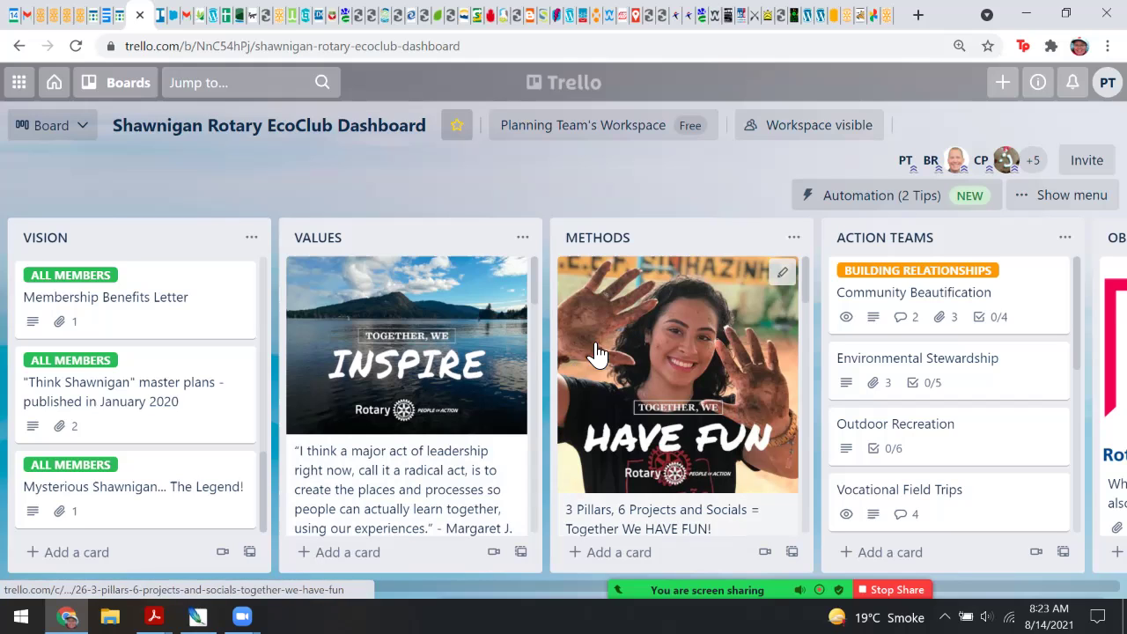
pyautogui.moveTo(535, 280); pyautogui.dragTo(541, 364)
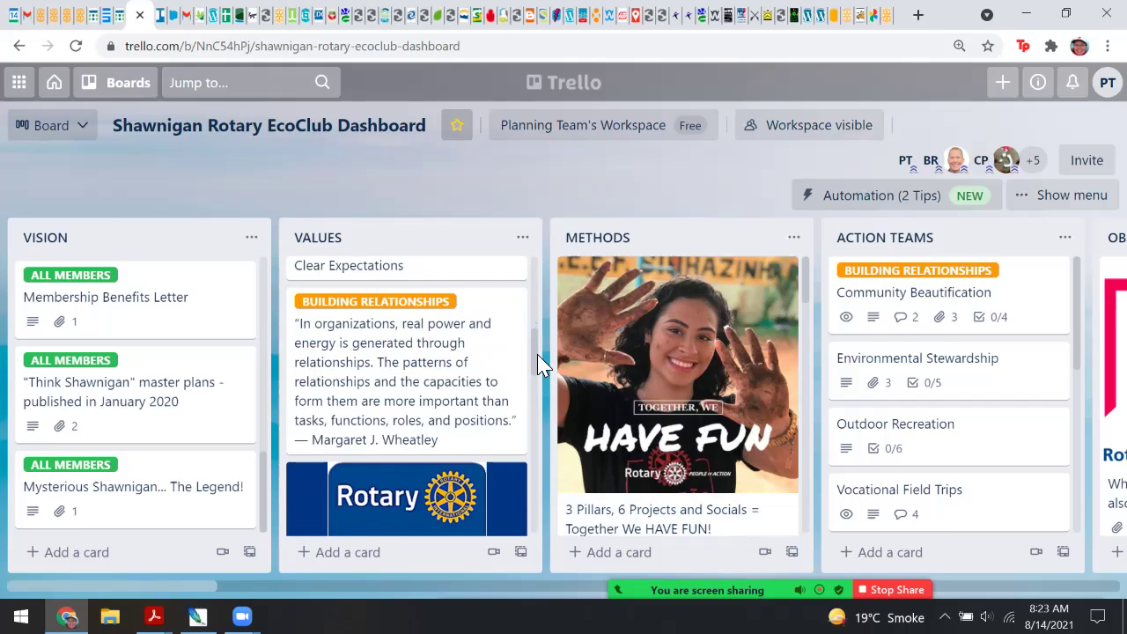
pyautogui.moveTo(541, 364); pyautogui.dragTo(544, 275)
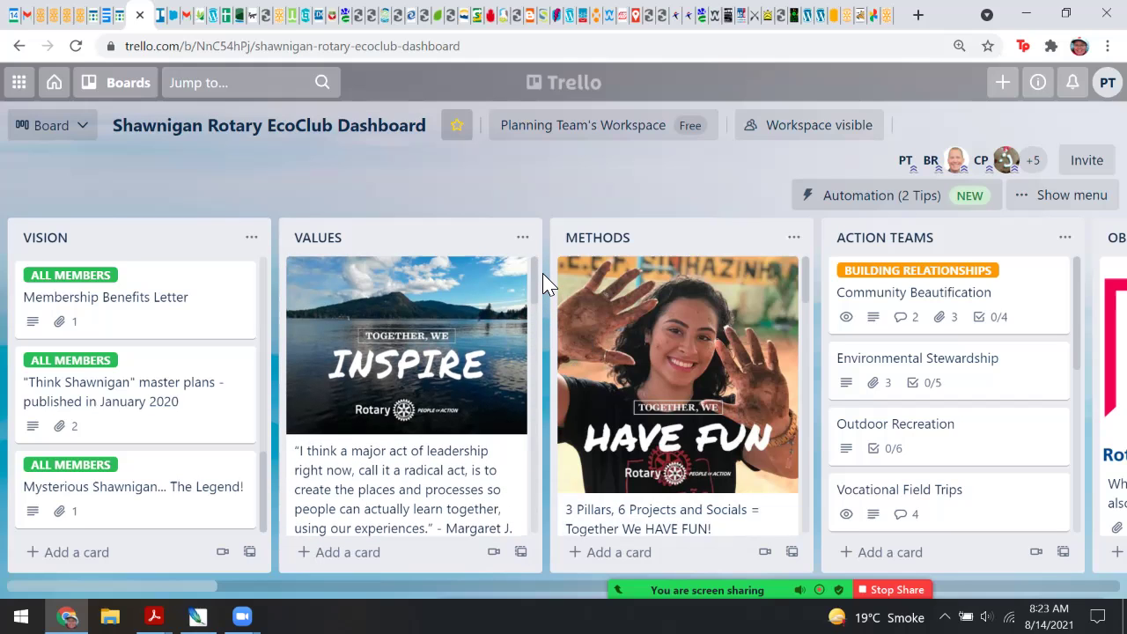
pyautogui.moveTo(541, 289); pyautogui.dragTo(543, 312)
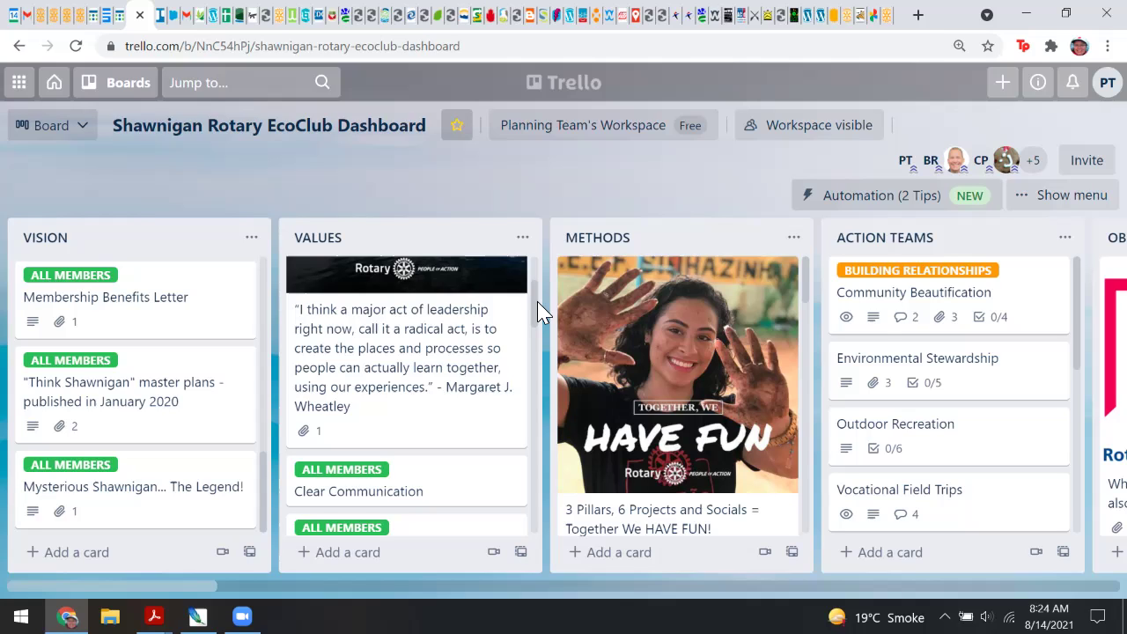
pyautogui.scroll(-3, 537, 320)
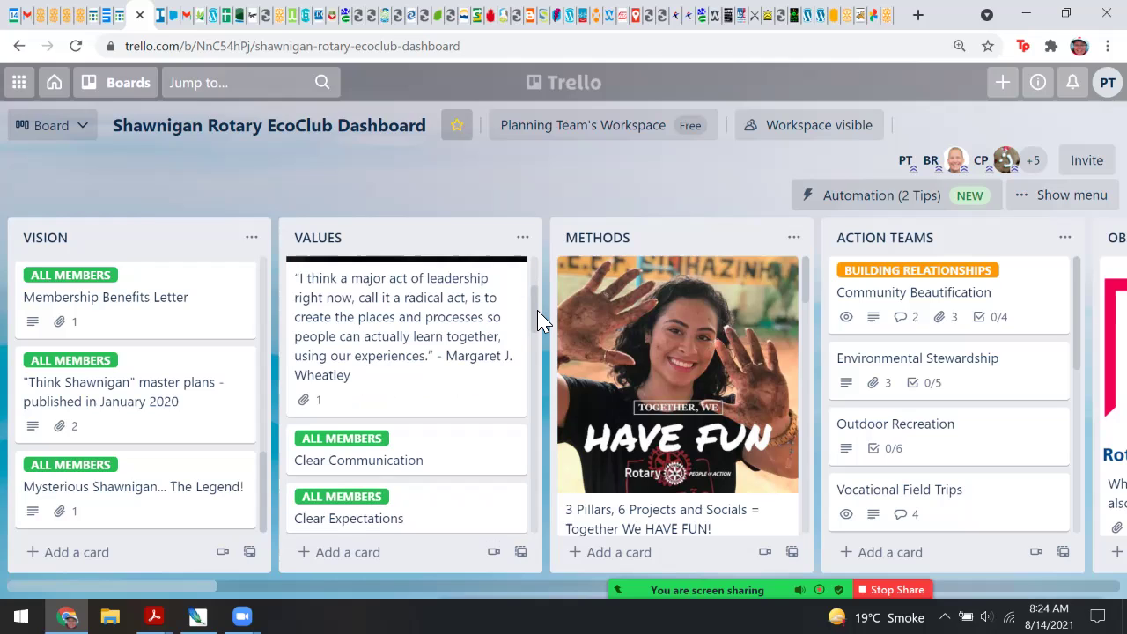
pyautogui.scroll(-2, 539, 331)
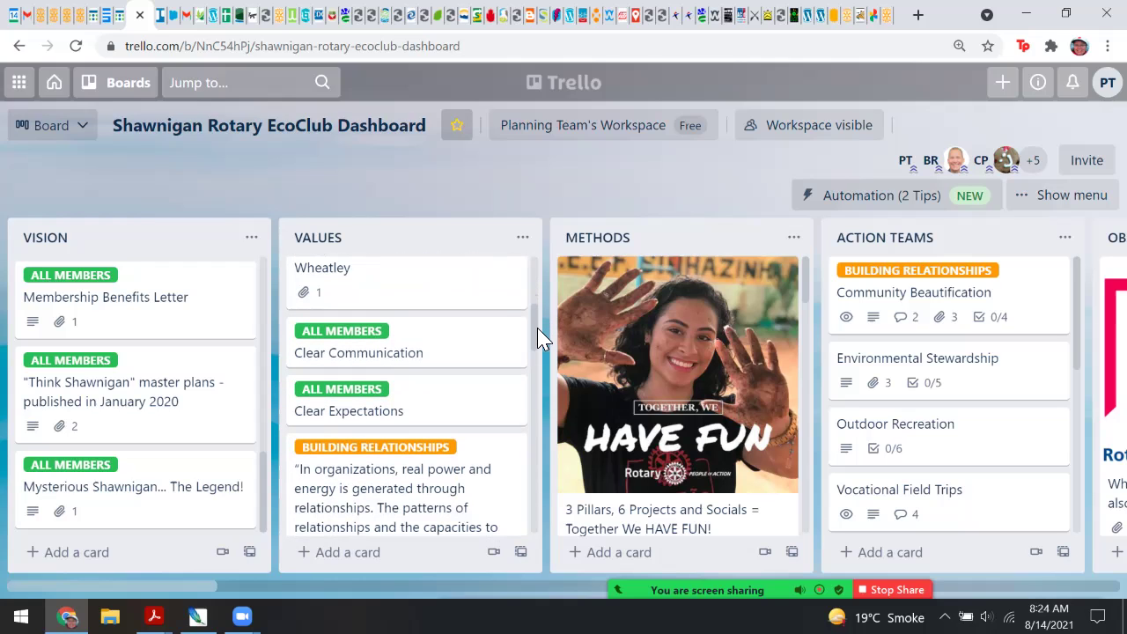
pyautogui.scroll(-4, 539, 337)
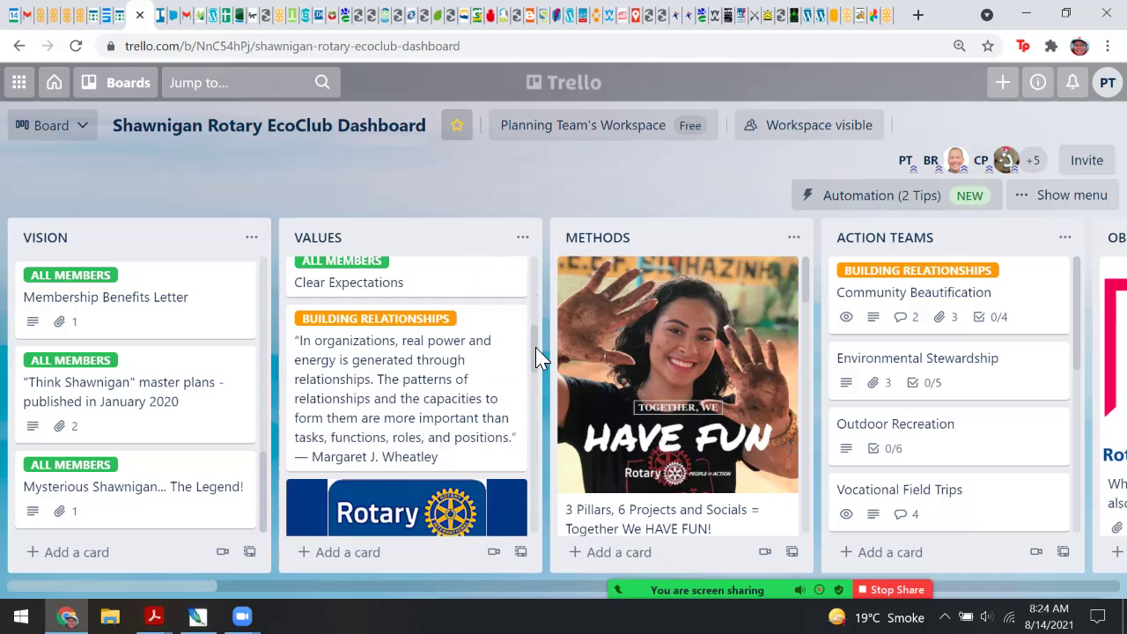
pyautogui.moveTo(535, 347); pyautogui.dragTo(532, 396)
pyautogui.scroll(-1, 532, 396)
pyautogui.scroll(-1, 537, 405)
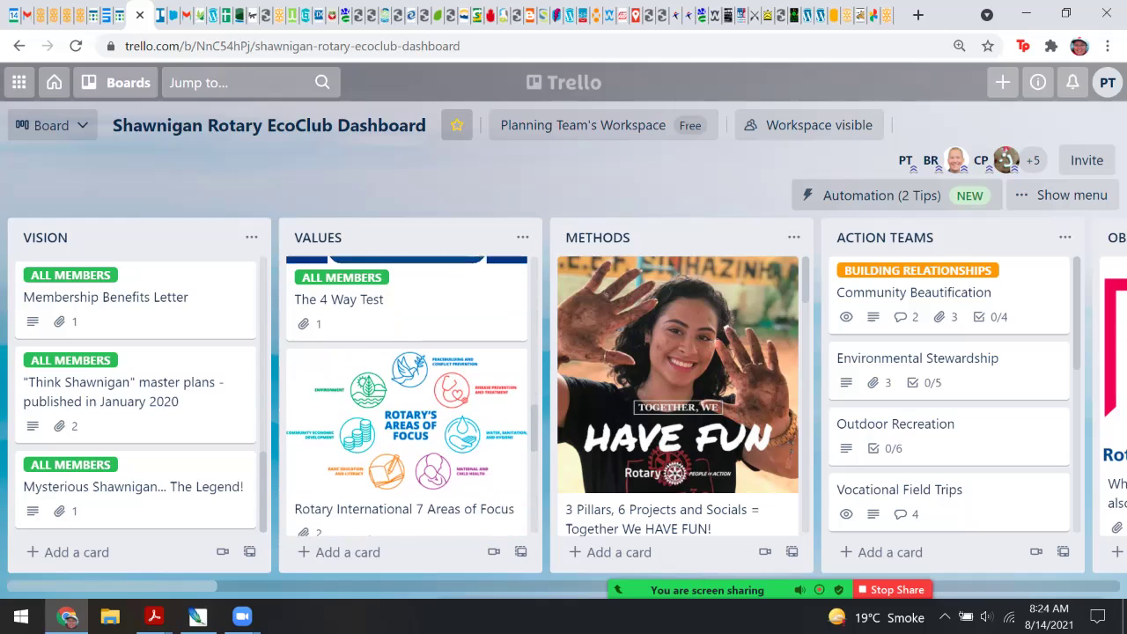
pyautogui.scroll(-4, 406, 396)
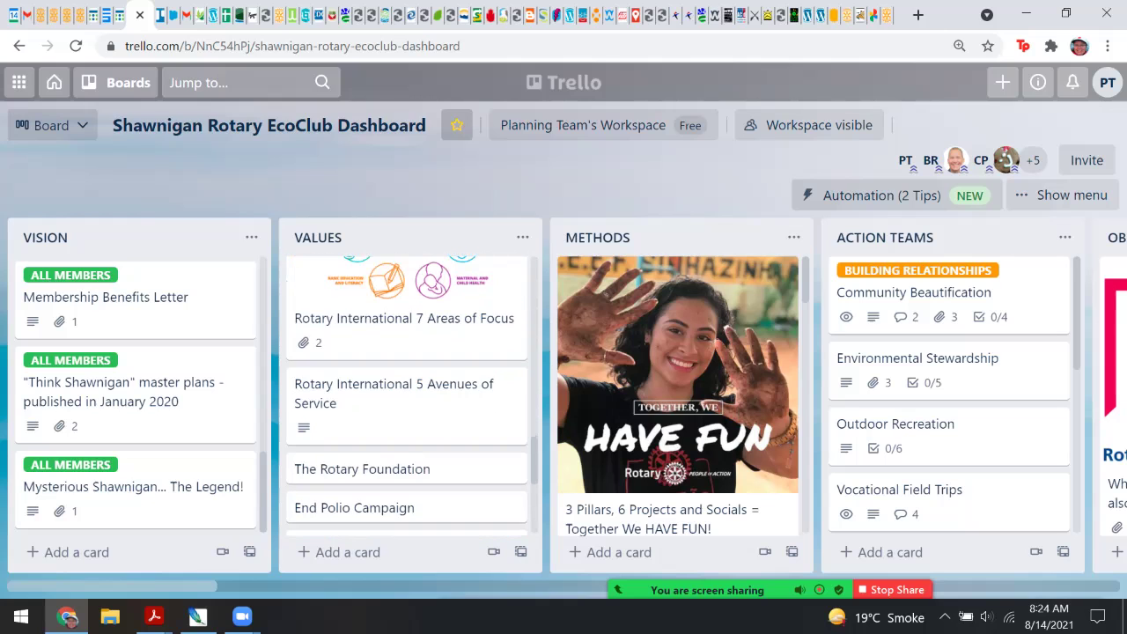
pyautogui.scroll(-3, 407, 397)
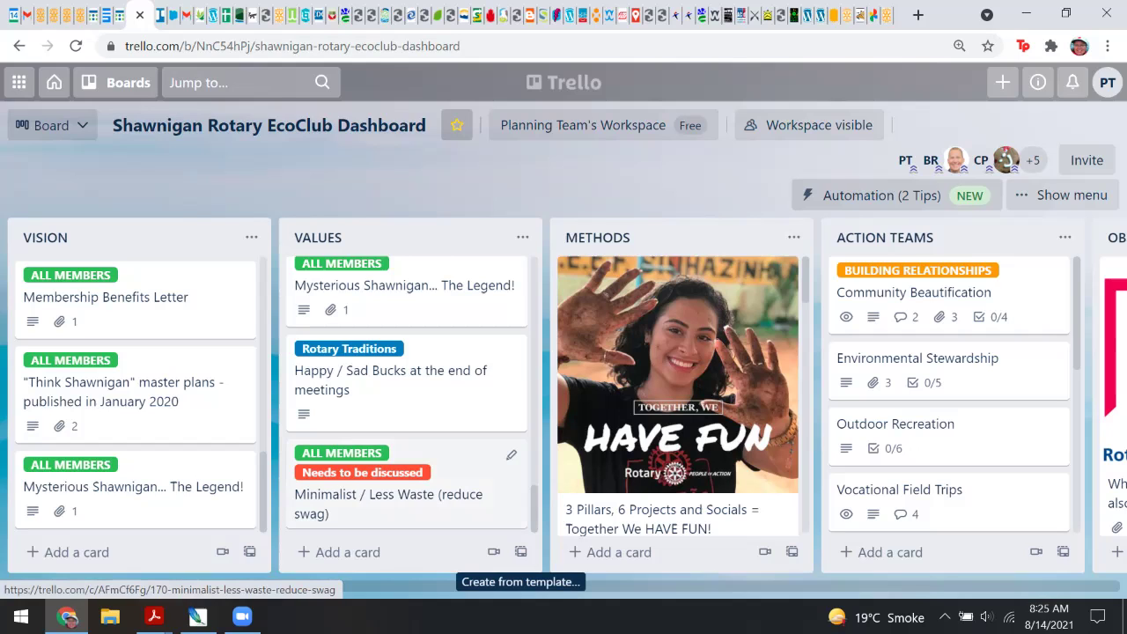
# Step: Start a new VALUES card with "Your smile is your logo…" and "Little things inspire people…"
pyautogui.click(339, 552)
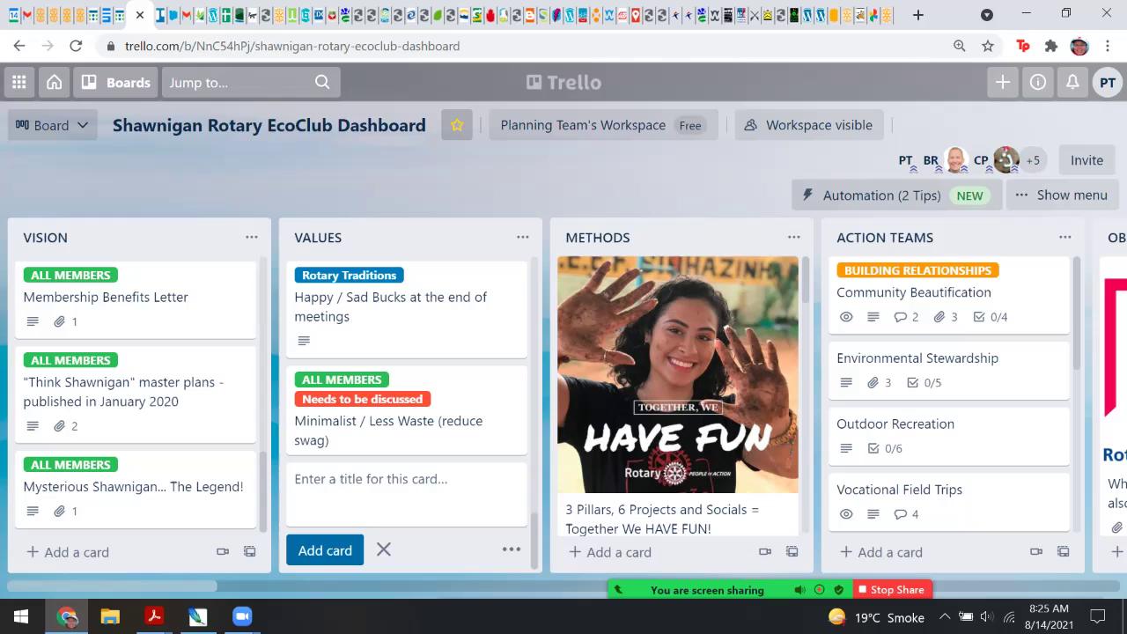
pyautogui.write('You')
pyautogui.press('BackSpace')
pyautogui.press('BackSpace')
pyautogui.press('BackSpace')
pyautogui.write('"Your smile is your log')
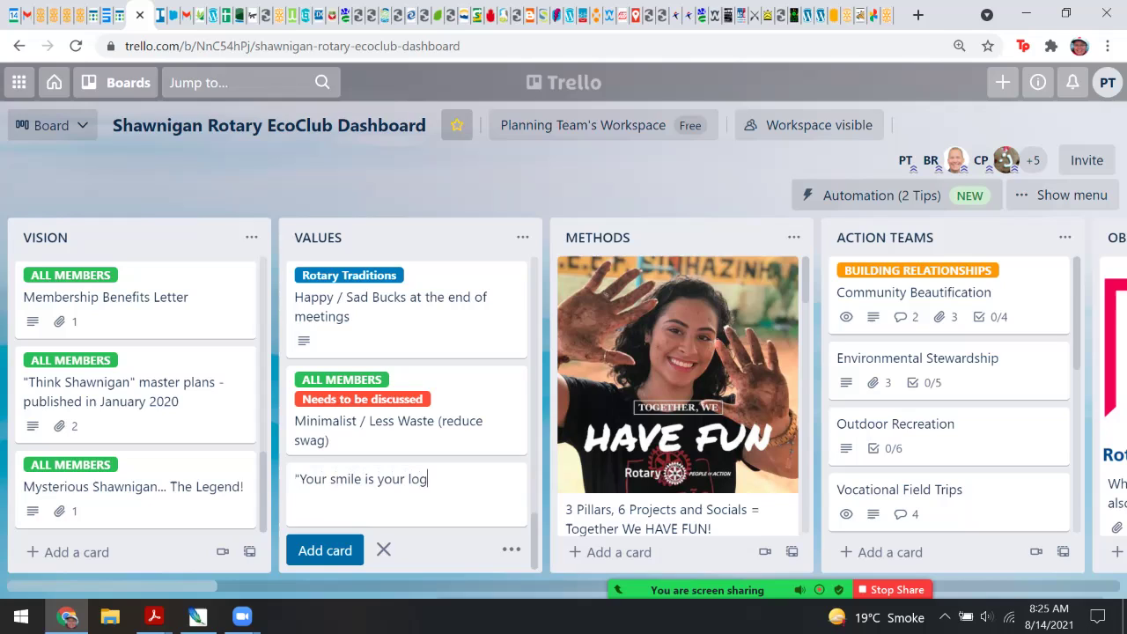
pyautogui.write('o, your smile can l')
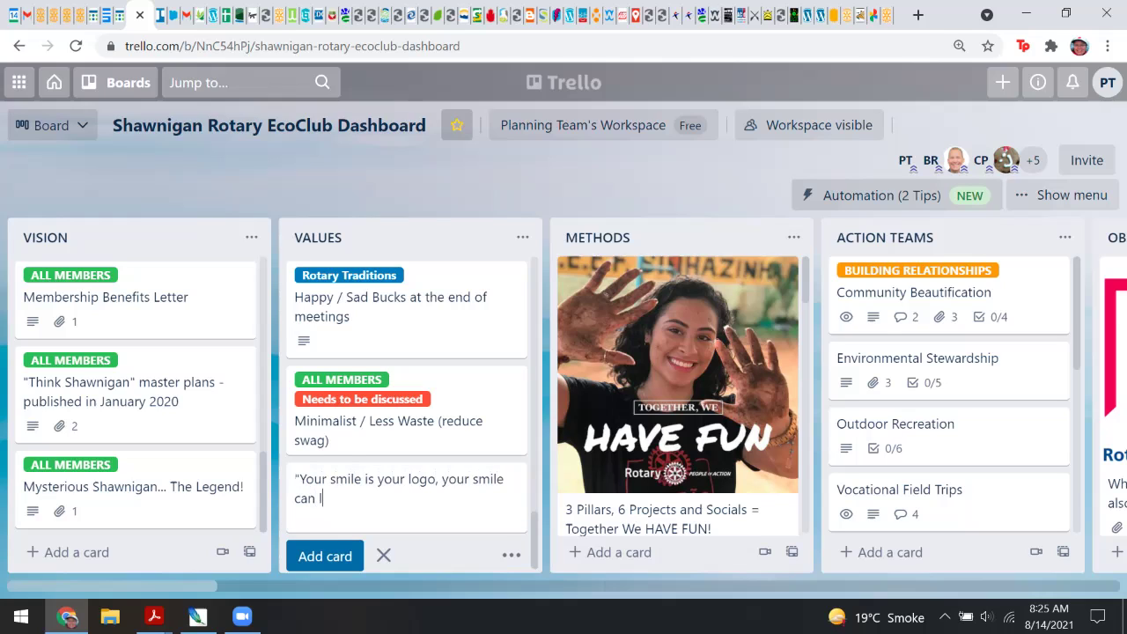
pyautogui.write('iterally save a life, so why not smile?... ')
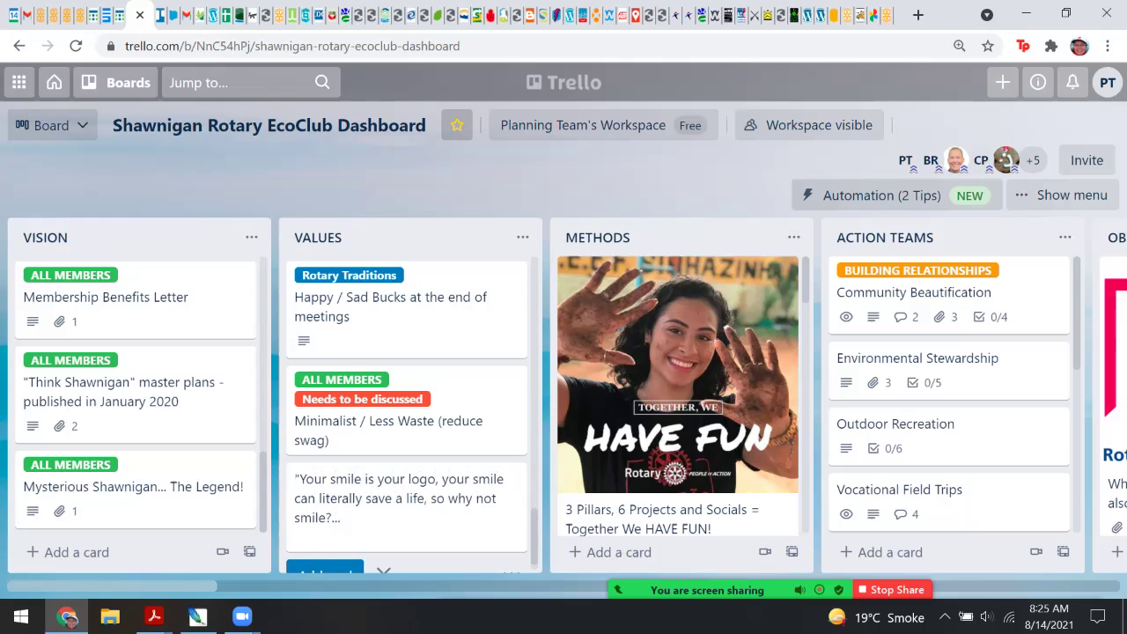
pyautogui.write("There's so")
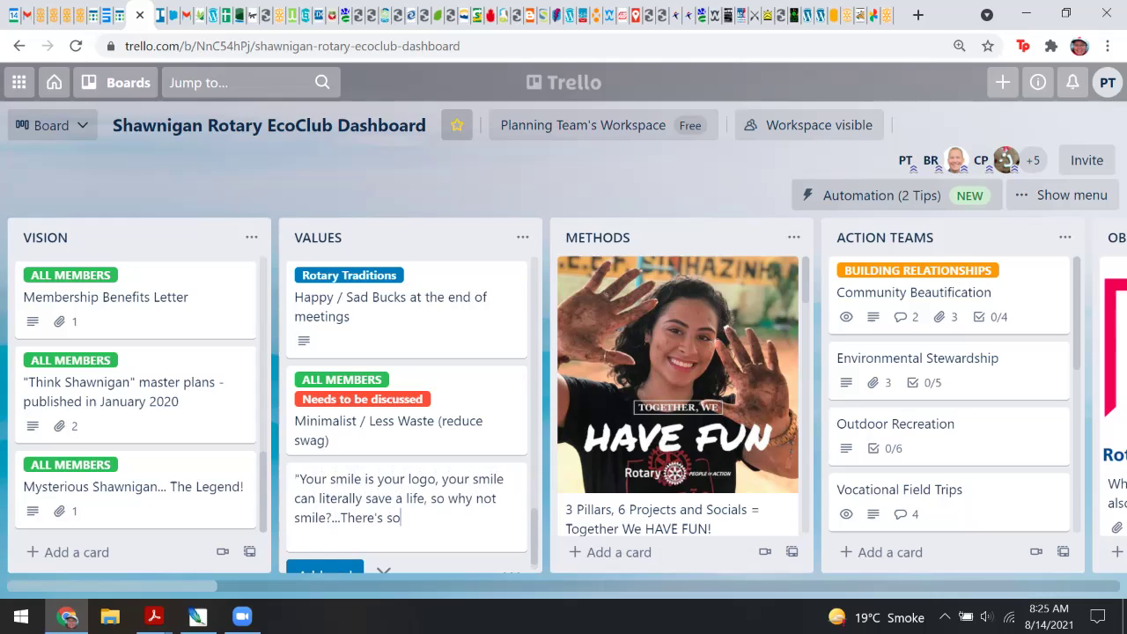
pyautogui.write('mebody that ne')
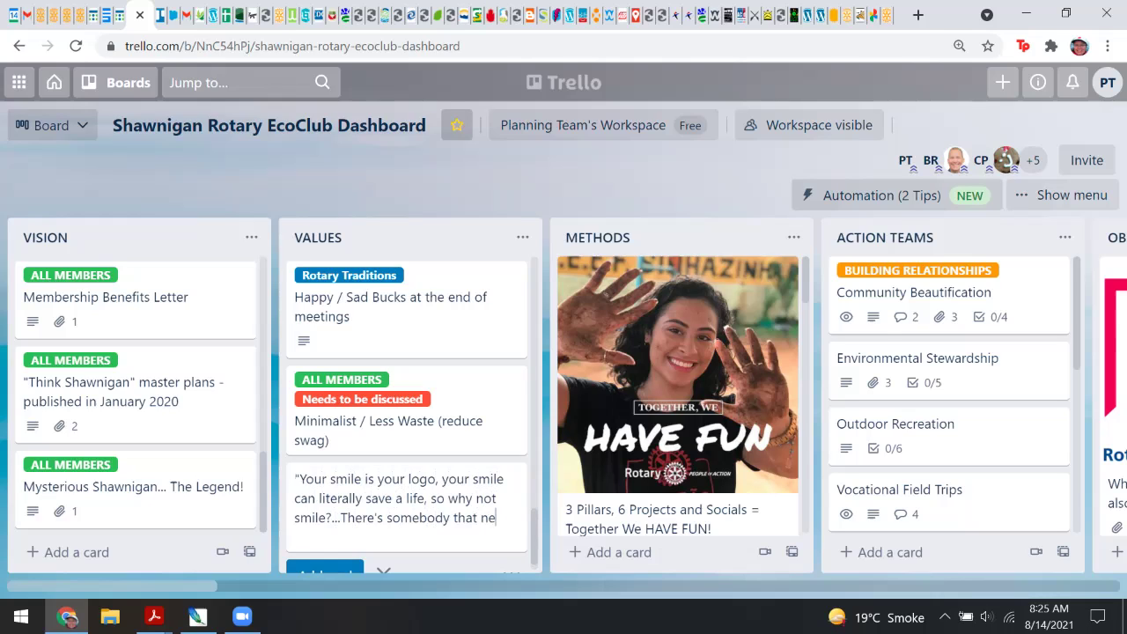
pyautogui.write('eds to hear it,')
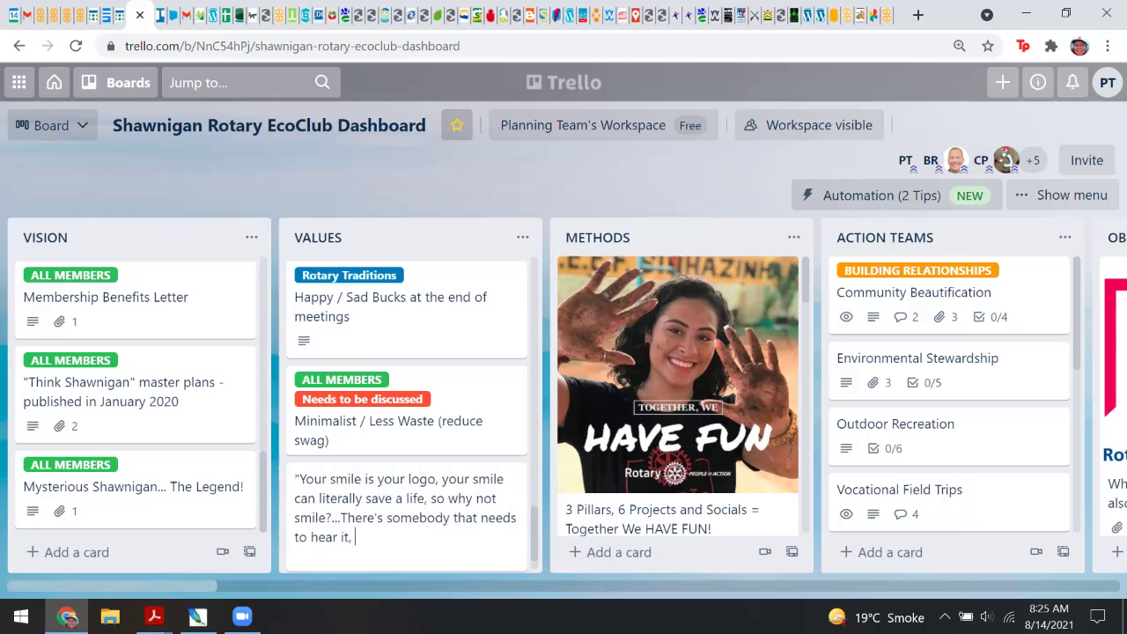
pyautogui.write('...')
pyautogui.write('Little things in')
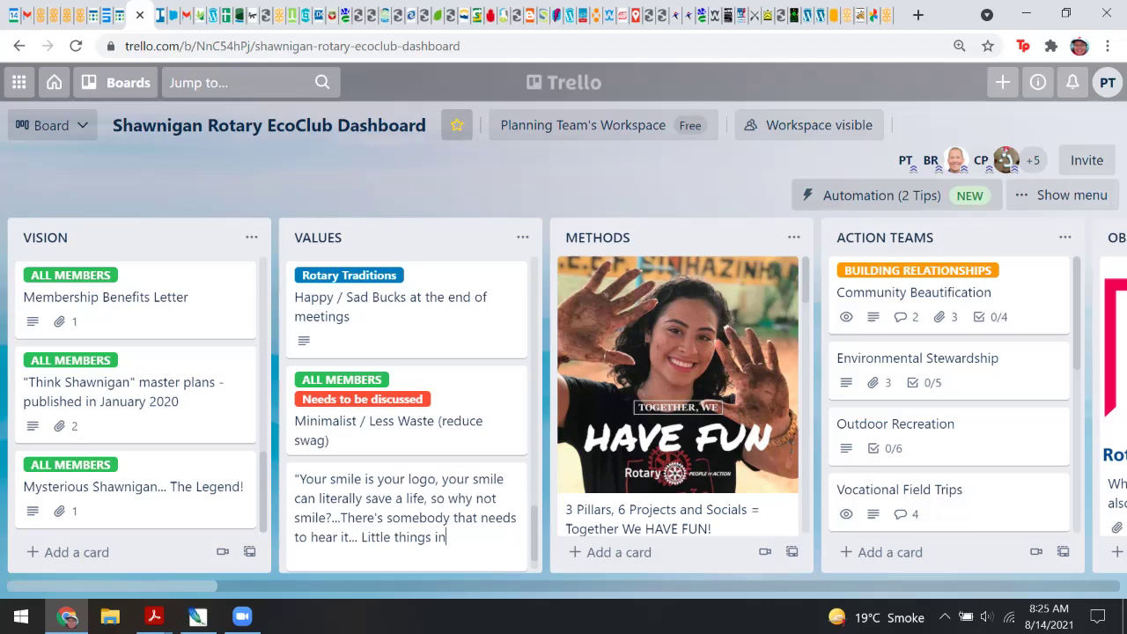
pyautogui.write('spire people')
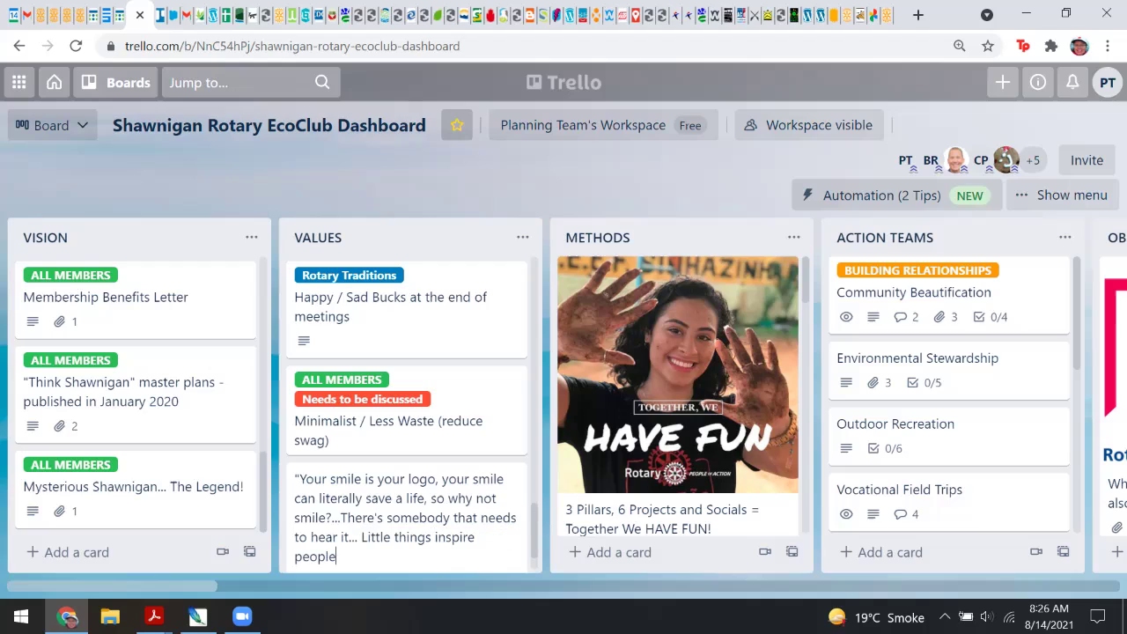
pyautogui.write('...')
# Step: Finish the quote through "Be of service where you can." followed by the author's name
pyautogui.write('Be a face in the commu')
pyautogui.press('BackSpace')
pyautogui.press('BackSpace')
pyautogui.write('munity and lift people up')
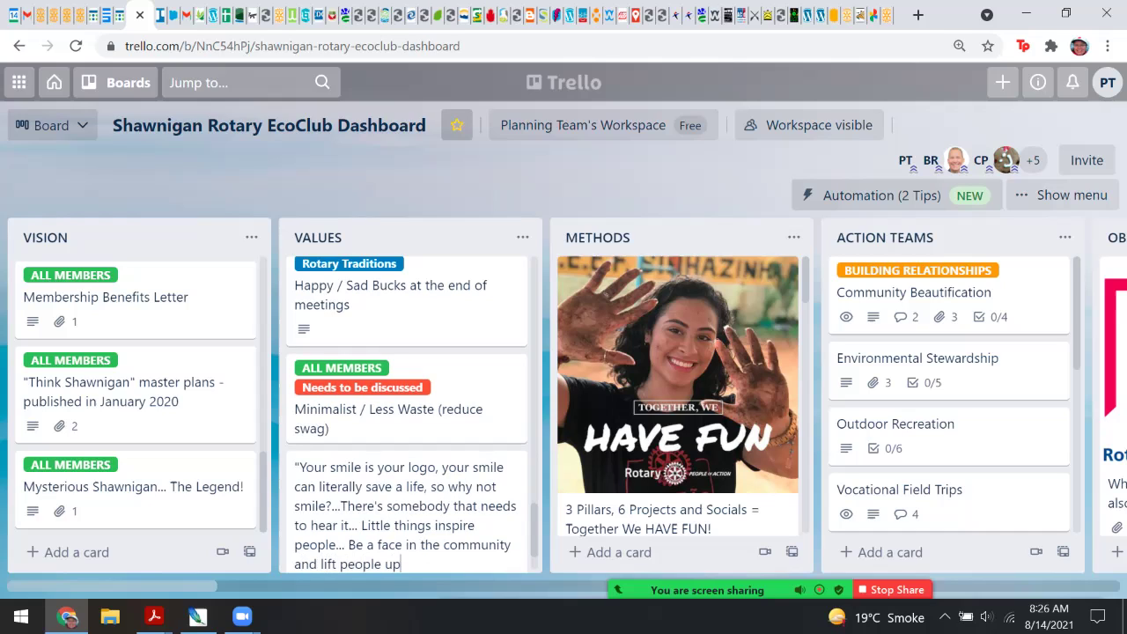
pyautogui.write(' and')
pyautogui.press('BackSpace')
pyautogui.press('BackSpace')
pyautogui.write('... Be of service')
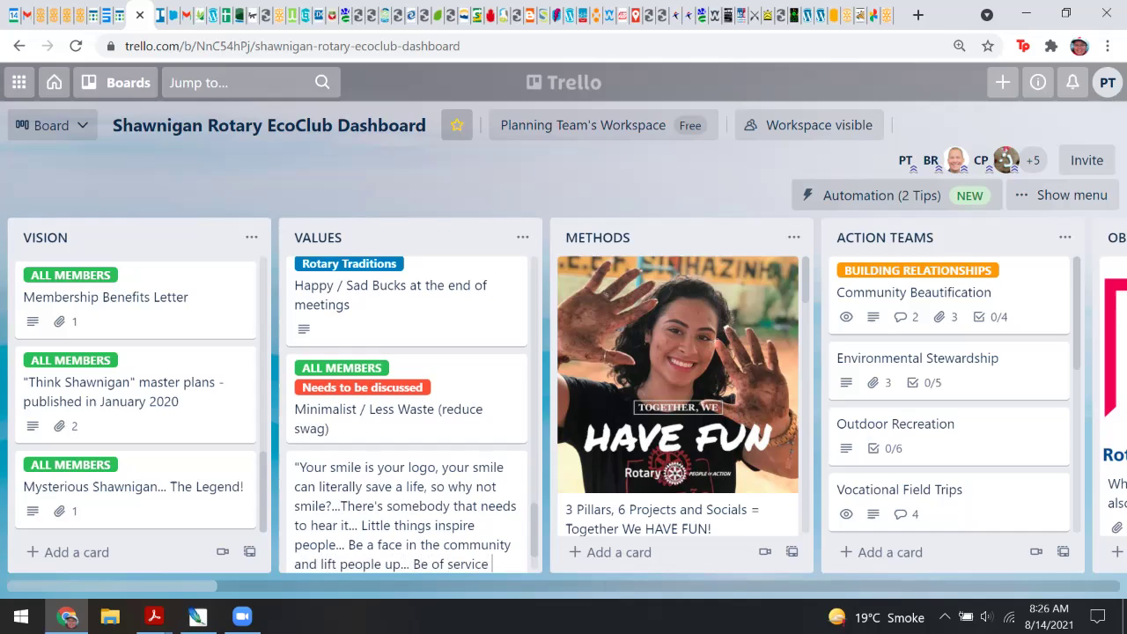
pyautogui.write(' where you c')
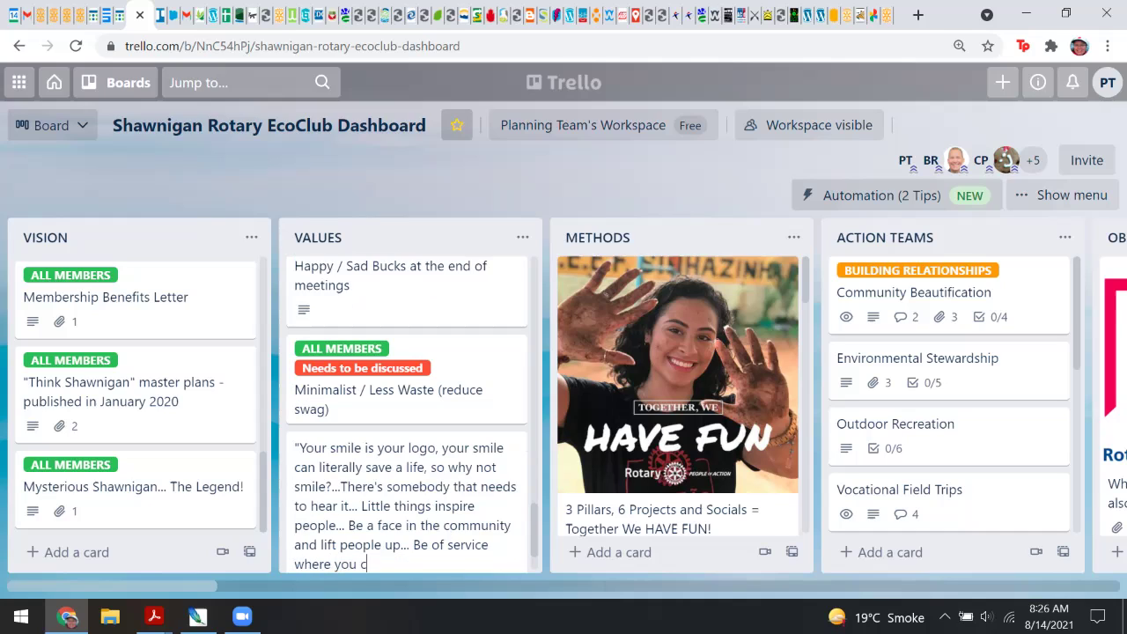
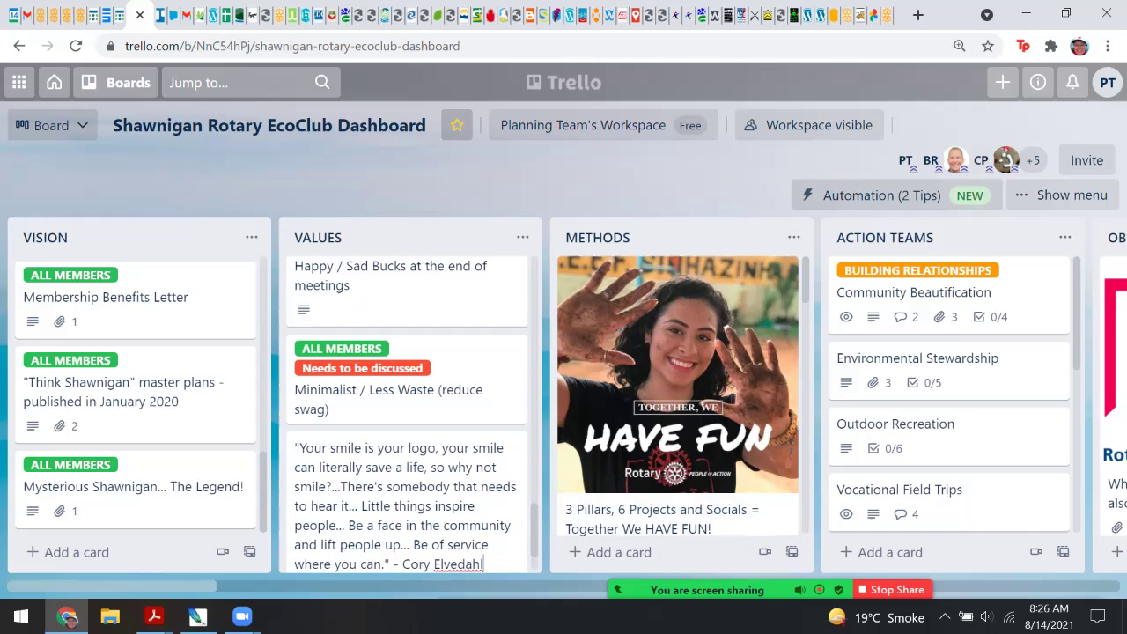
pyautogui.scroll(-1, 406, 413)
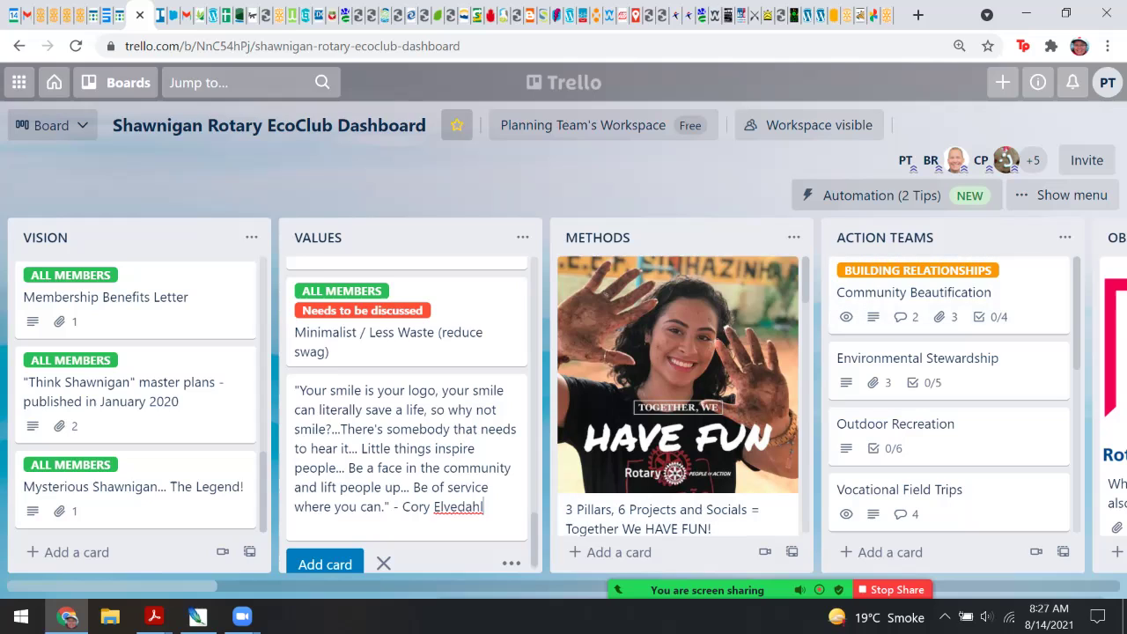
pyautogui.scroll(-1, 406, 415)
pyautogui.scroll(1, 407, 415)
# Step: Proofread the "Your smile is your logo…" quote and save it as a VALUES card
pyautogui.doubleClick(455, 400)
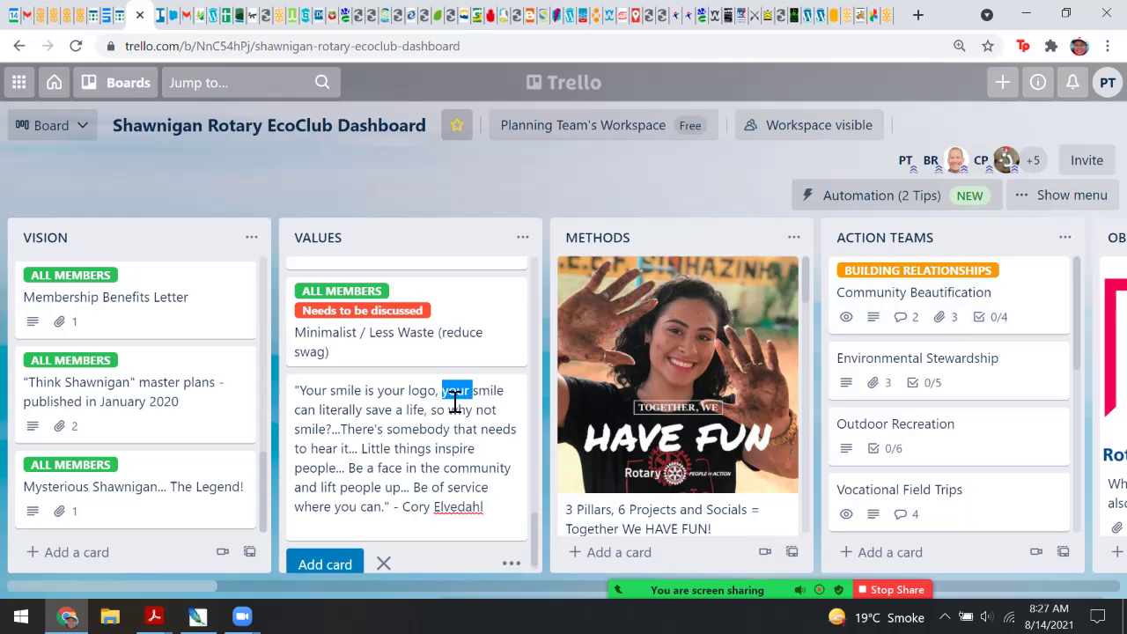
pyautogui.click(415, 396)
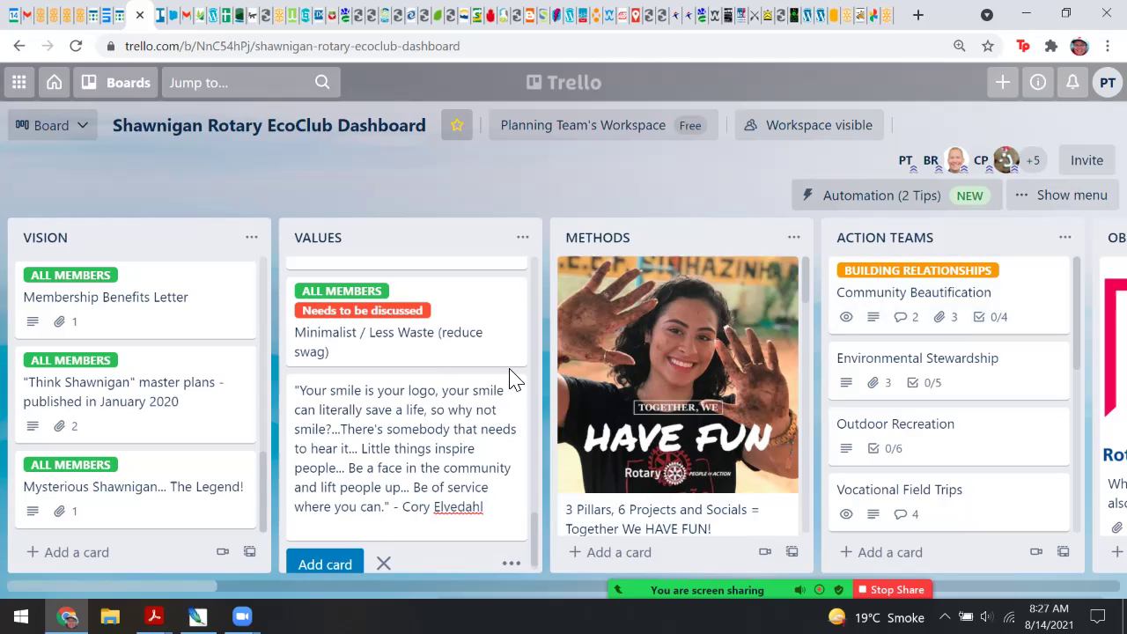
pyautogui.scroll(2, 377, 537)
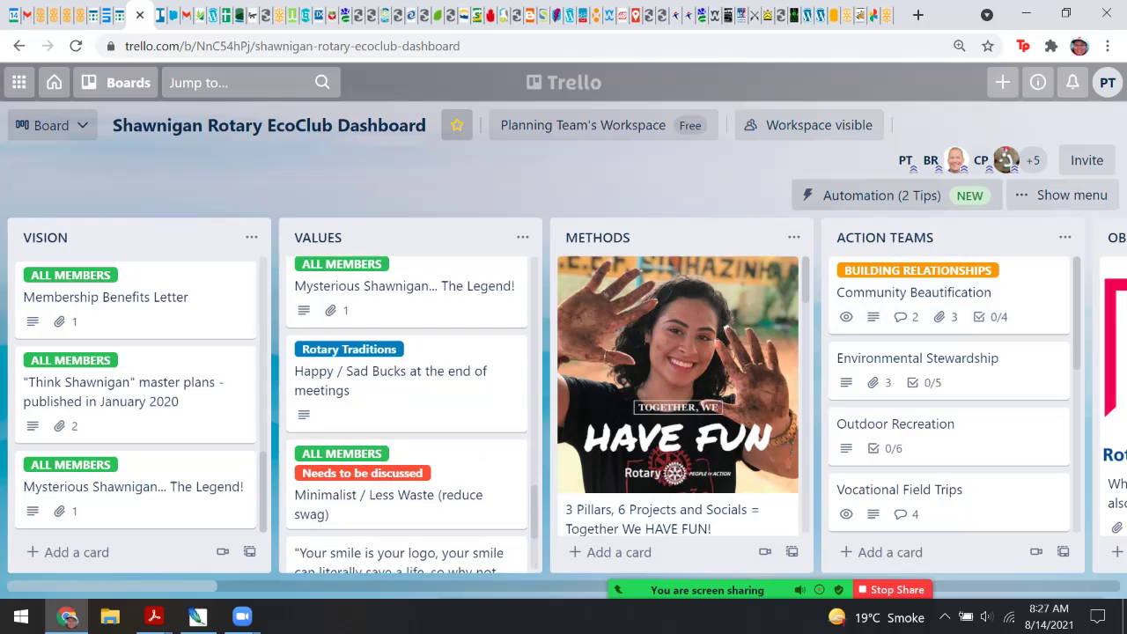
pyautogui.scroll(-1, 376, 537)
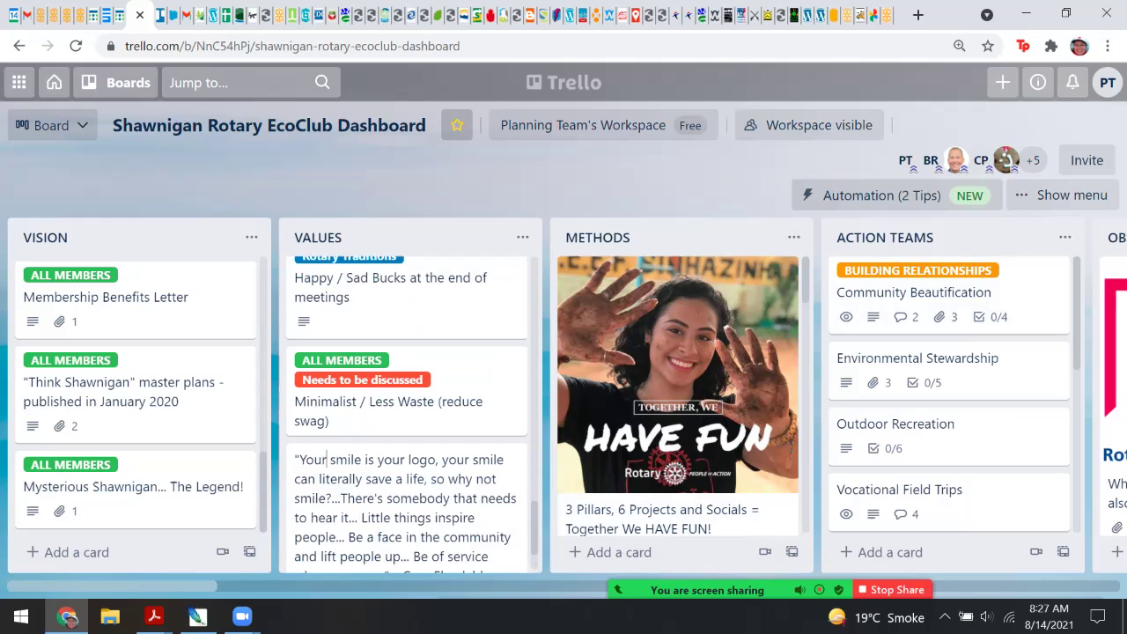
pyautogui.scroll(-1, 377, 528)
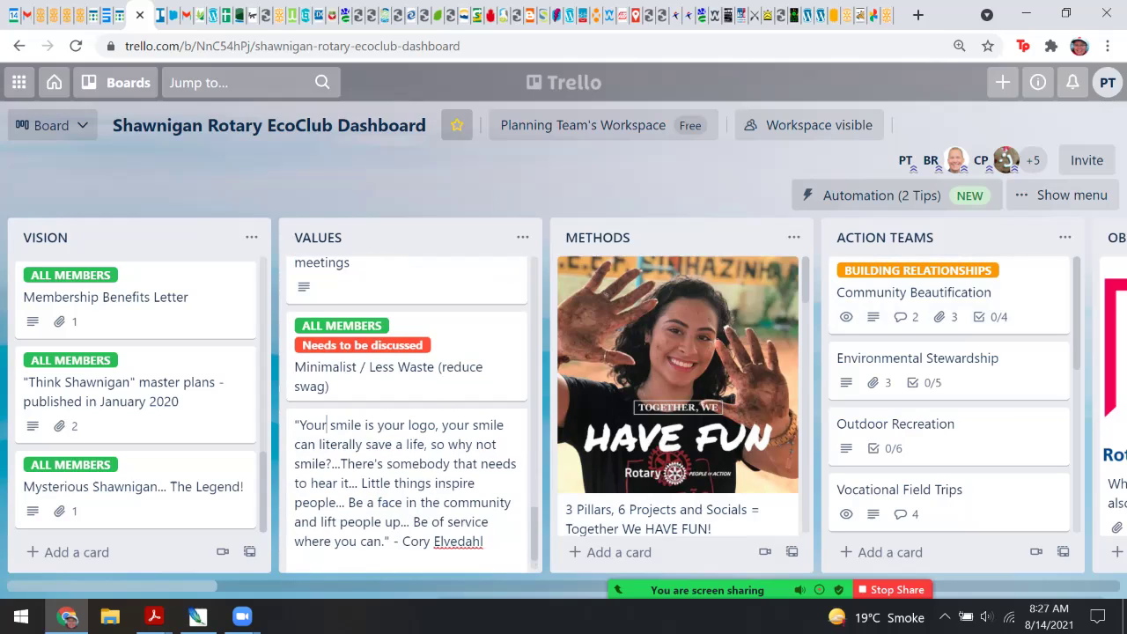
pyautogui.click(335, 552)
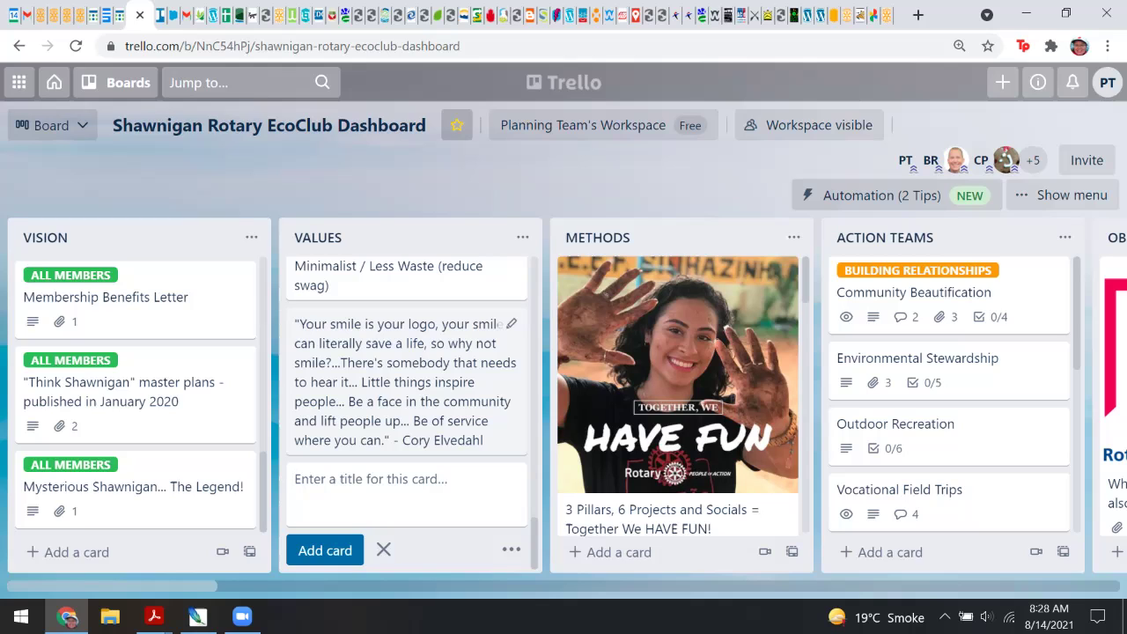
# Step: Open the "Your smile is your logo…" card and show its available labels
pyautogui.click(467, 345)
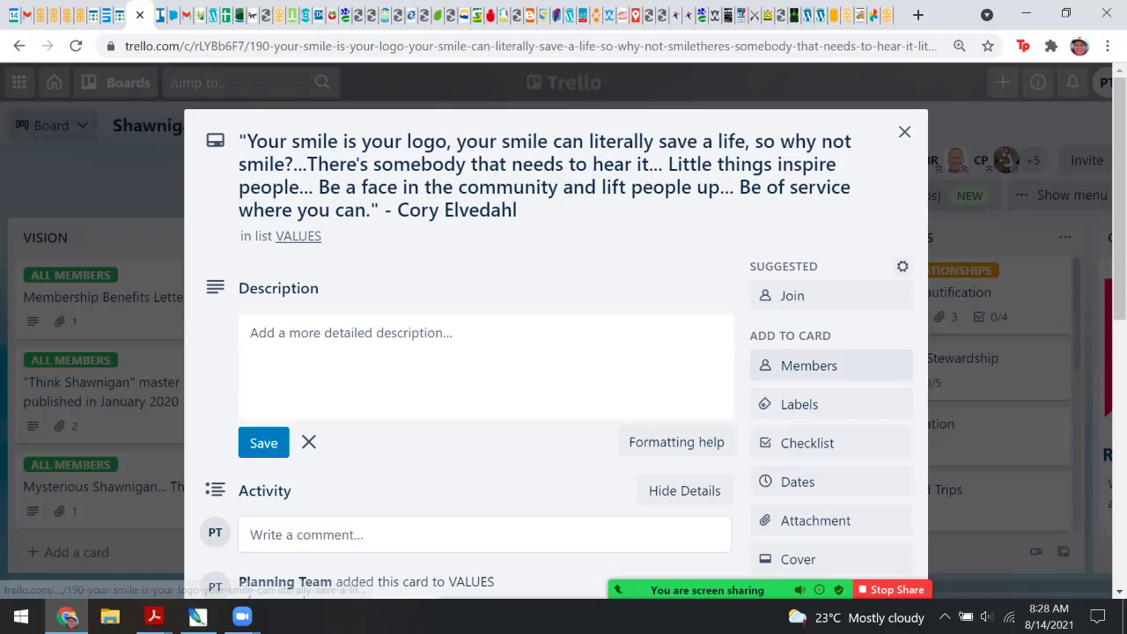
pyautogui.click(791, 405)
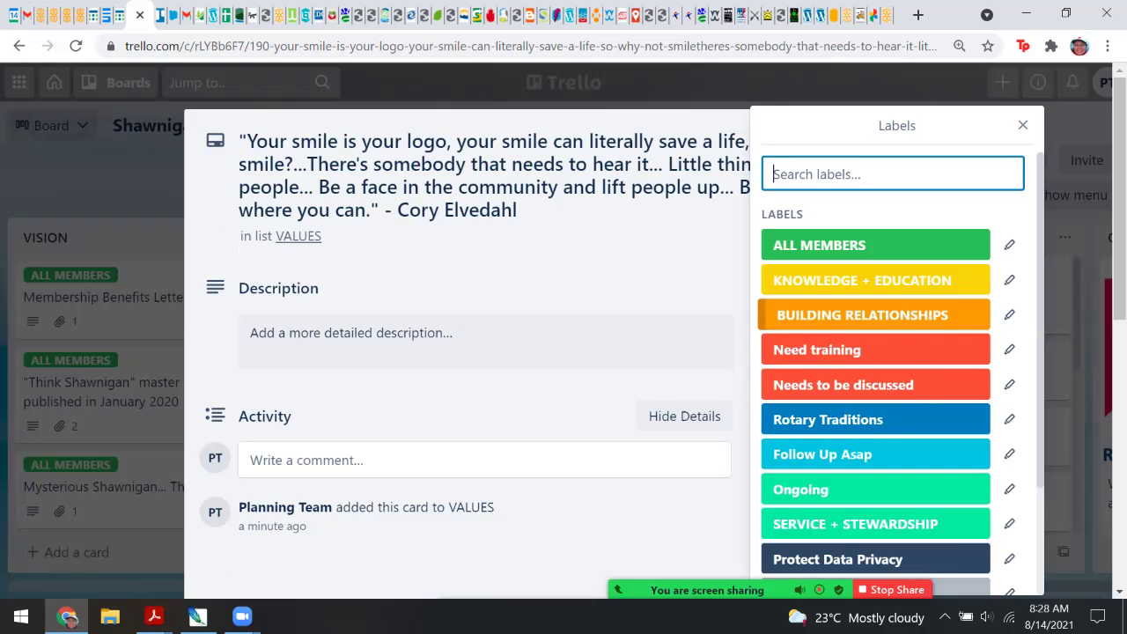
# Step: Label the quote card Ongoing plus a new yellow 'Inspiration' label, then close the card
pyautogui.scroll(-3, 892, 370)
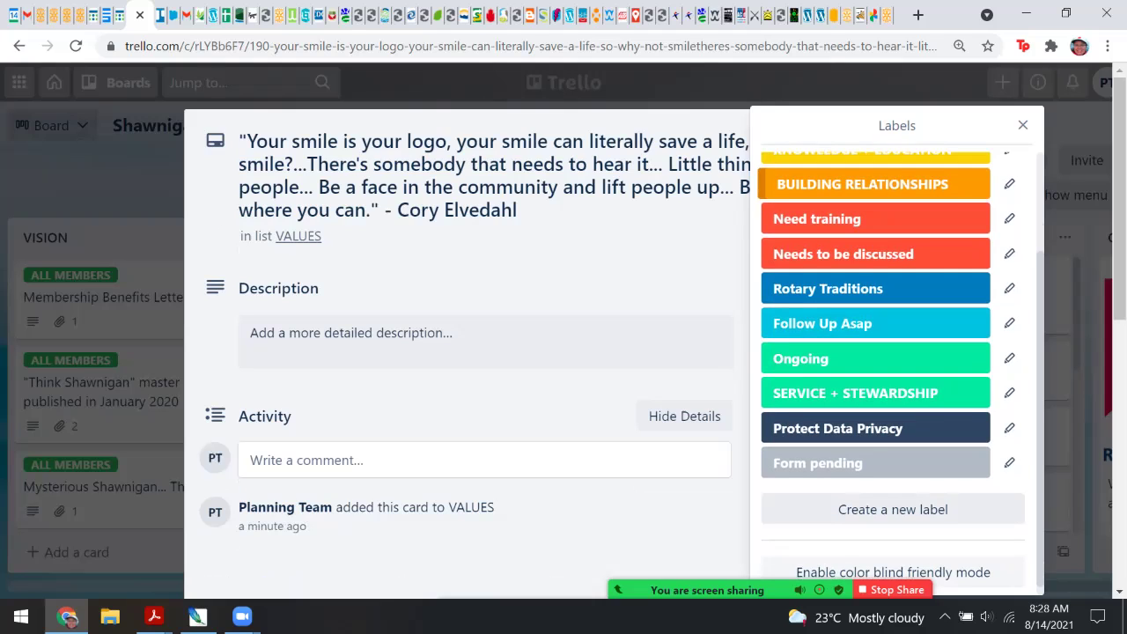
pyautogui.click(871, 358)
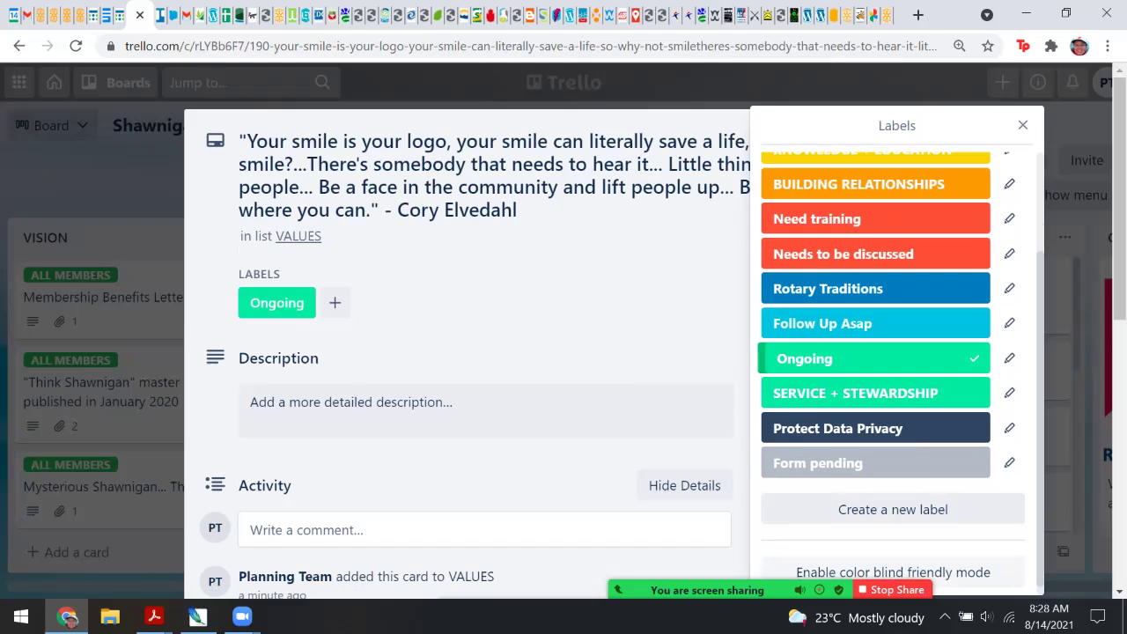
pyautogui.click(893, 509)
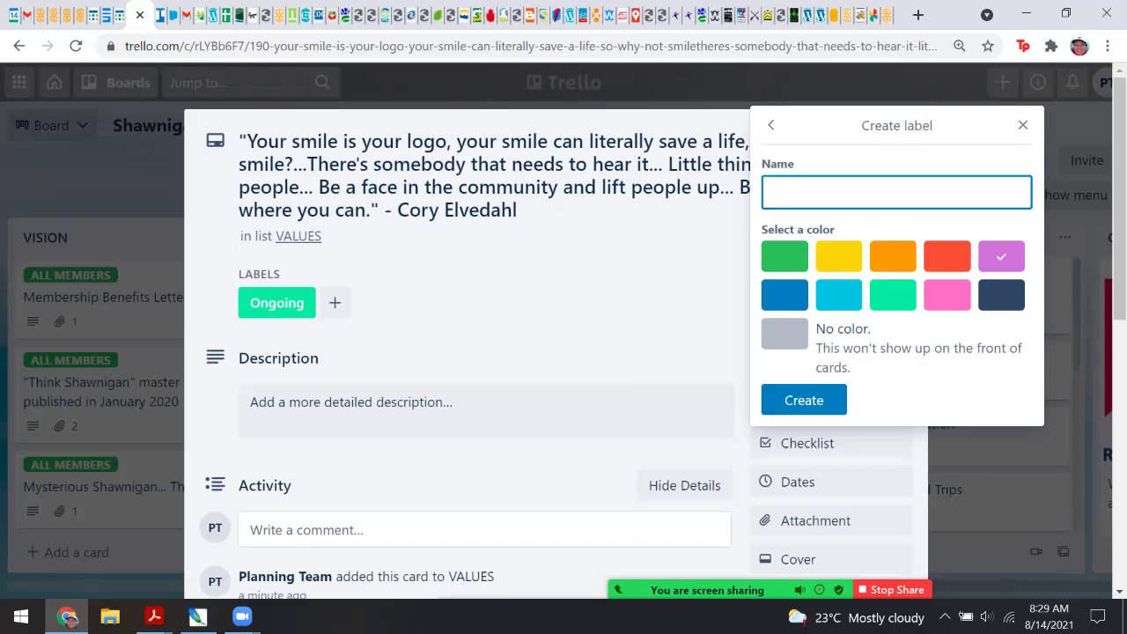
pyautogui.write('Insp')
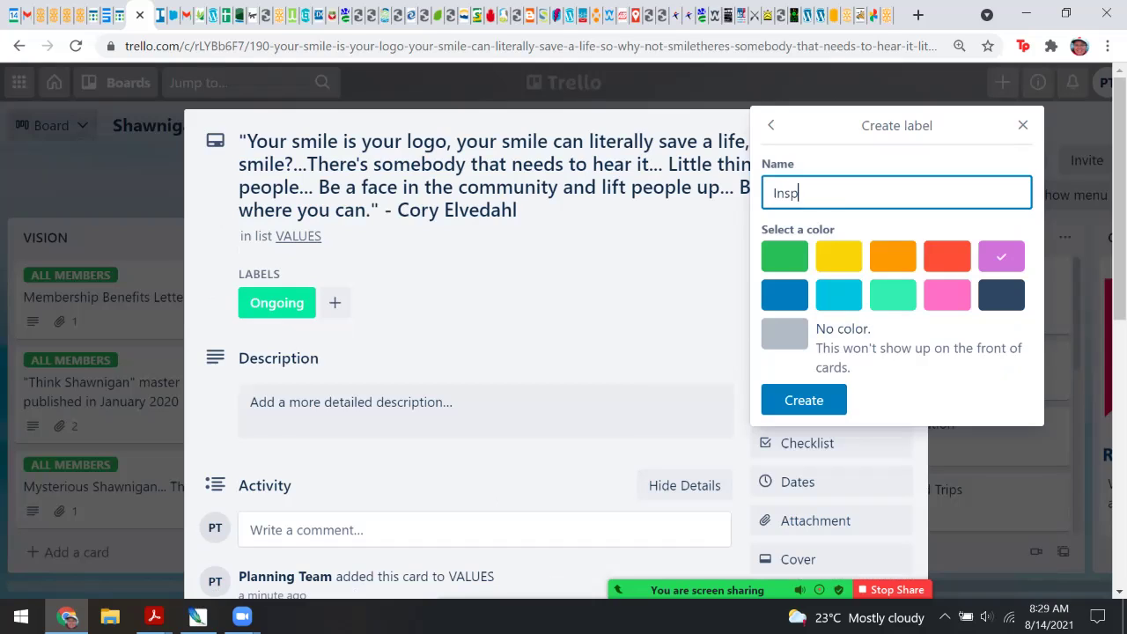
pyautogui.write('iration')
pyautogui.click(838, 255)
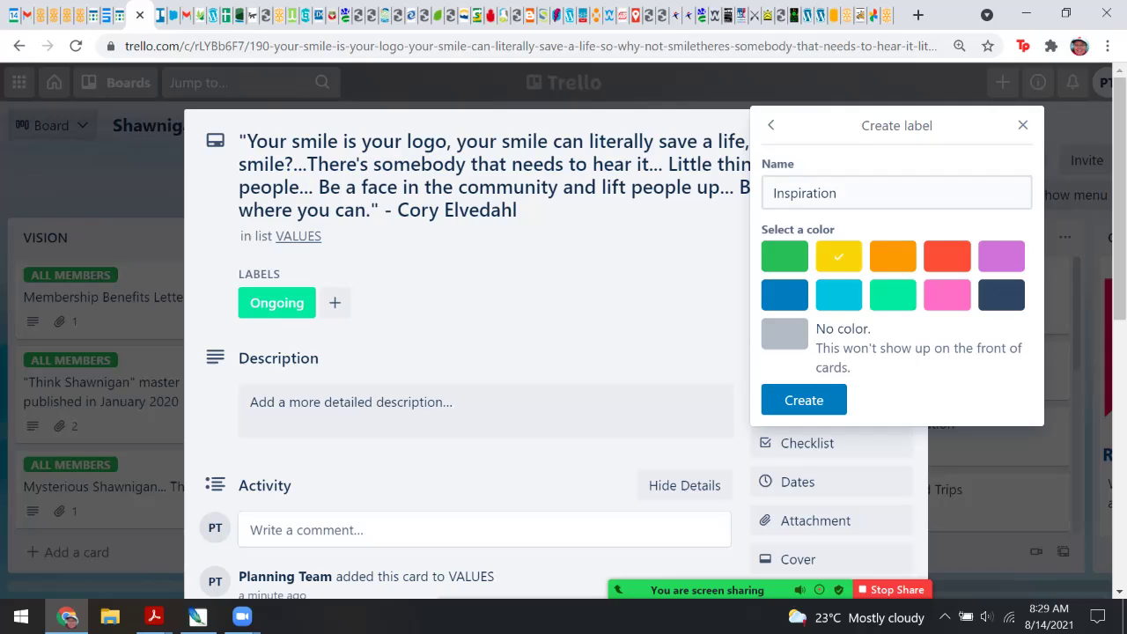
pyautogui.click(803, 399)
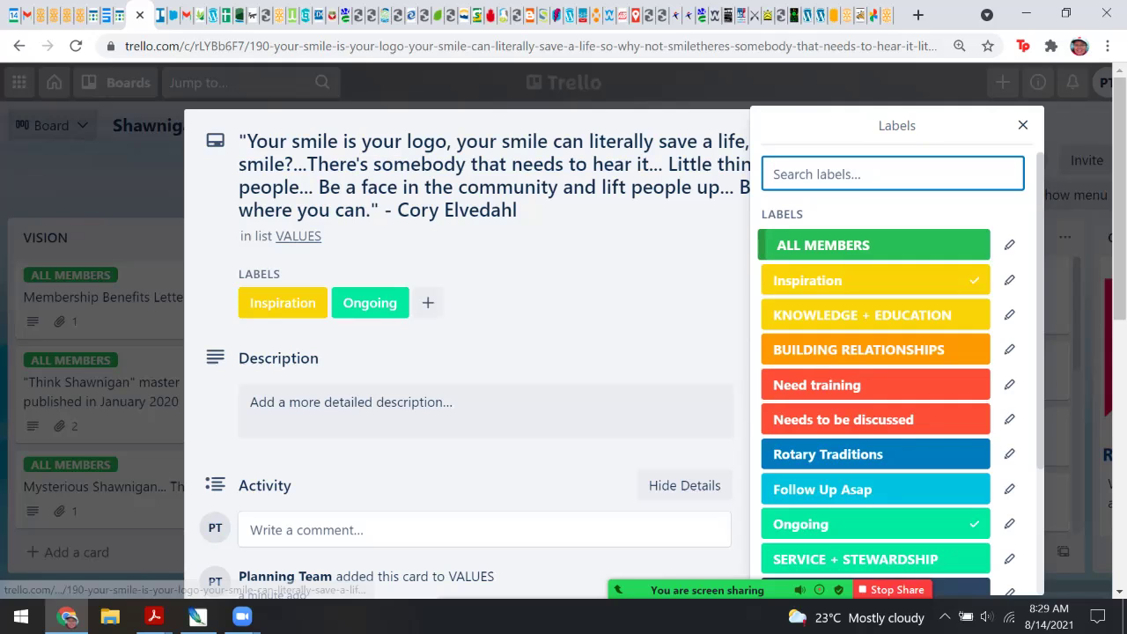
pyautogui.click(1022, 125)
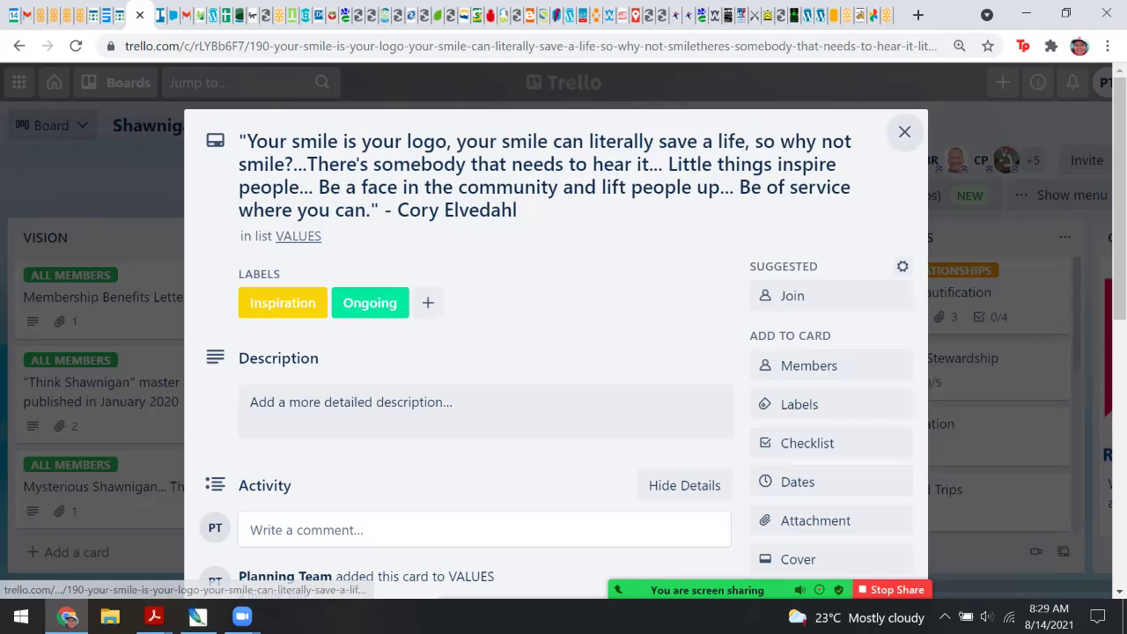
pyautogui.click(904, 131)
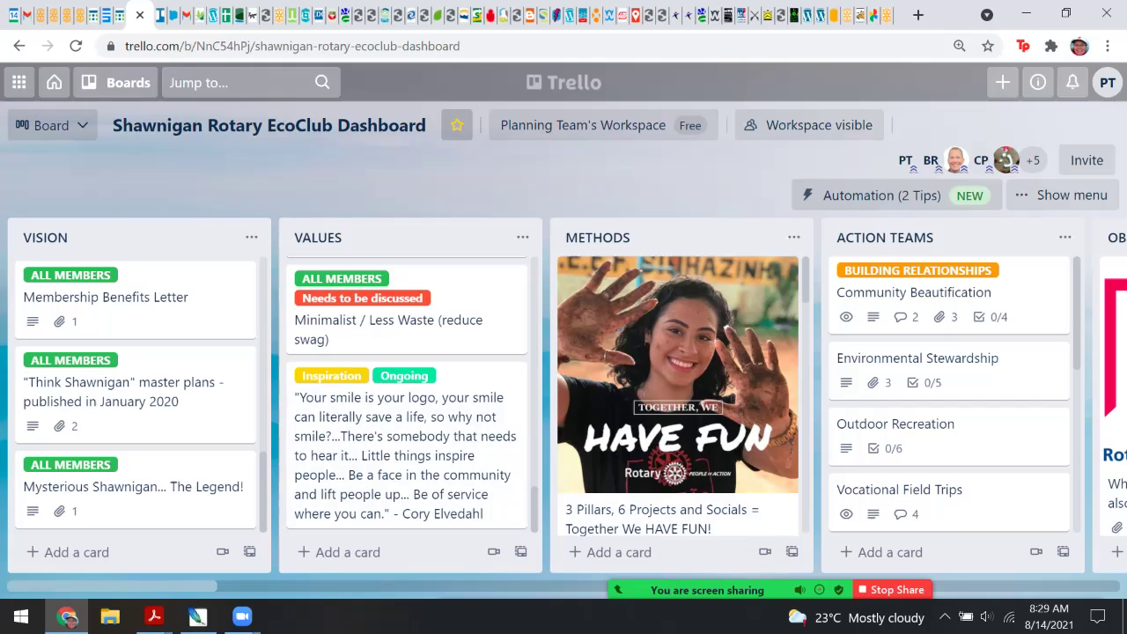
# Step: Open the 'Minimalist / Less Waste (reduce swag)' card in the VALUES list
pyautogui.scroll(1, 470, 407)
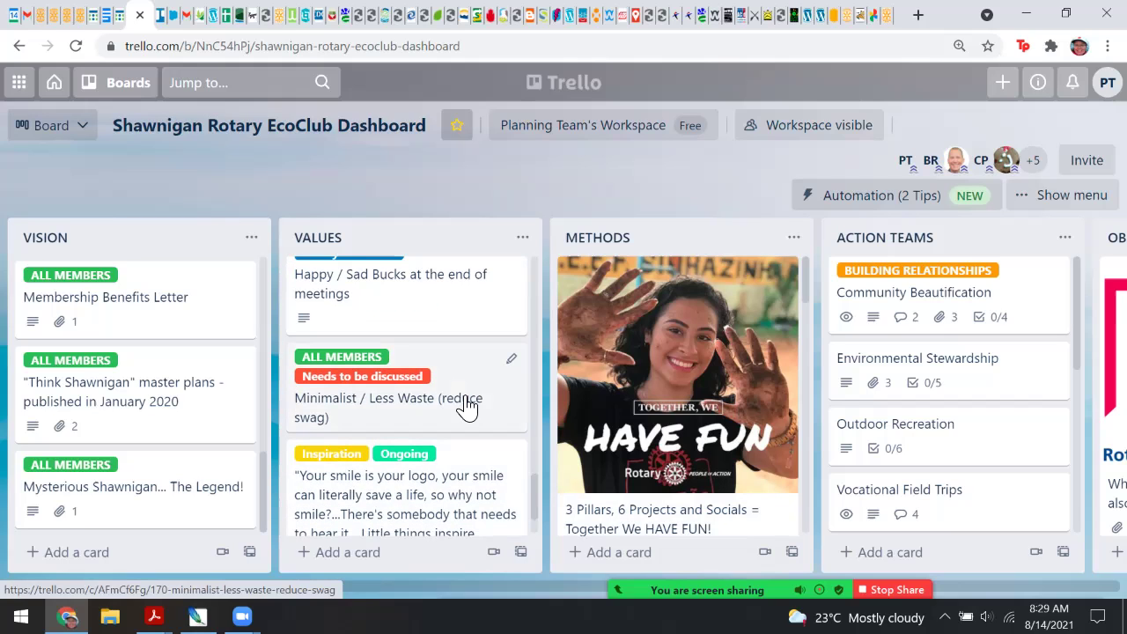
pyautogui.click(468, 405)
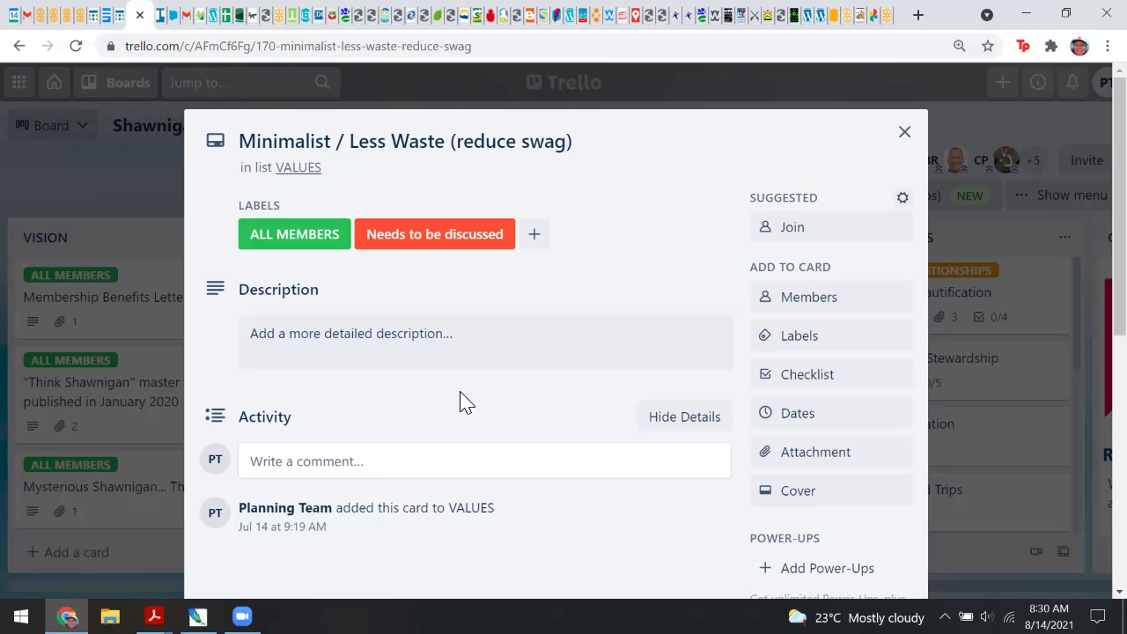
# Step: Save the card description 'Perhaps branded clothing is useful?'
pyautogui.click(264, 340)
pyautogui.write('Pe')
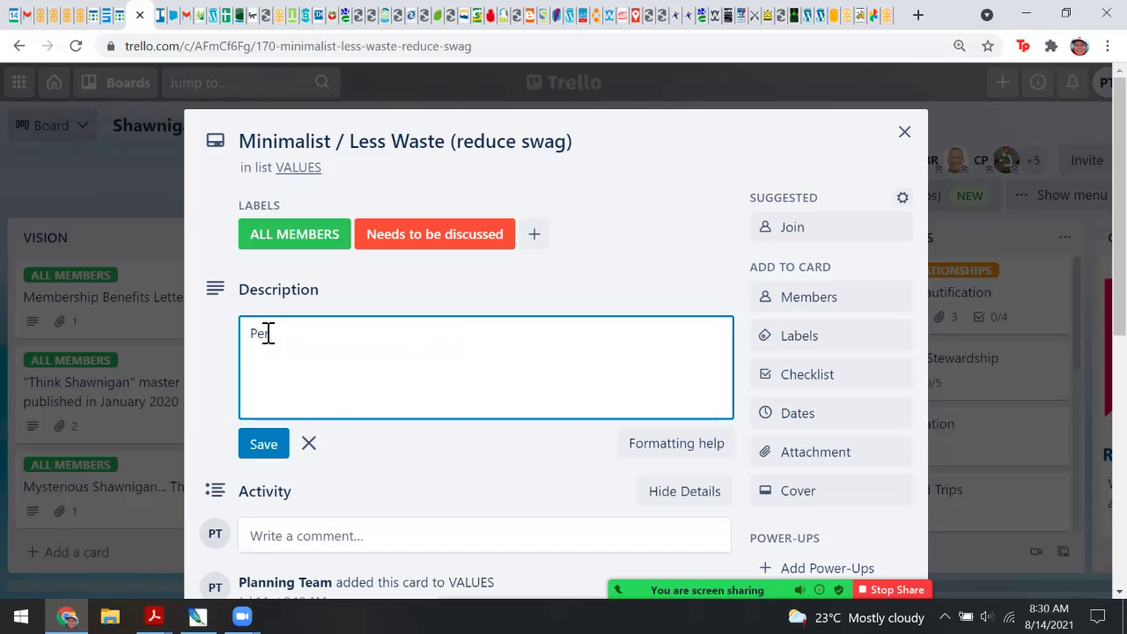
pyautogui.write('rhaps brande')
pyautogui.write('d ')
pyautogui.write('wear')
pyautogui.press('BackSpace')
pyautogui.press('BackSpace')
pyautogui.press('BackSpace')
pyautogui.press('BackSpace')
pyautogui.write('clothing is ')
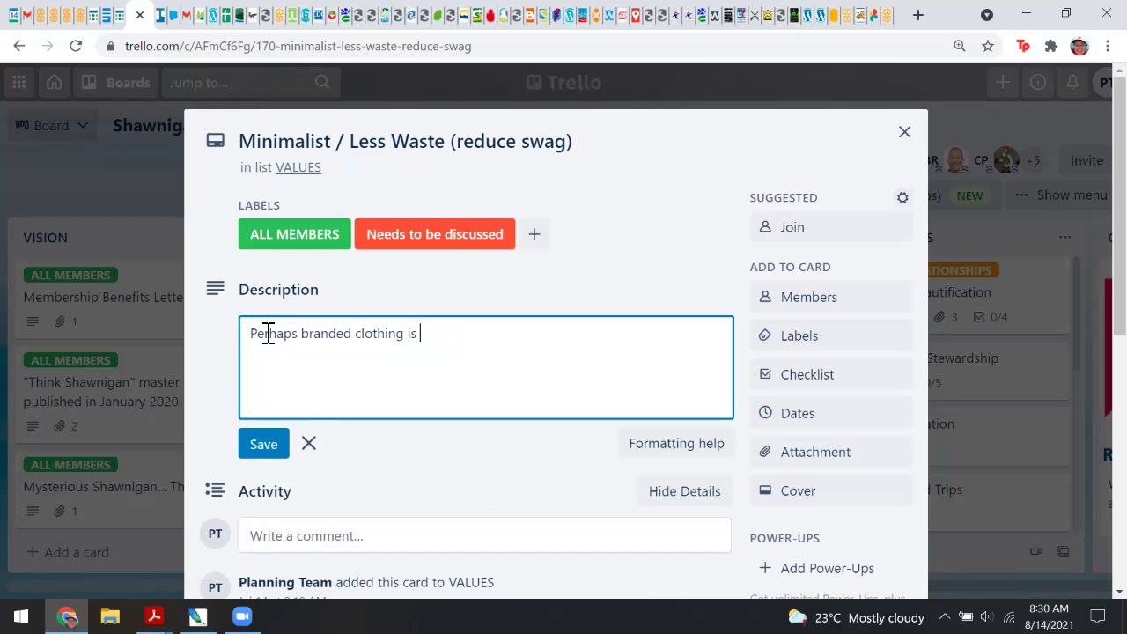
pyautogui.write('useful?')
pyautogui.click(263, 444)
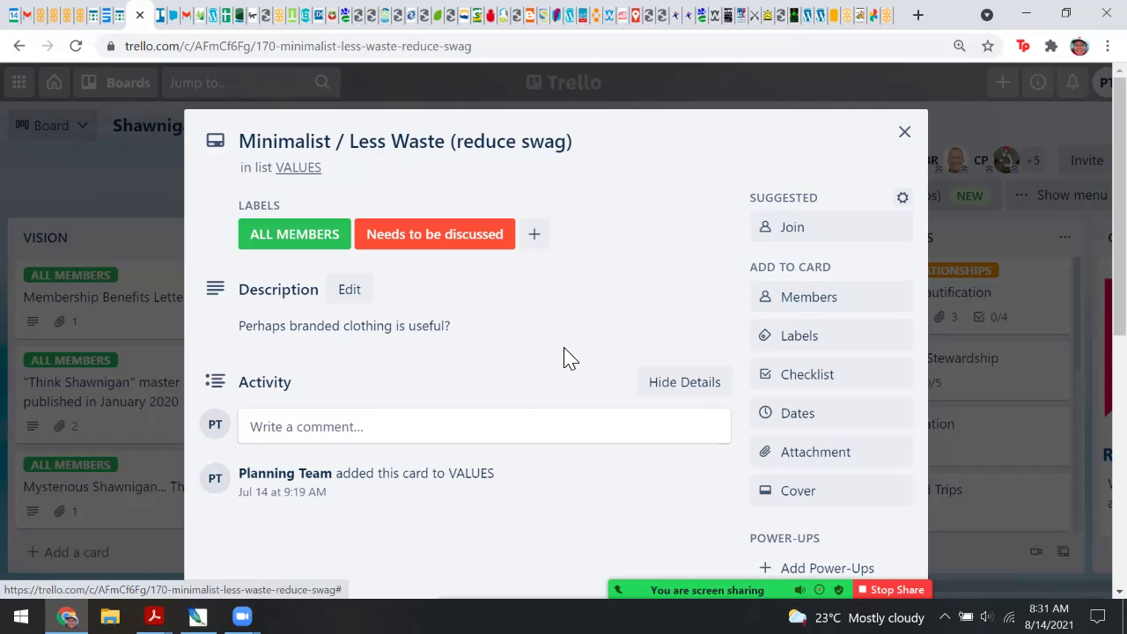
# Step: Post a comment that the District Governor initiated a 'No Printed Directory' and 'No Printed Program' policy this year
pyautogui.click(307, 410)
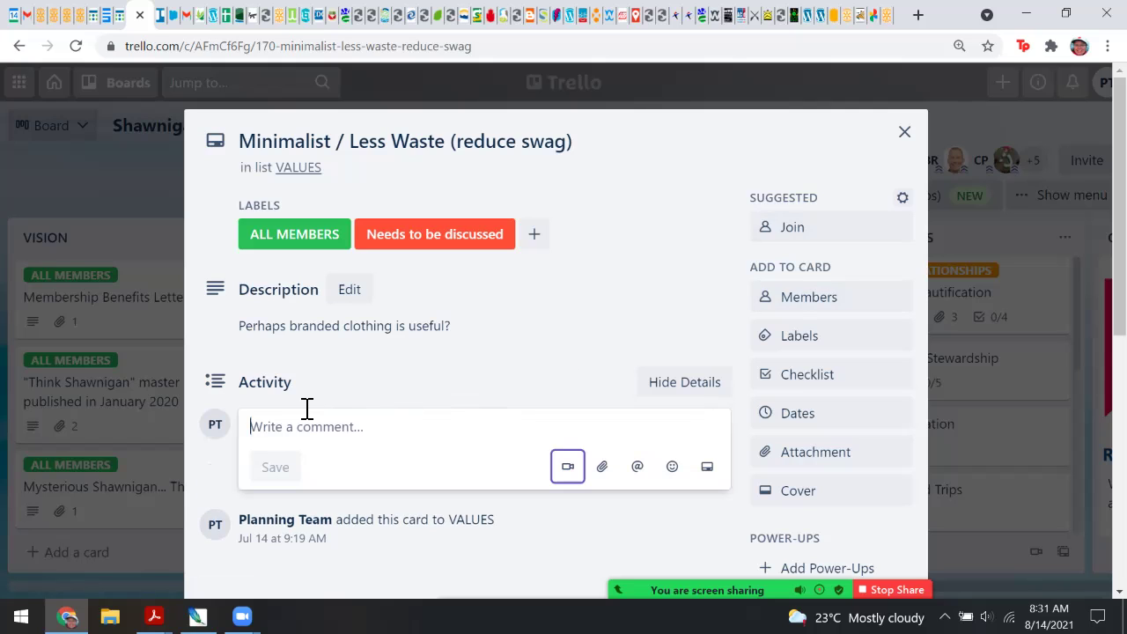
pyautogui.write('District Gover')
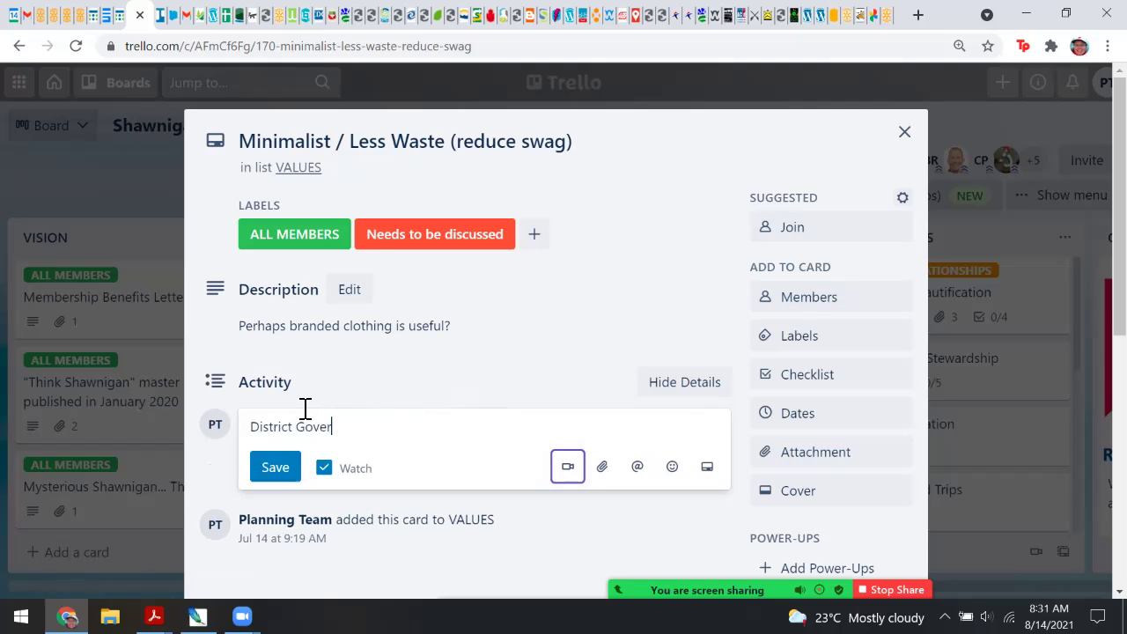
pyautogui.write('ed a ')
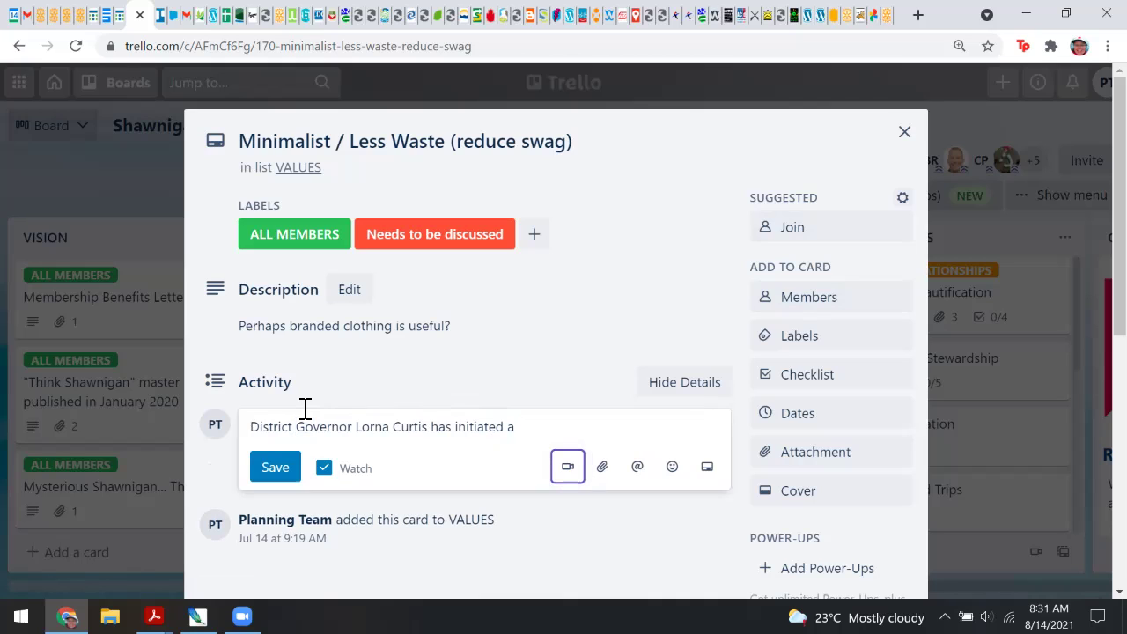
pyautogui.write('"No Printed Directory')
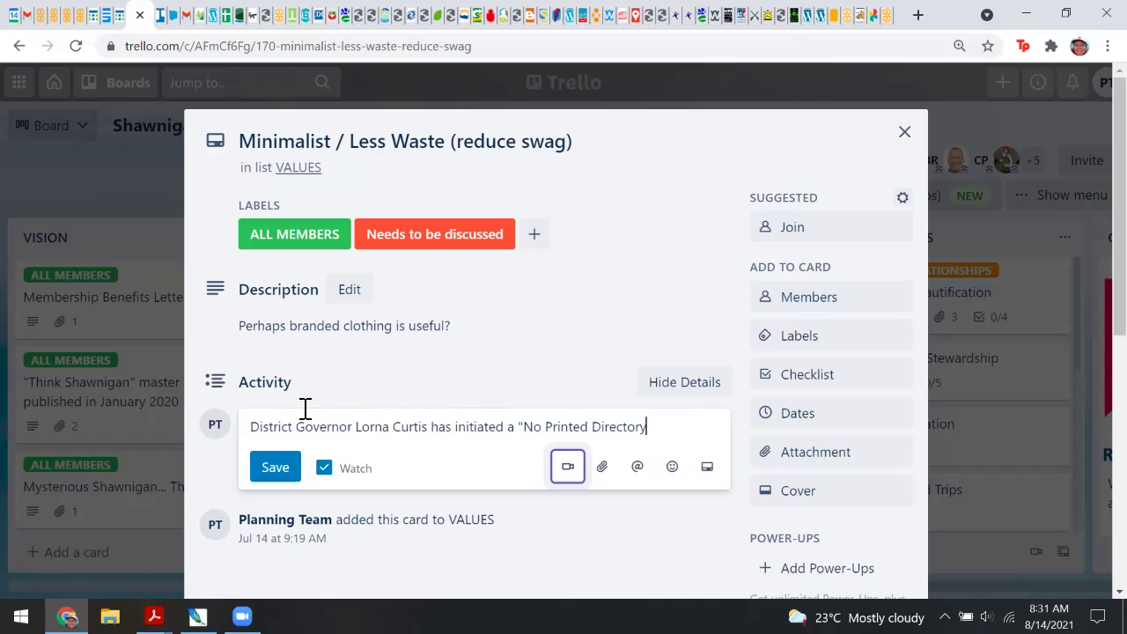
pyautogui.write('" and "No ')
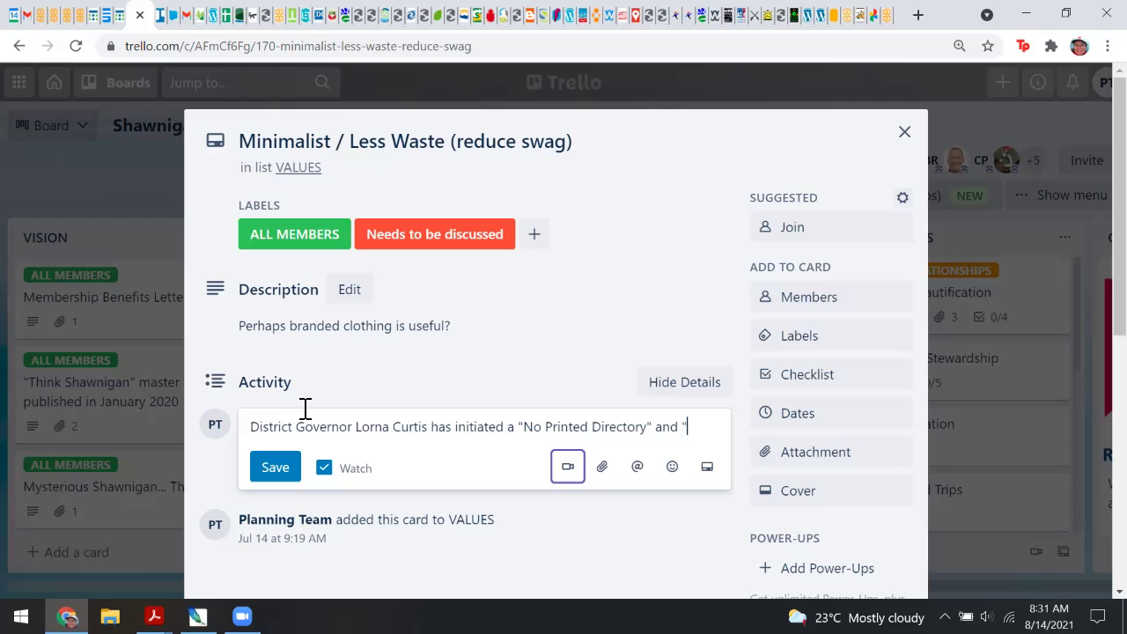
pyautogui.write('Printed Pro')
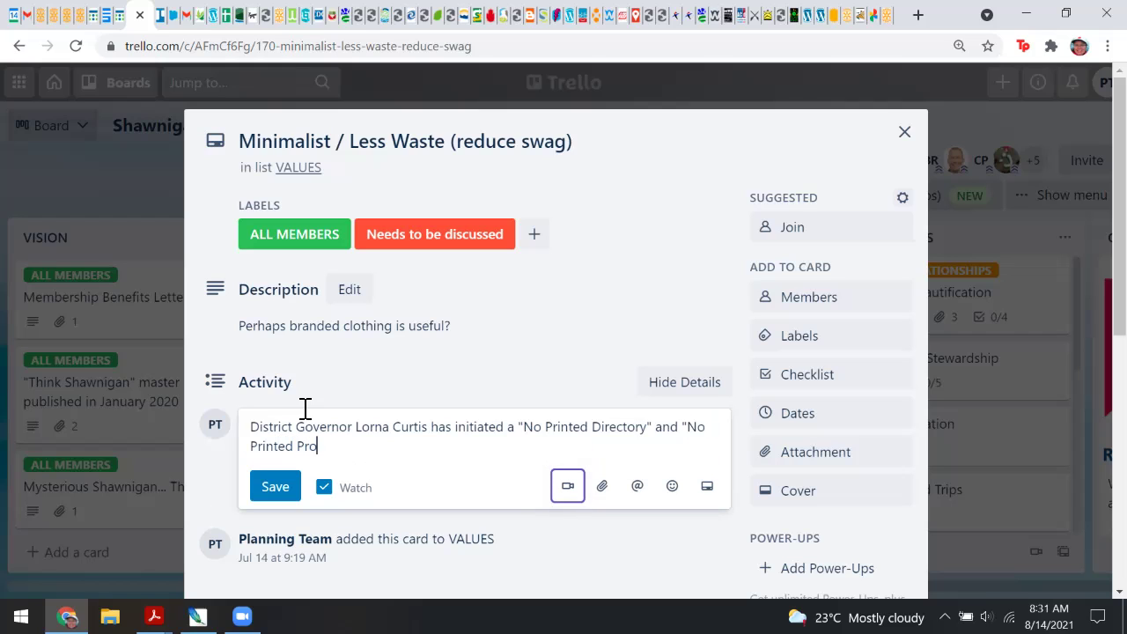
pyautogui.write('gram" policy for this year')
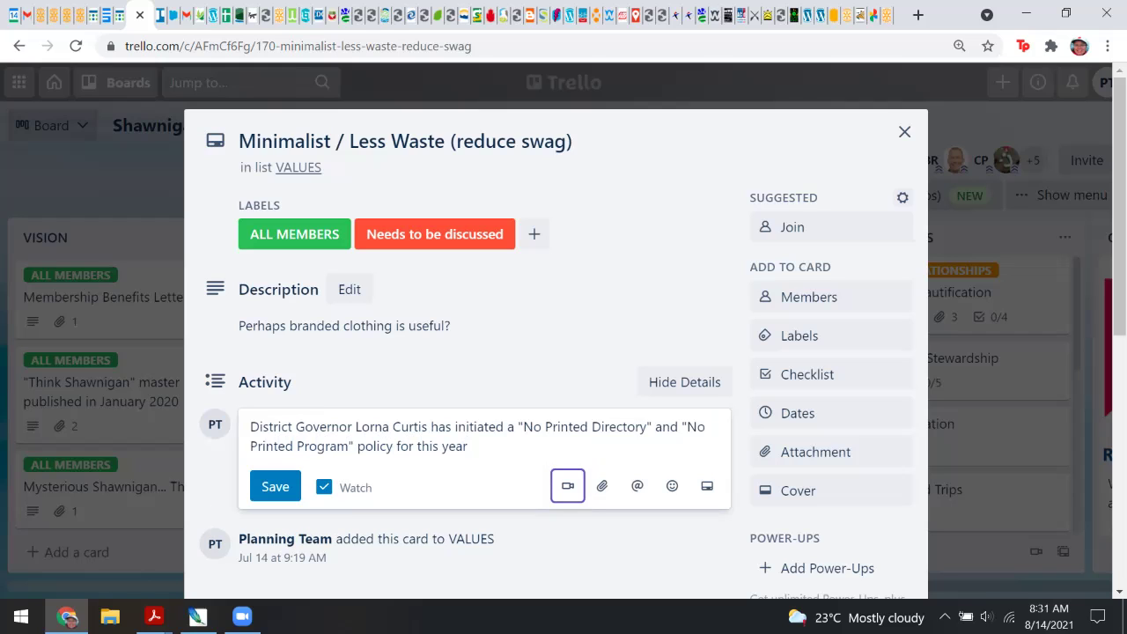
pyautogui.click(275, 486)
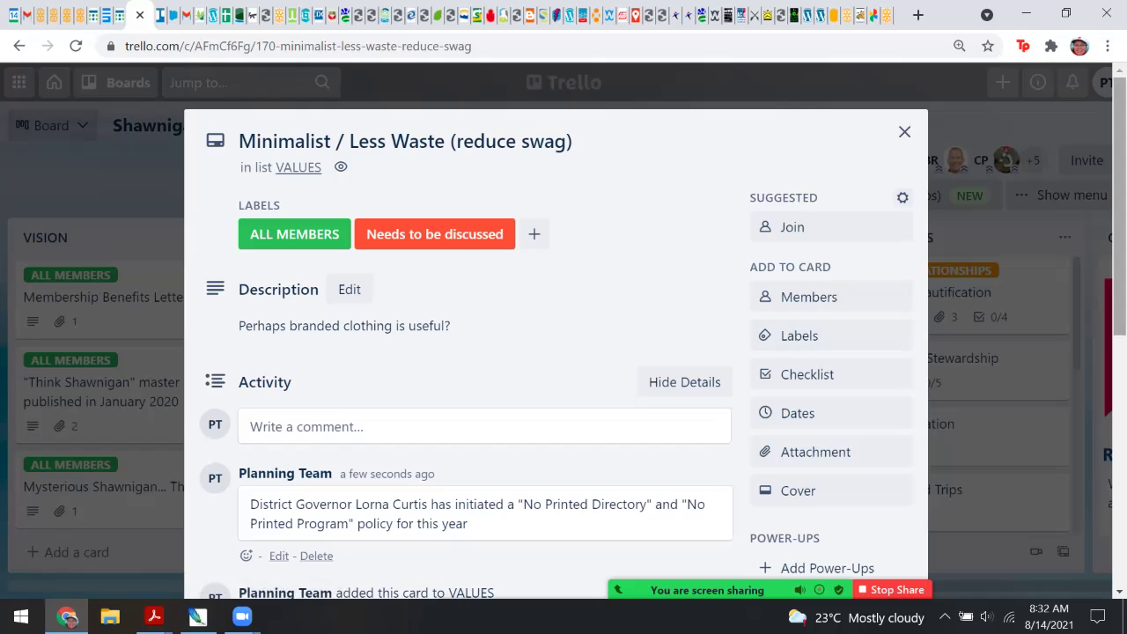
pyautogui.scroll(-1, 555, 352)
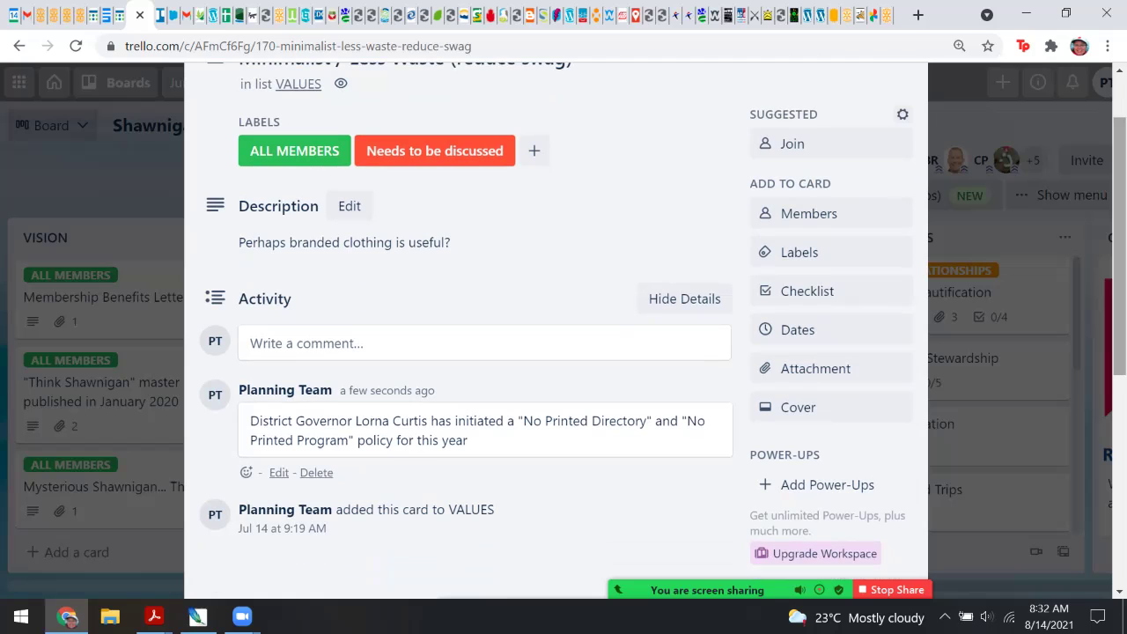
pyautogui.scroll(1, 564, 320)
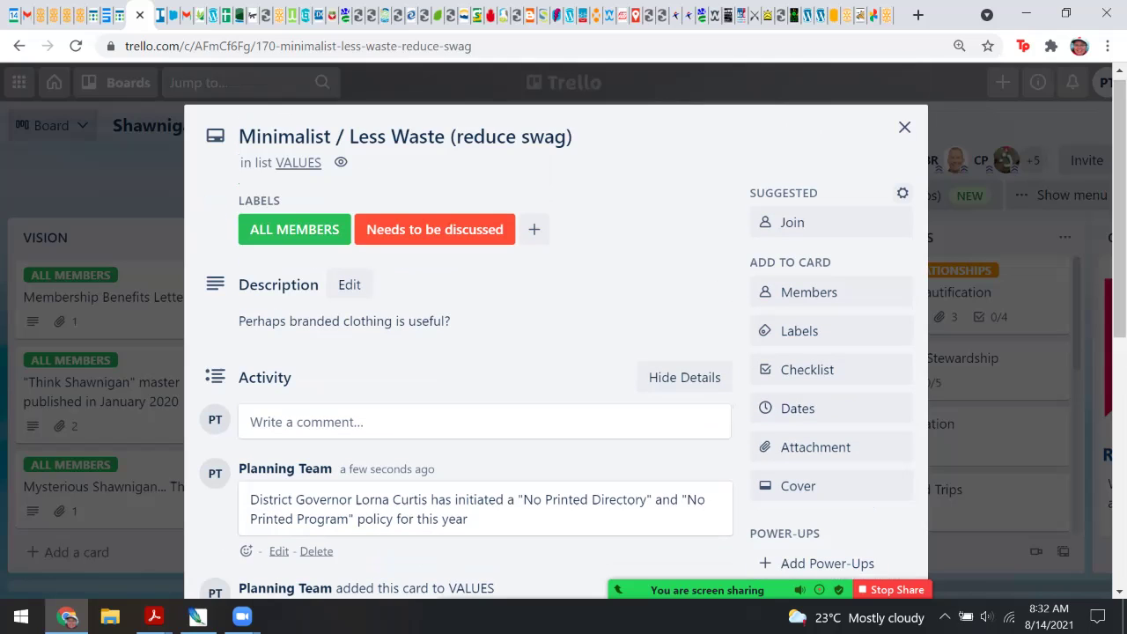
# Step: Close the Minimalist card and browse the Methods, Action Teams, Obstacles and Measures lists
pyautogui.click(904, 127)
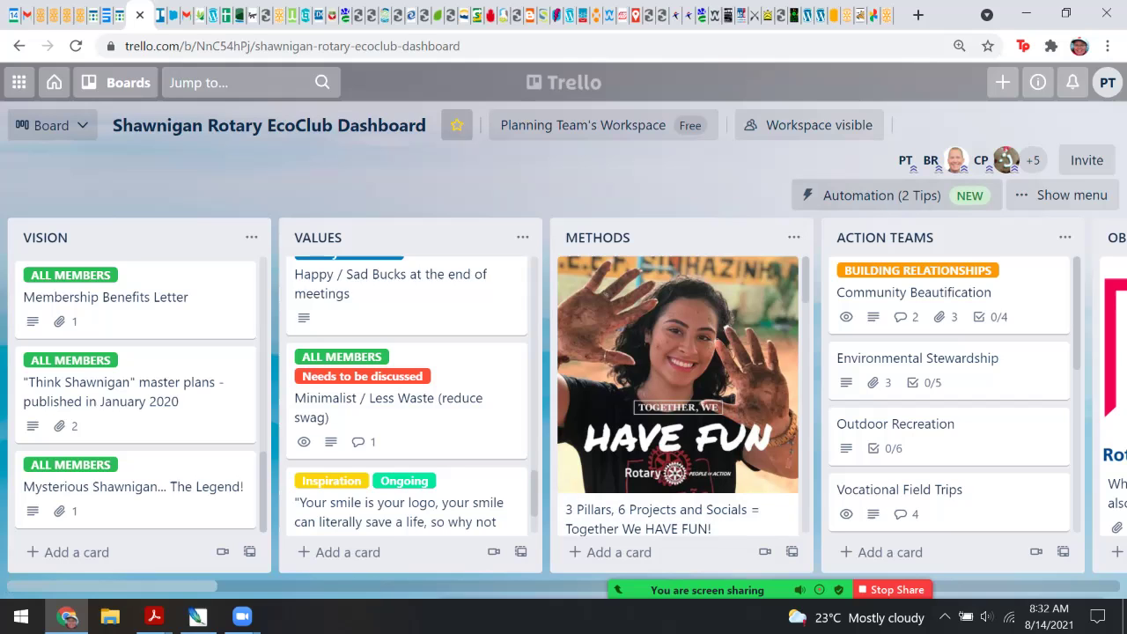
pyautogui.hscroll(6, 563, 396)
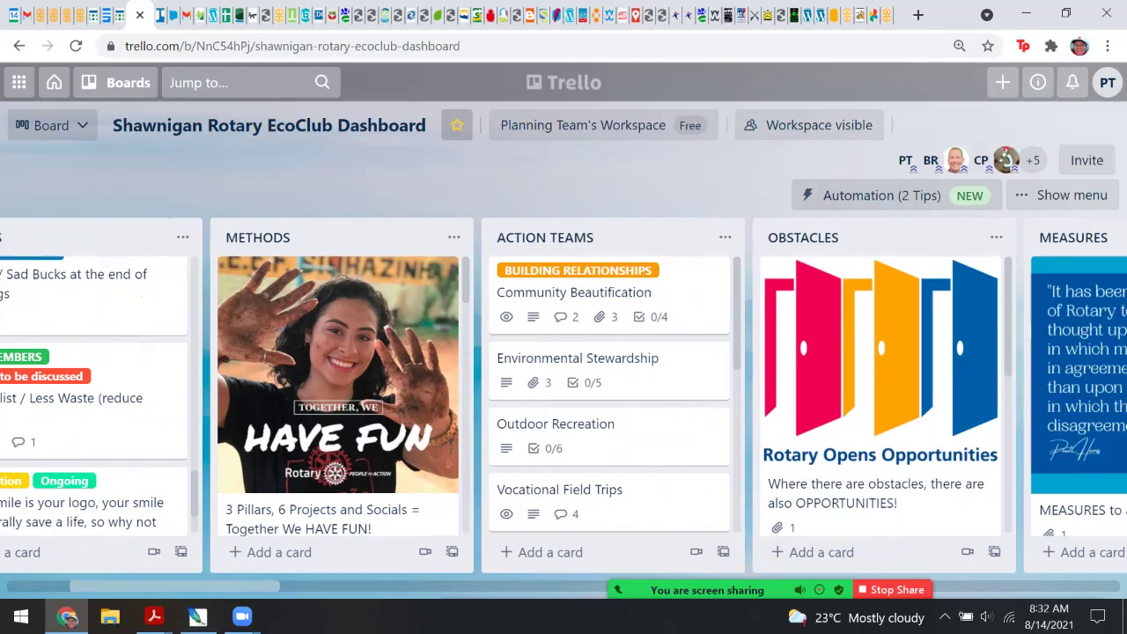
pyautogui.hscroll(3, 564, 397)
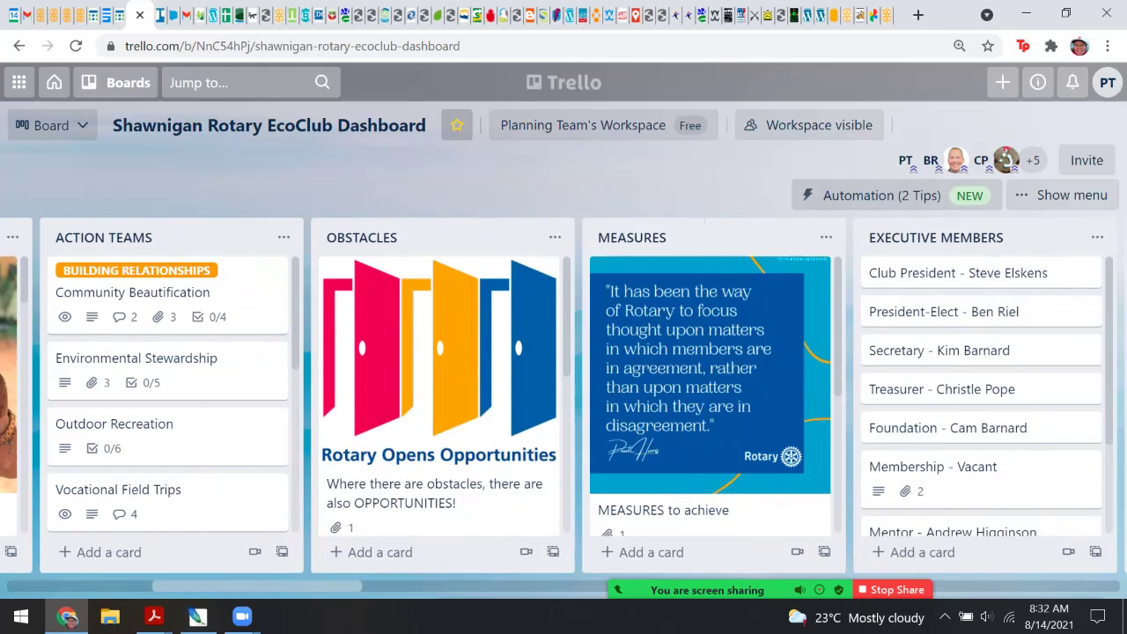
pyautogui.hscroll(-5, 427, 359)
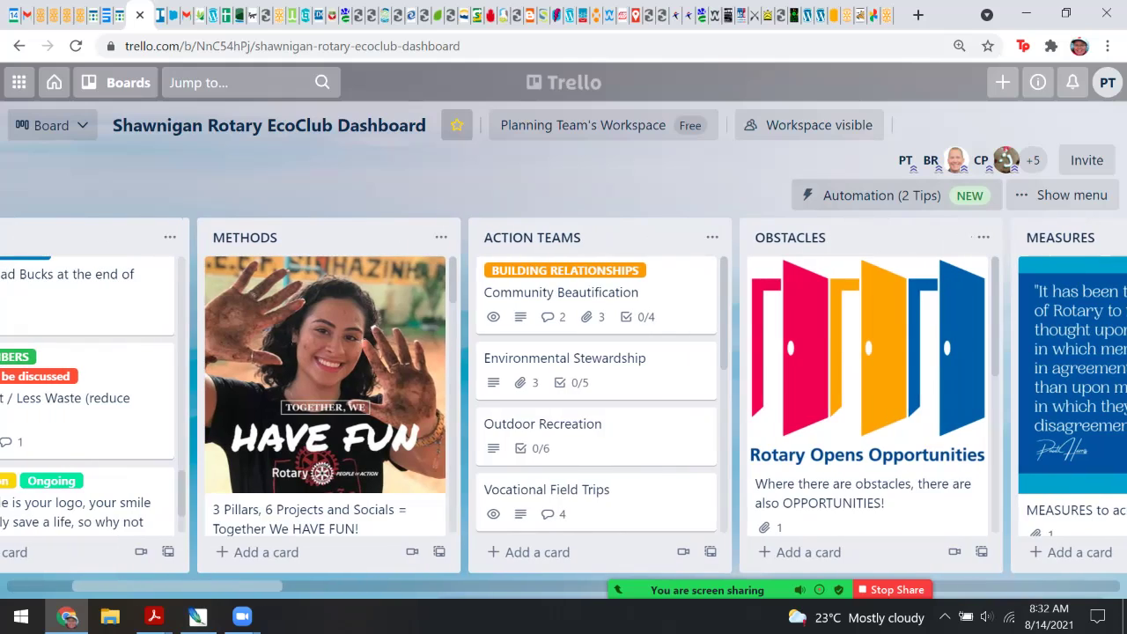
pyautogui.moveTo(455, 296); pyautogui.dragTo(465, 467)
pyautogui.scroll(-2, 326, 396)
pyautogui.scroll(-2, 325, 397)
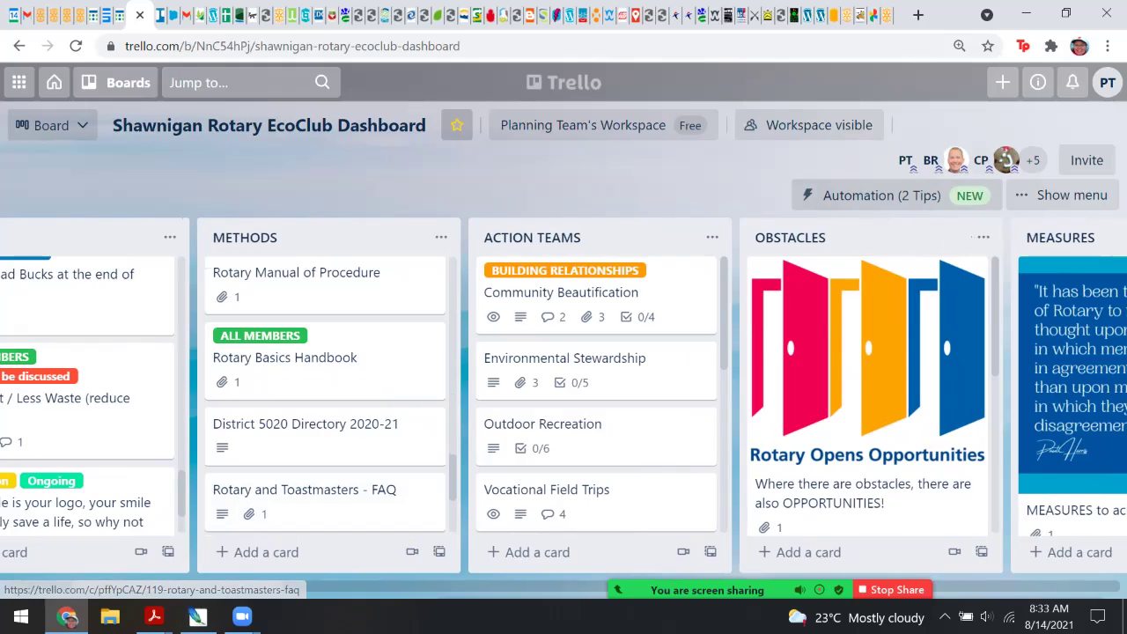
pyautogui.scroll(1, 326, 397)
pyautogui.scroll(-1, 326, 396)
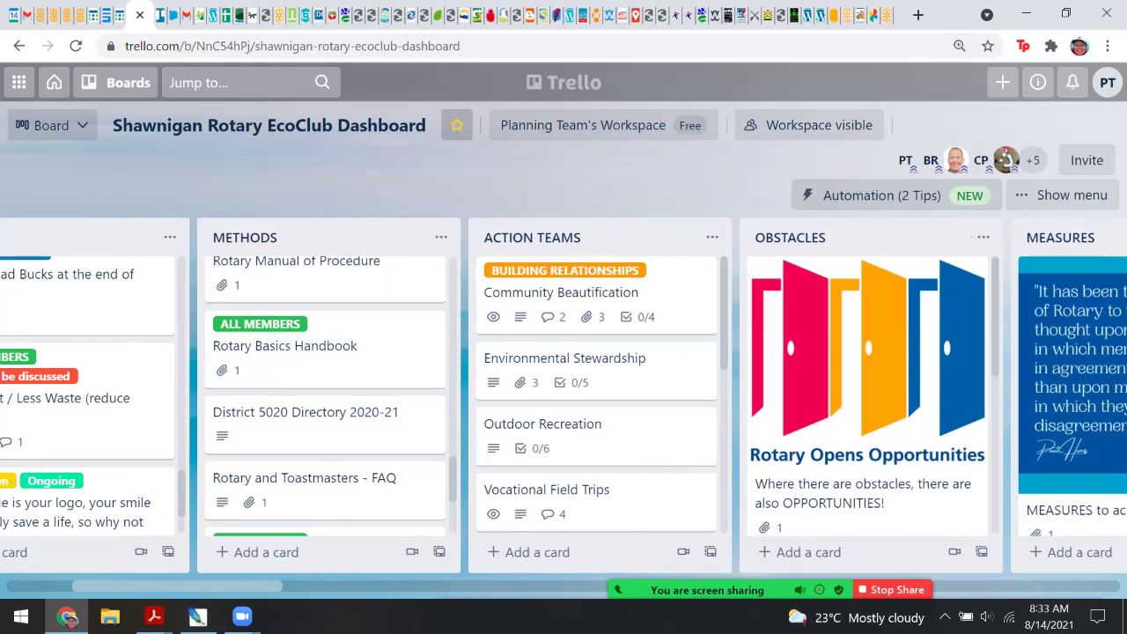
pyautogui.scroll(5, 459, 406)
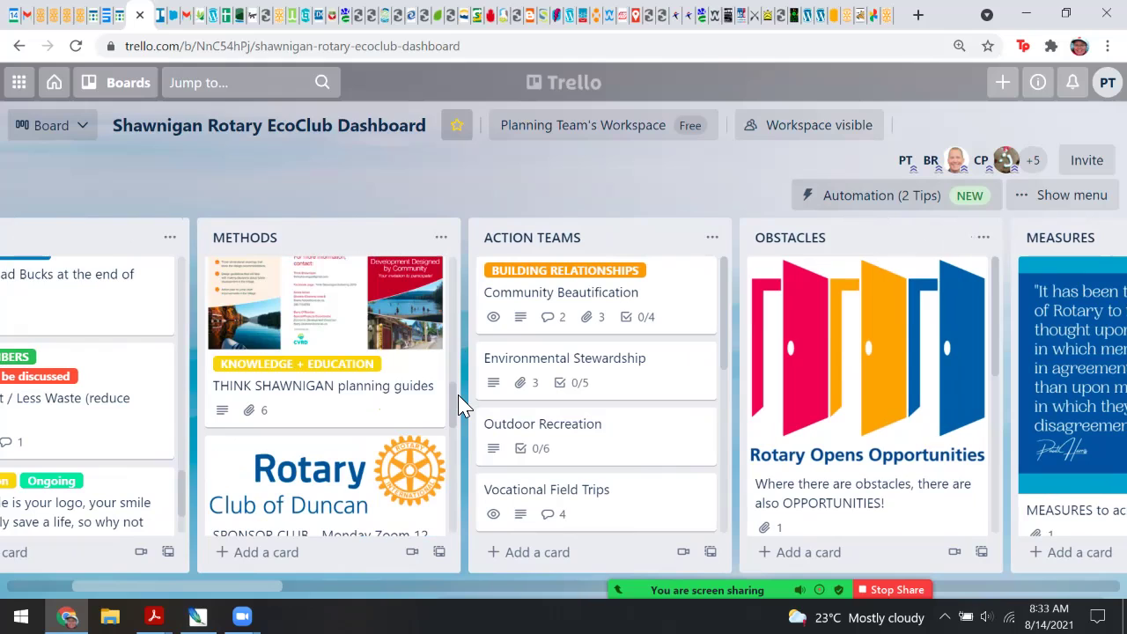
pyautogui.scroll(5, 465, 294)
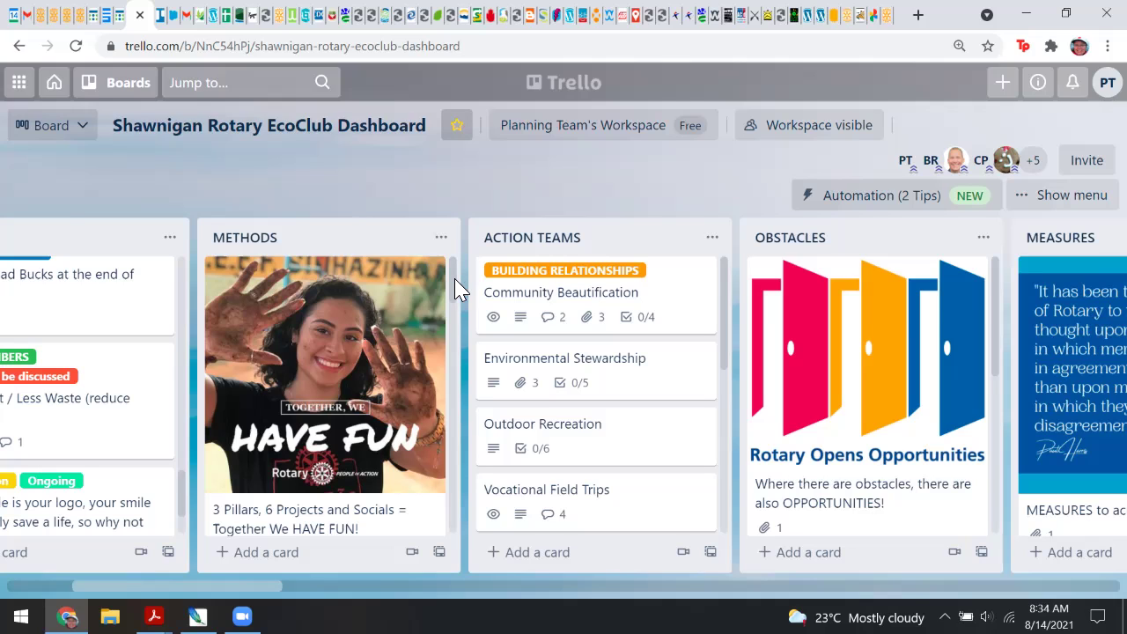
# Step: Read the District 5020 Directory 2020-21 card in METHODS, then close it
pyautogui.moveTo(455, 294); pyautogui.dragTo(460, 364)
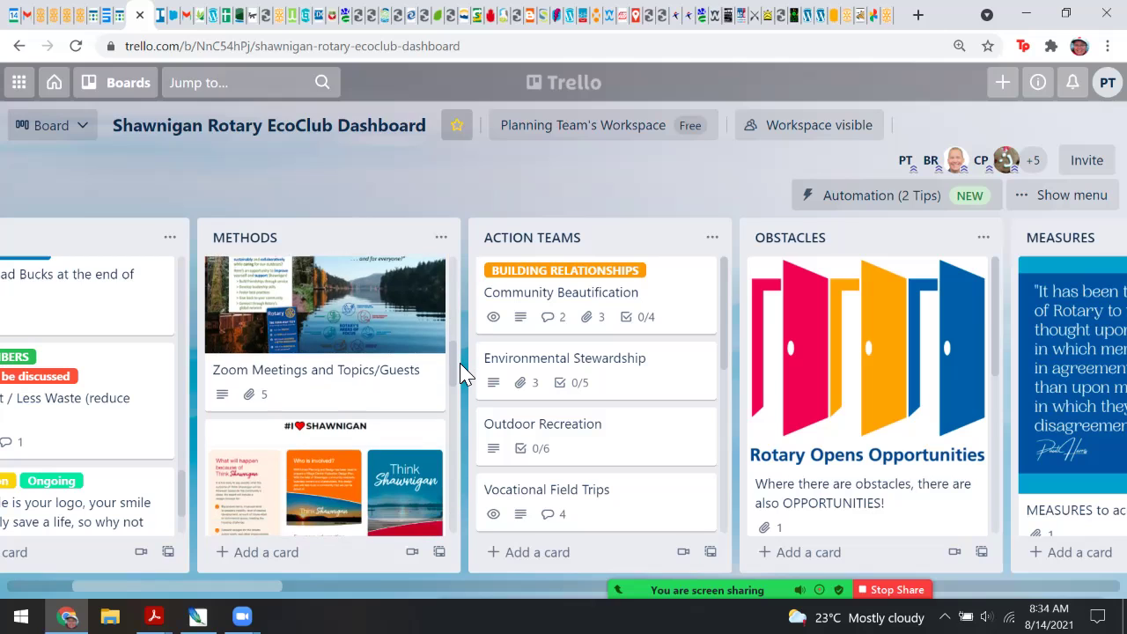
pyautogui.scroll(2, 464, 369)
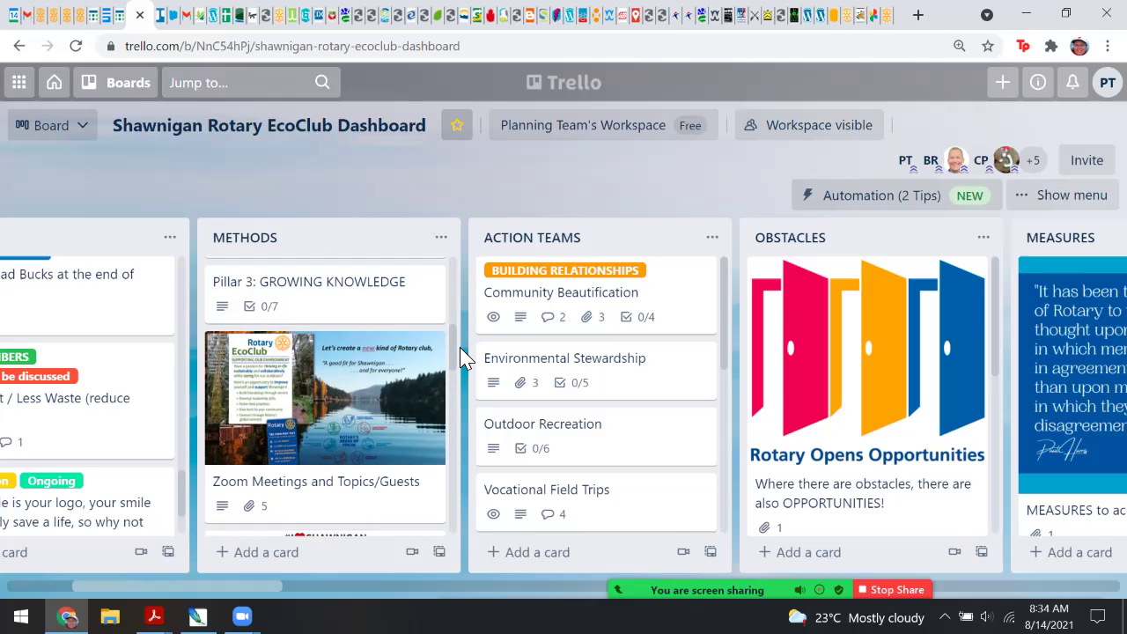
pyautogui.scroll(-1, 464, 370)
pyautogui.moveTo(459, 368); pyautogui.dragTo(455, 319)
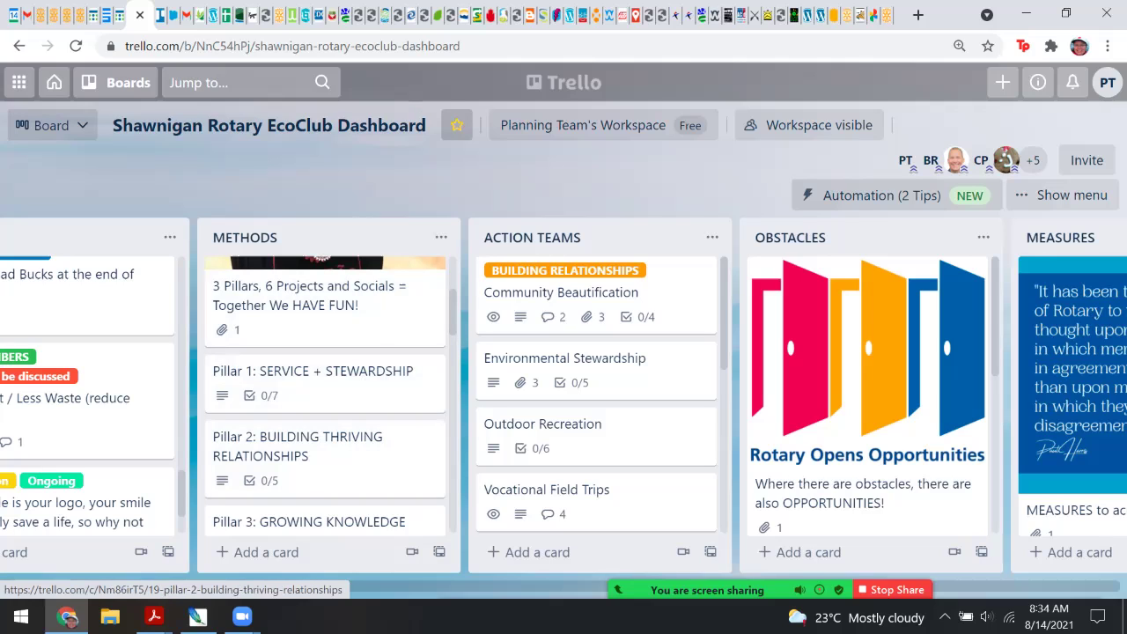
pyautogui.moveTo(456, 332); pyautogui.dragTo(455, 492)
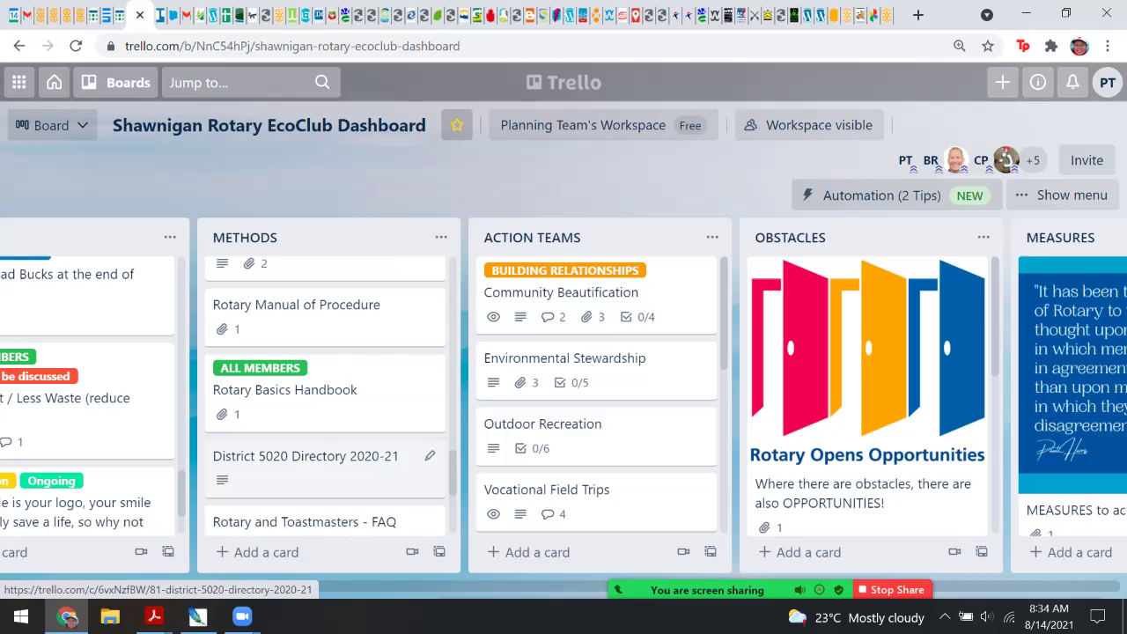
pyautogui.click(303, 462)
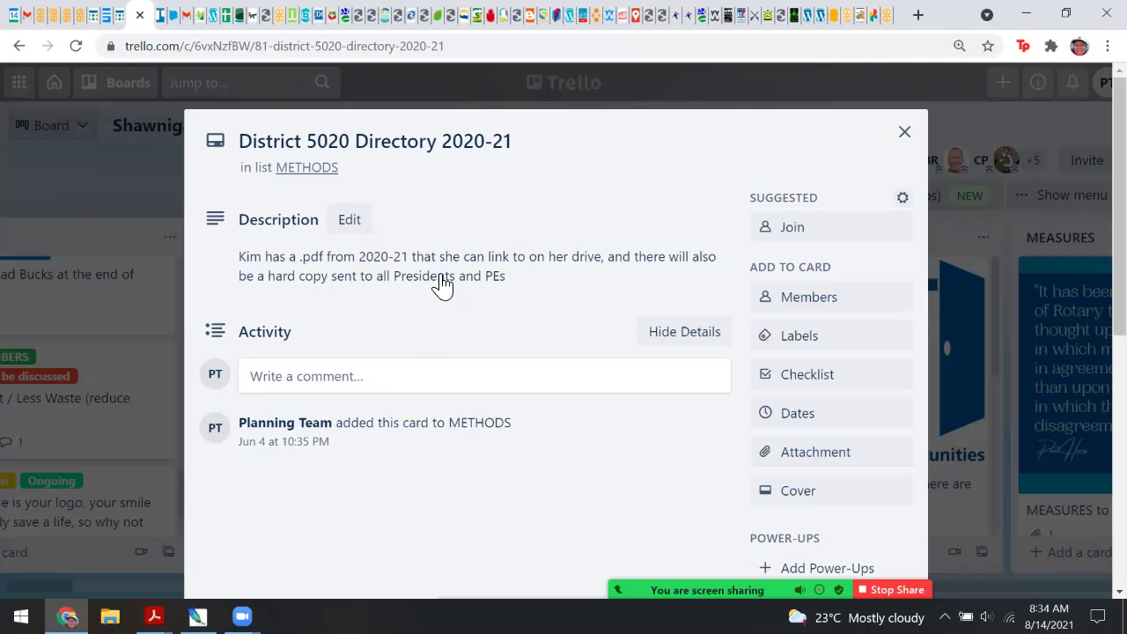
pyautogui.click(904, 132)
# Step: From the club website's menu, follow District Resources to the Rotary District 5020 site
pyautogui.click(82, 17)
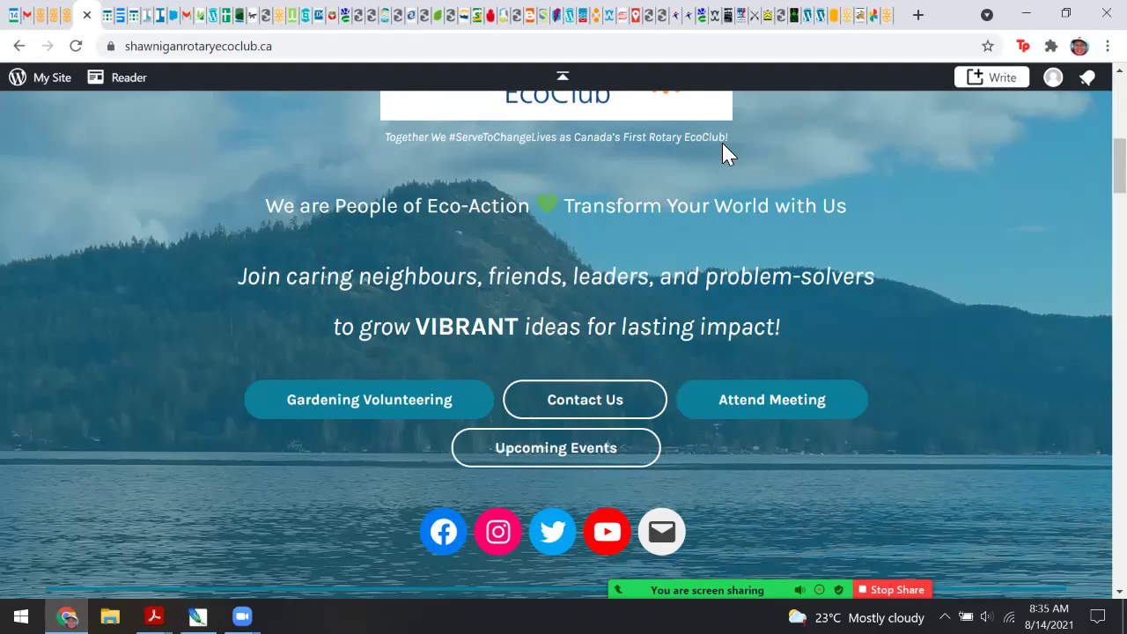
pyautogui.scroll(7, 563, 344)
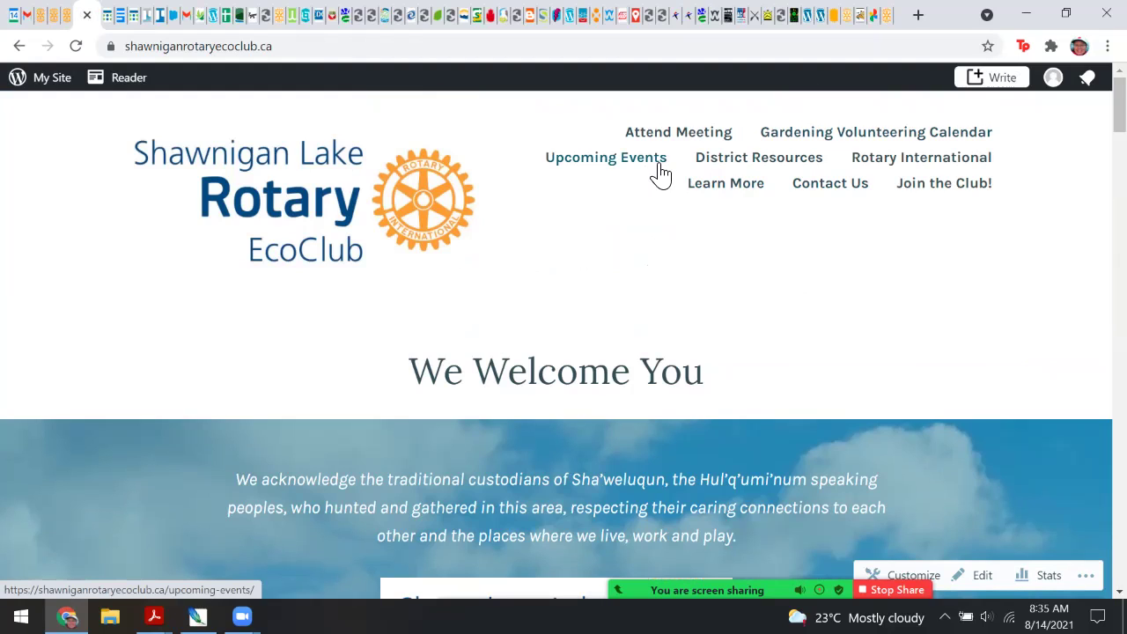
pyautogui.click(759, 157)
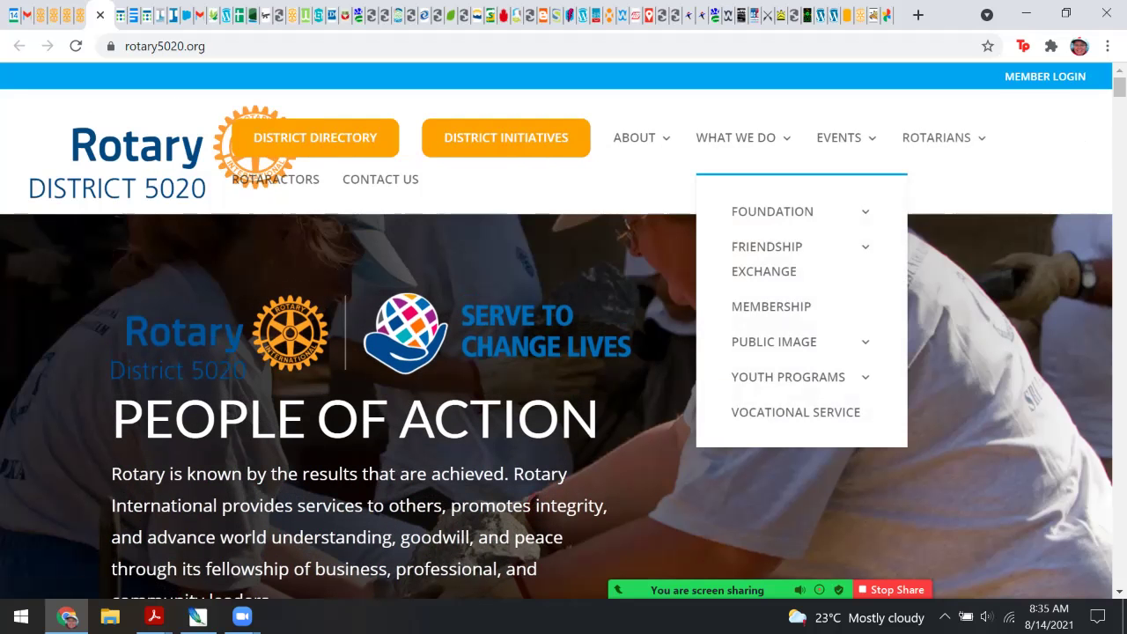
# Step: Open the District Directory page and scroll down to the governor section
pyautogui.click(341, 150)
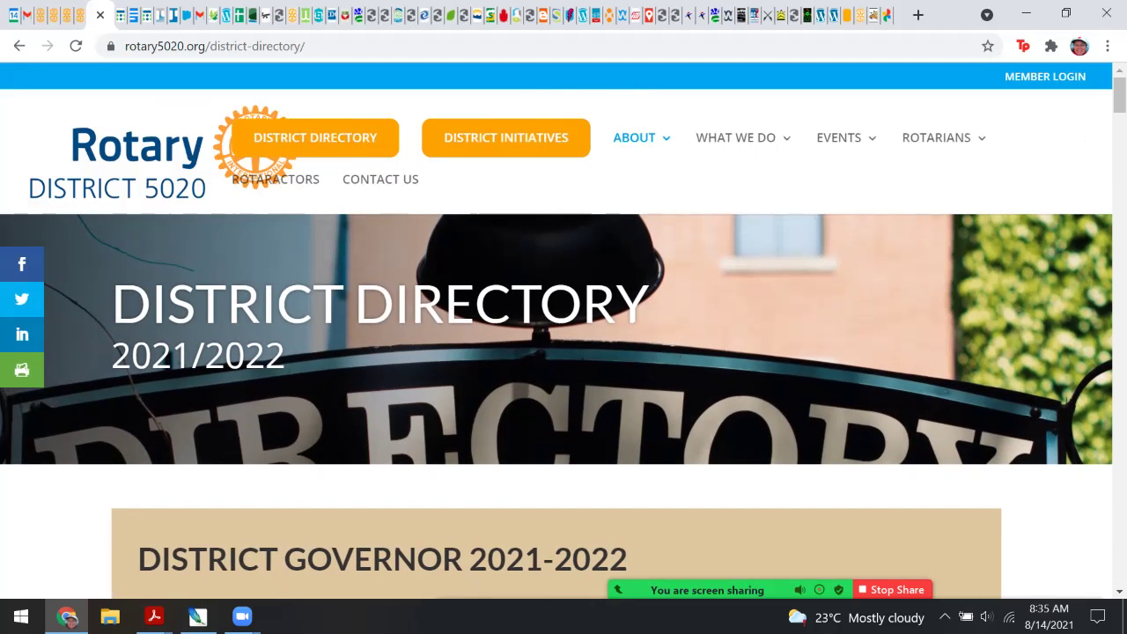
pyautogui.scroll(-5, 563, 352)
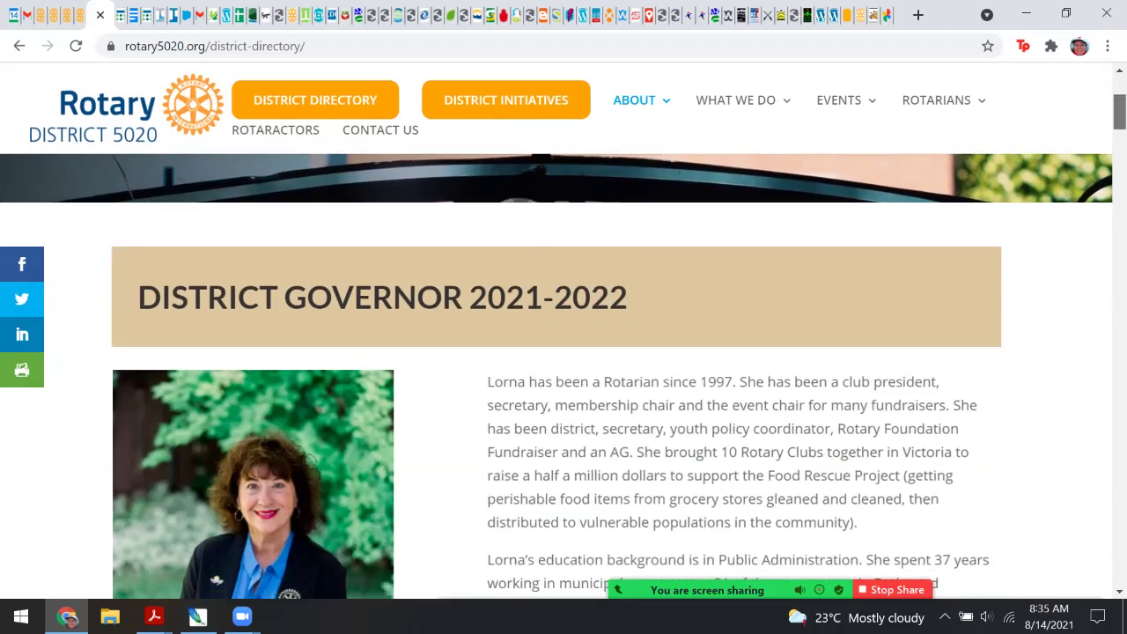
pyautogui.scroll(-3, 564, 352)
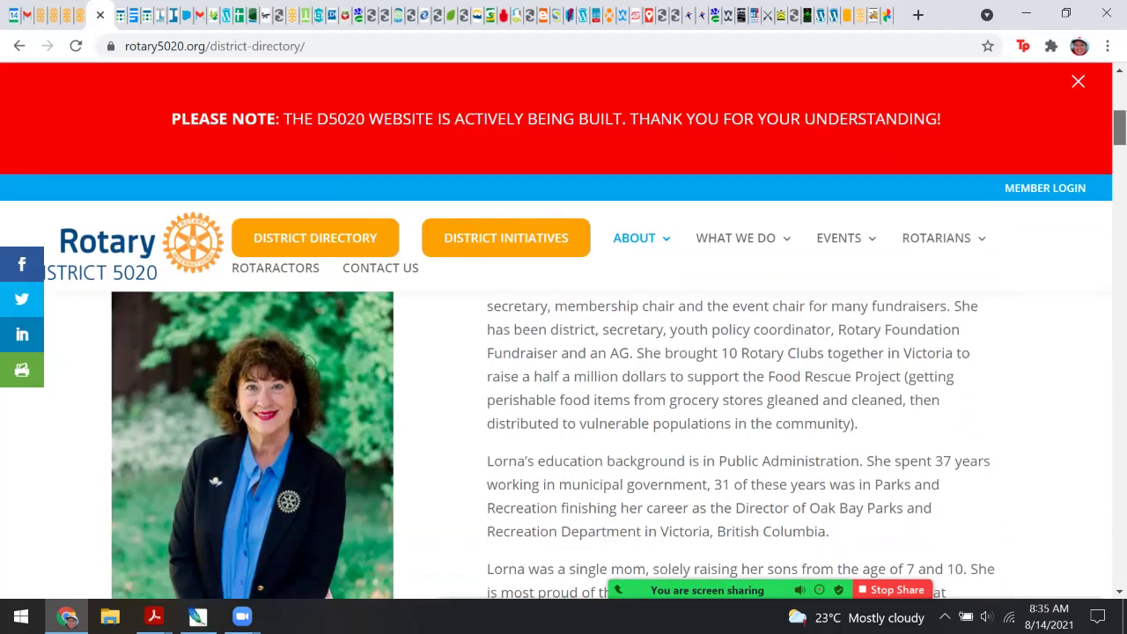
pyautogui.scroll(-1, 563, 353)
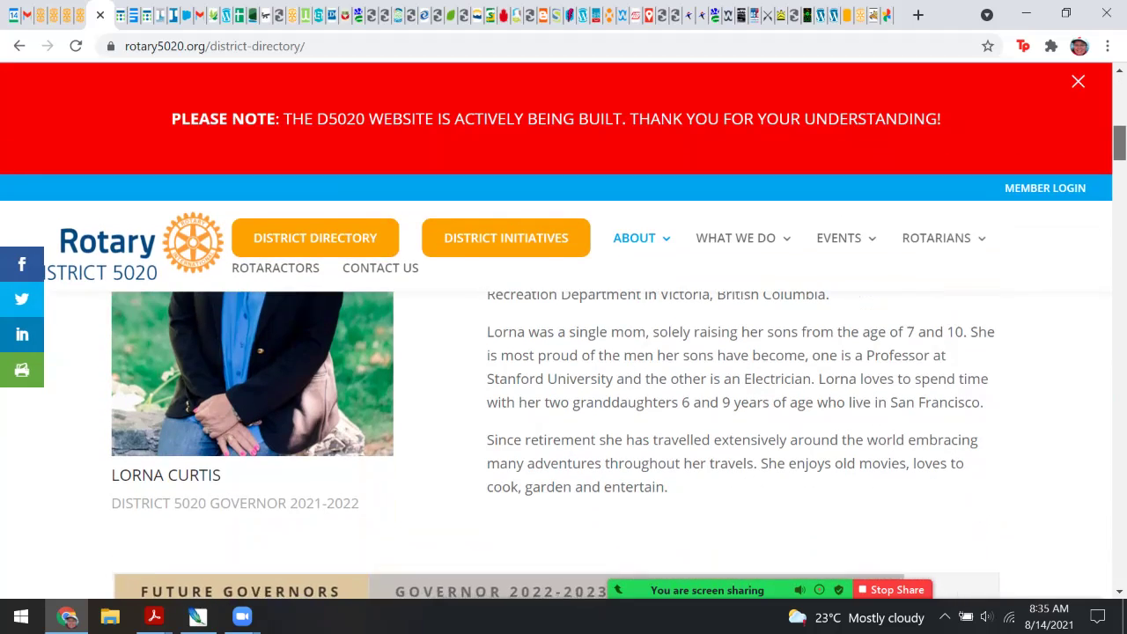
pyautogui.scroll(-2, 564, 352)
pyautogui.scroll(-1, 564, 353)
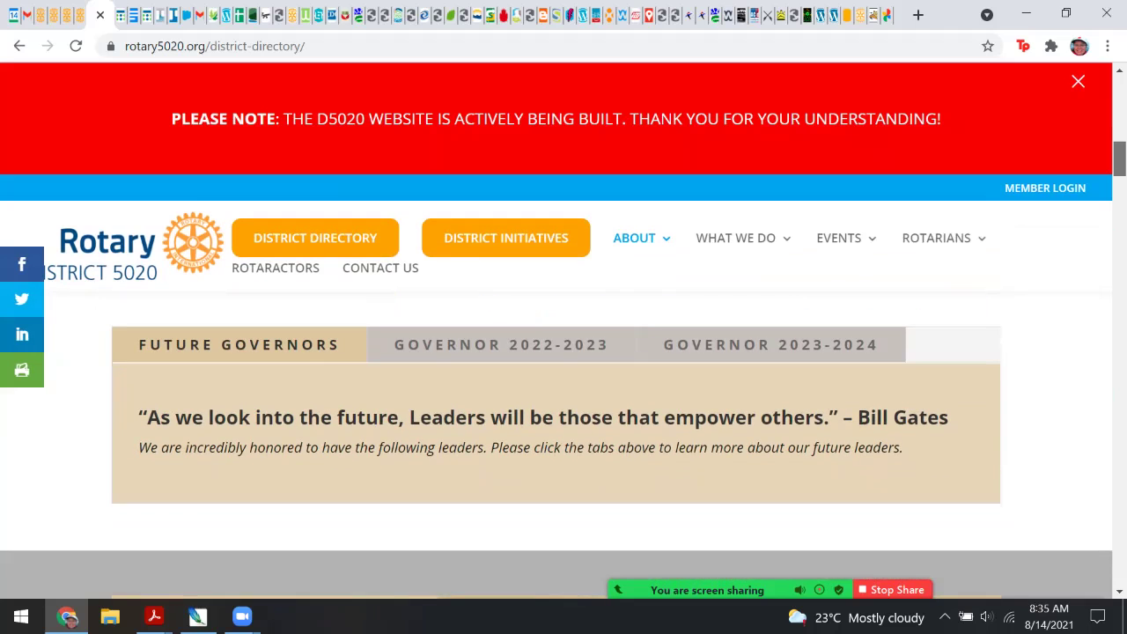
pyautogui.scroll(-1, 564, 352)
pyautogui.scroll(1, 563, 352)
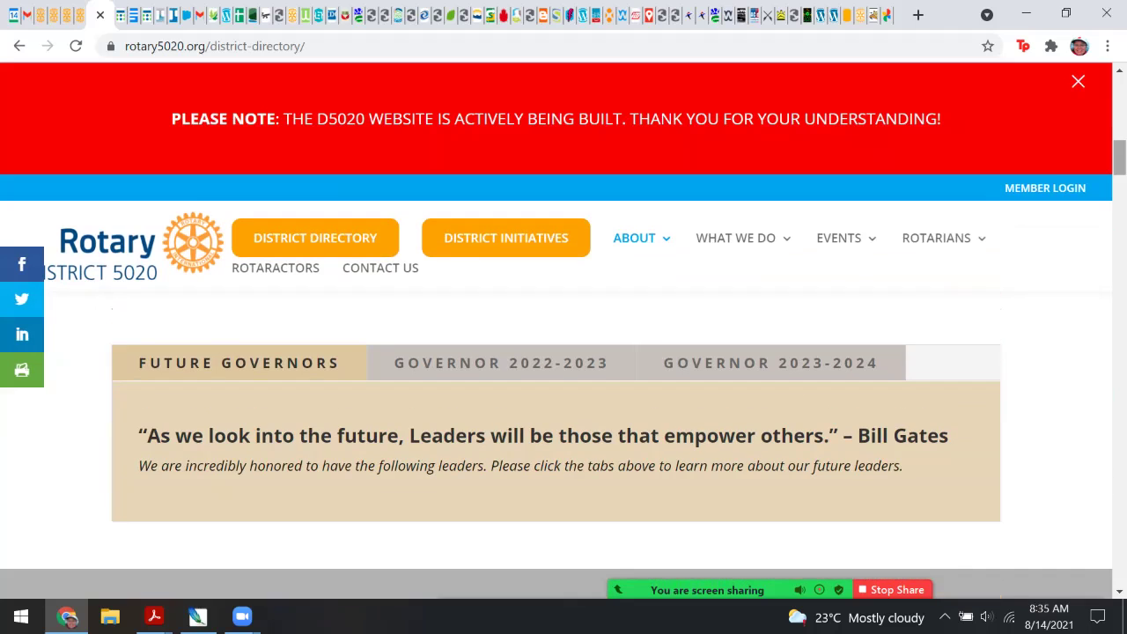
# Step: View the Governor 2022-2023, 2023-2024 and Future Governors tabs, then reach the directory tiles
pyautogui.click(576, 359)
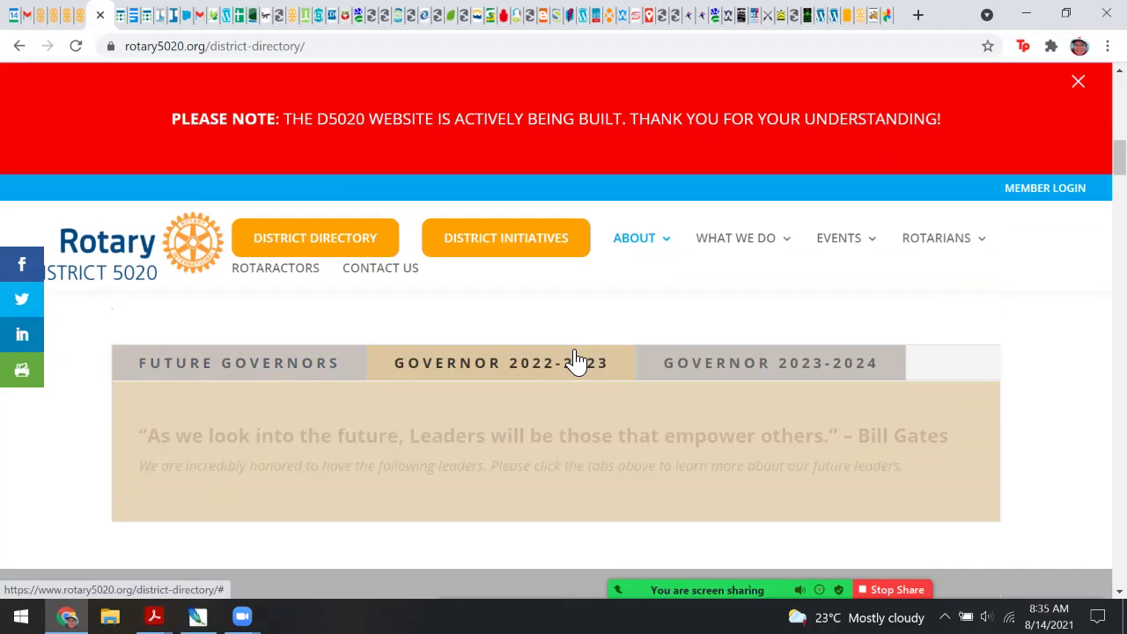
pyautogui.click(734, 368)
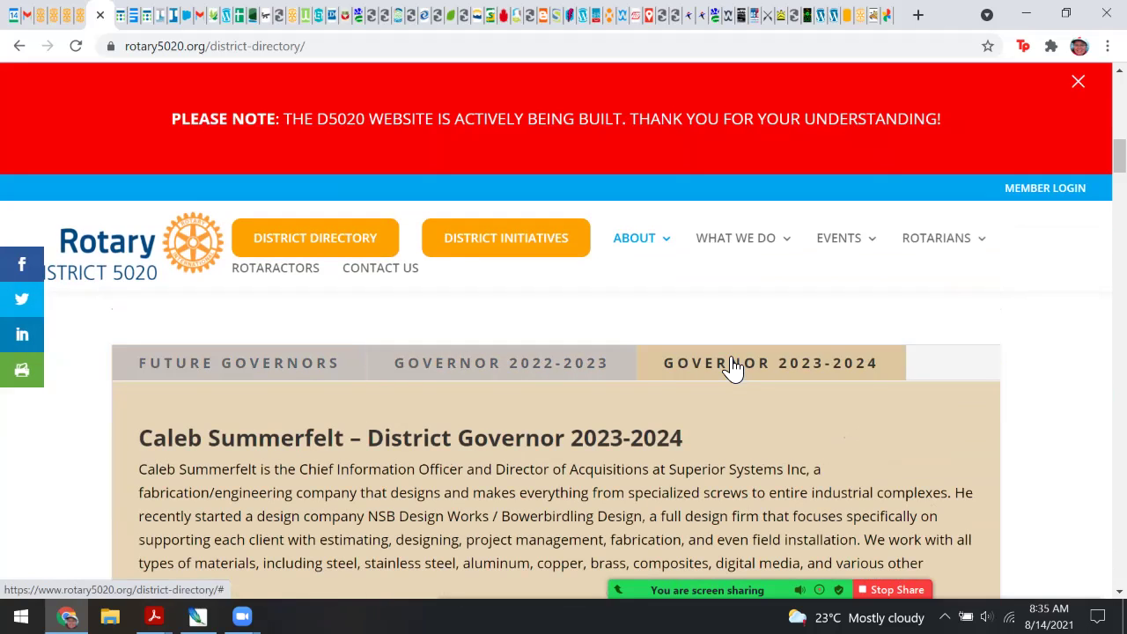
pyautogui.click(283, 368)
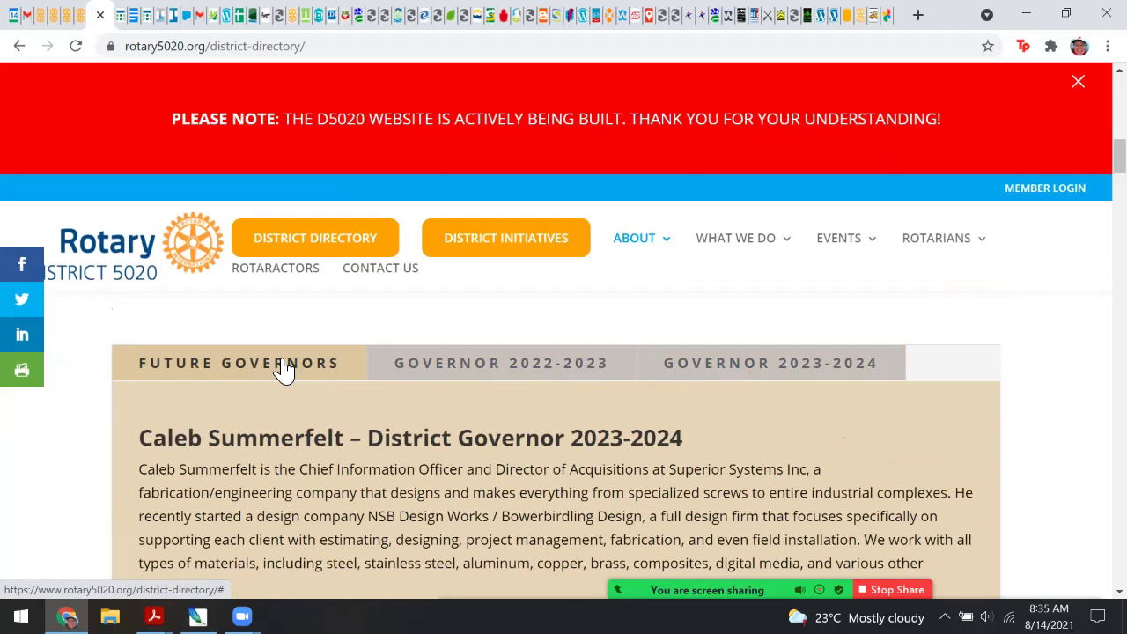
pyautogui.scroll(-2, 1119, 158)
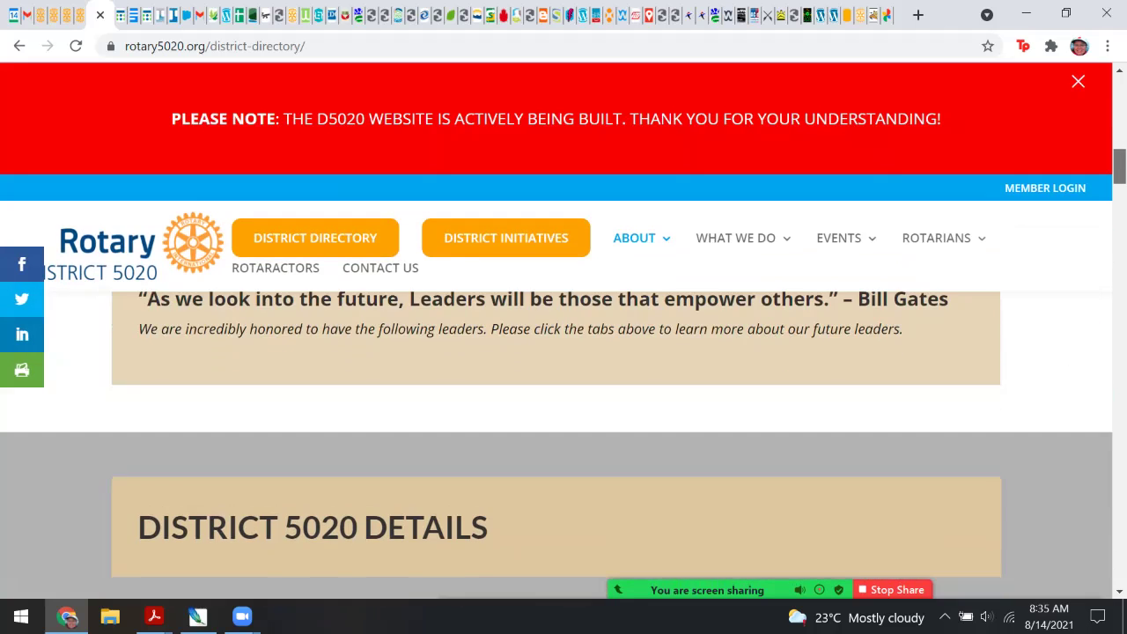
pyautogui.scroll(-3, 564, 396)
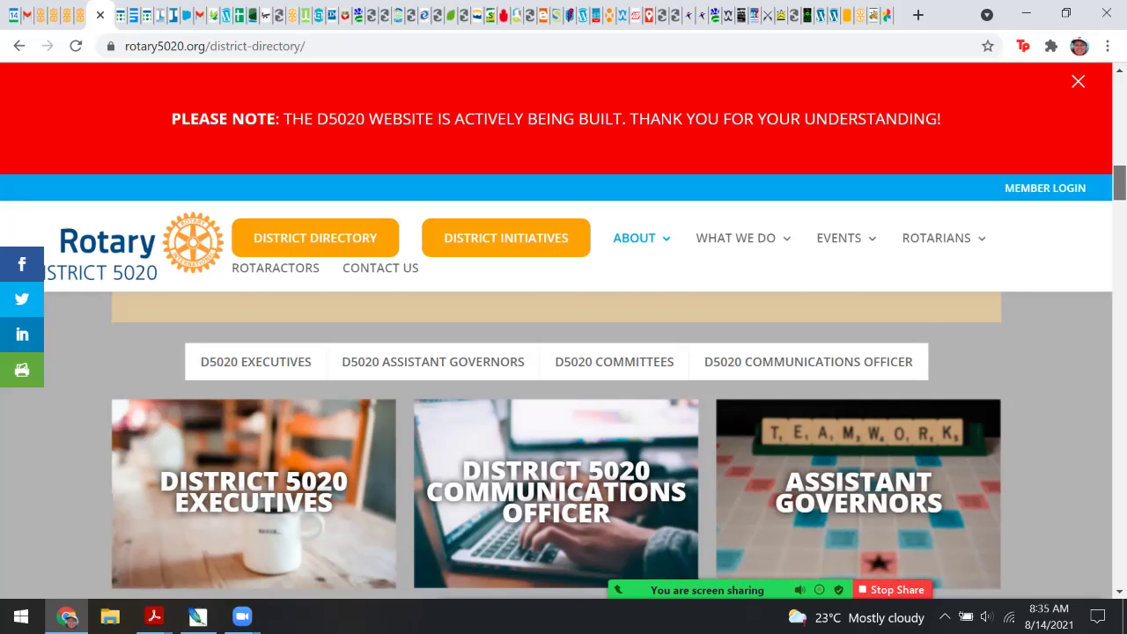
pyautogui.scroll(-2, 563, 441)
pyautogui.scroll(2, 564, 440)
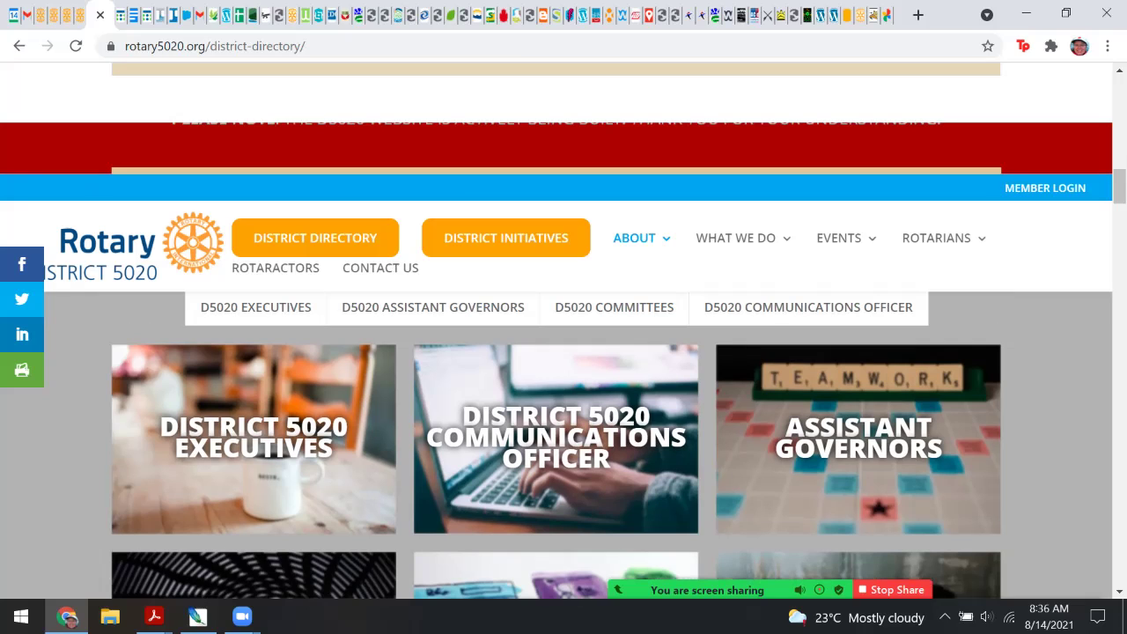
pyautogui.scroll(-3, 564, 396)
pyautogui.scroll(1, 563, 352)
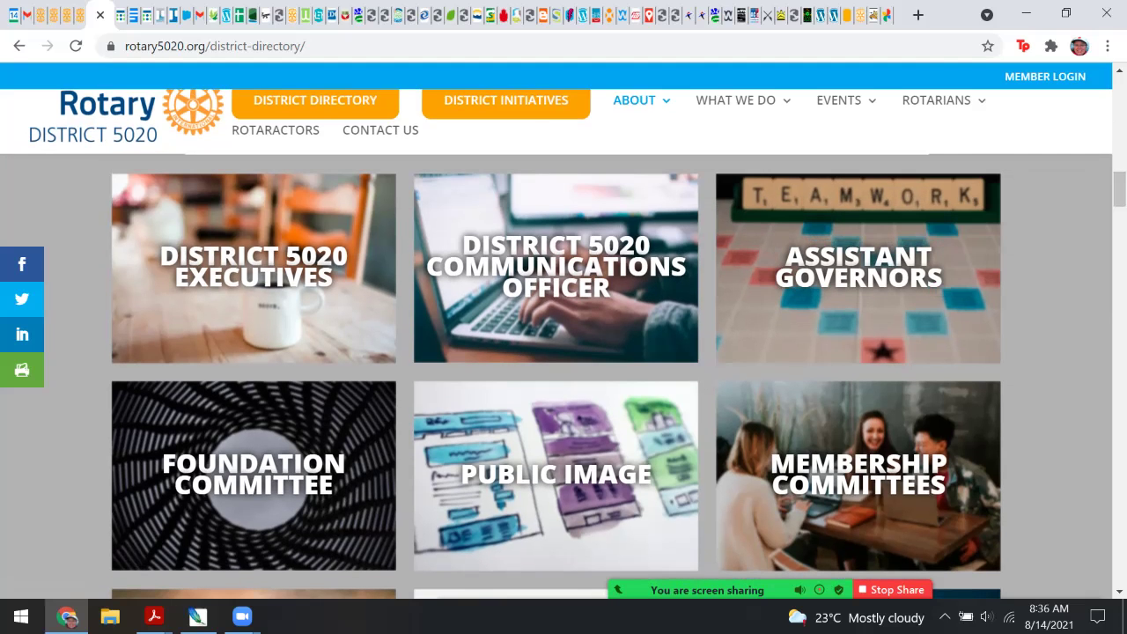
# Step: Open the Assistant Governors list and the Area 5 assistant governor's Contact form
pyautogui.click(859, 267)
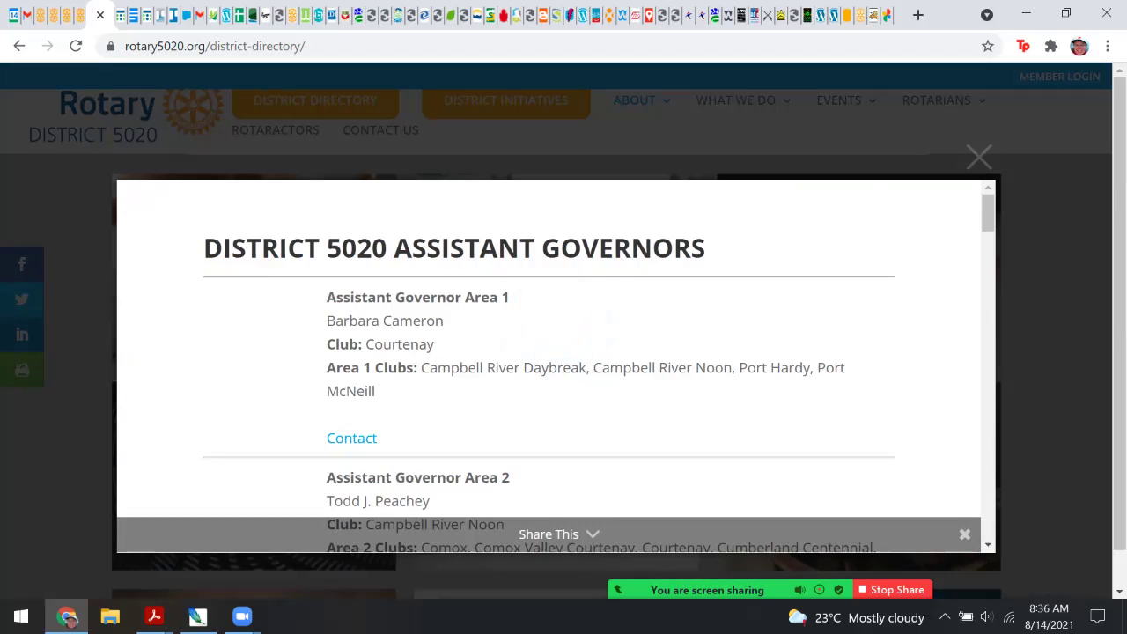
pyautogui.scroll(-4, 555, 369)
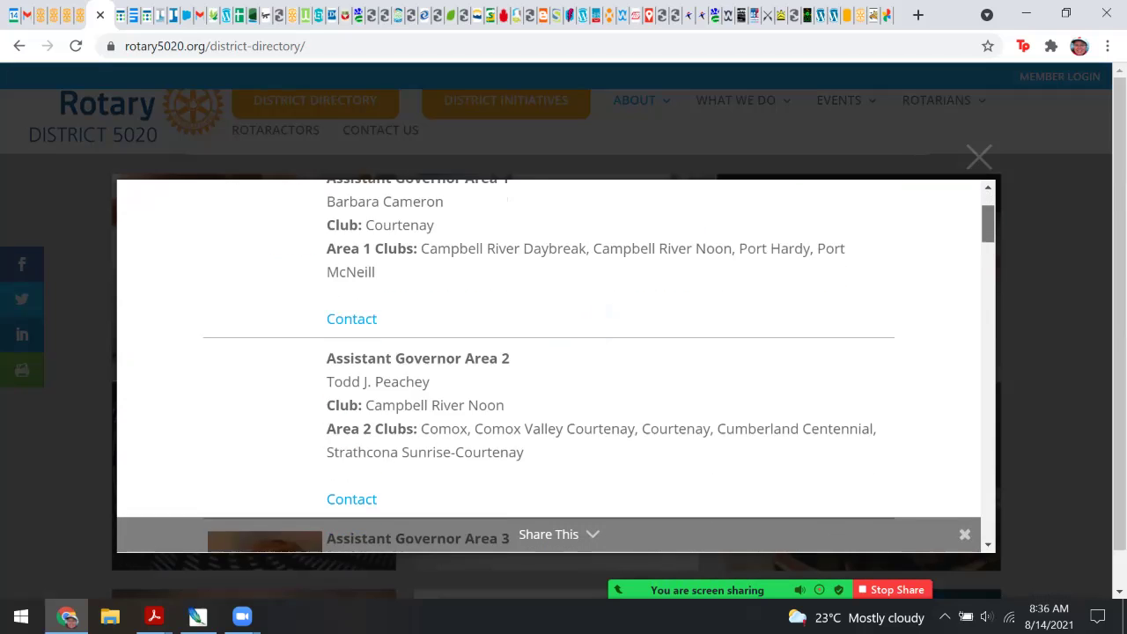
pyautogui.scroll(-4, 555, 365)
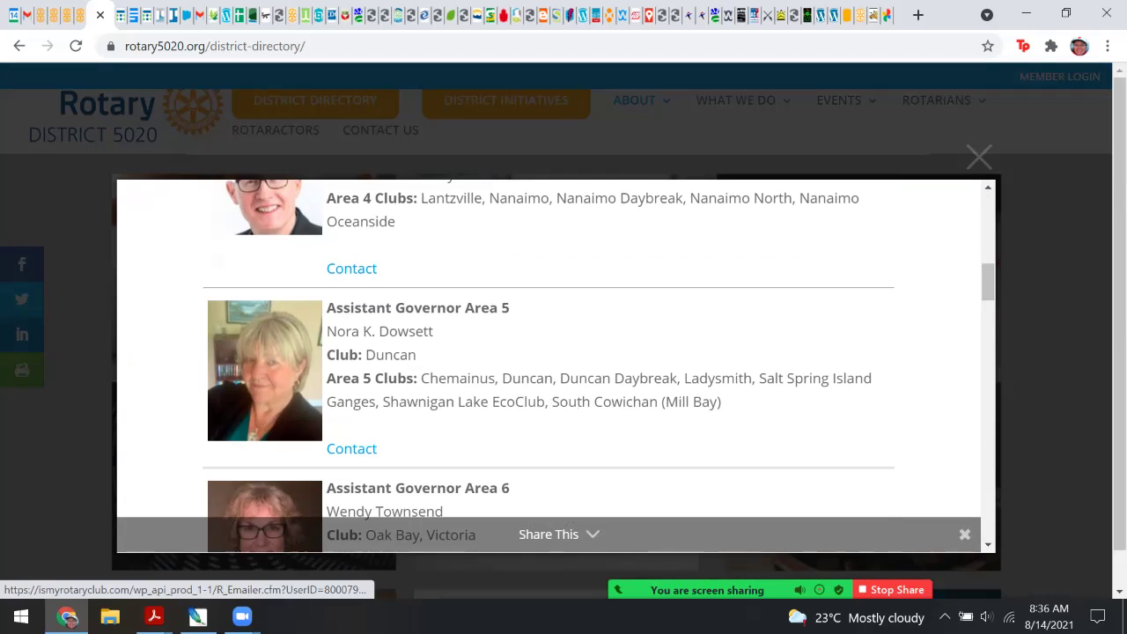
pyautogui.click(264, 369)
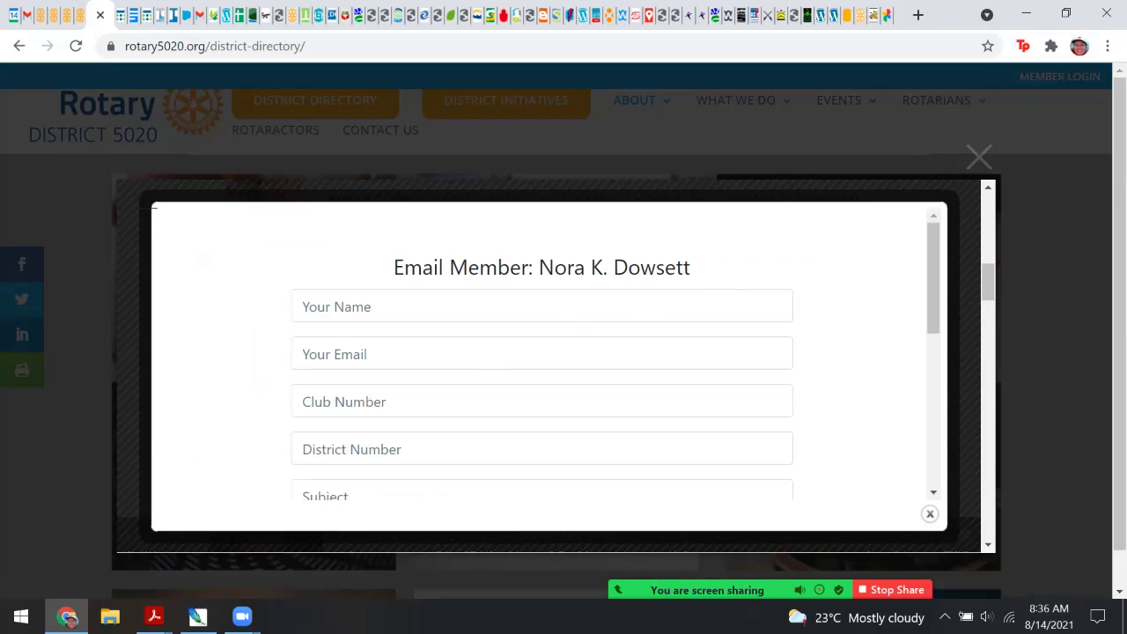
# Step: Close the Email Member form without sending it
pyautogui.scroll(-3, 542, 352)
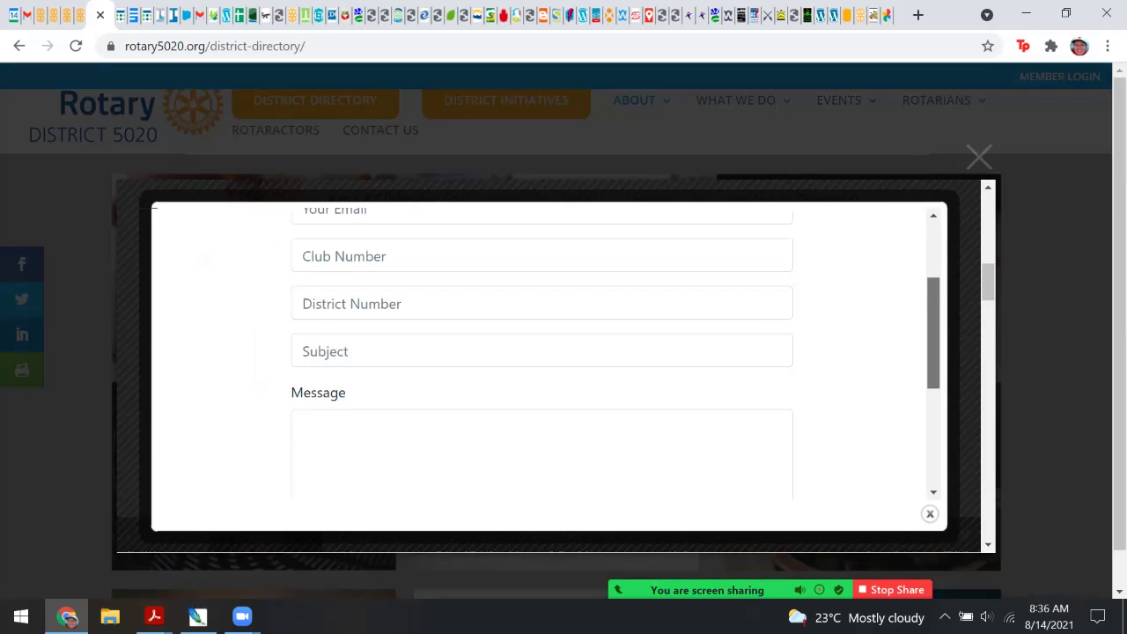
pyautogui.scroll(-3, 542, 352)
pyautogui.scroll(5, 541, 352)
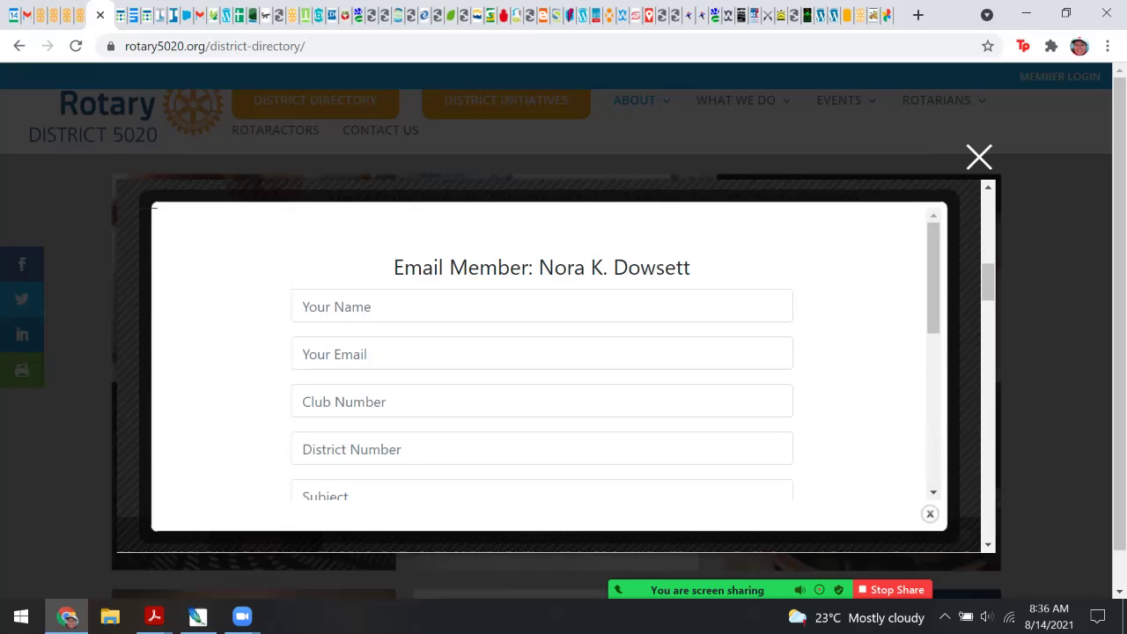
pyautogui.click(979, 157)
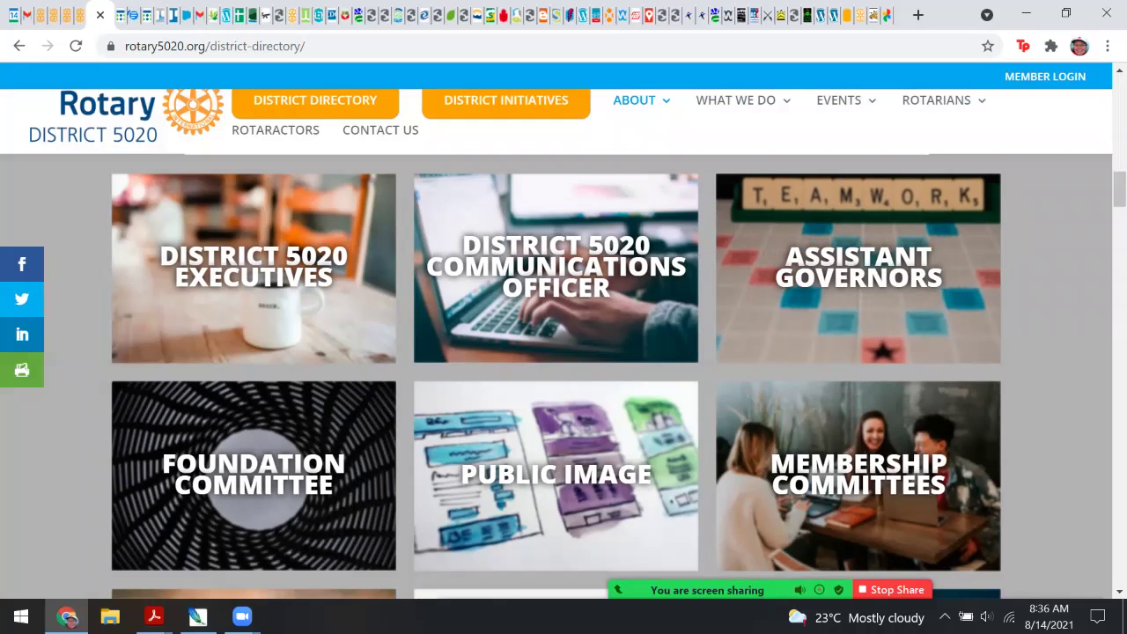
# Step: Scroll the directory tiles down to the Training and Resolution and Policy Review committees
pyautogui.scroll(-2, 556, 376)
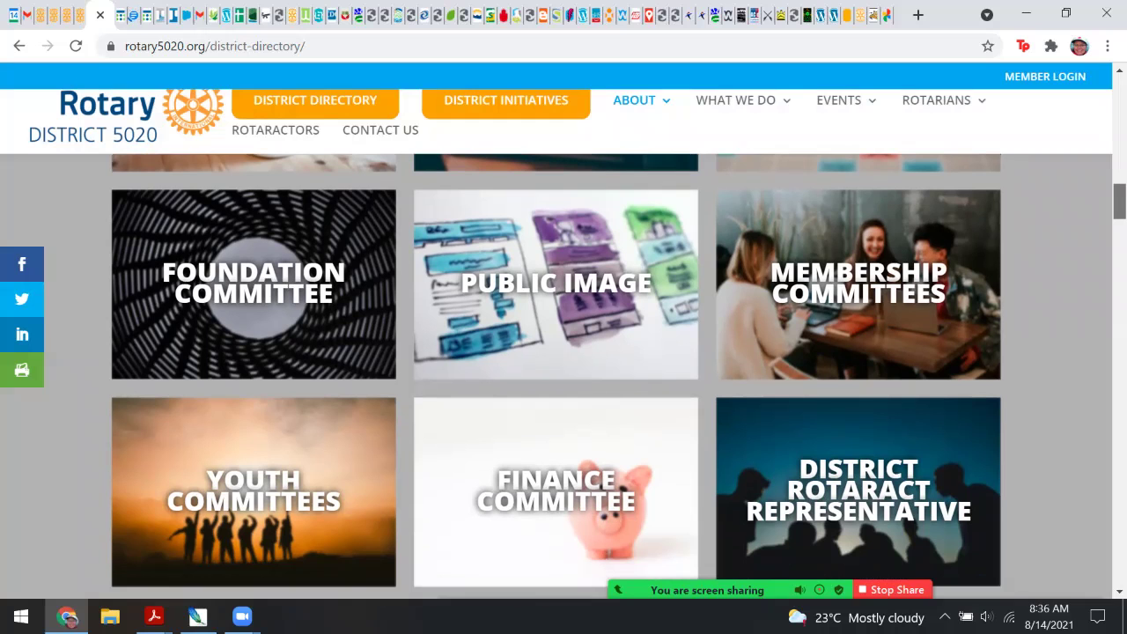
pyautogui.scroll(-2, 556, 376)
pyautogui.scroll(-2, 556, 376)
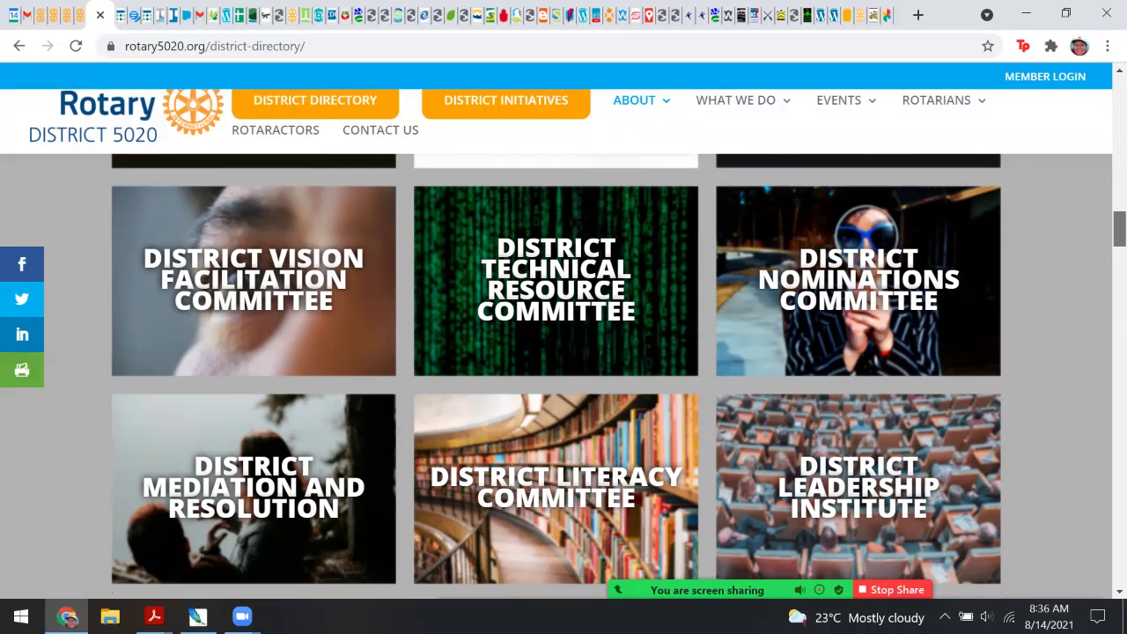
pyautogui.scroll(-2, 557, 376)
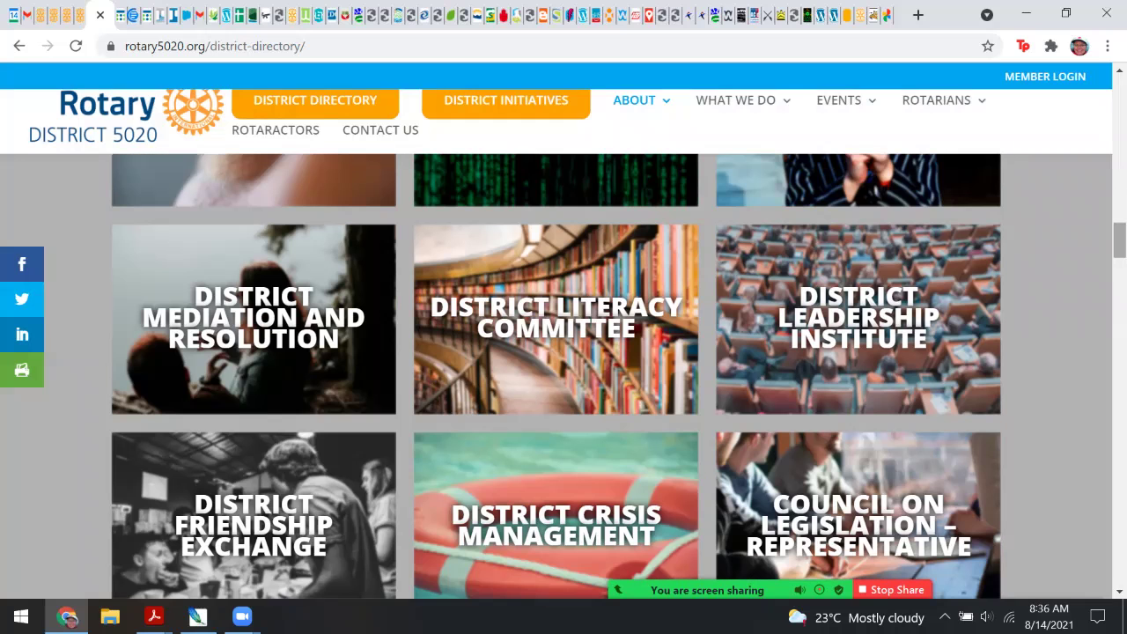
pyautogui.scroll(-1, 557, 376)
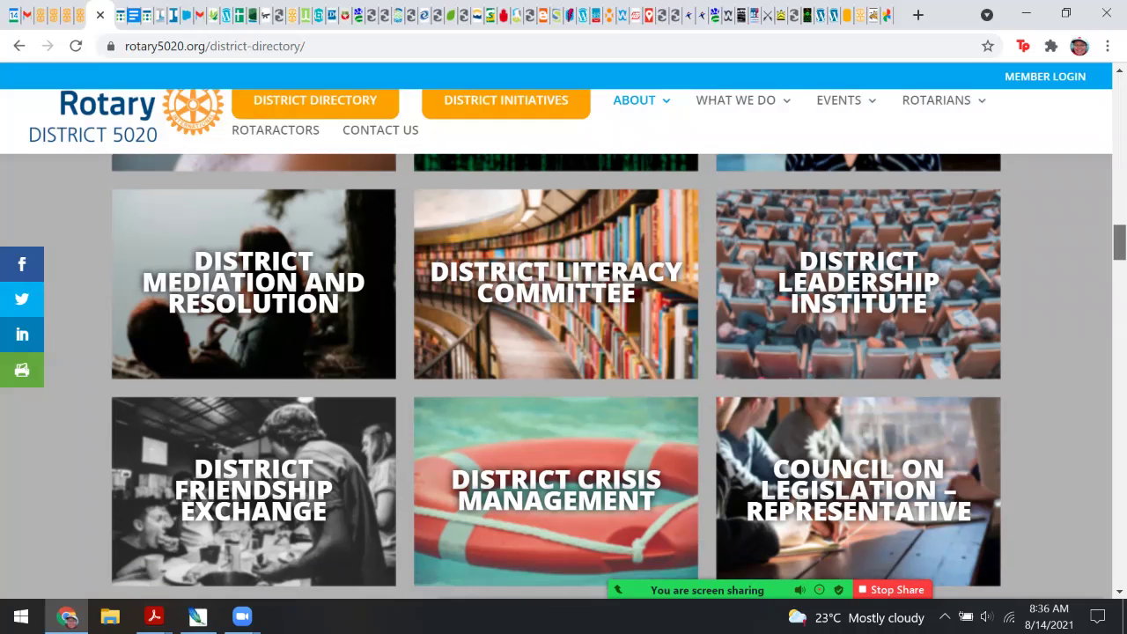
pyautogui.scroll(-4, 556, 376)
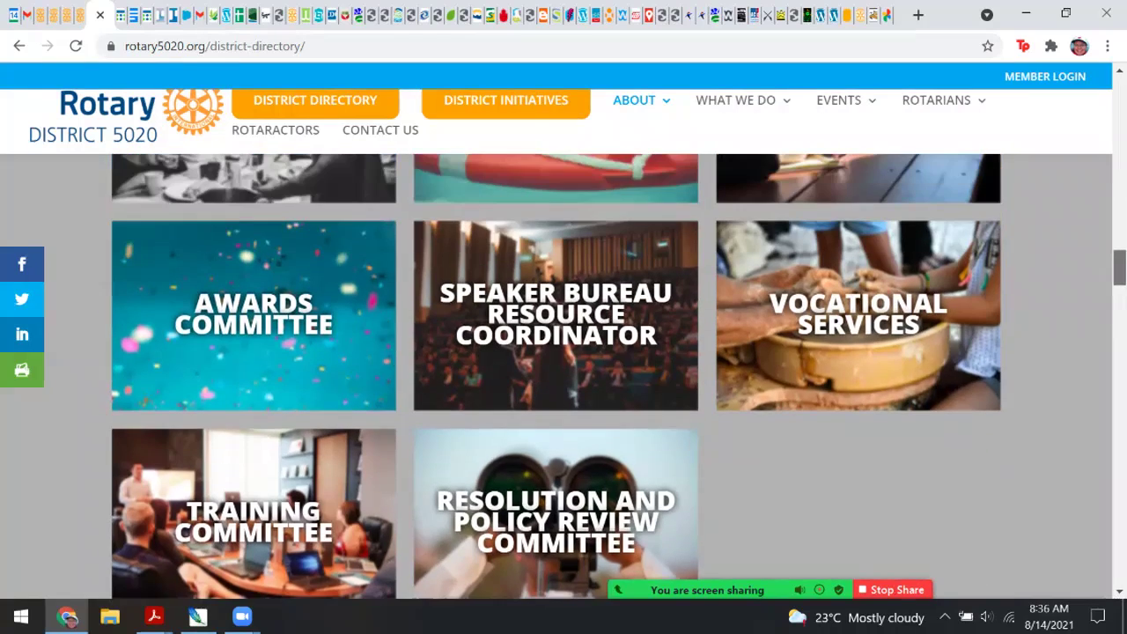
pyautogui.scroll(2, 490, 256)
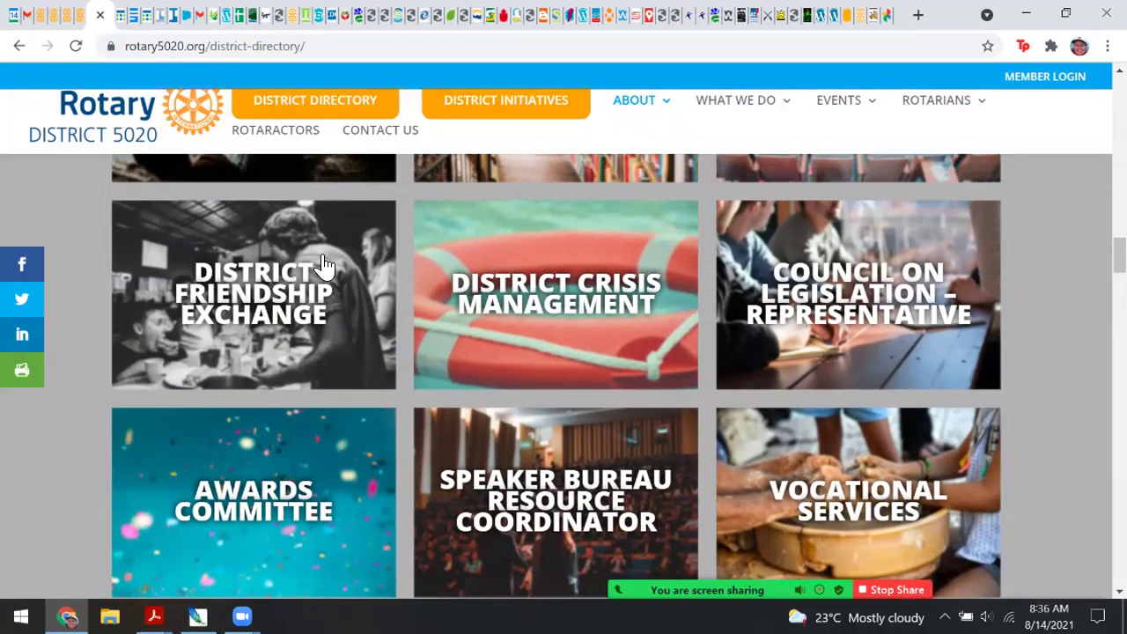
# Step: Look over the District Friendship Exchange details, then close them
pyautogui.click(246, 288)
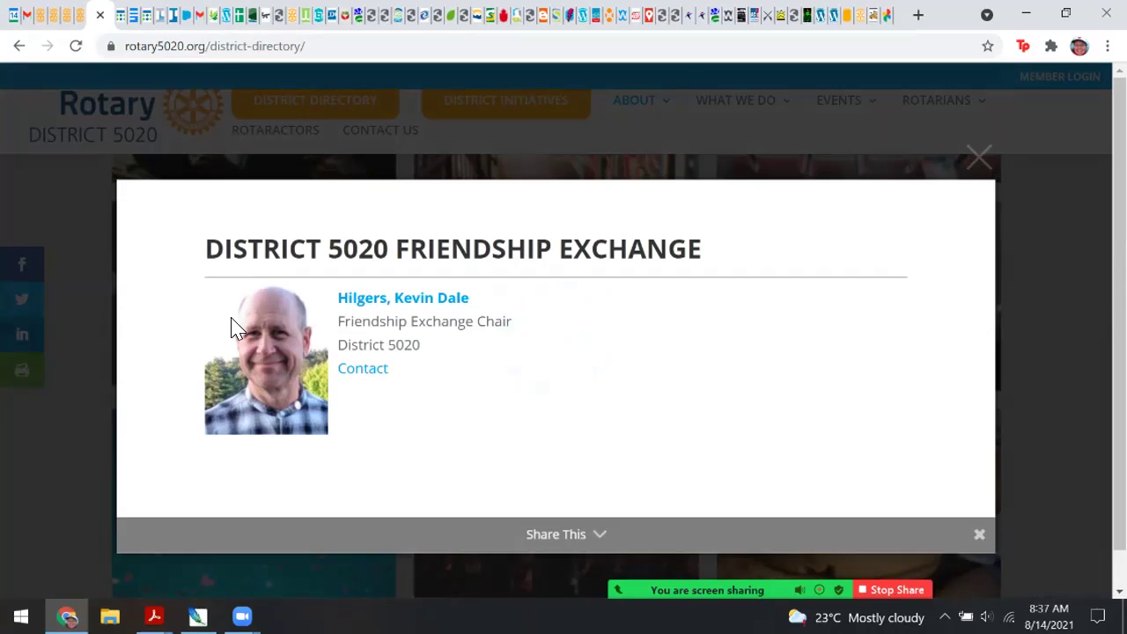
pyautogui.click(979, 157)
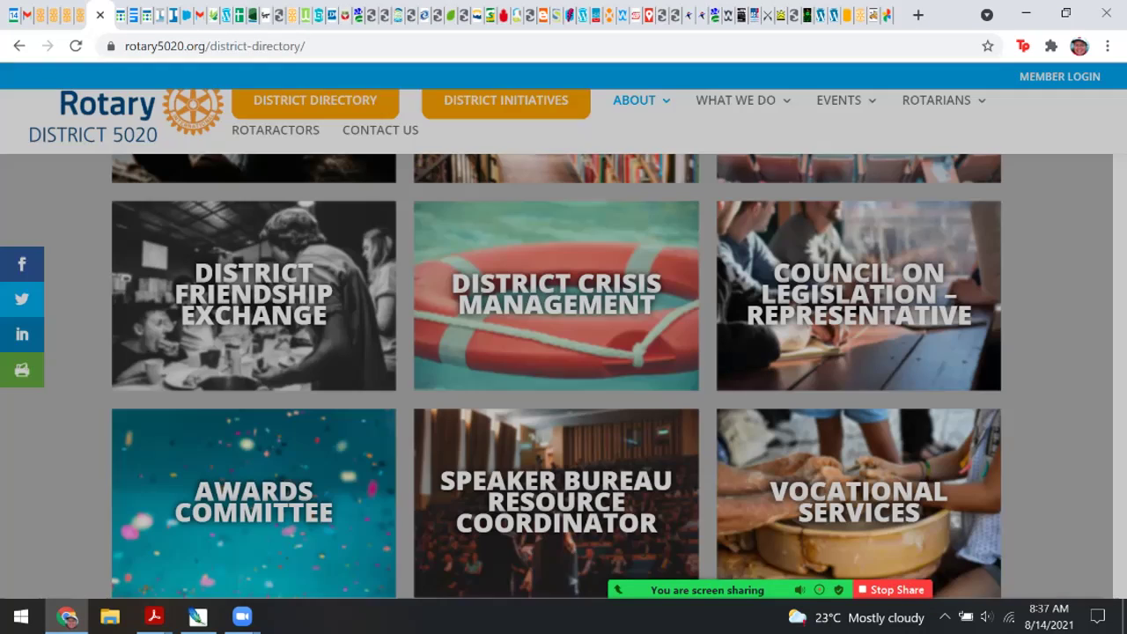
pyautogui.scroll(4, 563, 376)
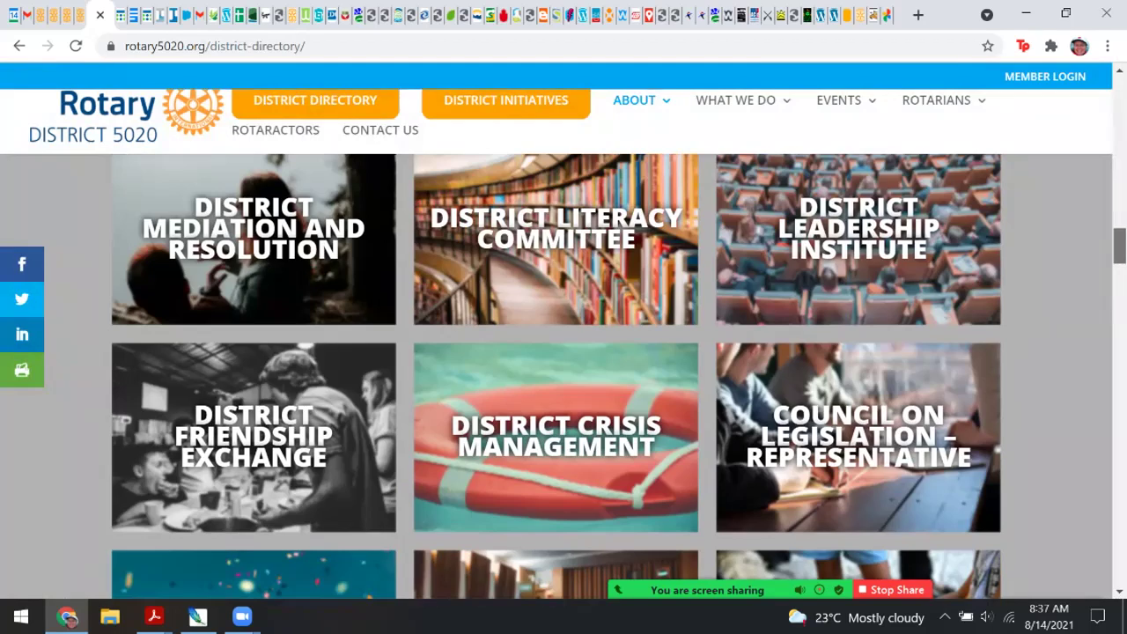
pyautogui.scroll(3, 564, 376)
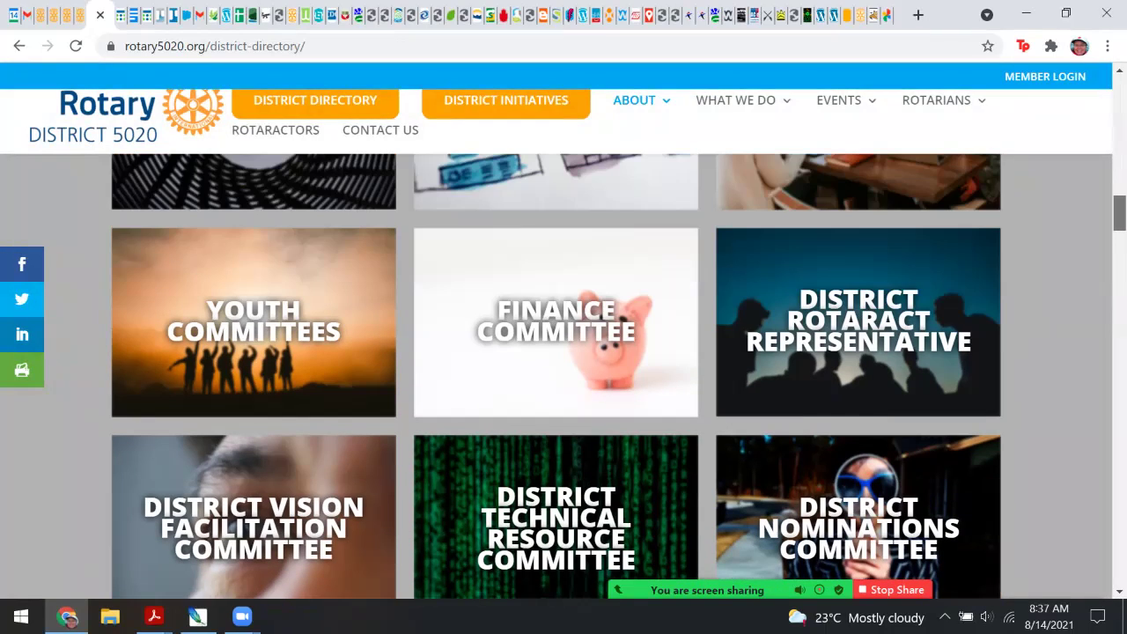
# Step: Scroll down to the Governor's Official Visit Guidelines, Dues and Insurance, Useful Resources and Speaker Bureau tiles
pyautogui.scroll(-12, 564, 376)
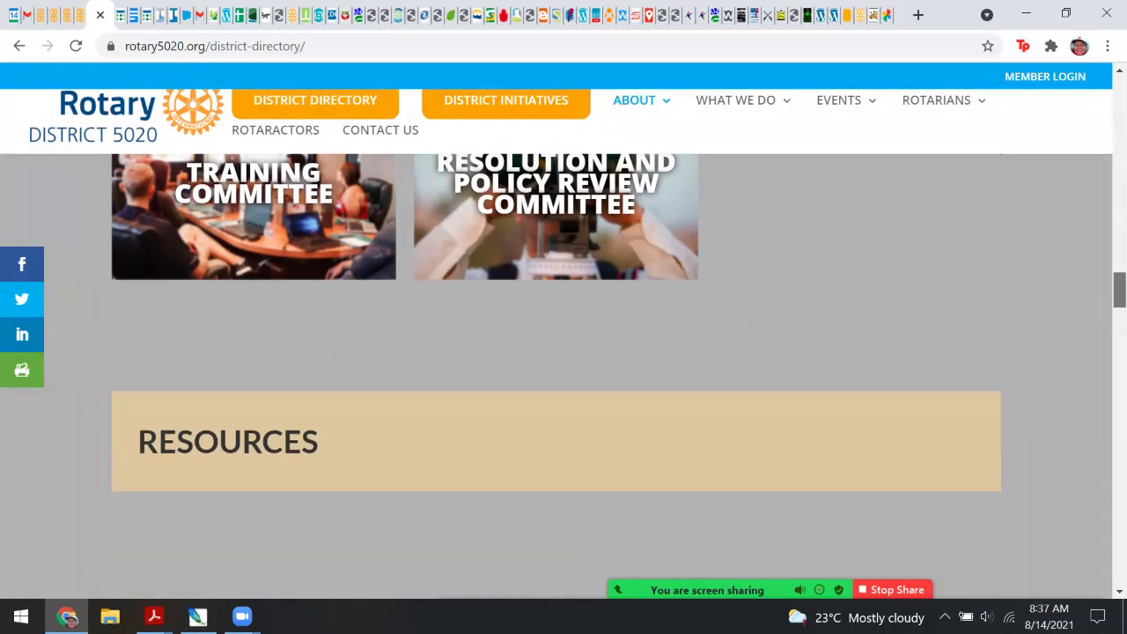
pyautogui.scroll(-5, 563, 376)
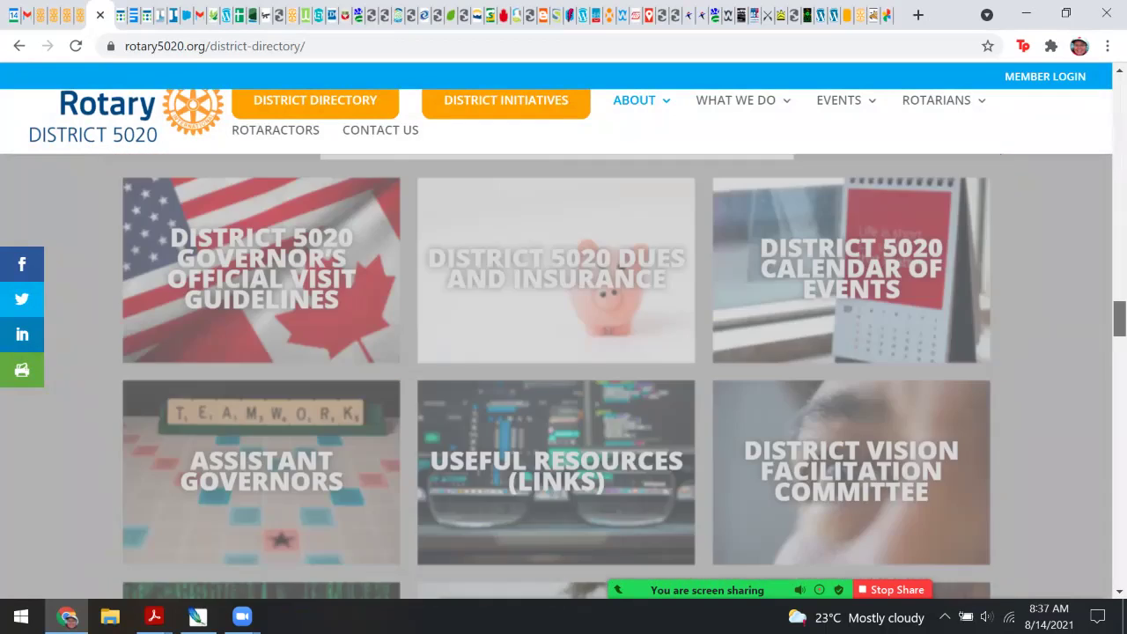
pyautogui.scroll(1, 563, 376)
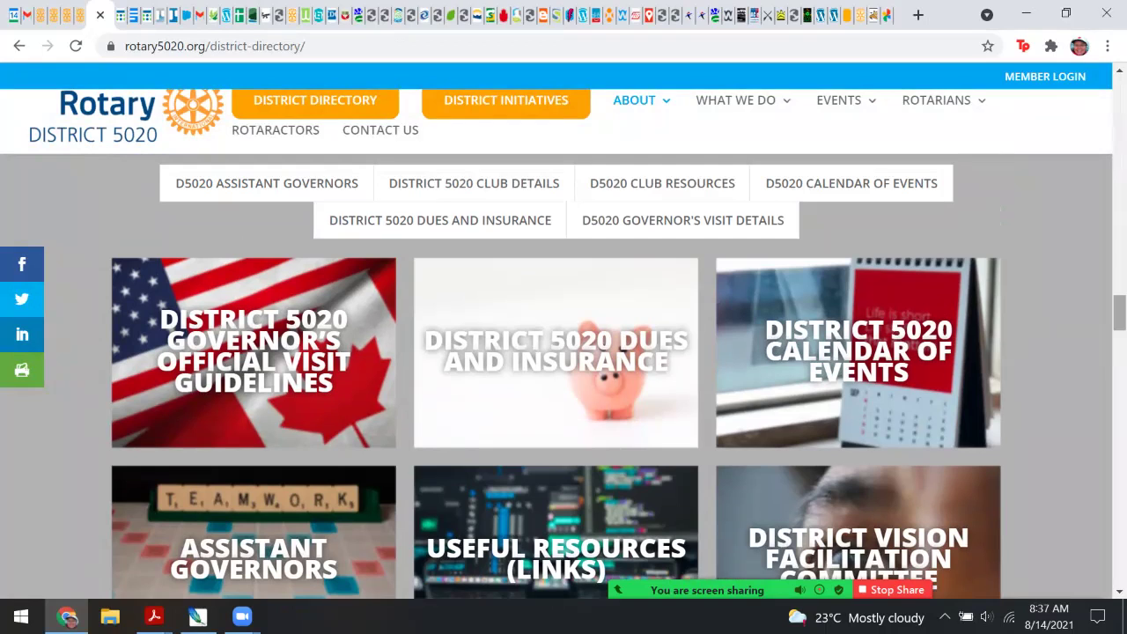
pyautogui.scroll(-1, 563, 378)
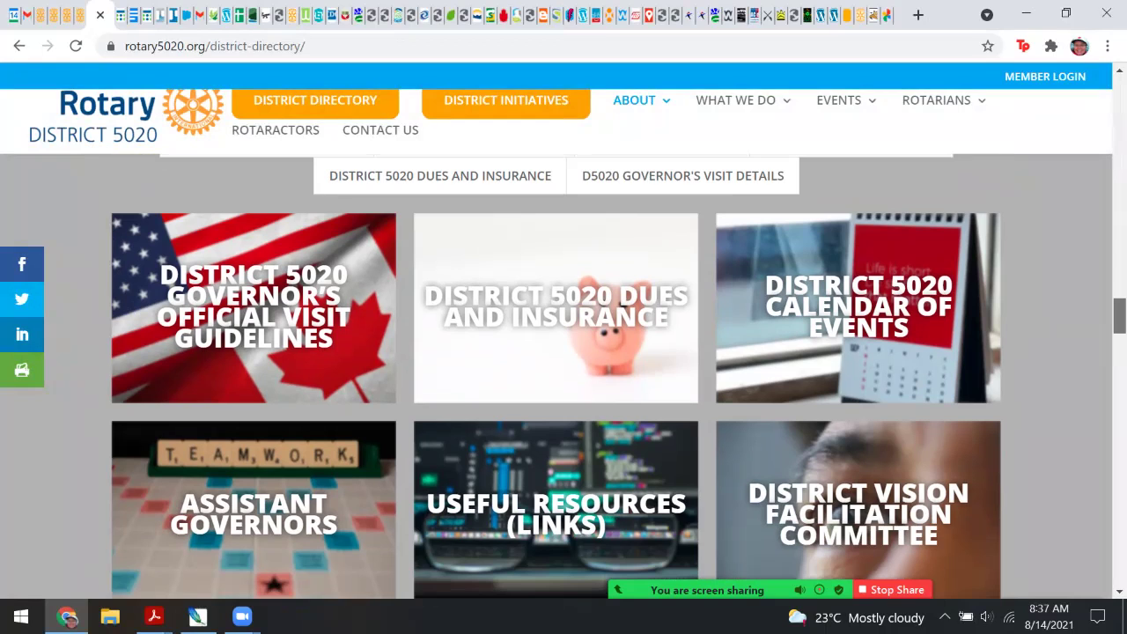
pyautogui.scroll(-2, 557, 376)
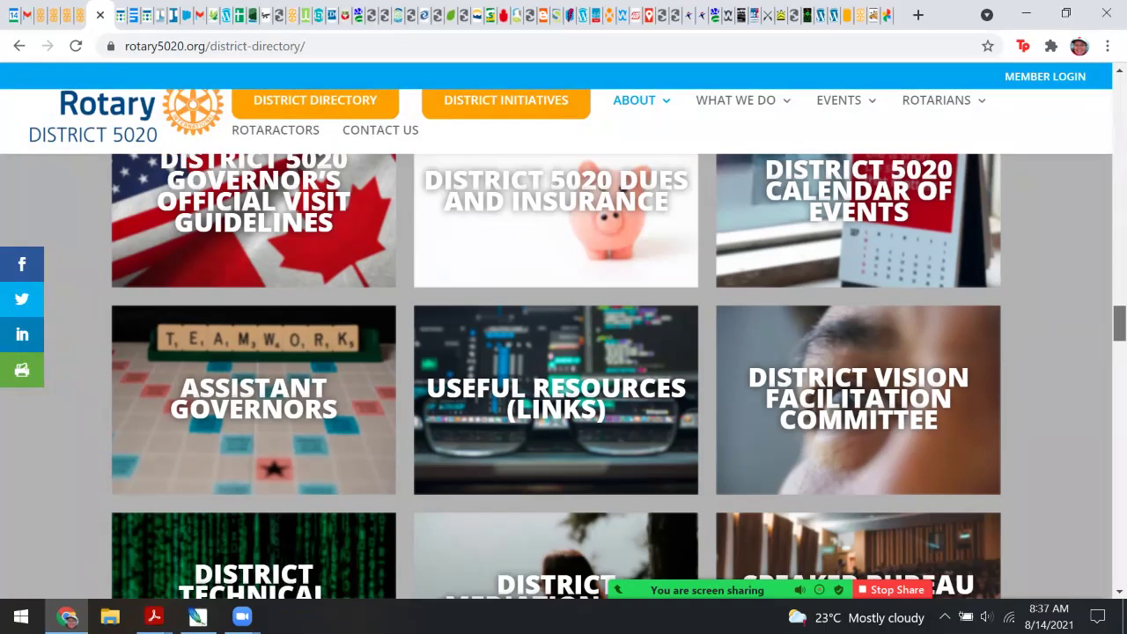
pyautogui.scroll(-3, 563, 376)
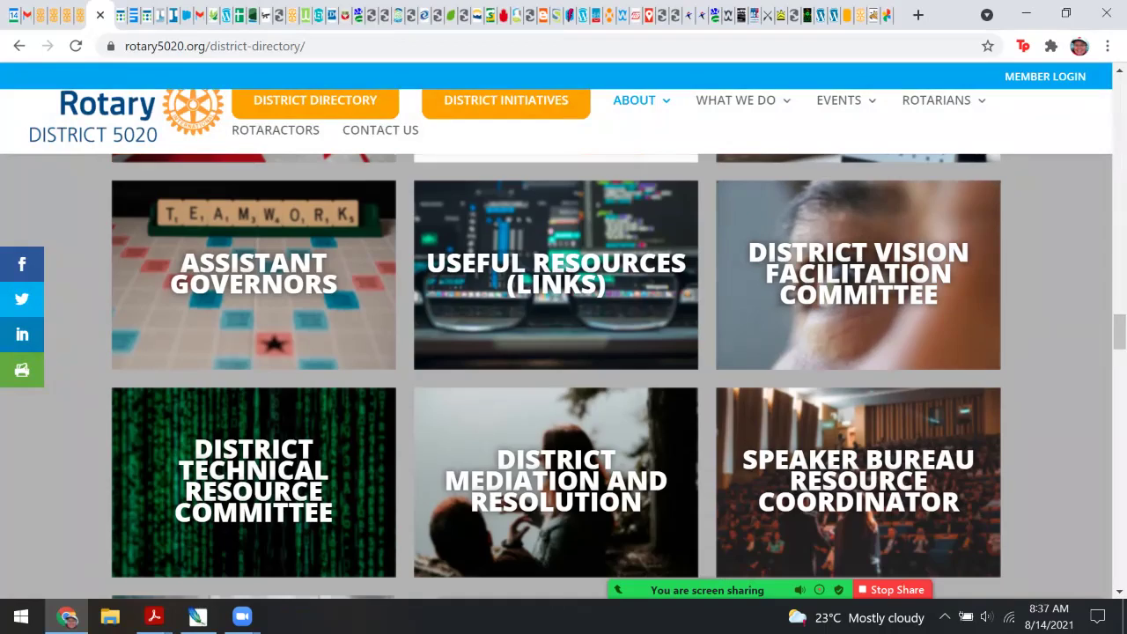
pyautogui.click(858, 275)
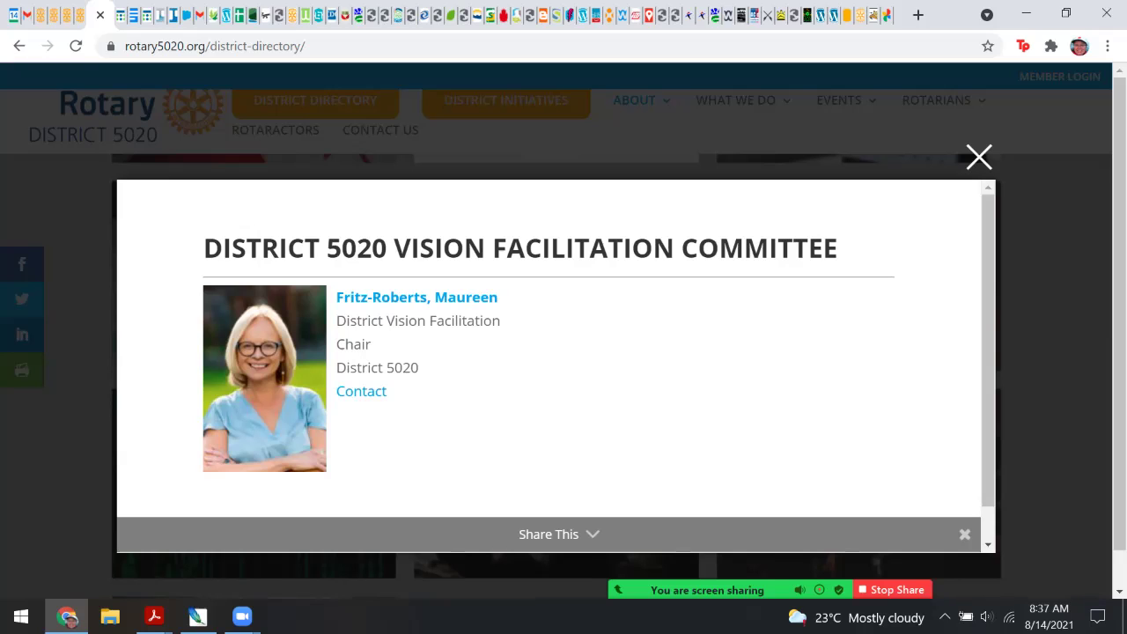
pyautogui.click(979, 157)
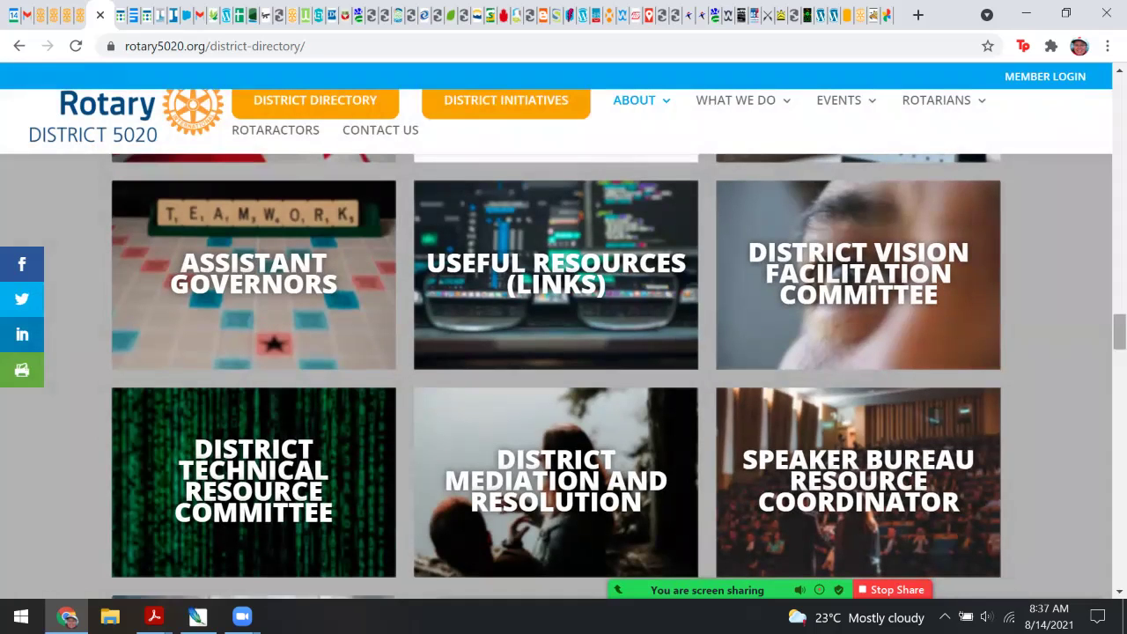
pyautogui.scroll(-2, 563, 370)
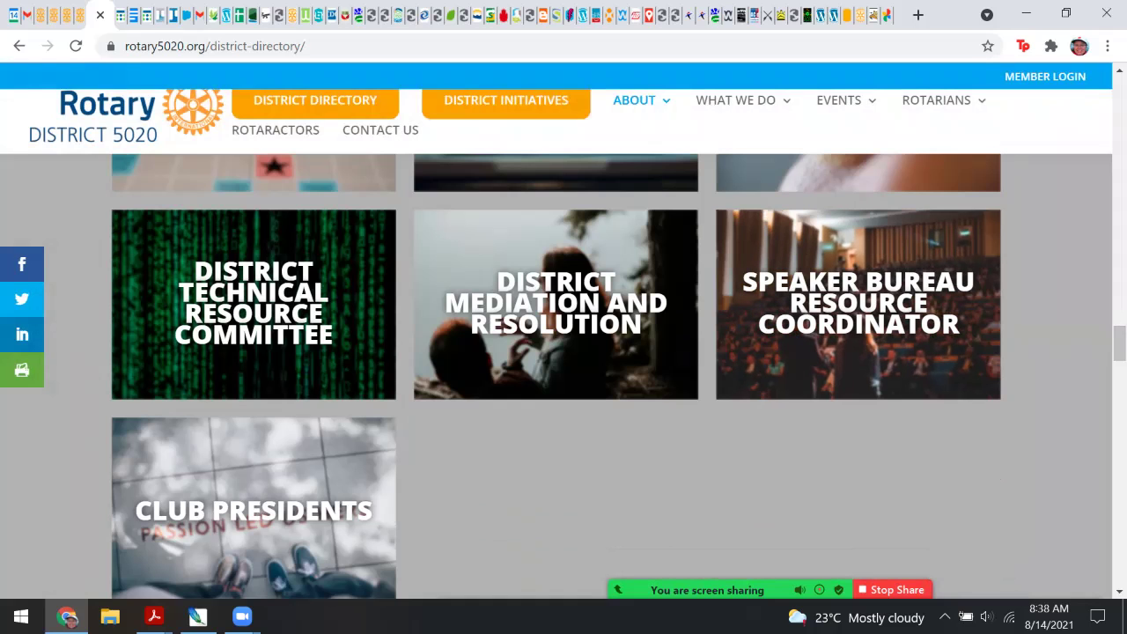
# Step: Scroll the District 5020 club listings down to the Shawnigan Lake EcoClub entry, whose meeting details are blank
pyautogui.scroll(-2, 564, 370)
pyautogui.scroll(-5, 564, 370)
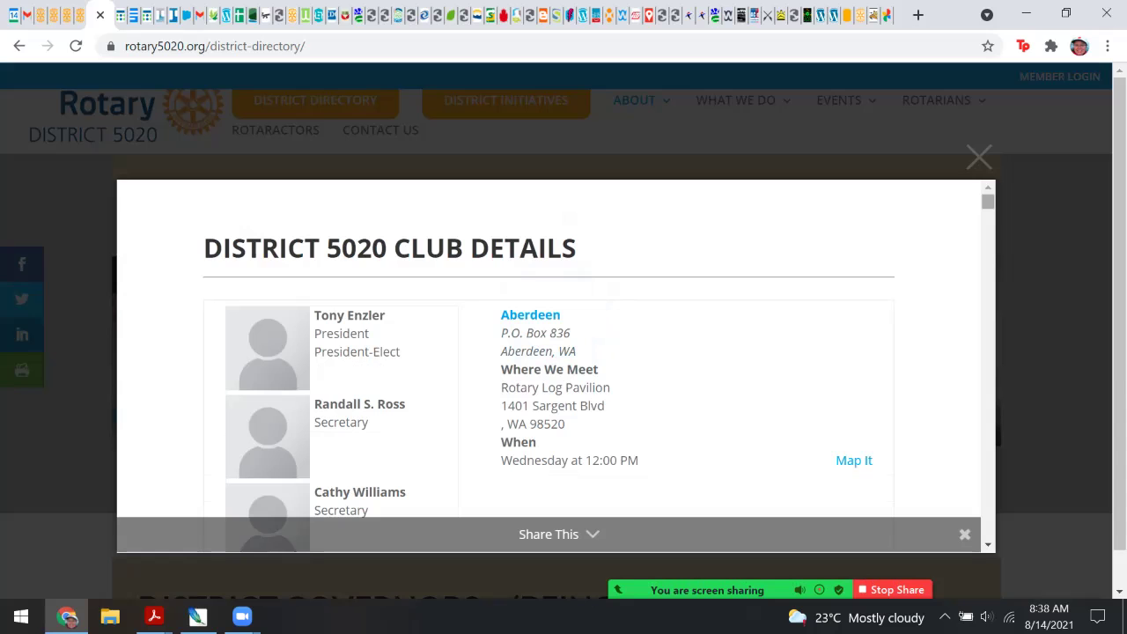
pyautogui.scroll(-10, 550, 365)
pyautogui.scroll(-10, 549, 365)
pyautogui.scroll(-10, 550, 366)
pyautogui.scroll(-10, 549, 366)
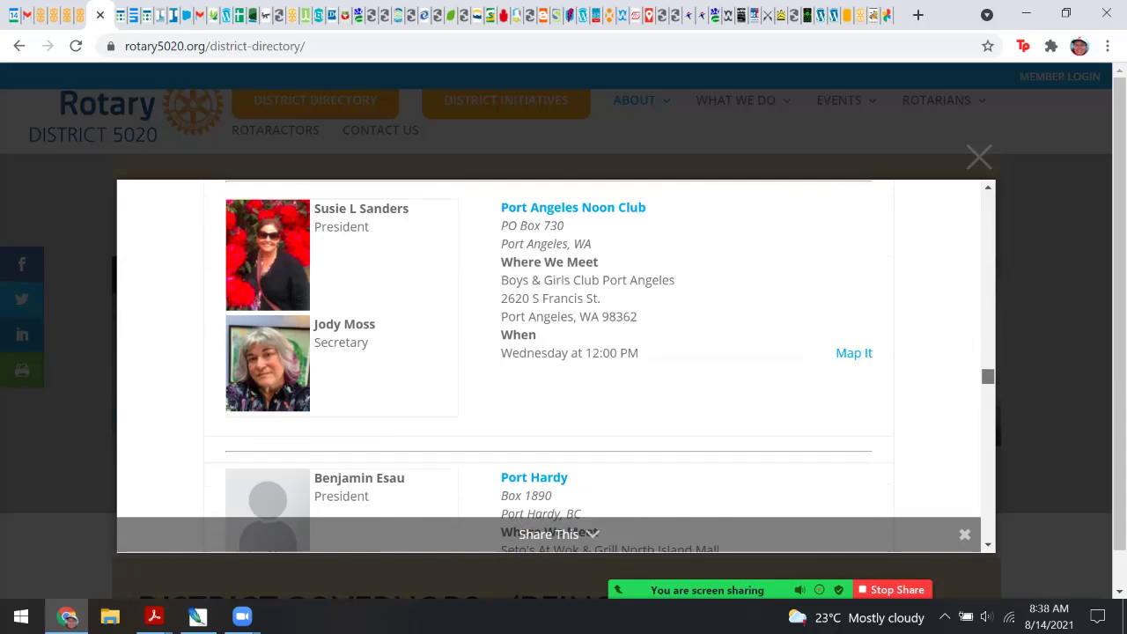
pyautogui.scroll(-10, 550, 365)
pyautogui.scroll(-8, 549, 365)
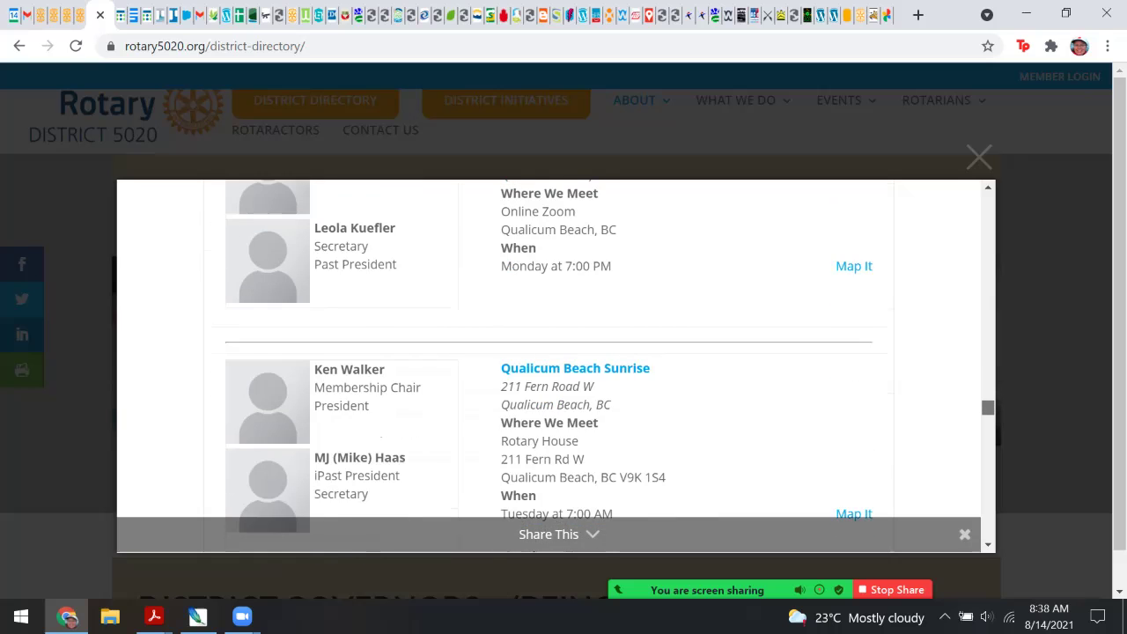
pyautogui.scroll(-5, 549, 366)
pyautogui.scroll(5, 549, 366)
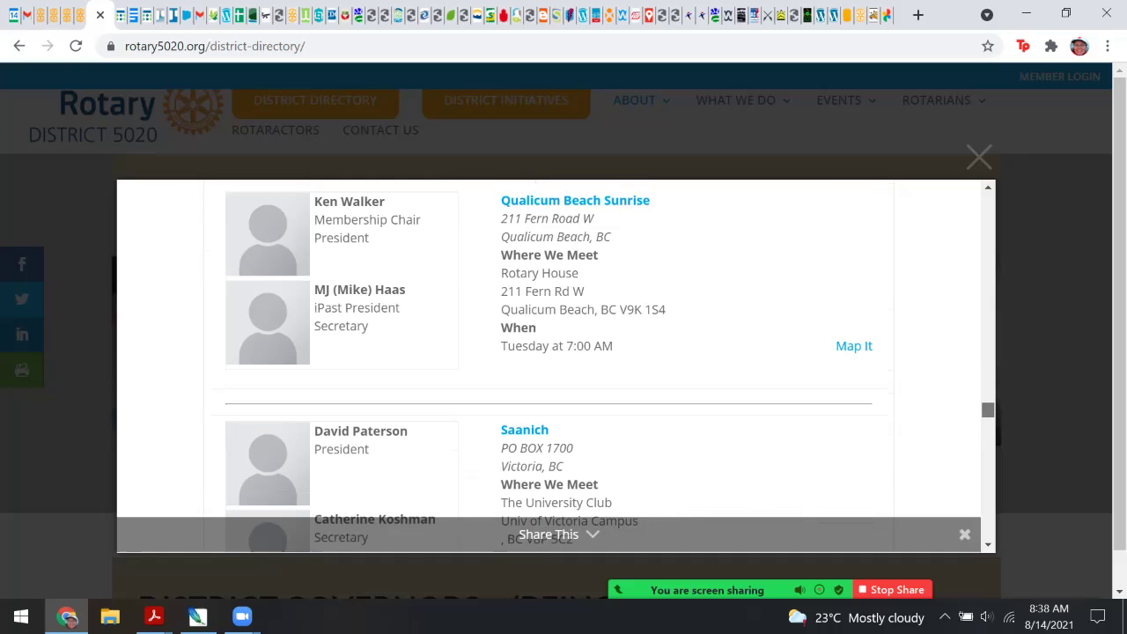
pyautogui.scroll(-4, 550, 365)
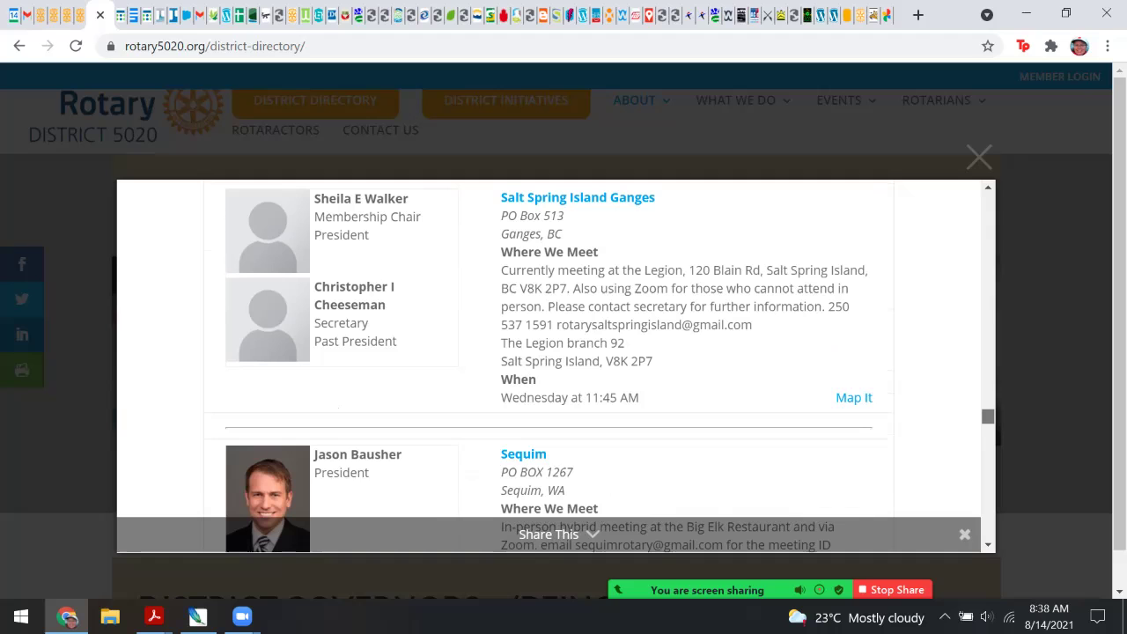
pyautogui.scroll(-5, 550, 365)
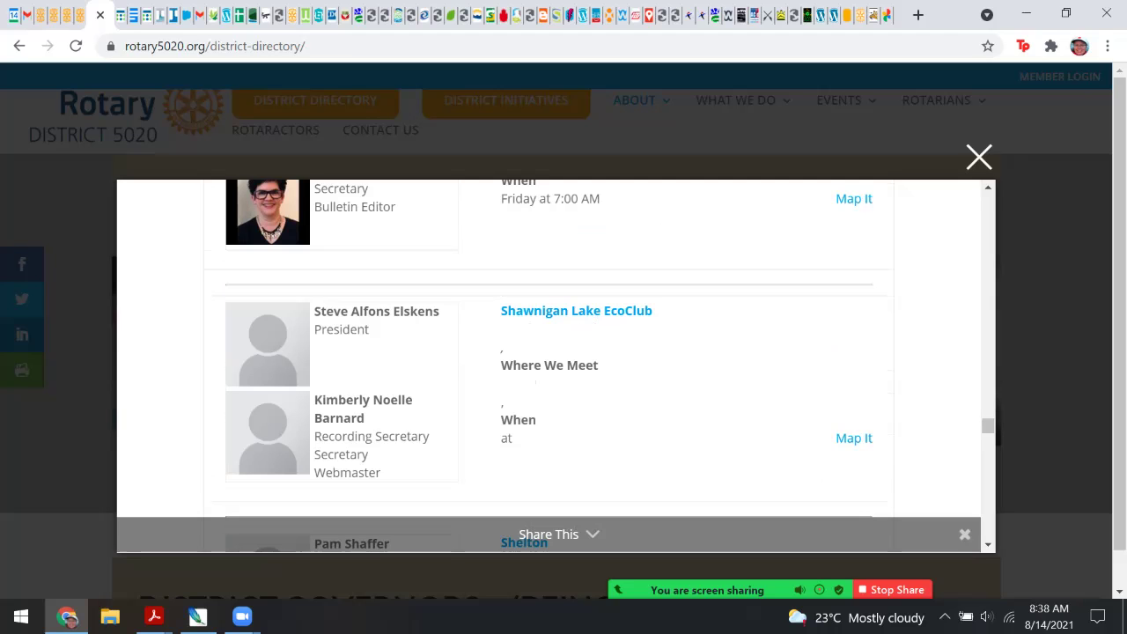
# Step: Close the club details listing and scroll down through the District Governors section
pyautogui.click(978, 157)
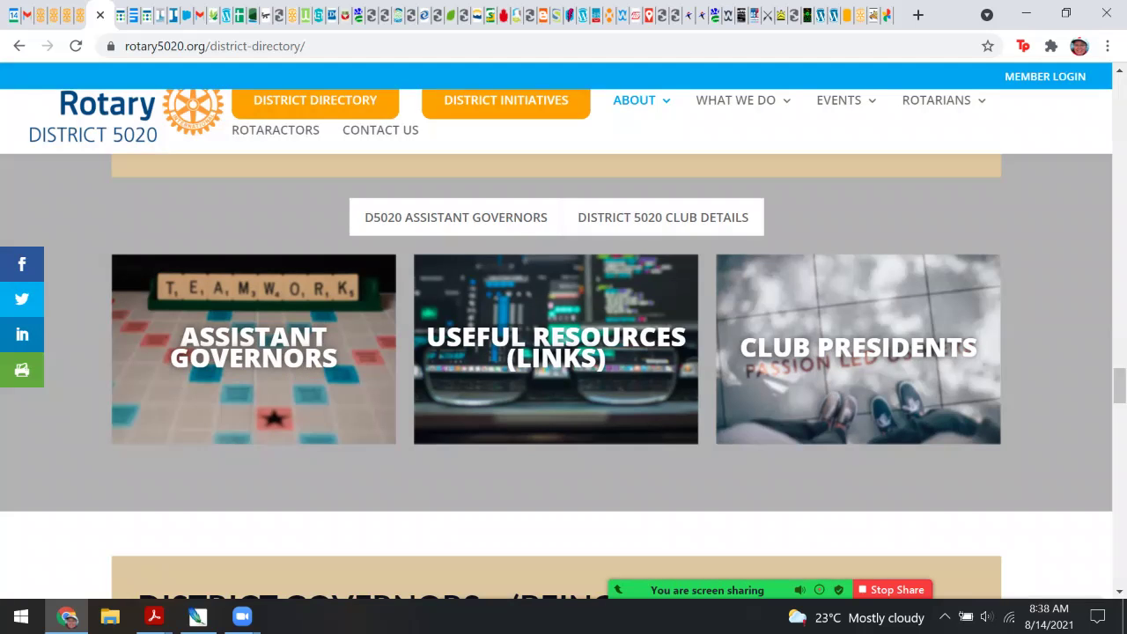
pyautogui.scroll(-3, 578, 376)
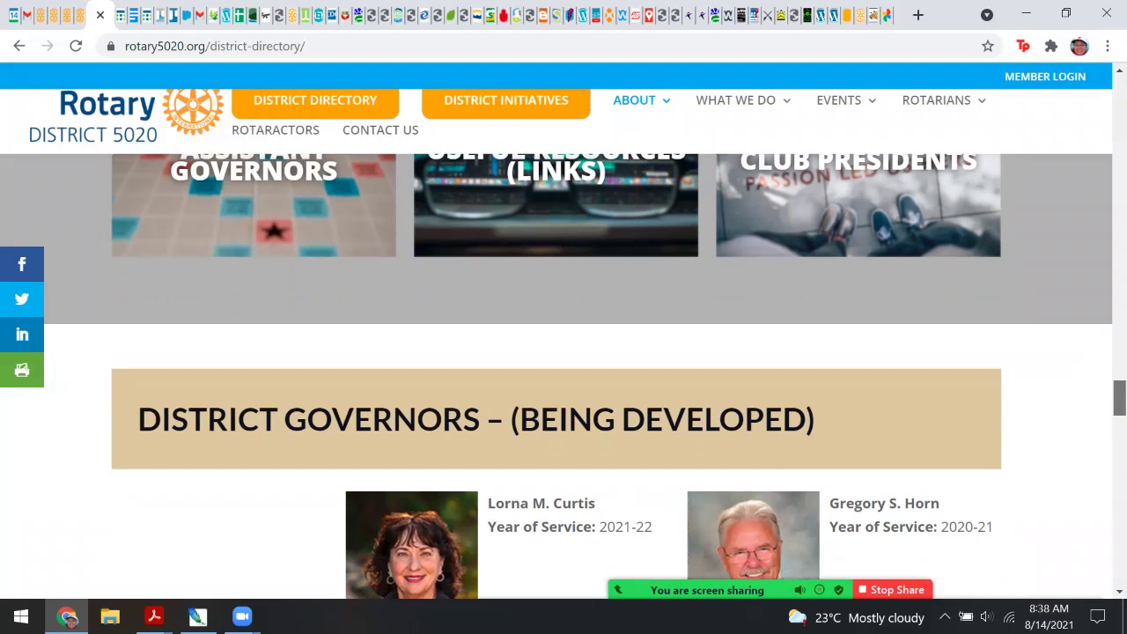
pyautogui.scroll(-3, 563, 376)
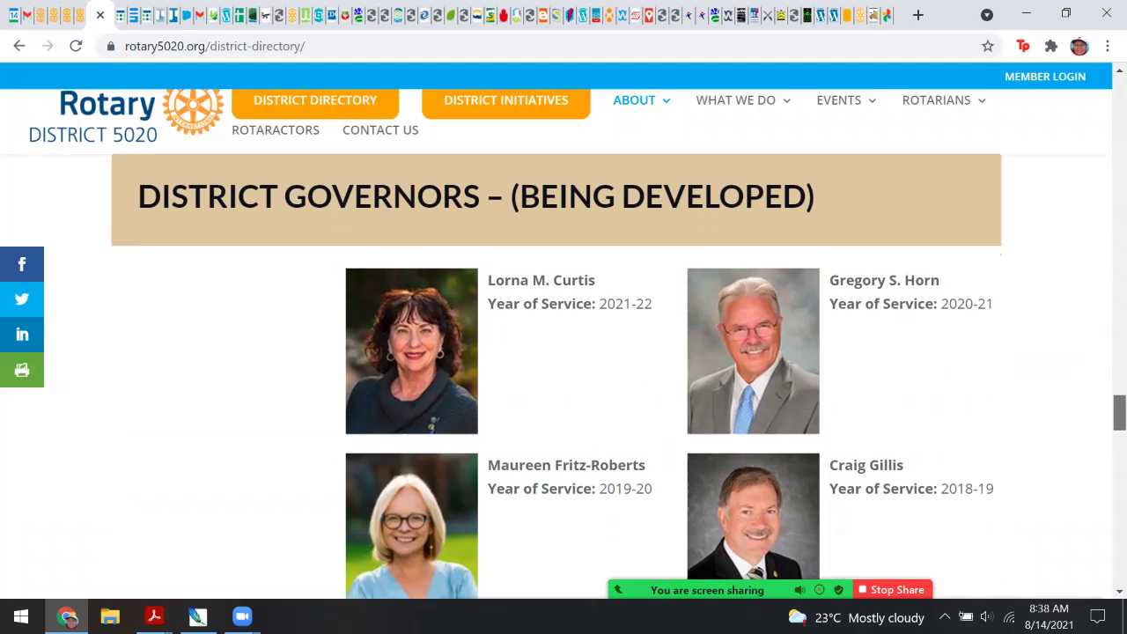
pyautogui.scroll(-1, 564, 376)
pyautogui.scroll(1, 564, 376)
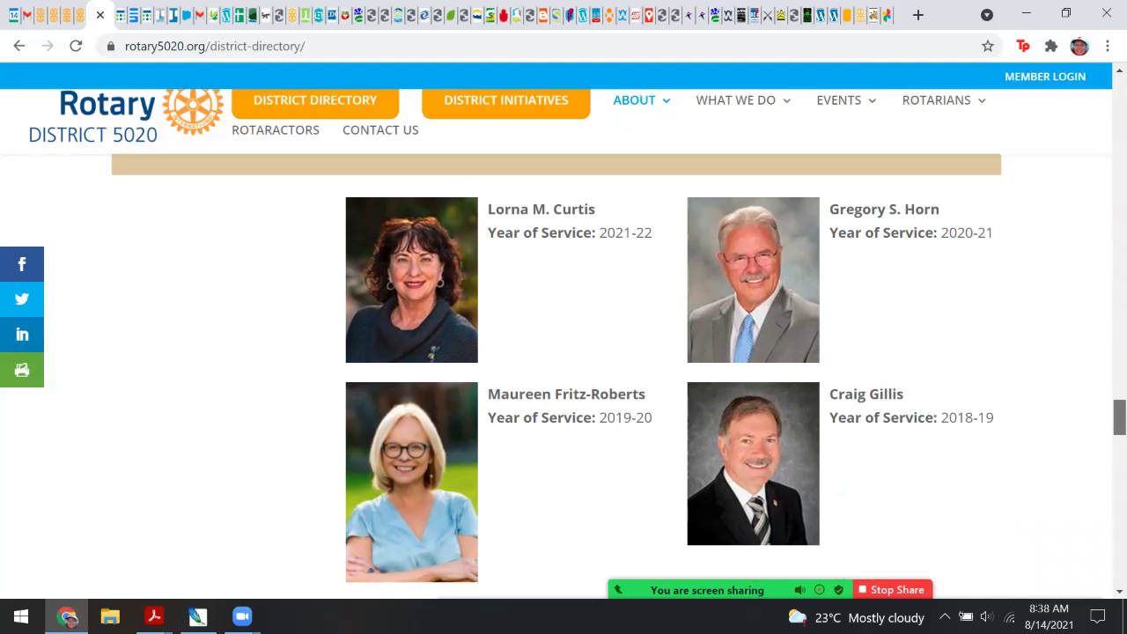
pyautogui.scroll(-1, 563, 376)
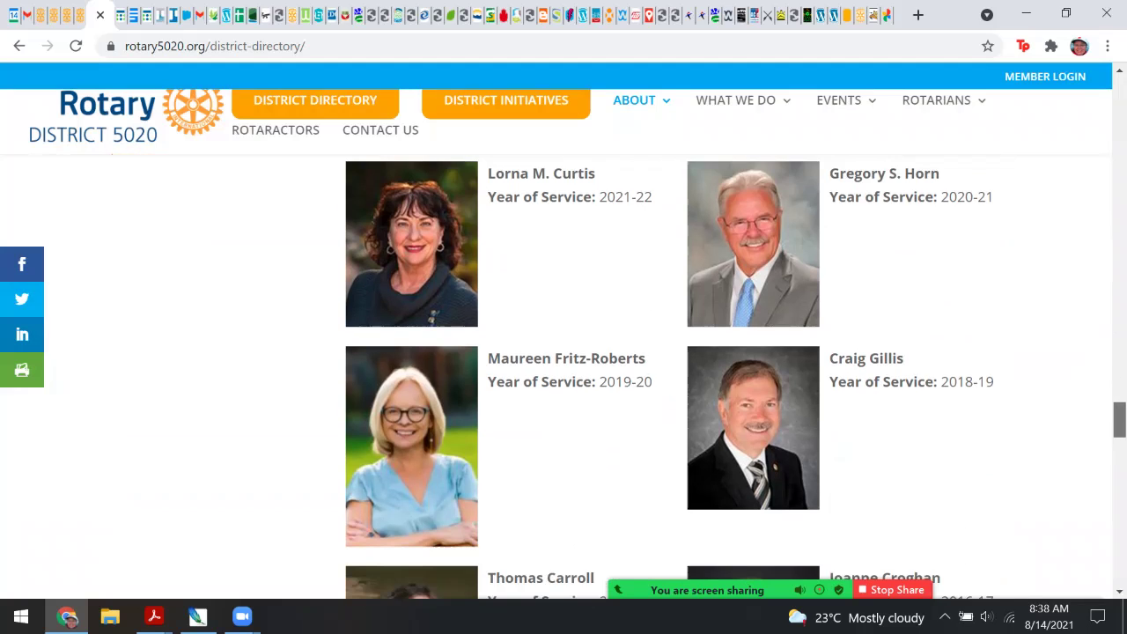
pyautogui.scroll(-2, 564, 376)
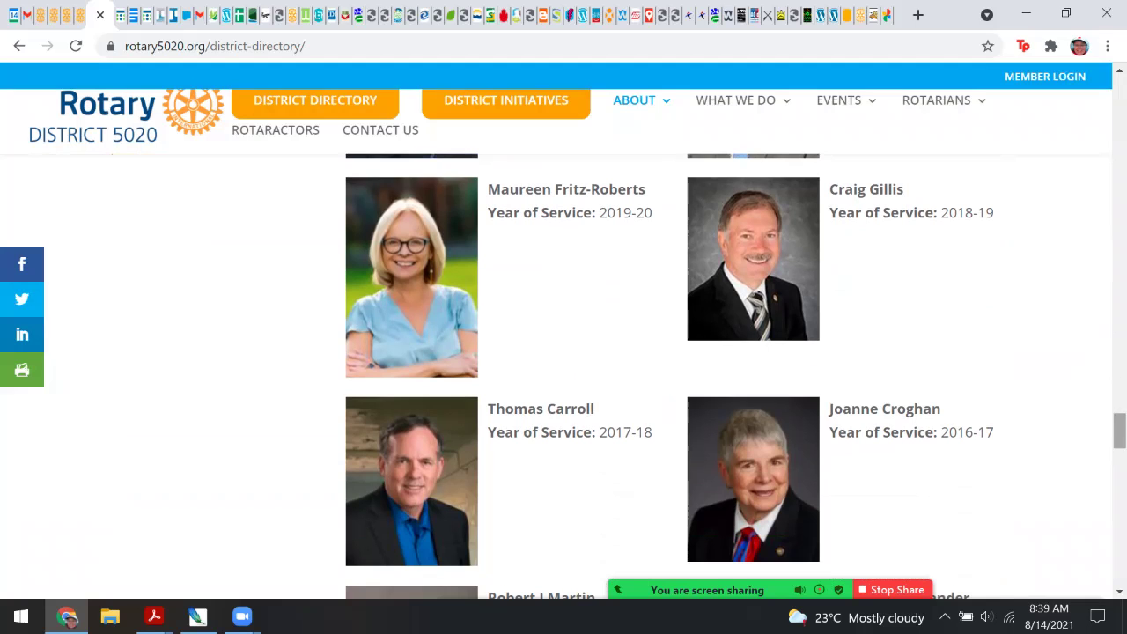
# Step: Scroll back up to the Foundation Committee, Public Image and Membership Committees tiles
pyautogui.scroll(-5, 581, 376)
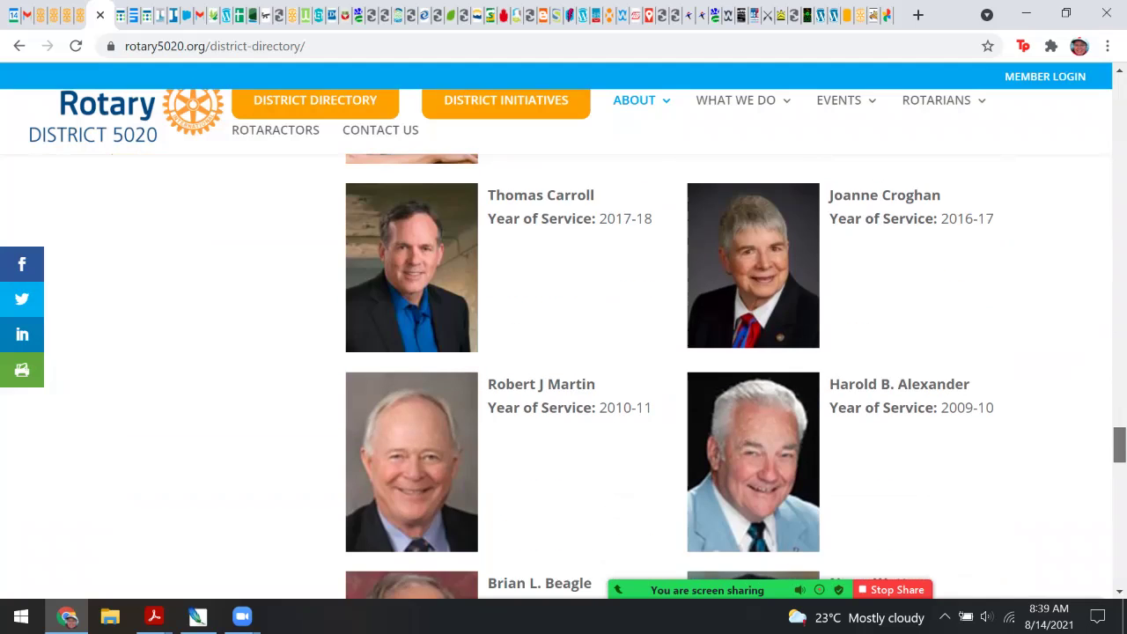
pyautogui.scroll(-2, 669, 376)
pyautogui.scroll(7, 669, 376)
pyautogui.scroll(10, 564, 376)
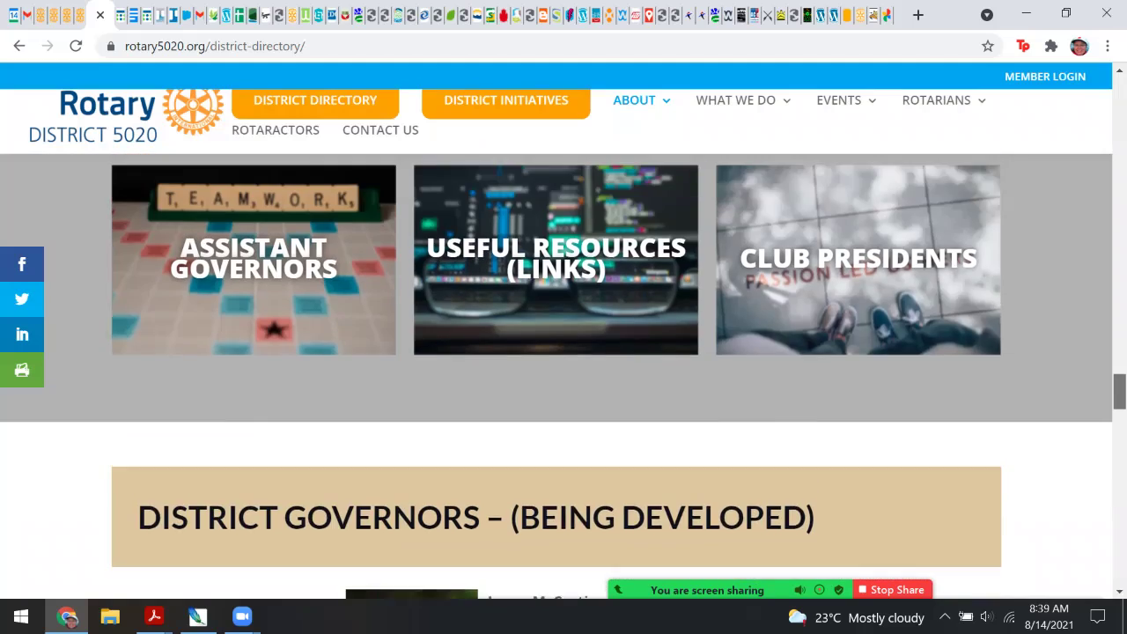
pyautogui.scroll(-3, 563, 376)
pyautogui.scroll(3, 564, 376)
pyautogui.scroll(-4, 563, 376)
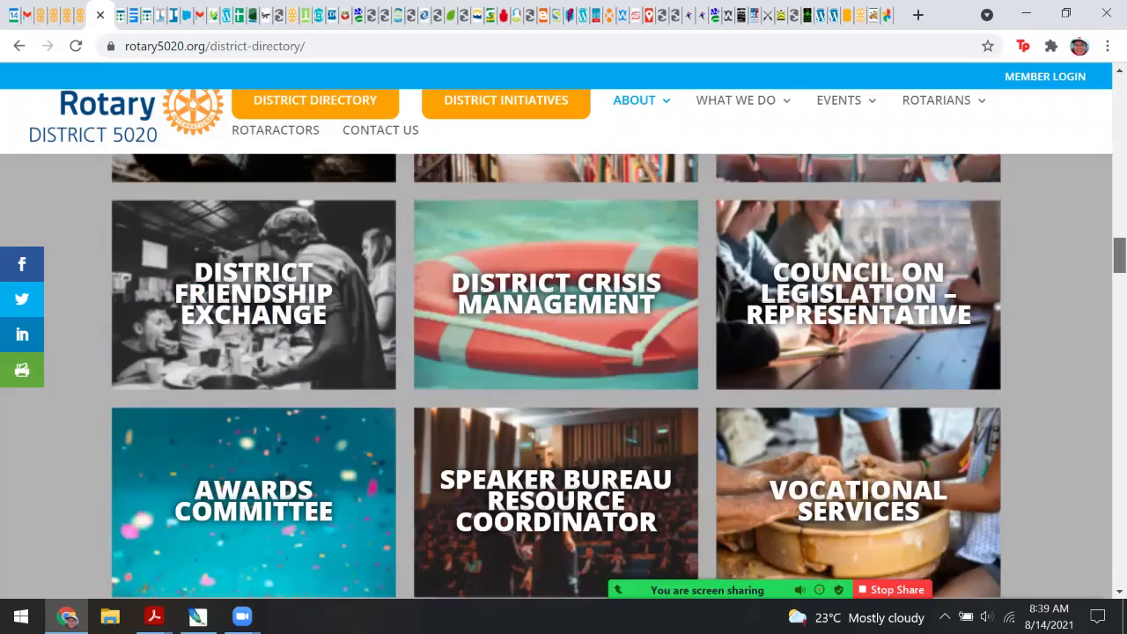
pyautogui.scroll(12, 564, 376)
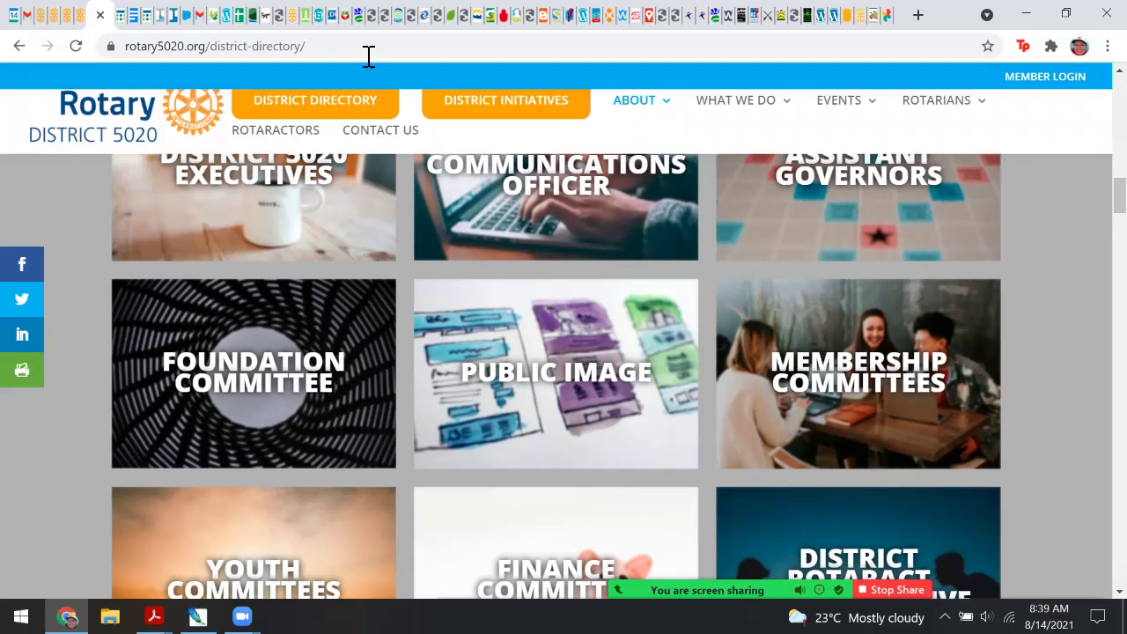
# Step: On the EcoClub board, preview rotary_basics_en.pdf attached to the Rotary Basics Handbook card in METHODS
pyautogui.click(159, 21)
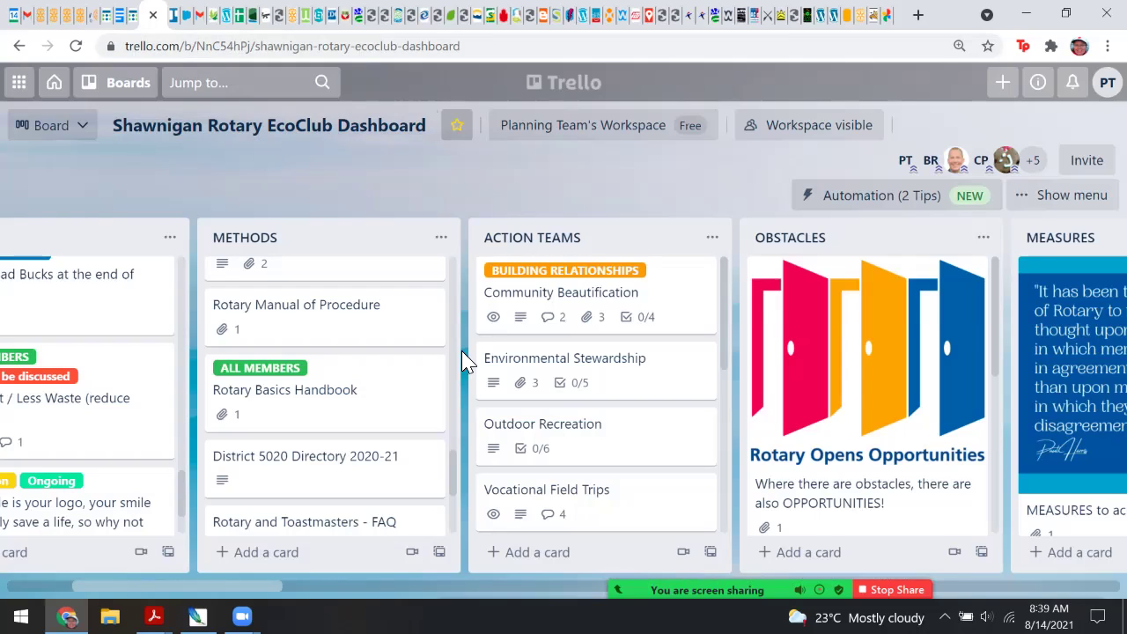
pyautogui.click(331, 407)
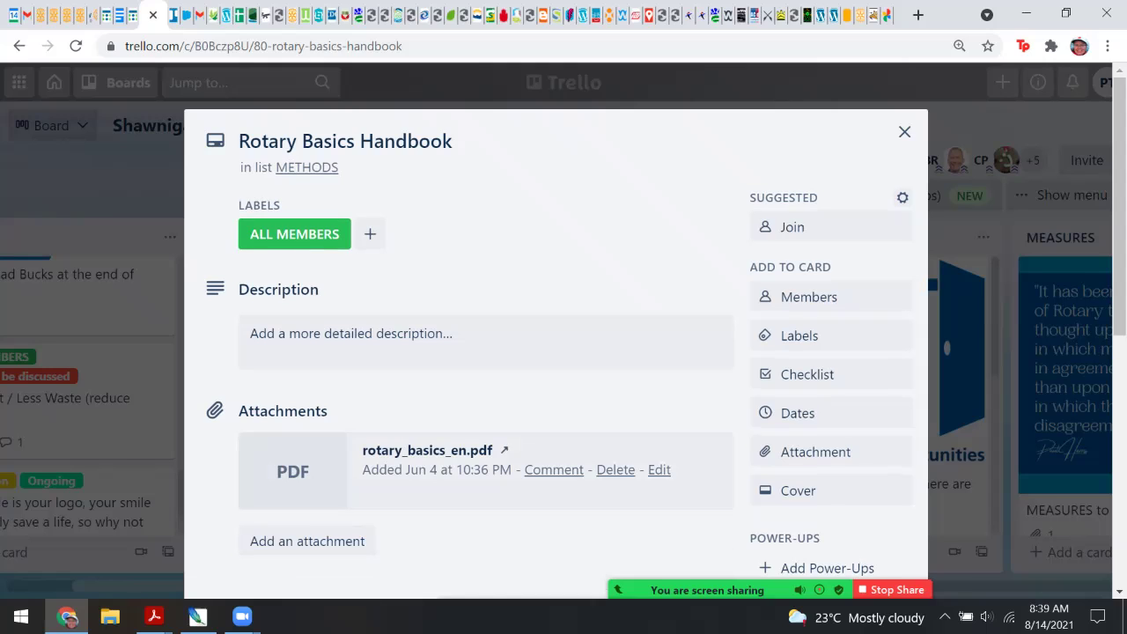
pyautogui.click(292, 471)
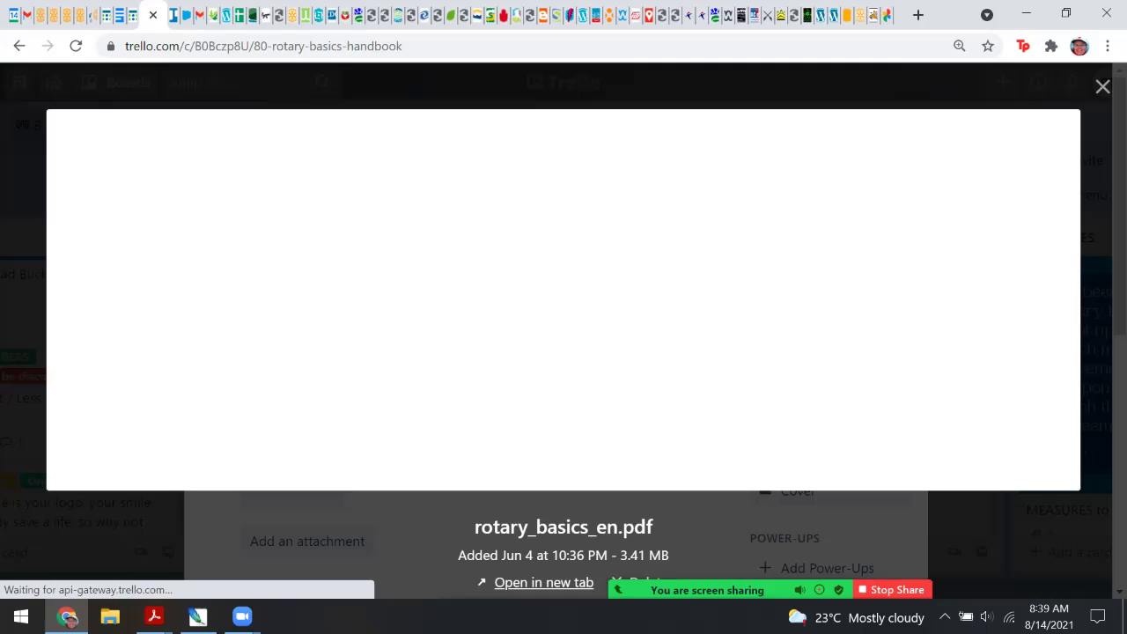
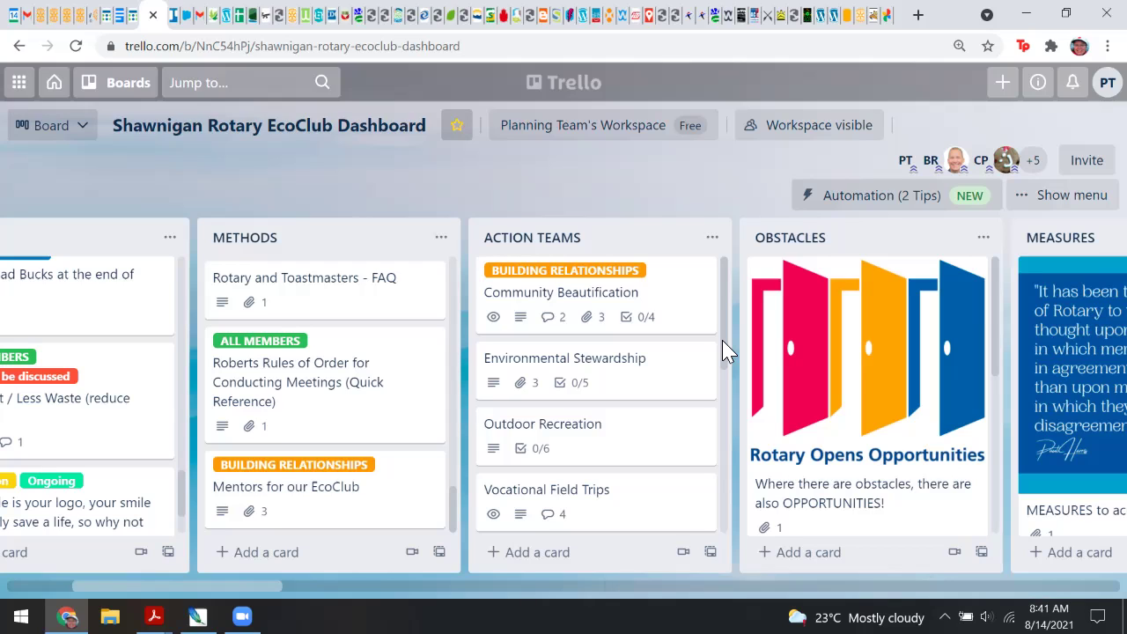
# Step: Scroll the Action Teams list down to show the First Nations Guidance and Youth Services cards
pyautogui.moveTo(722, 341); pyautogui.dragTo(722, 463)
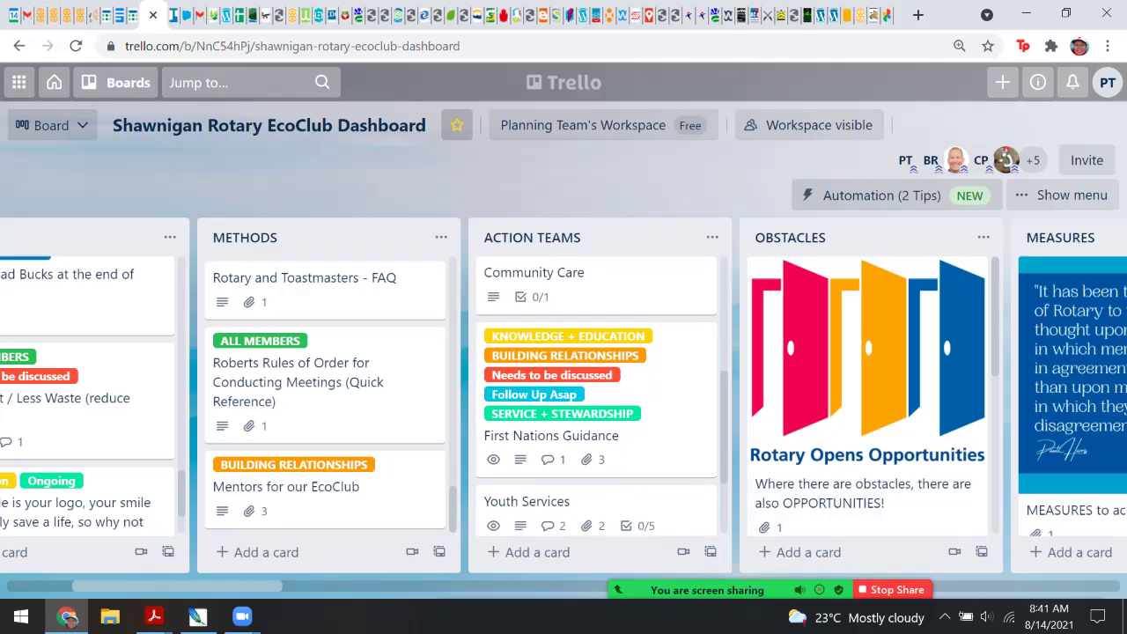
# Step: Raise the Chrome page zoom on the Trello board from 110% to 150%
pyautogui.click(1107, 46)
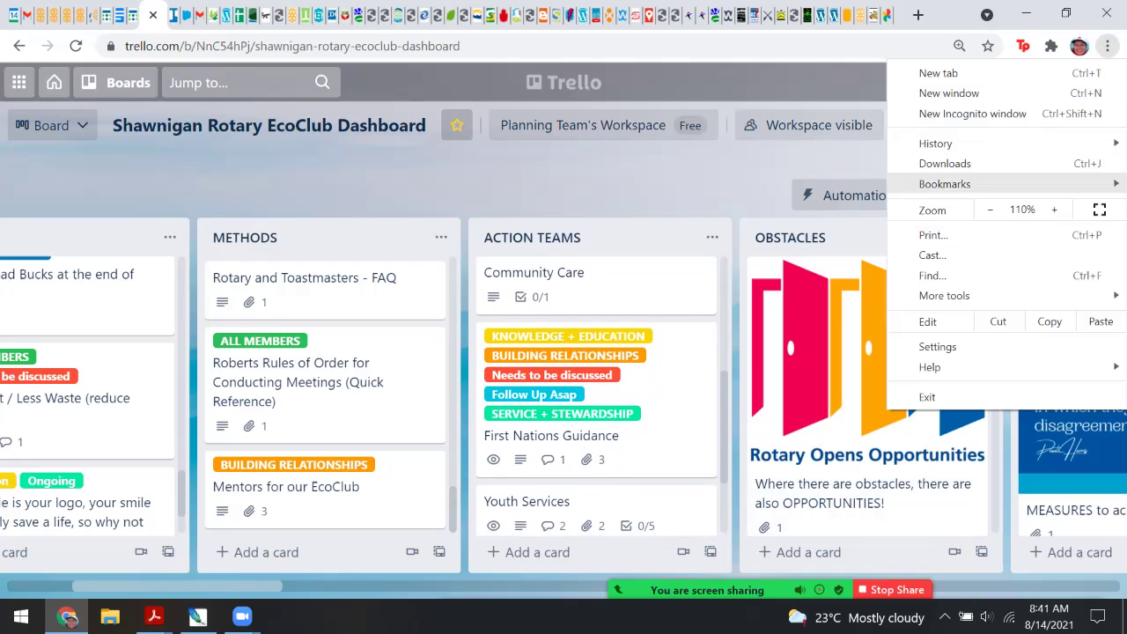
pyautogui.click(1054, 210)
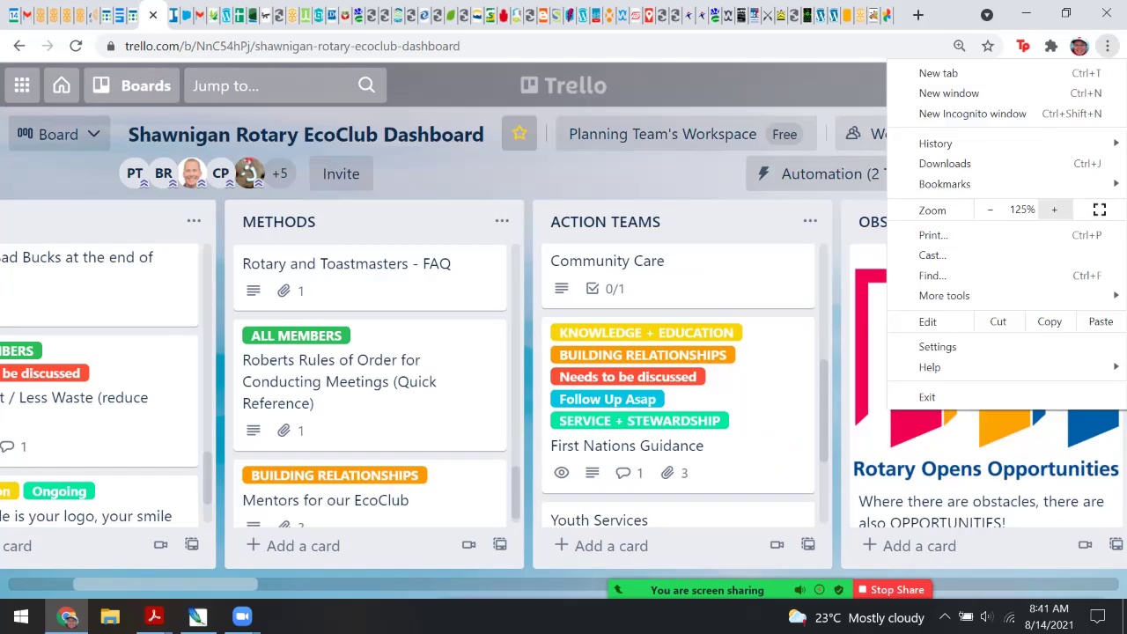
pyautogui.click(1054, 209)
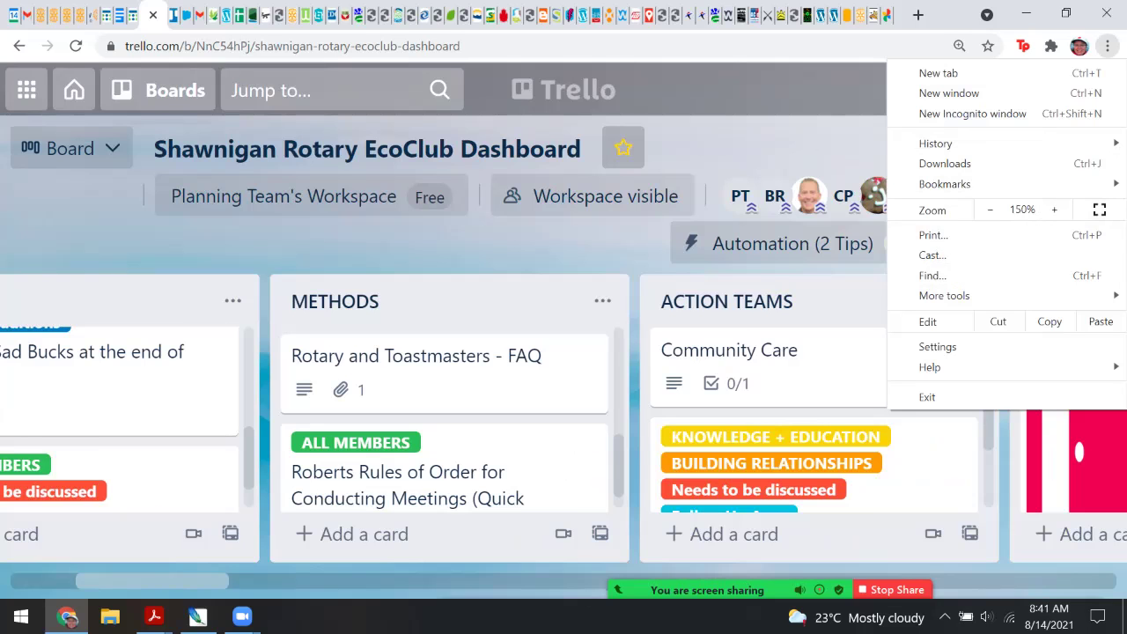
pyautogui.hscroll(5, 564, 418)
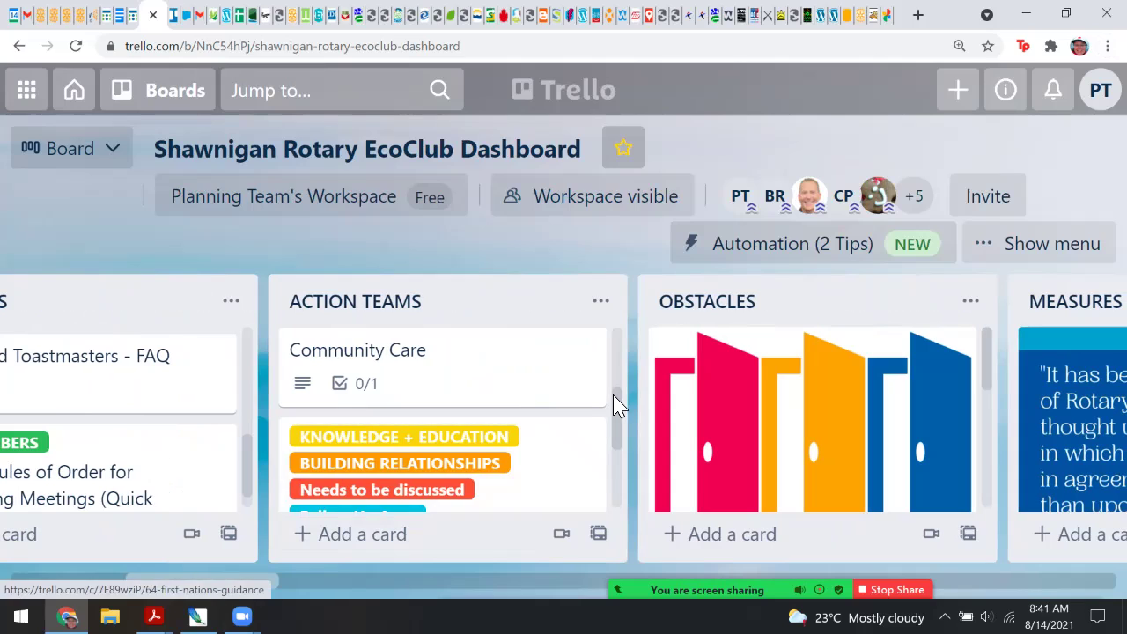
# Step: Scroll the Action Teams list until Environmental Stewardship follows Community Beautification
pyautogui.scroll(-1, 619, 405)
pyautogui.scroll(-2, 619, 405)
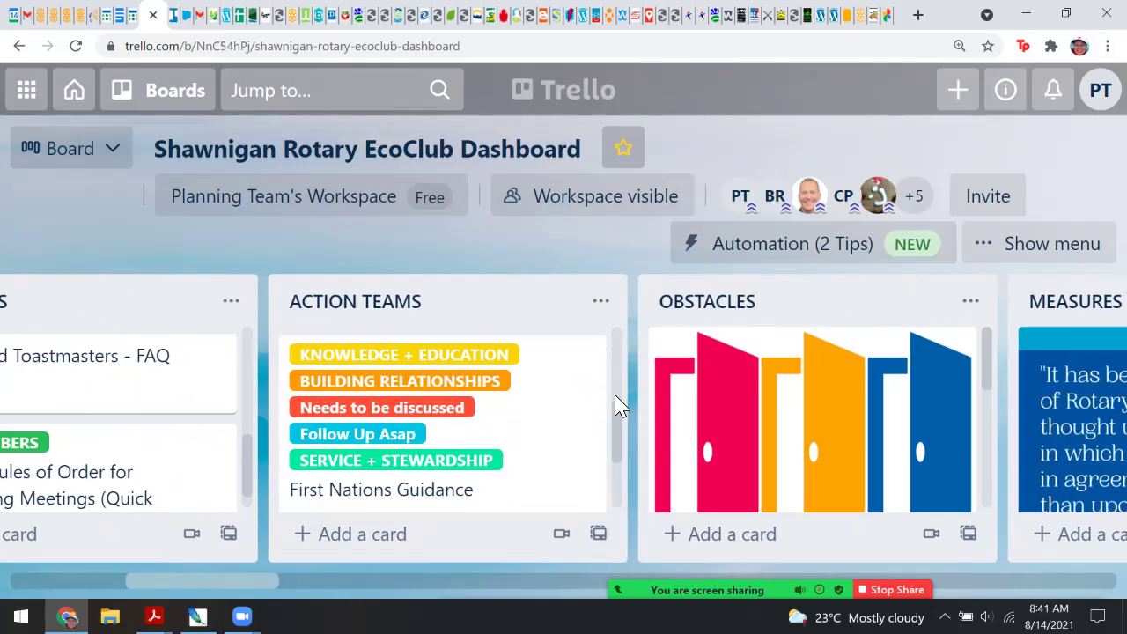
pyautogui.scroll(10, 619, 405)
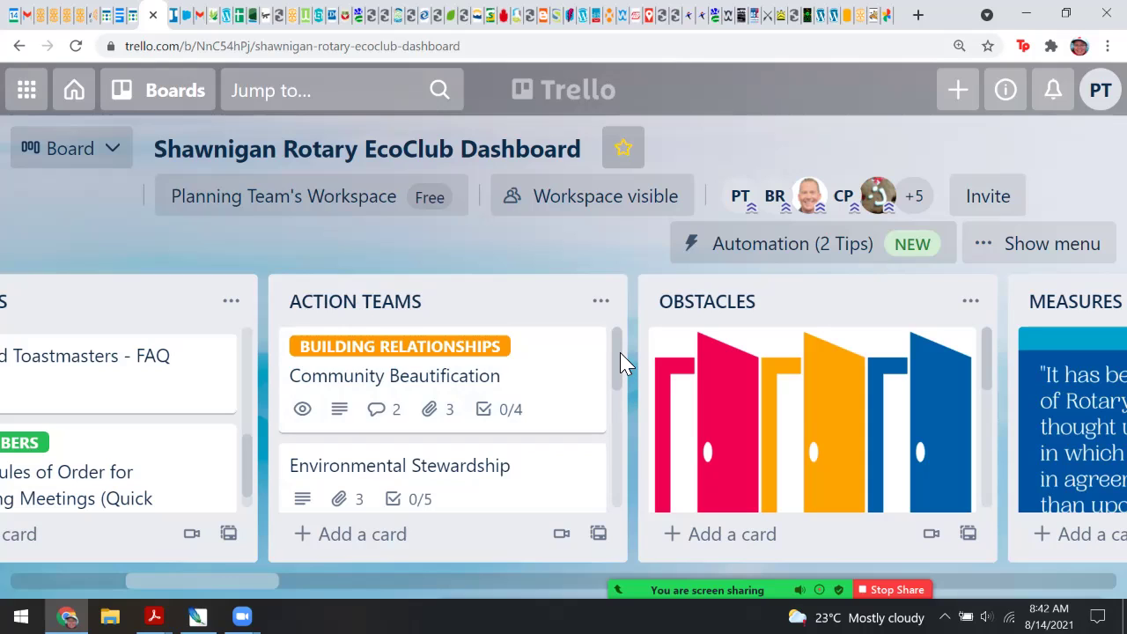
pyautogui.scroll(-1, 621, 363)
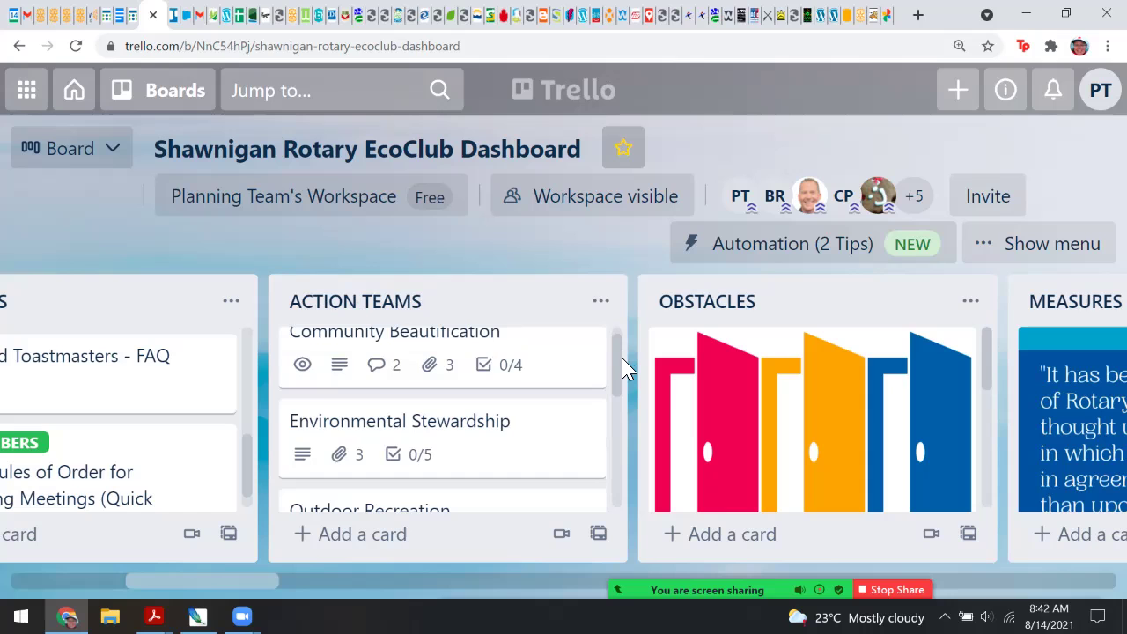
pyautogui.scroll(-1, 621, 371)
# Step: Open the Environmental Stewardship card, view its Litter Watch map, then close the map tab
pyautogui.click(495, 396)
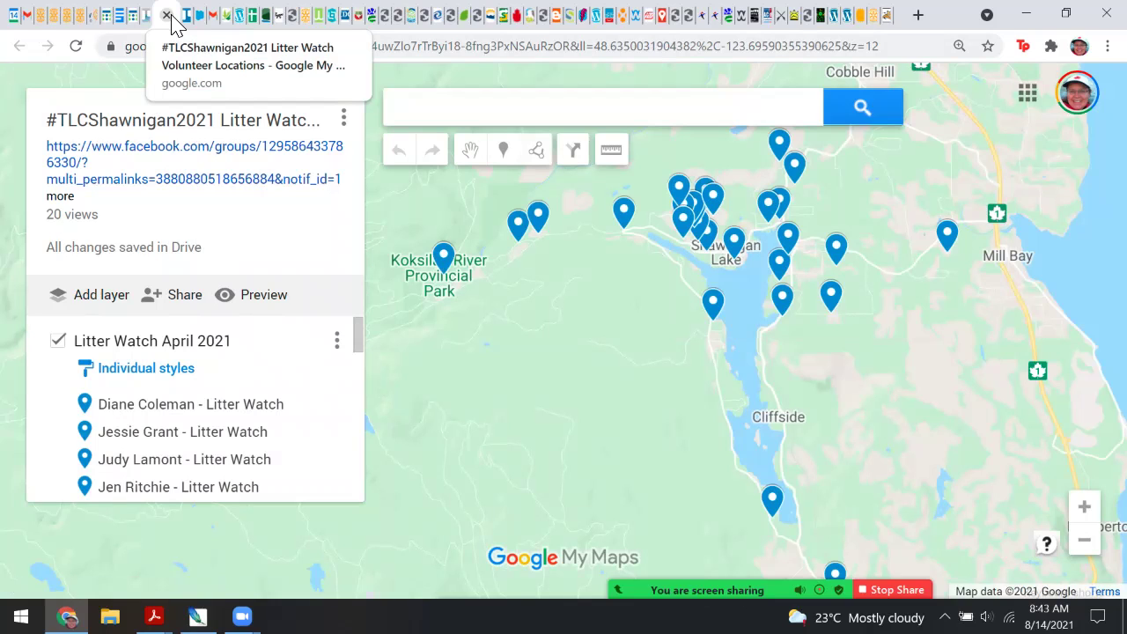
pyautogui.click(166, 15)
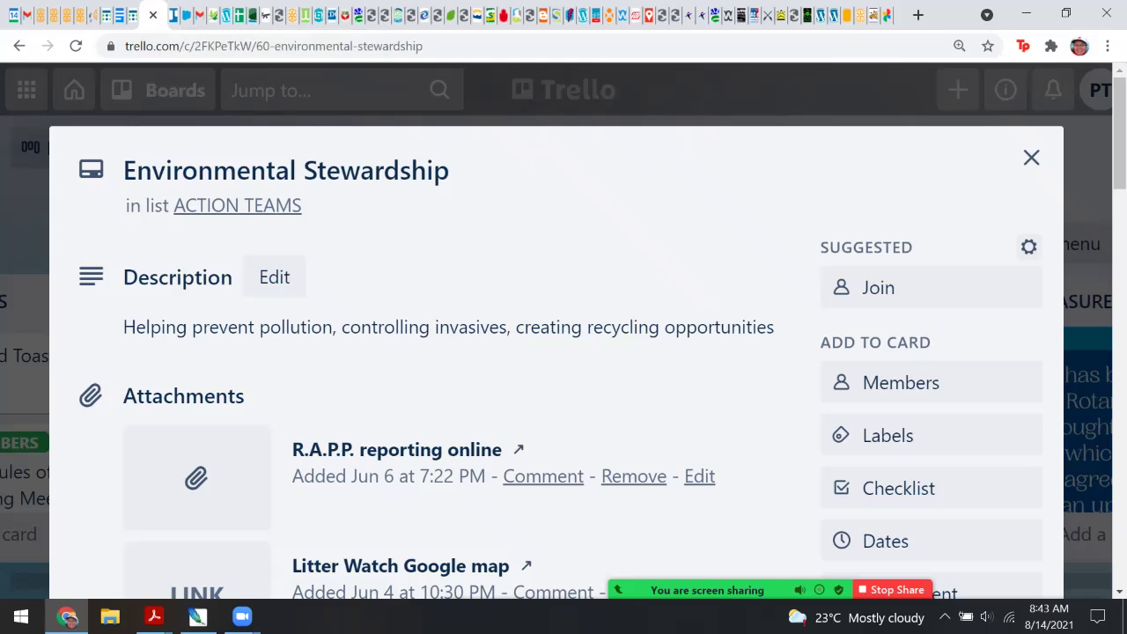
# Step: Review the Environmental Stewardship card's description and attachments, then close the card
pyautogui.scroll(-5, 563, 334)
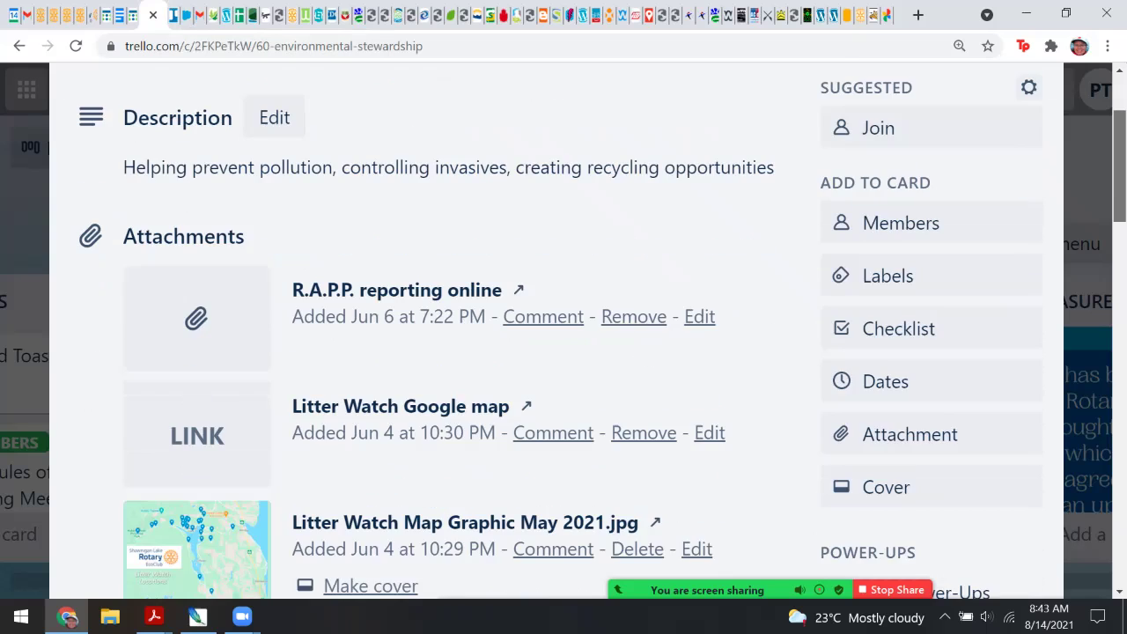
pyautogui.scroll(5, 464, 407)
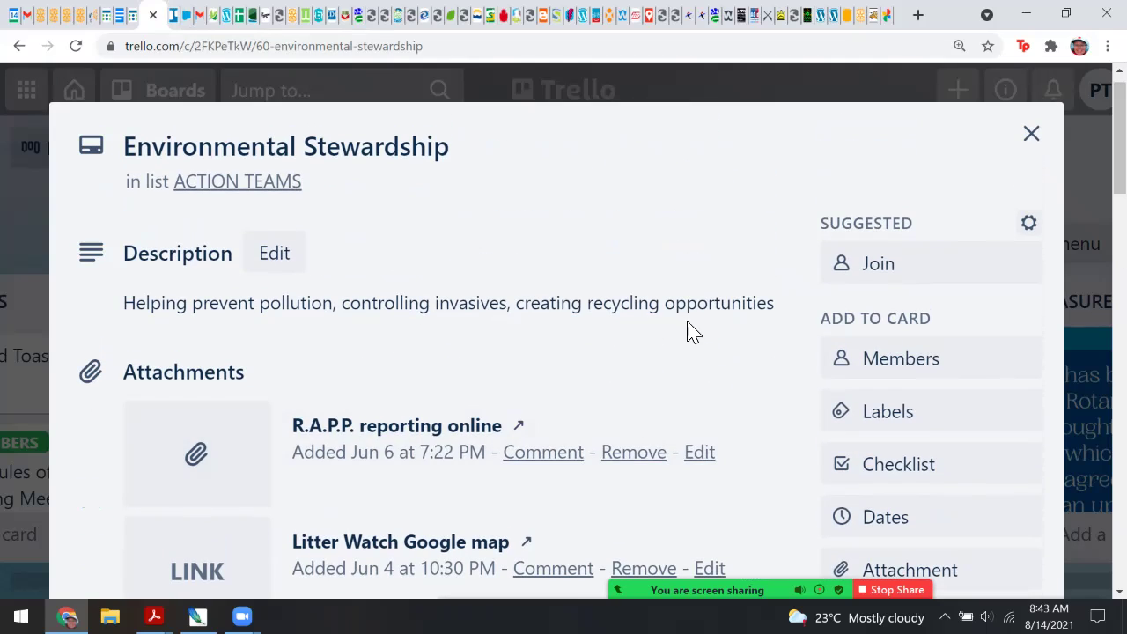
pyautogui.scroll(1, 925, 287)
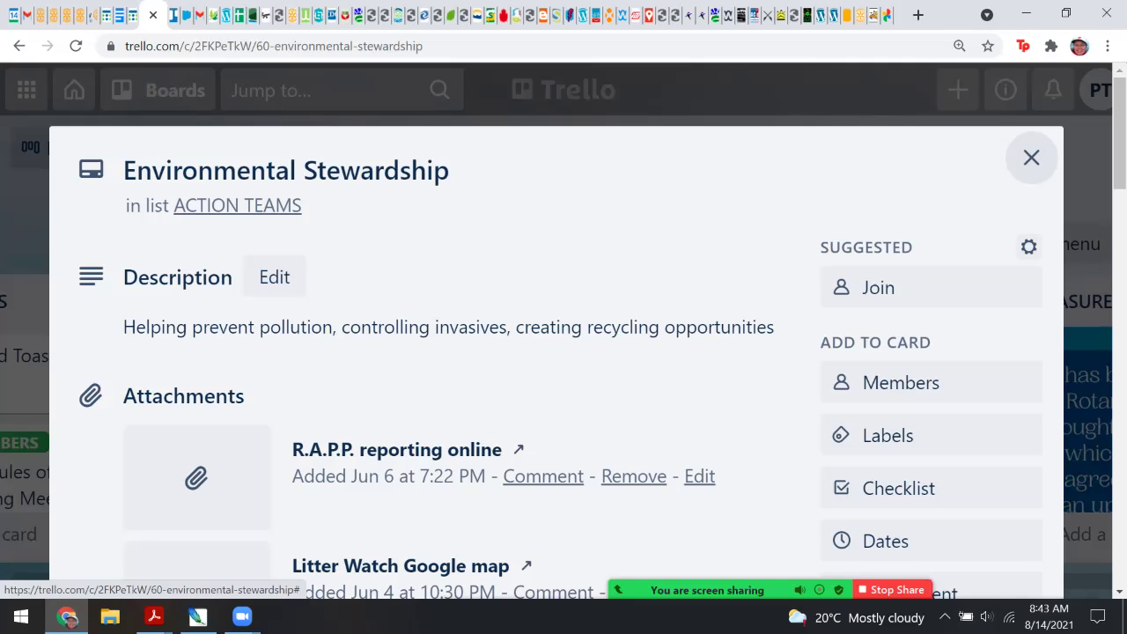
pyautogui.click(1031, 157)
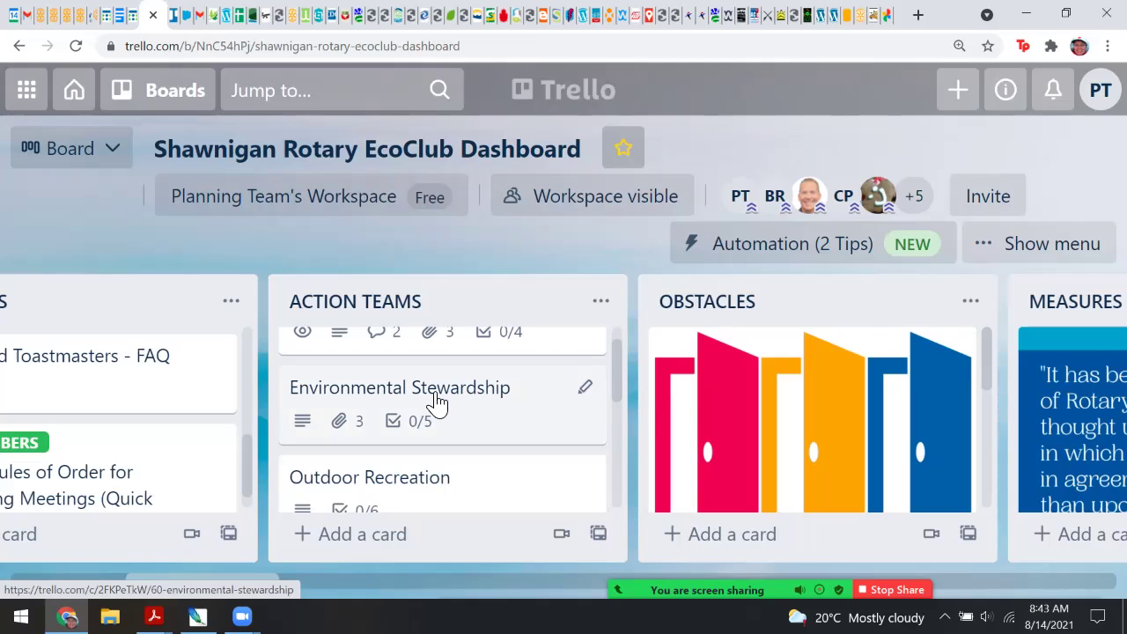
# Step: Scroll down the Action Teams list and open the Vocational Field Trips card
pyautogui.scroll(-1, 621, 405)
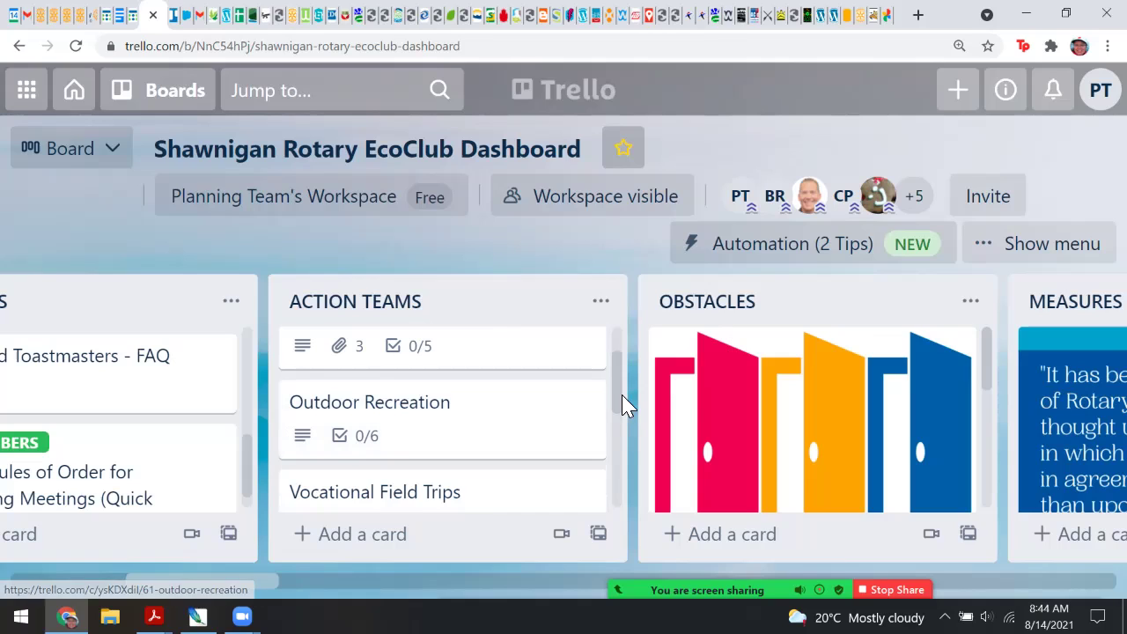
pyautogui.scroll(-1, 625, 405)
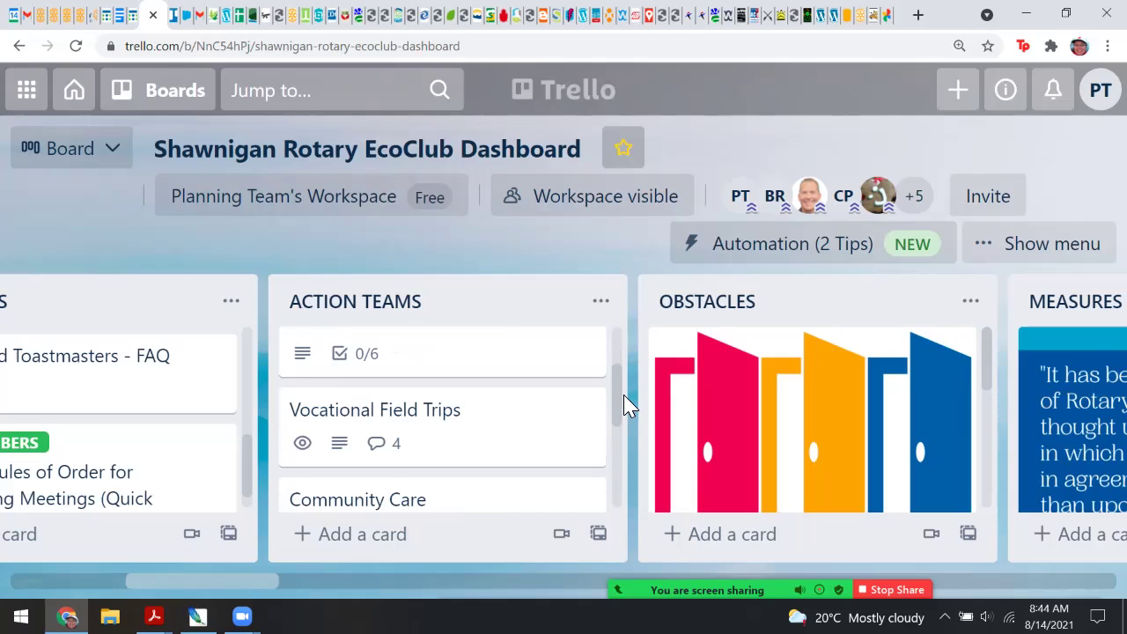
pyautogui.click(432, 405)
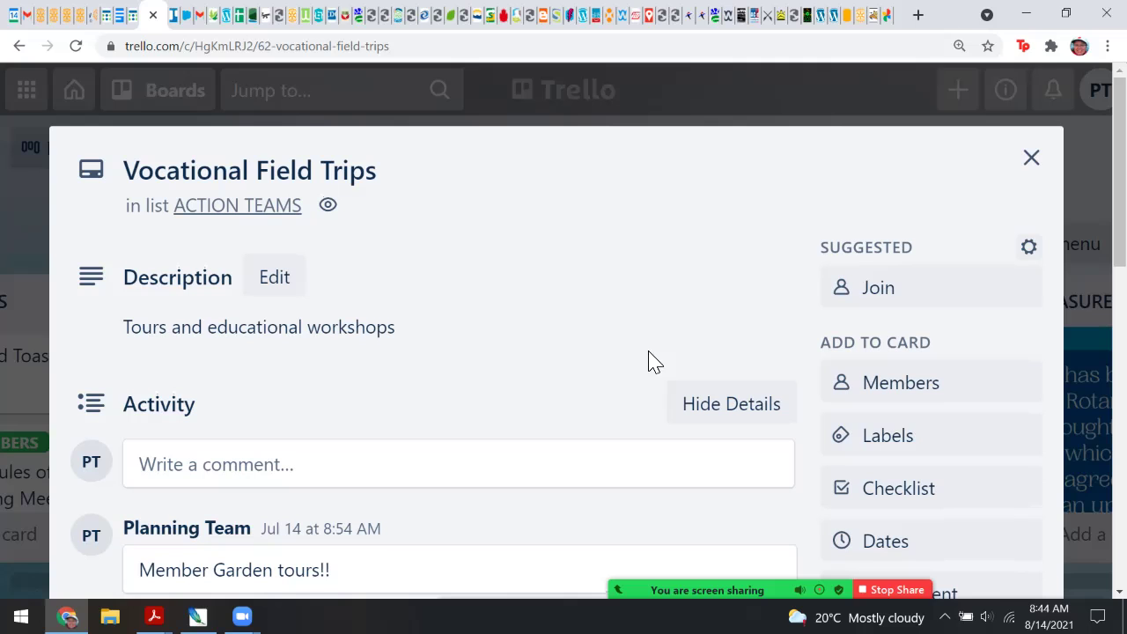
# Step: Scroll the Vocational Field Trips card down to its Activity comments
pyautogui.scroll(-1, 588, 338)
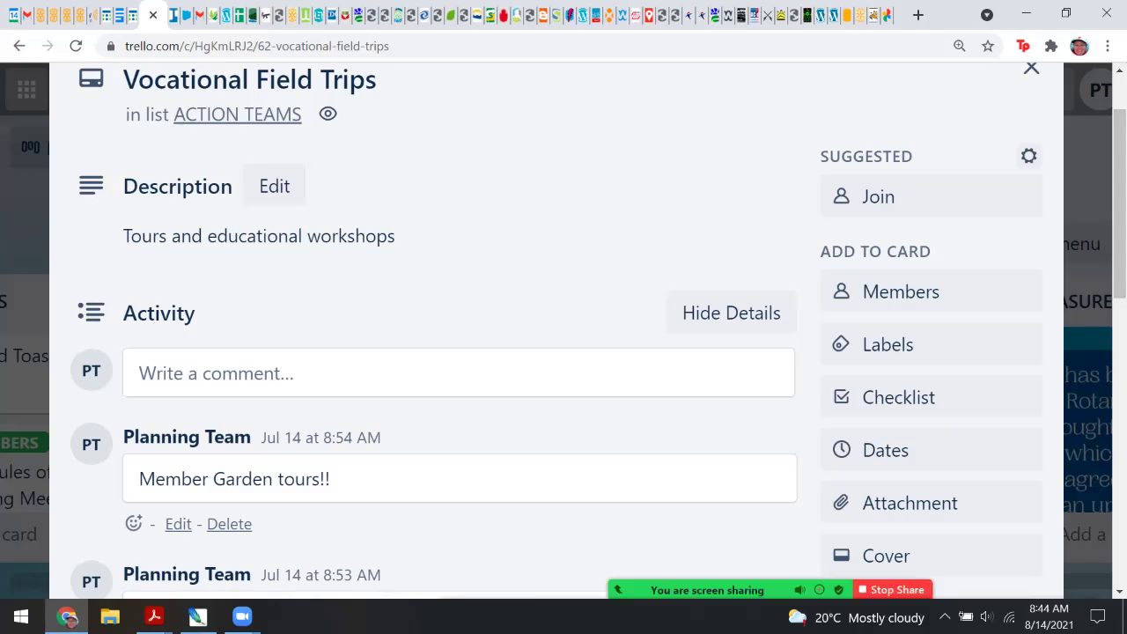
# Step: Post the comment 'Seed collections' on the Vocational Field Trips card
pyautogui.click(202, 373)
pyautogui.write('Se')
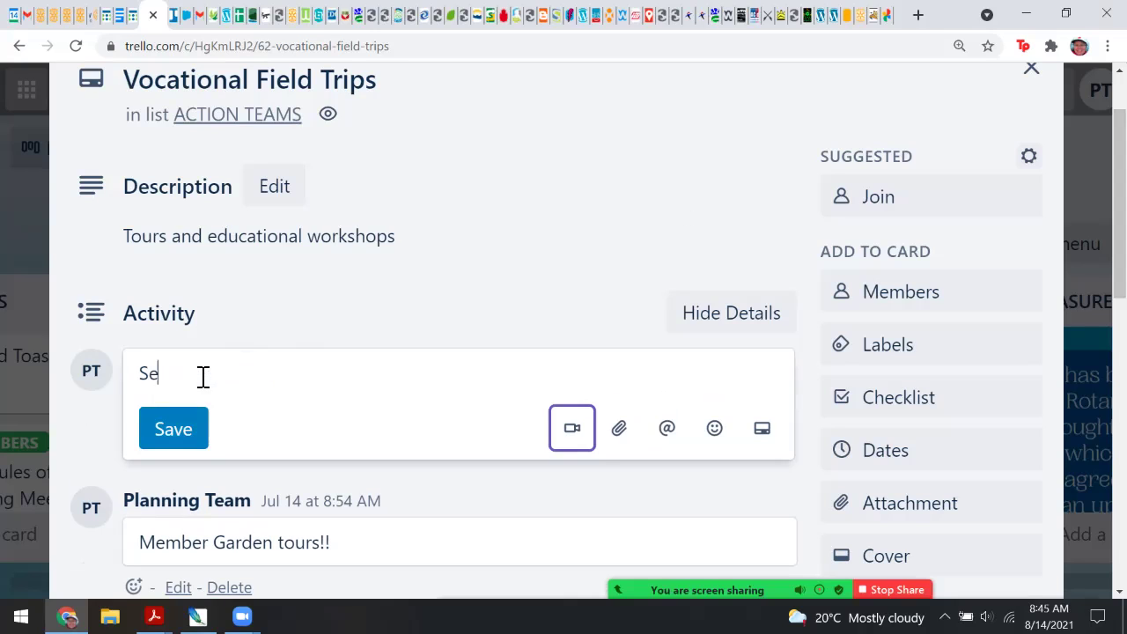
pyautogui.write('ed collections')
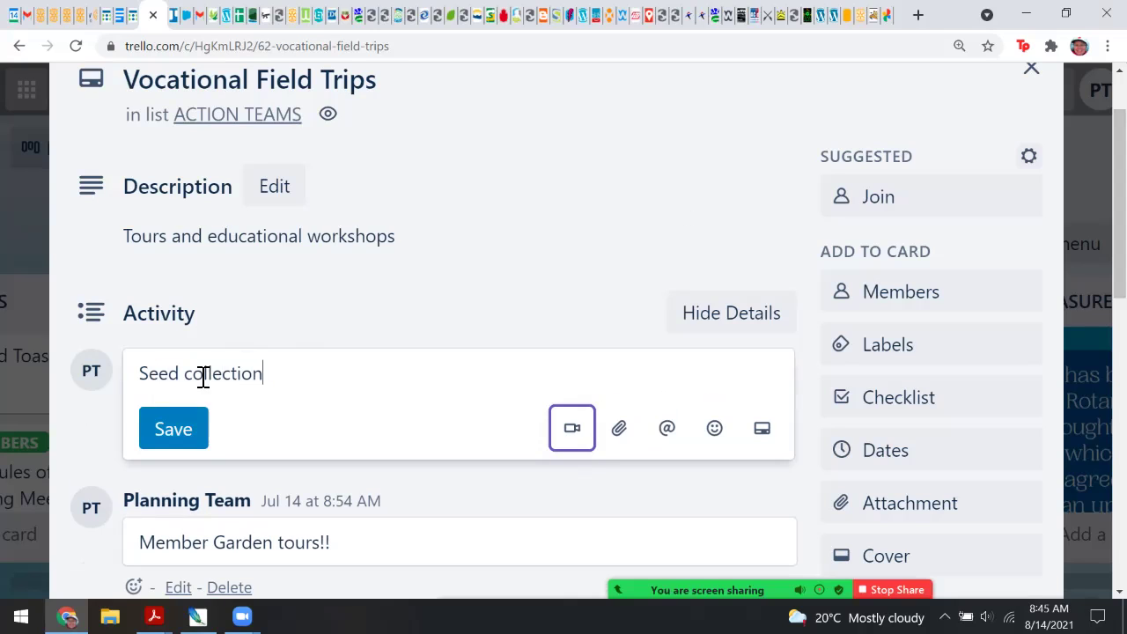
pyautogui.click(187, 409)
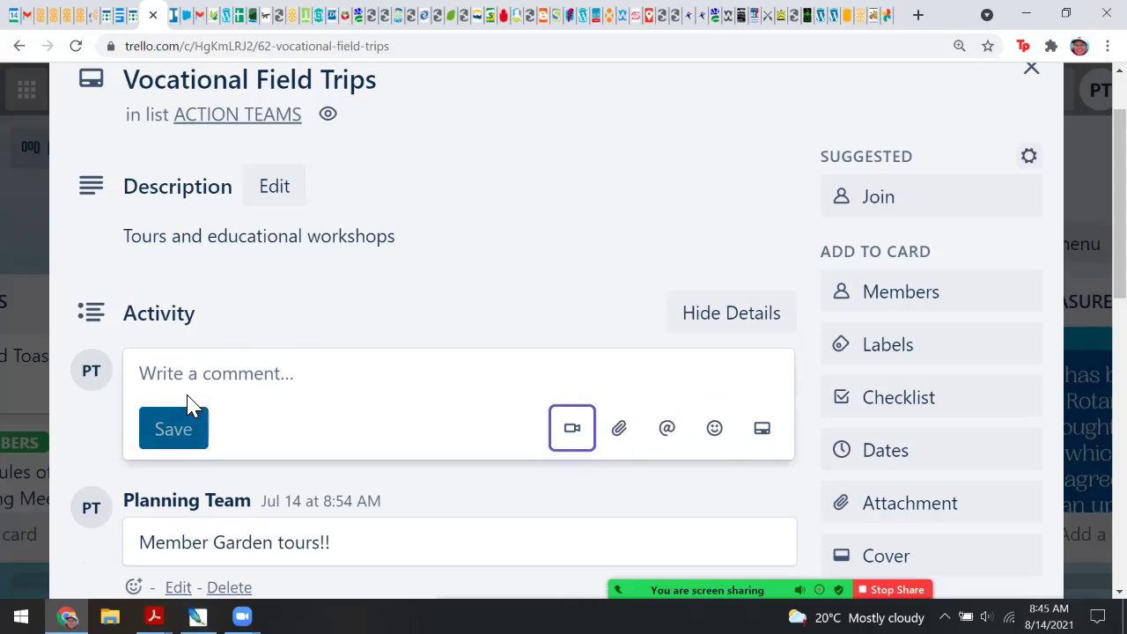
# Step: Post 'Online cooking and baking classes and tips' as a comment and close the card
pyautogui.click(194, 377)
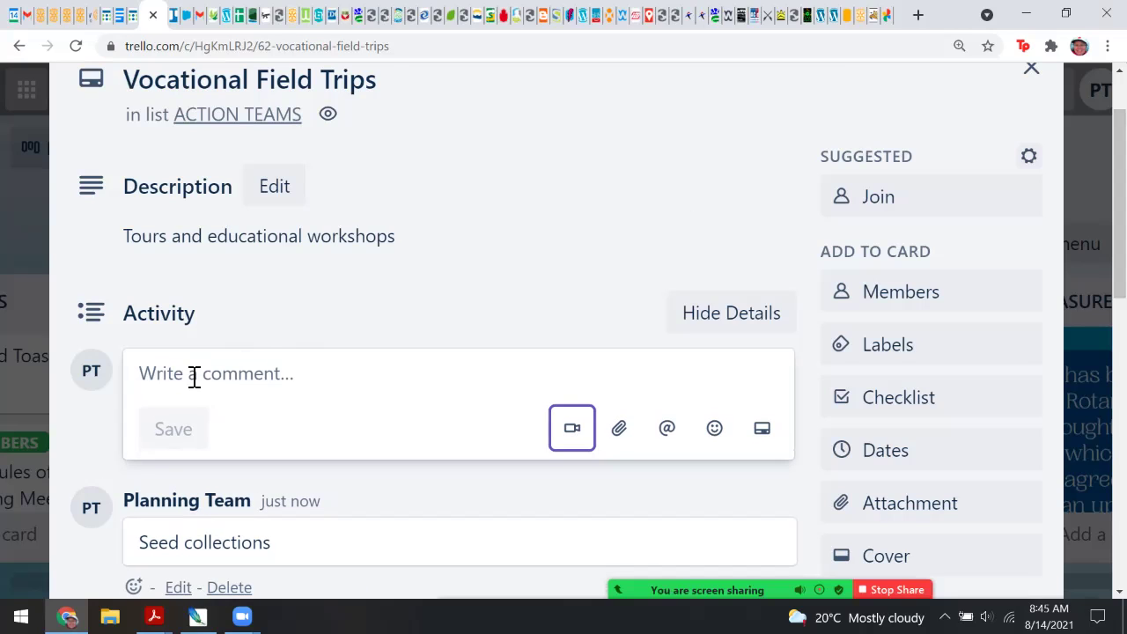
pyautogui.write('Online cooking and ')
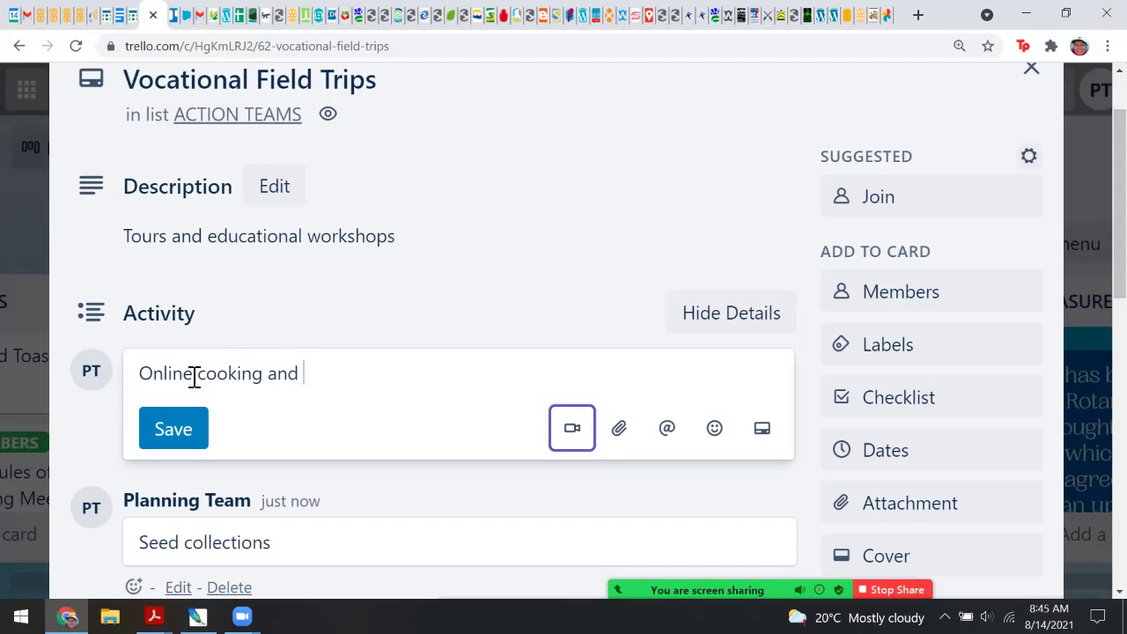
pyautogui.write('a')
pyautogui.press('BackSpace')
pyautogui.write('baki')
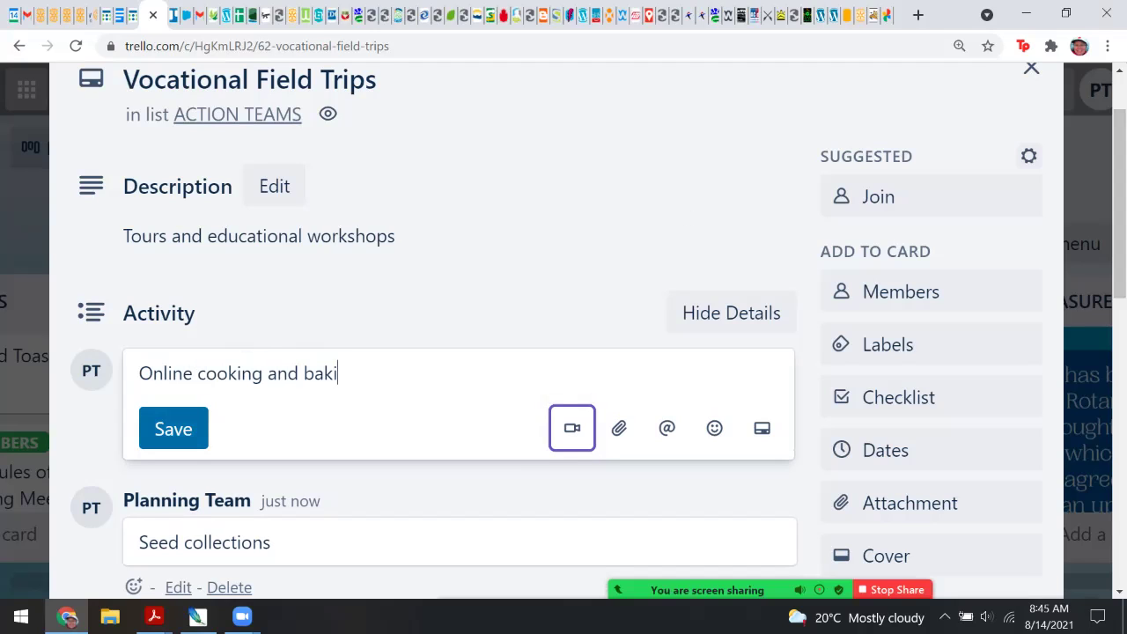
pyautogui.write('ng classes adn t')
pyautogui.press('BackSpace')
pyautogui.press('BackSpace')
pyautogui.press('BackSpace')
pyautogui.write('nd tips')
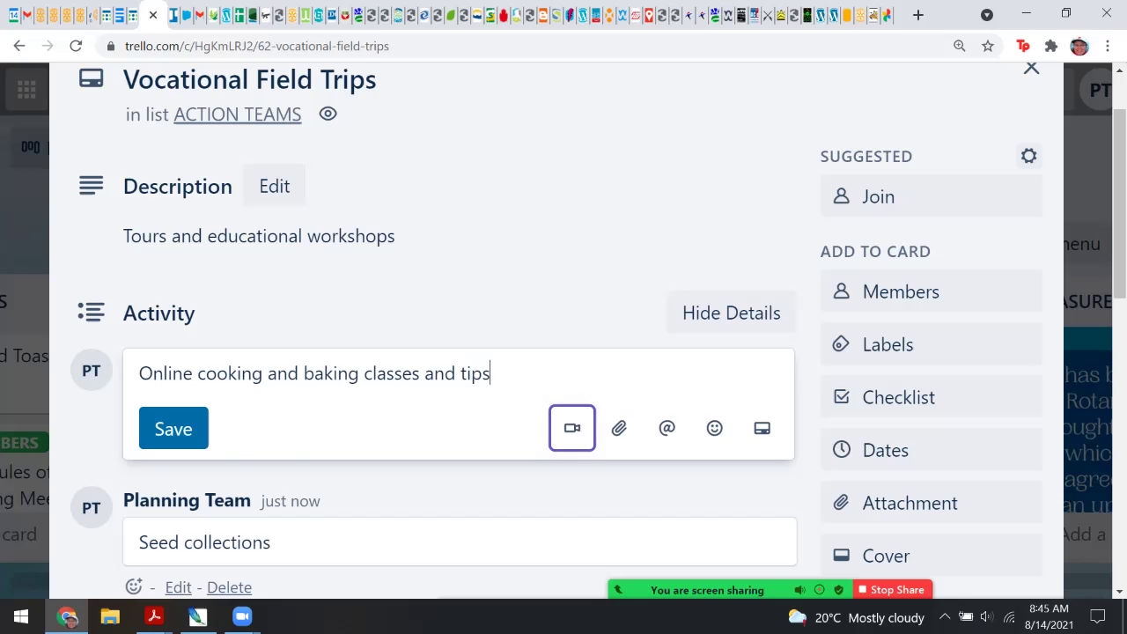
pyautogui.hotkey('ctrl', 'Return')
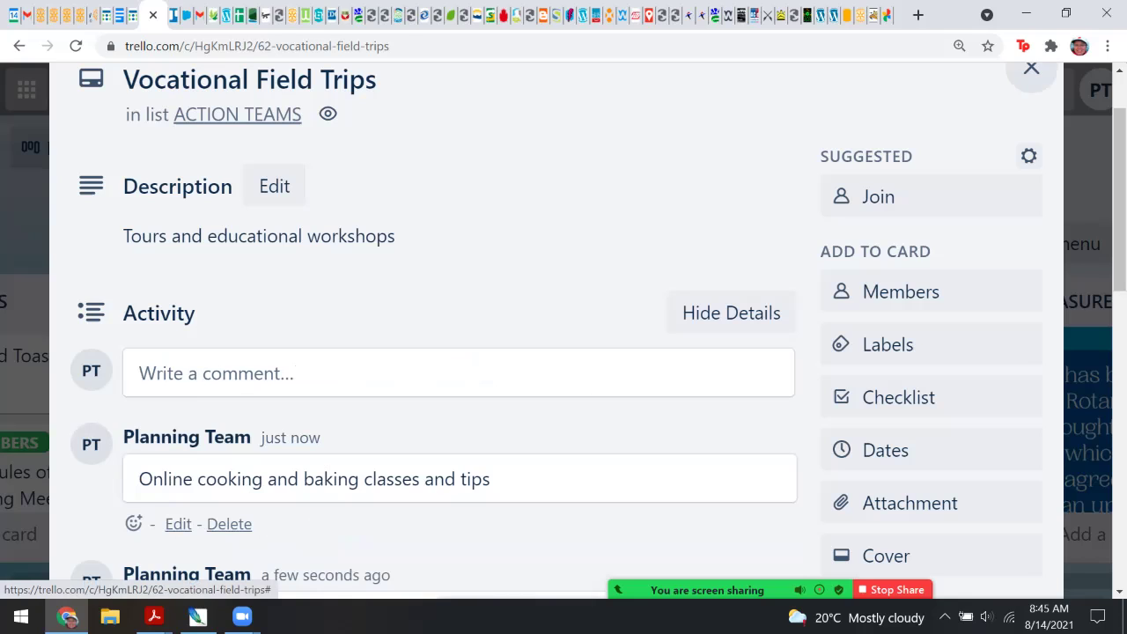
pyautogui.click(1031, 67)
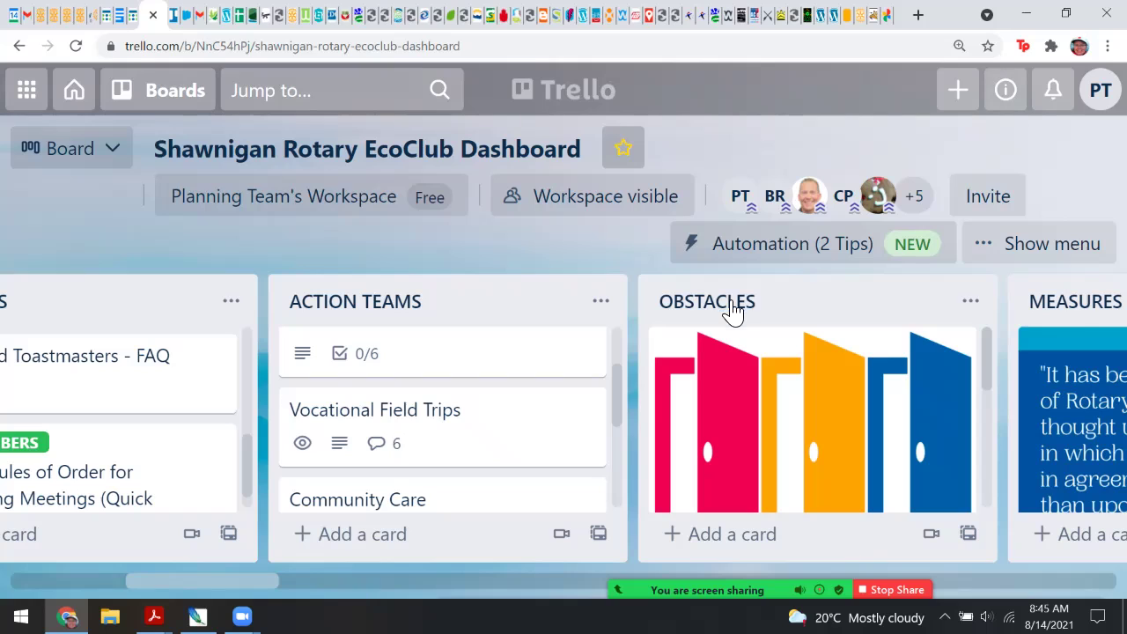
pyautogui.scroll(-2, 616, 387)
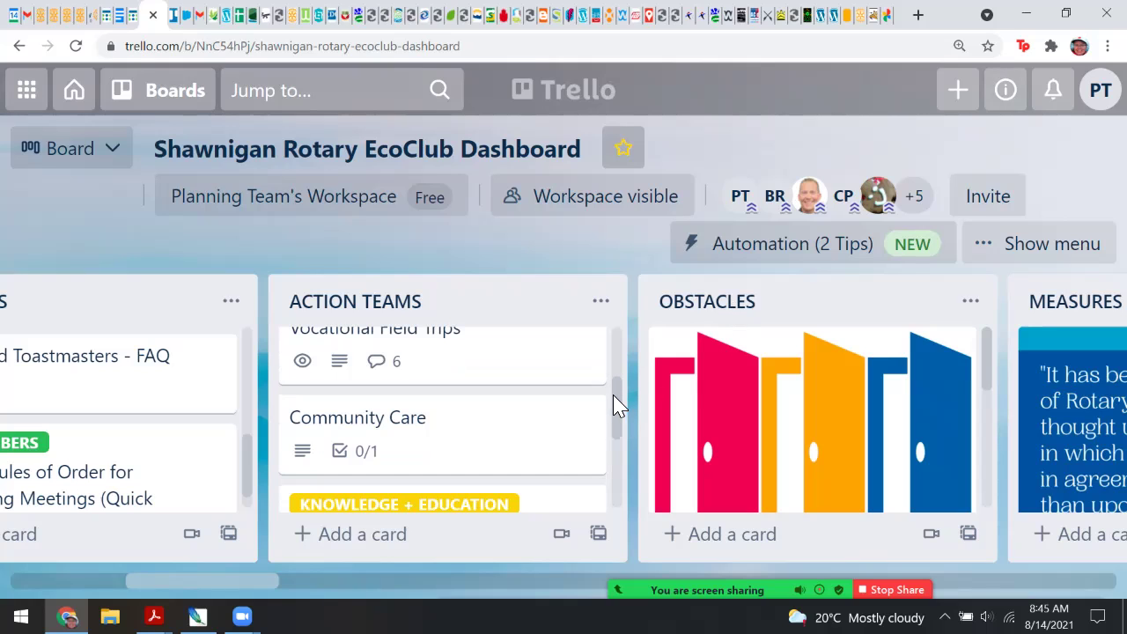
pyautogui.scroll(1, 620, 405)
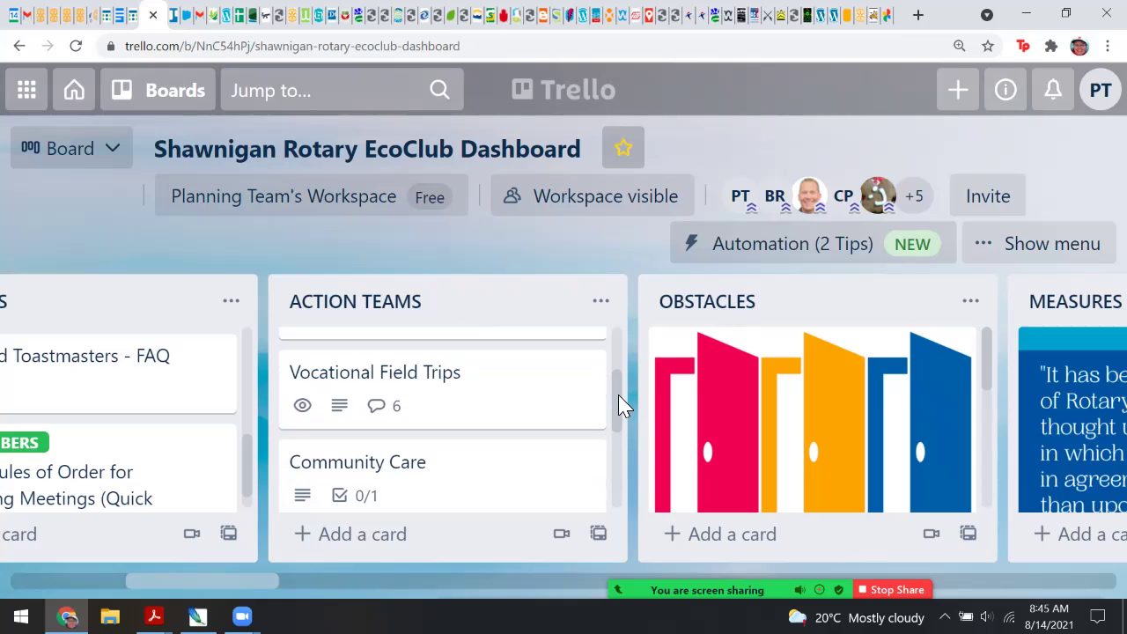
pyautogui.click(450, 388)
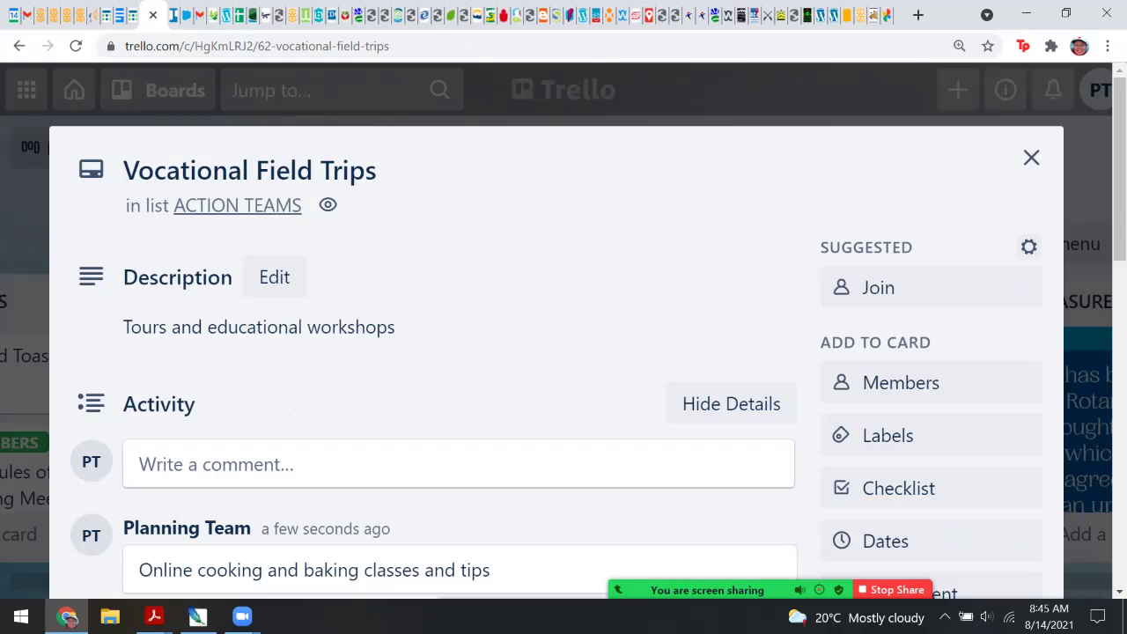
# Step: Post the comment 'Tour of the Food Distribution Centre in Victoria'
pyautogui.click(141, 464)
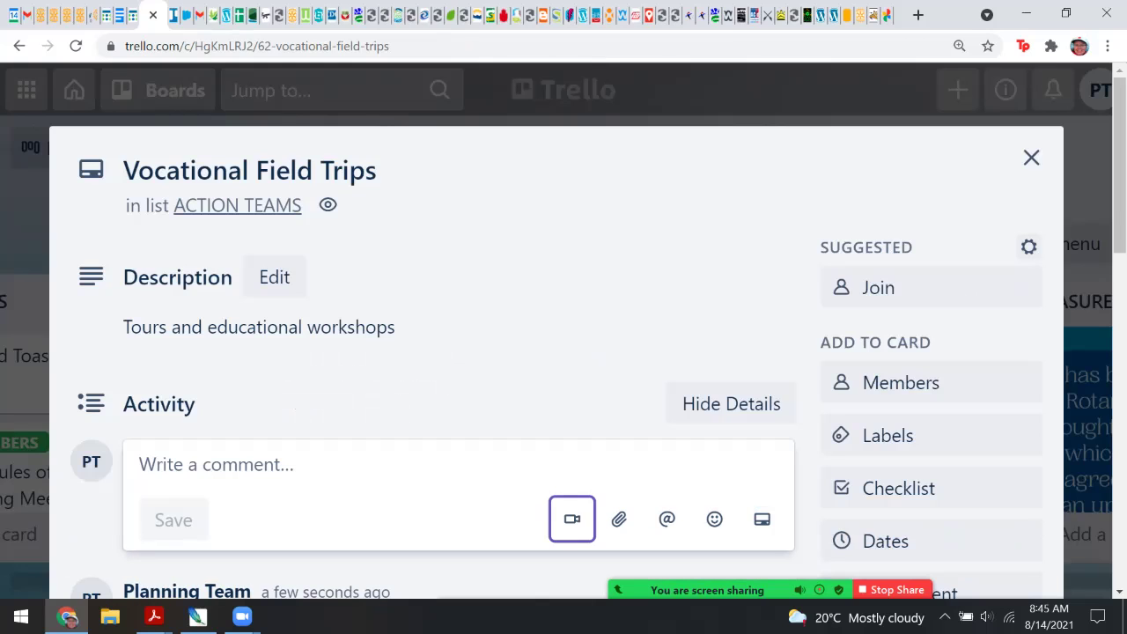
pyautogui.write('Food Distribution Centre in Victoria')
pyautogui.click(139, 464)
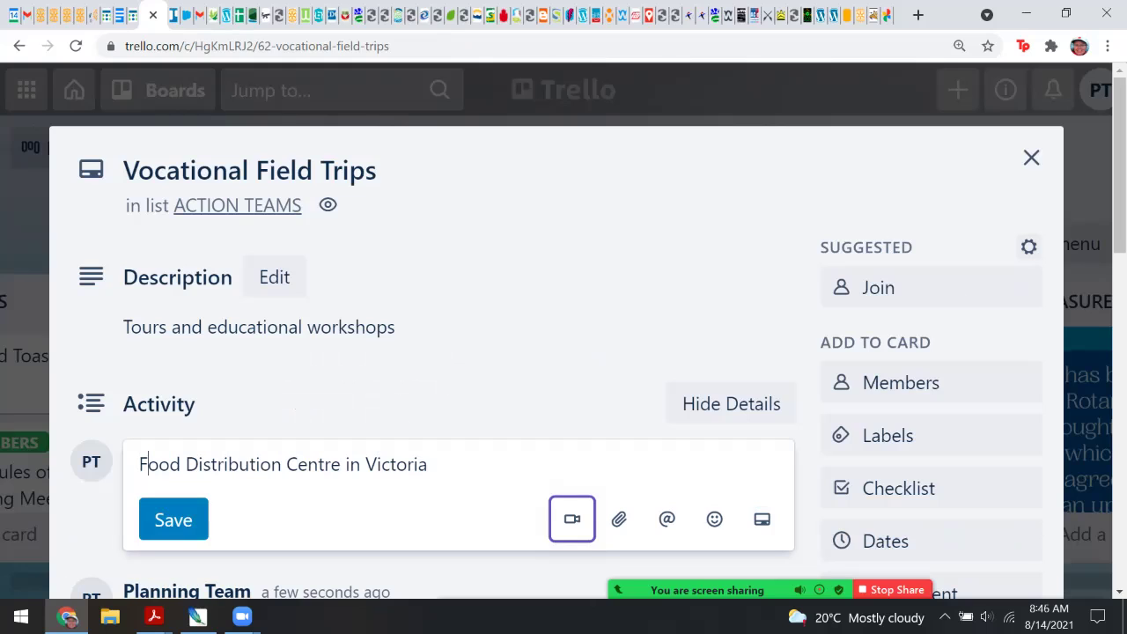
pyautogui.write('Tour of the')
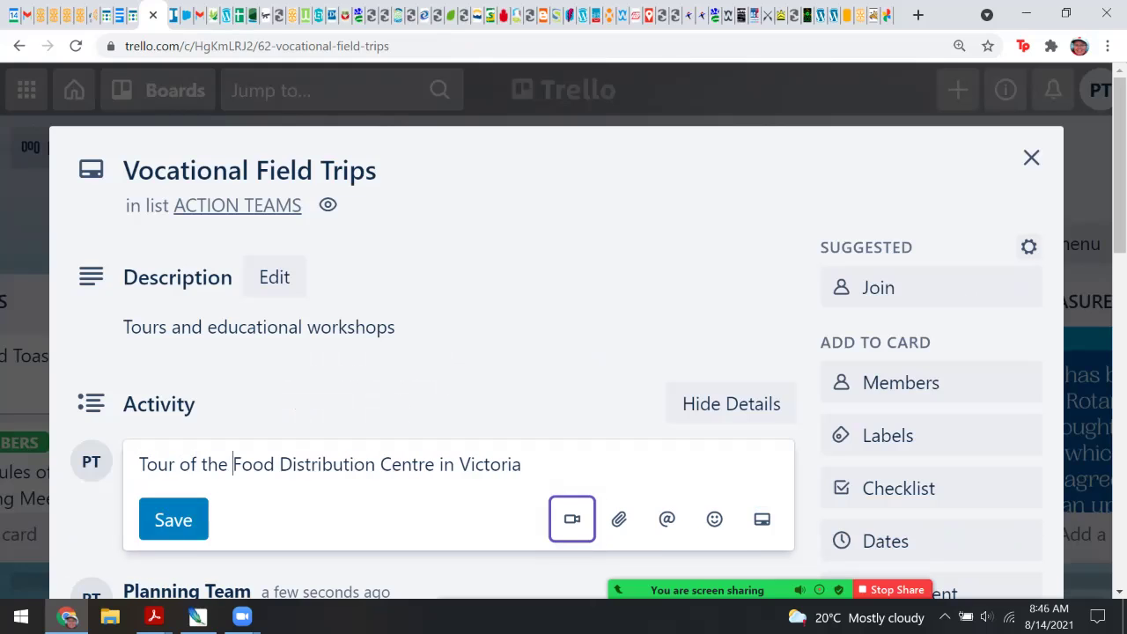
pyautogui.hotkey('ctrl', 'Return')
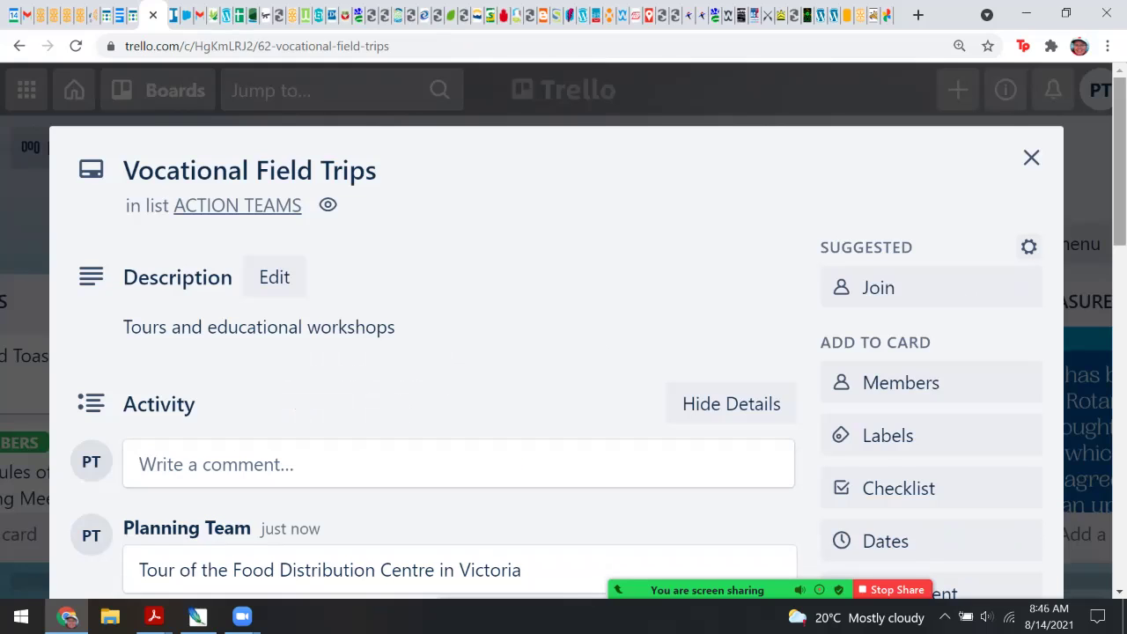
# Step: Review the card's comments and begin editing the Food Distribution Centre tour comment
pyautogui.scroll(-3, 563, 352)
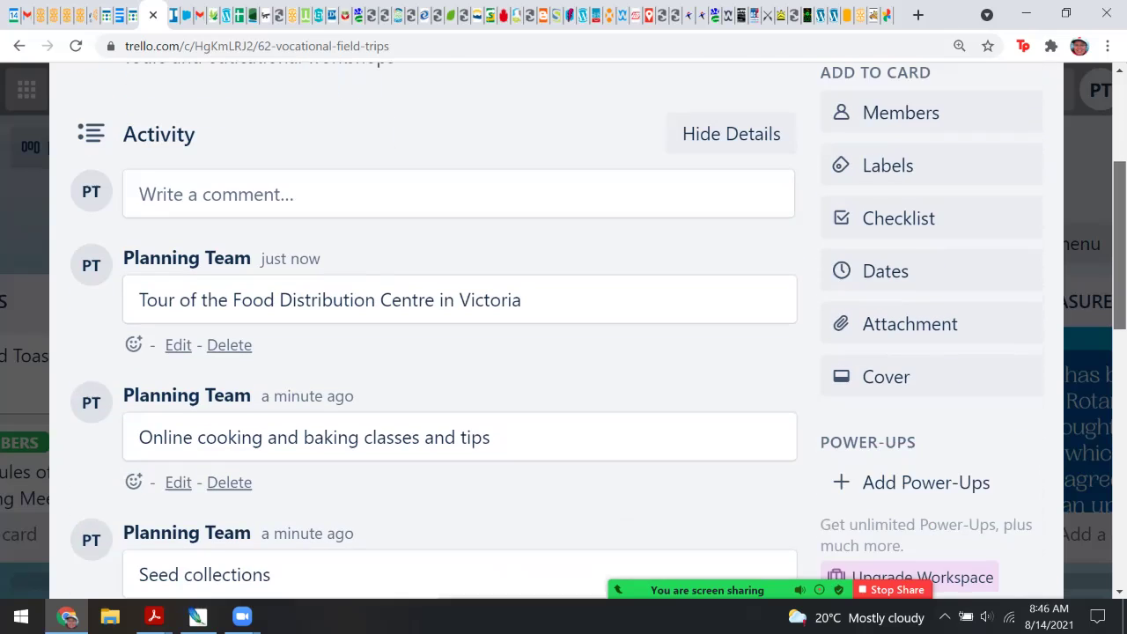
pyautogui.scroll(-2, 563, 353)
pyautogui.scroll(5, 563, 352)
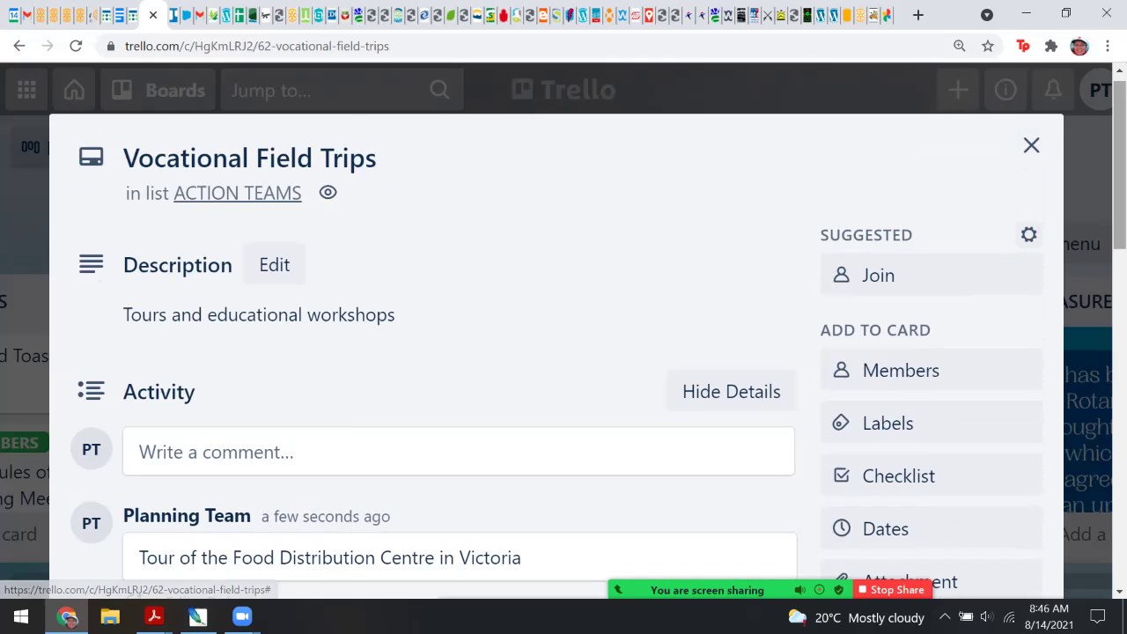
pyautogui.scroll(-1, 563, 352)
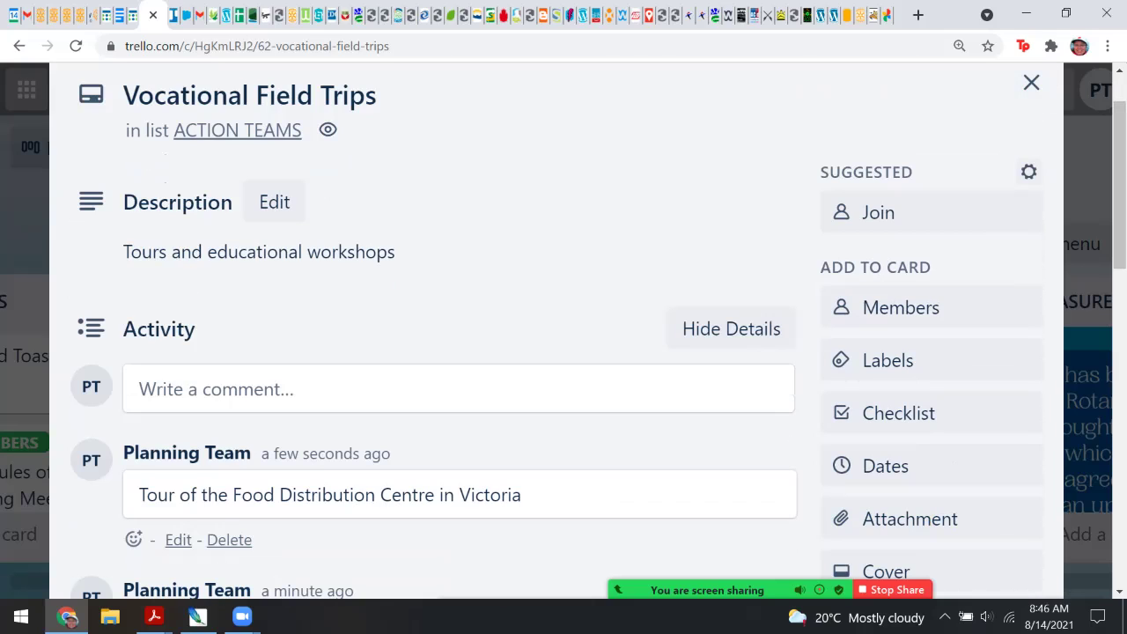
pyautogui.click(178, 540)
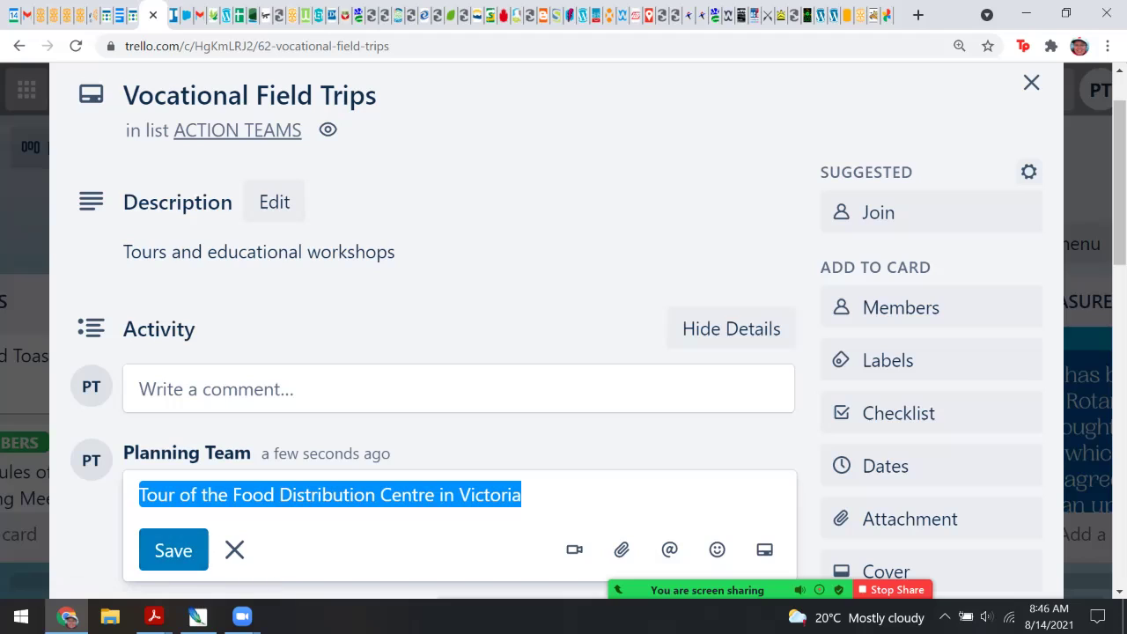
# Step: Append a note on possible up-Island expansion and which DG has the contact info, then save
pyautogui.click(522, 493)
pyautogui.write('(p')
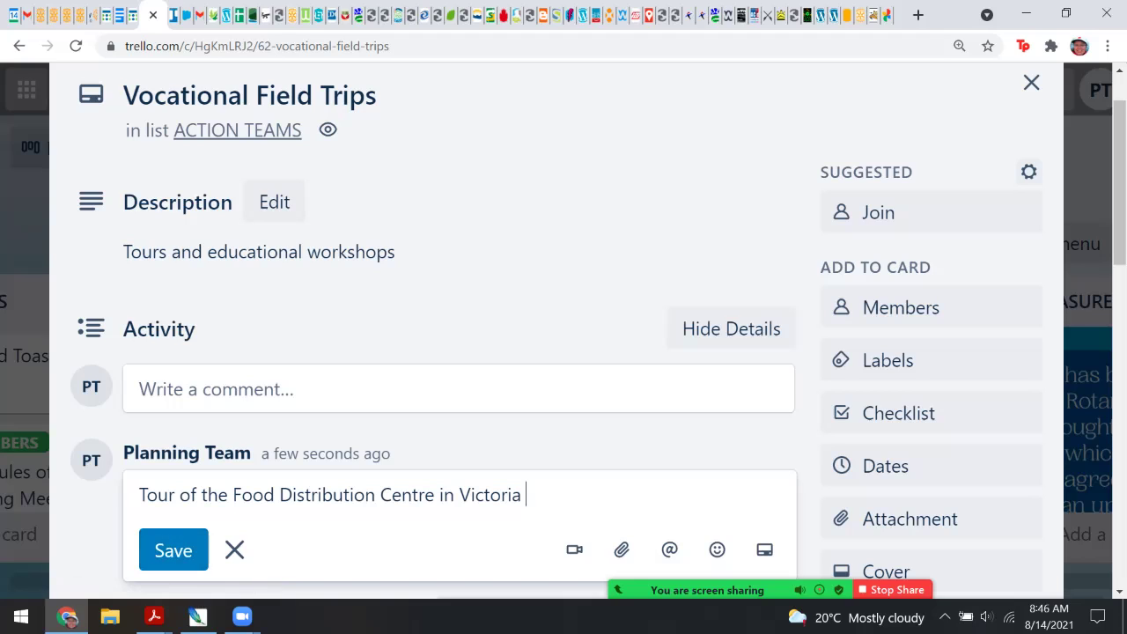
pyautogui.write('ossible exp')
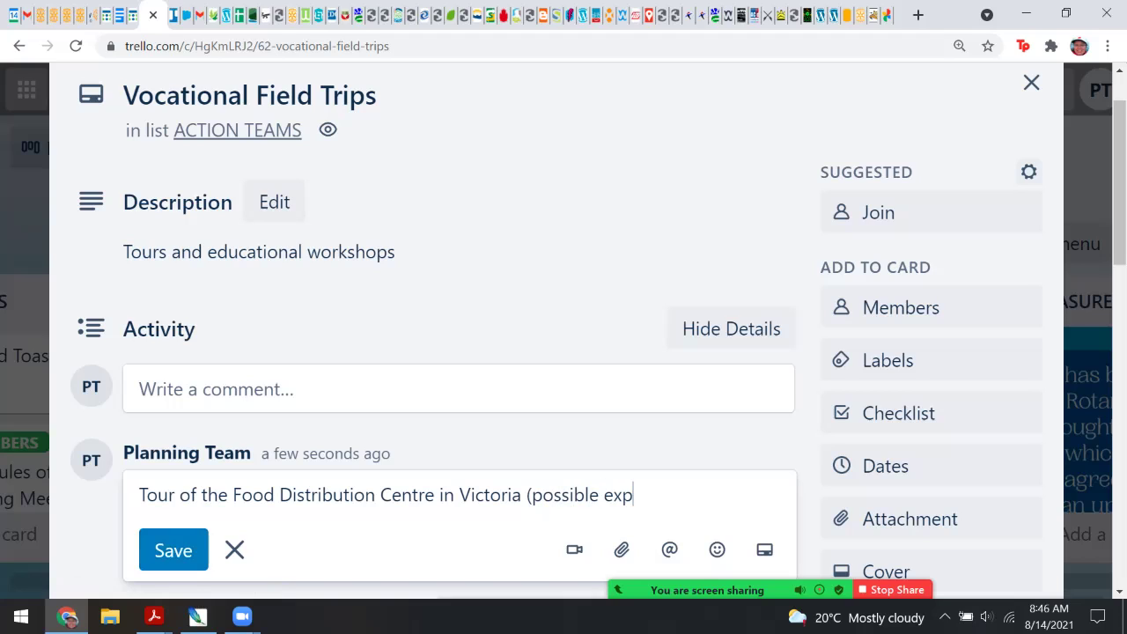
pyautogui.write('ansion to up-I')
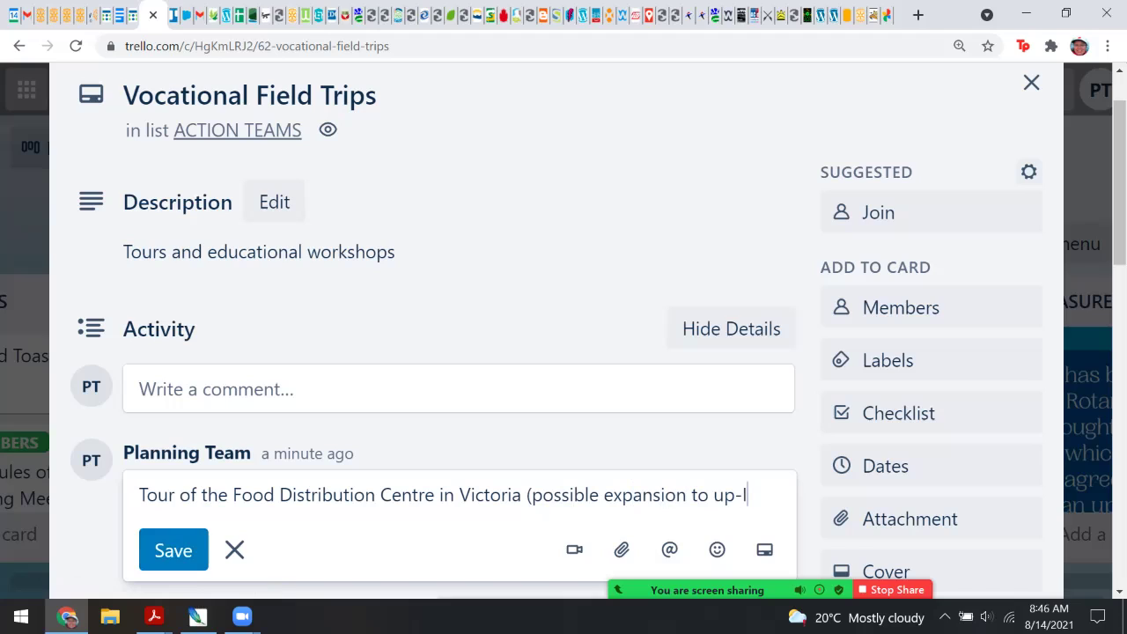
pyautogui.write('sland, Lo')
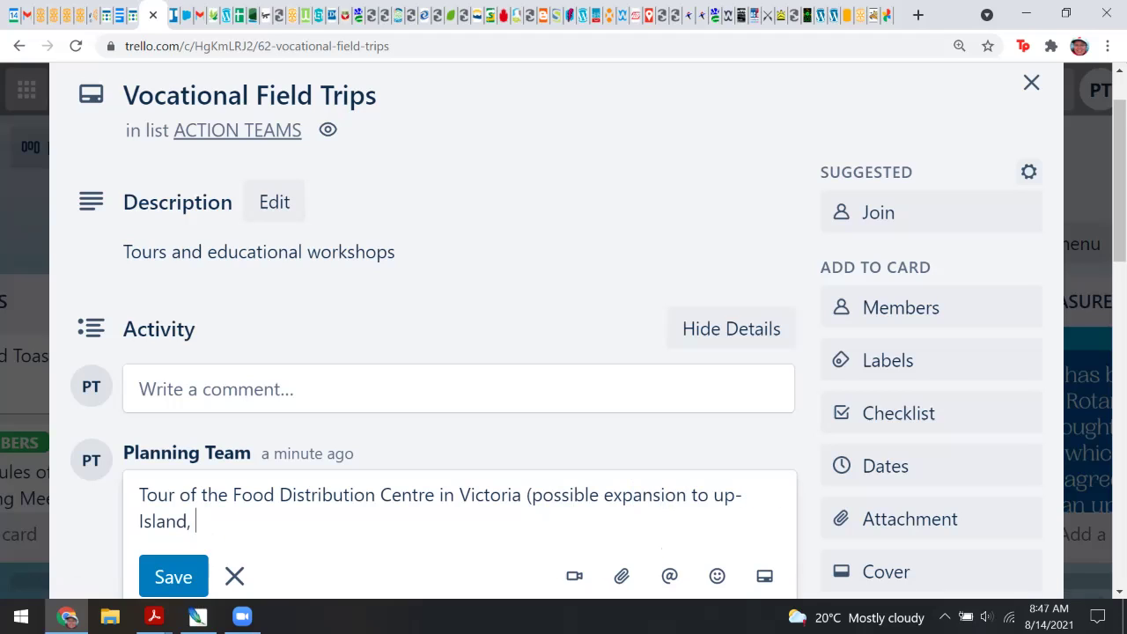
pyautogui.press('BackSpace')
pyautogui.press('BackSpace')
pyautogui.write('e contact info)')
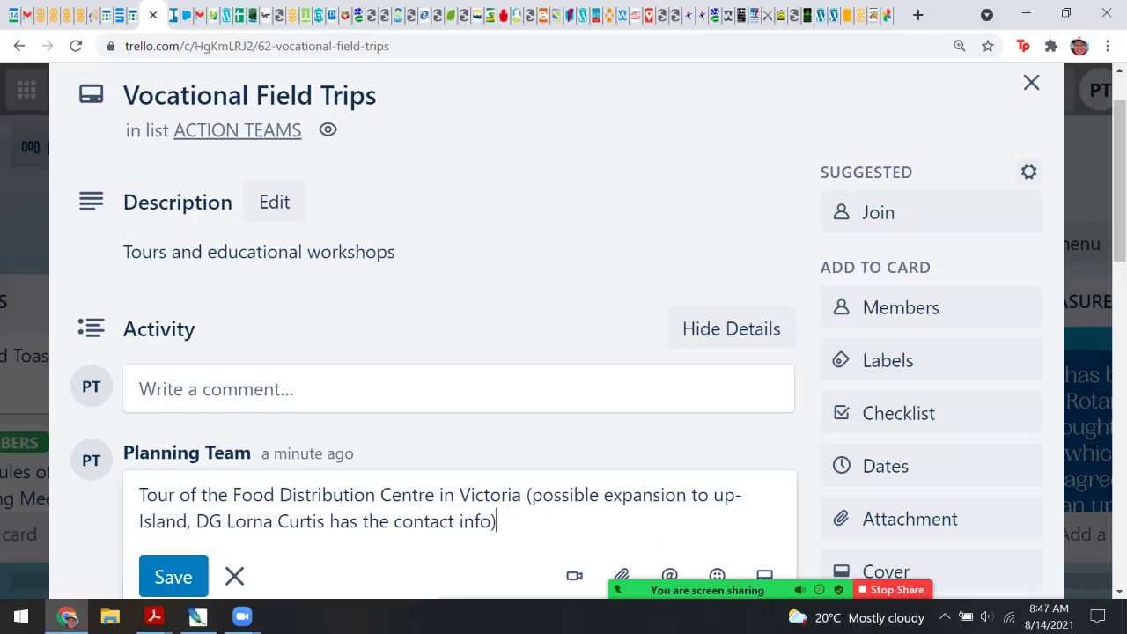
pyautogui.click(174, 576)
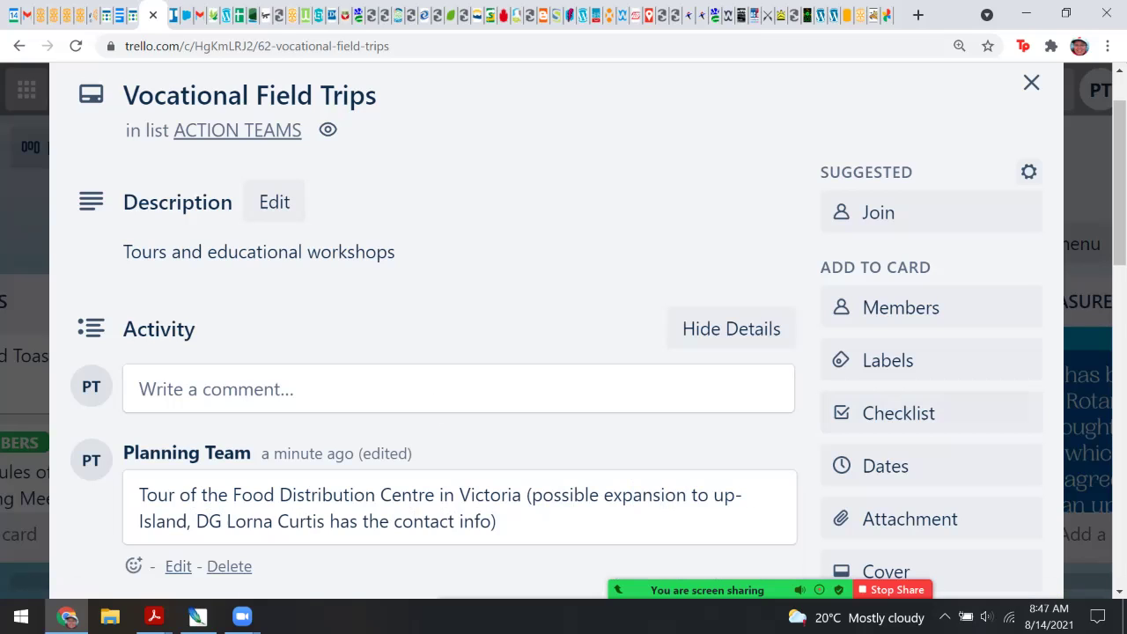
pyautogui.click(887, 360)
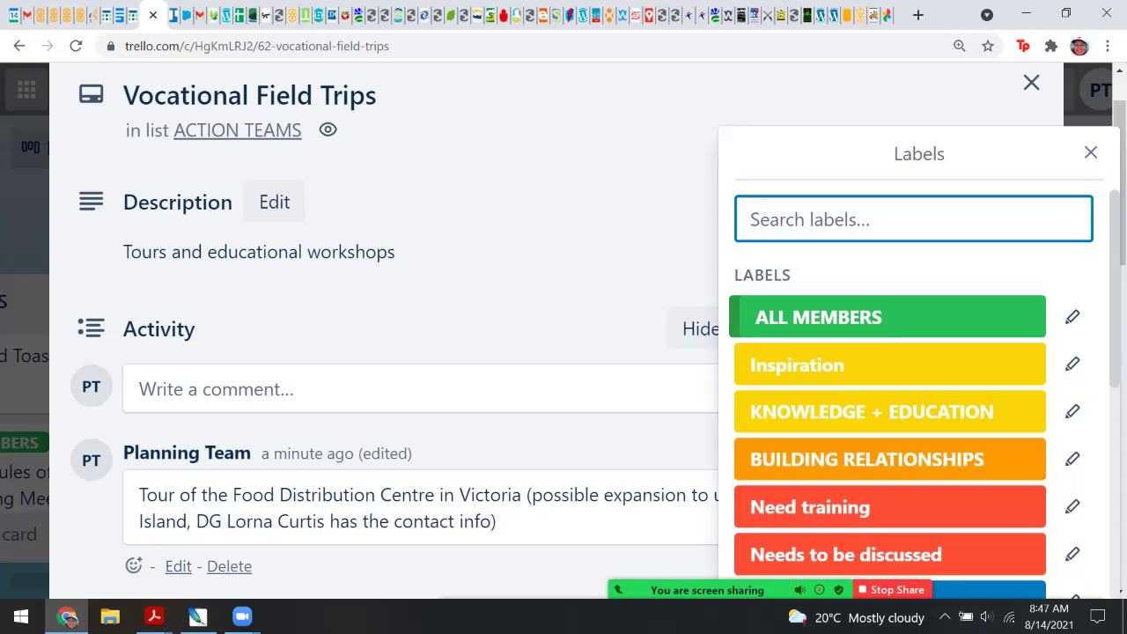
# Step: Add the 'Follow Up Asap' label to the Vocational Field Trips card from the label list
pyautogui.scroll(-1, 420, 352)
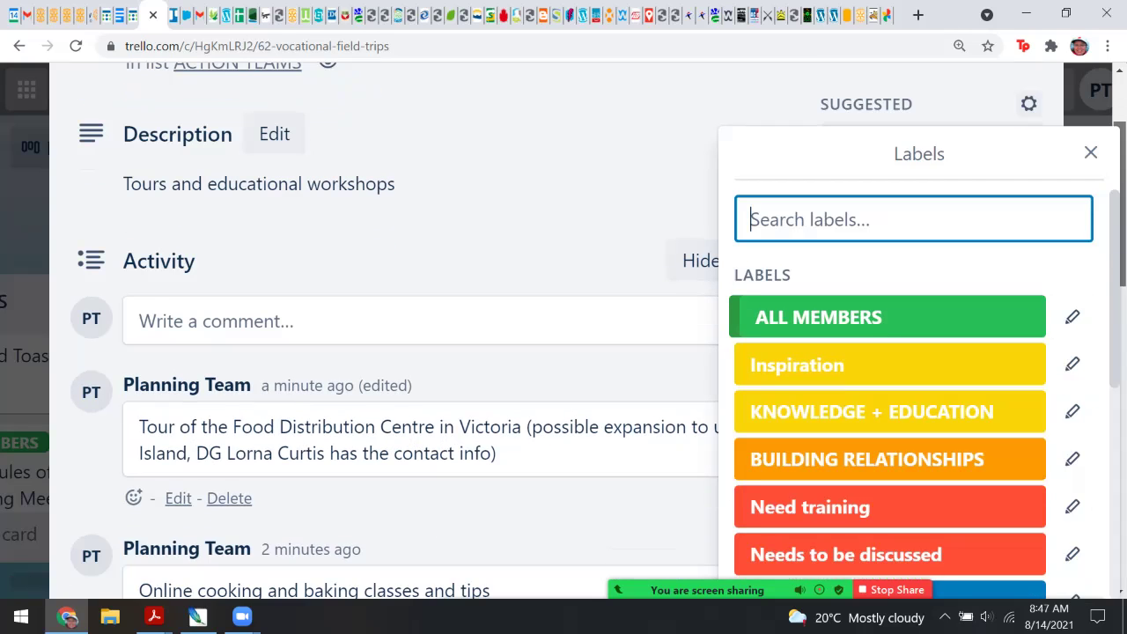
pyautogui.scroll(-1, 420, 352)
pyautogui.scroll(-3, 916, 388)
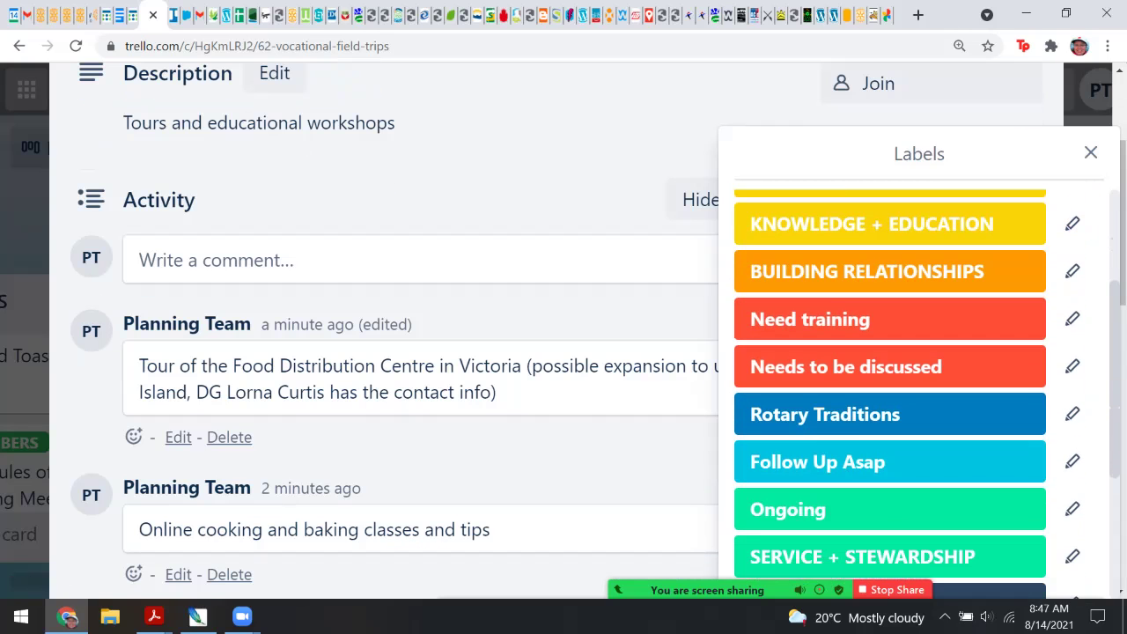
pyautogui.click(968, 462)
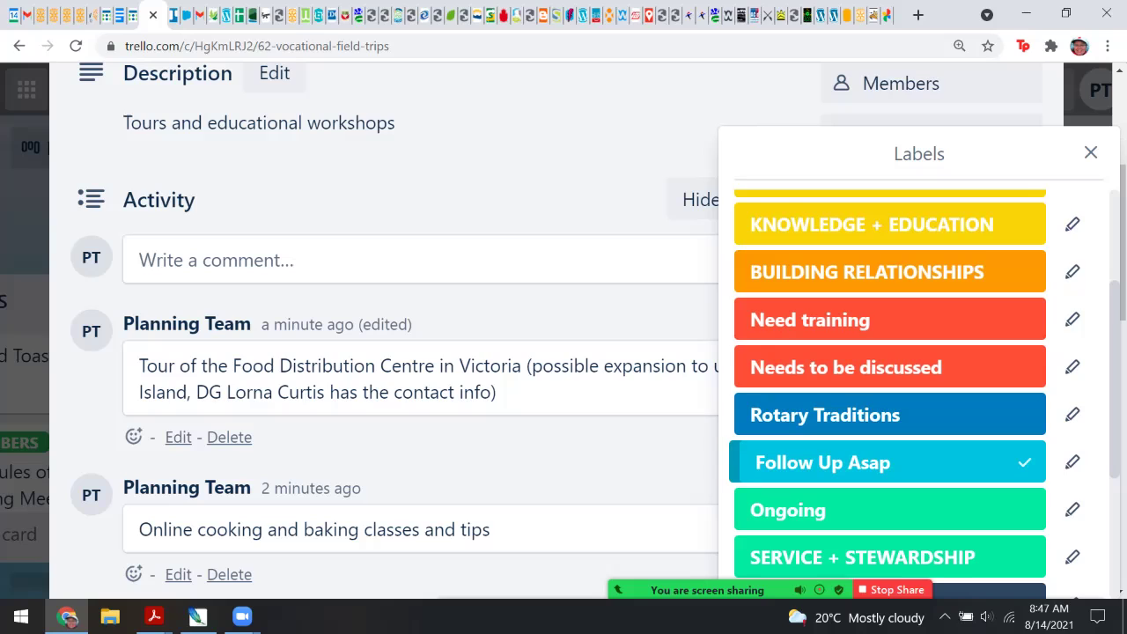
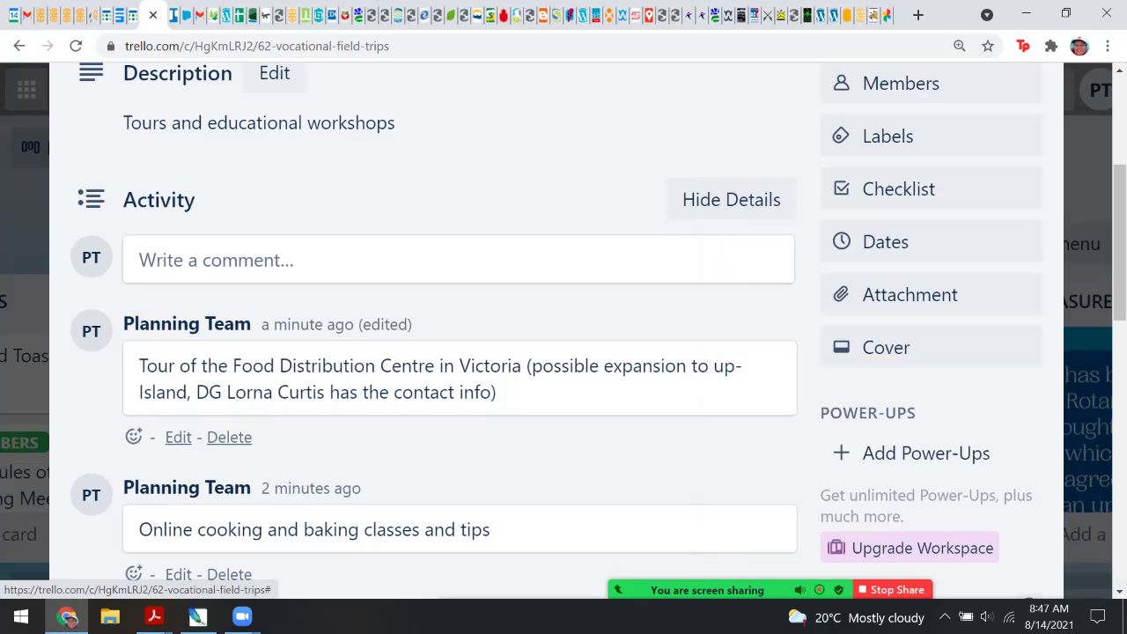
# Step: Close the Vocational Field Trips card and return to the EcoClub board
pyautogui.scroll(3, 563, 330)
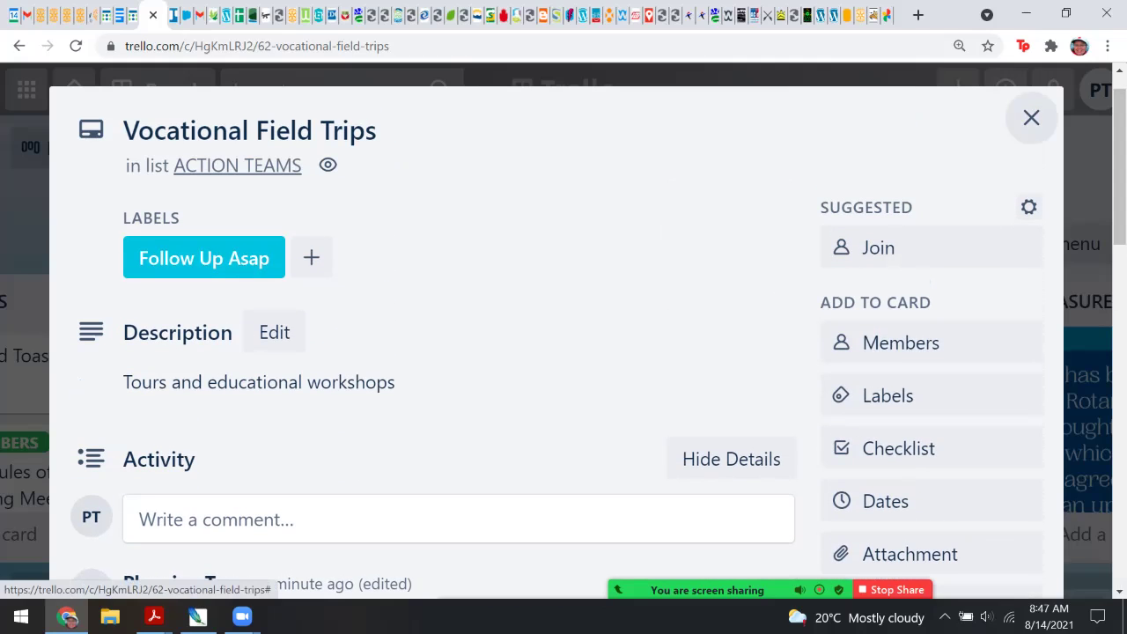
pyautogui.click(1031, 118)
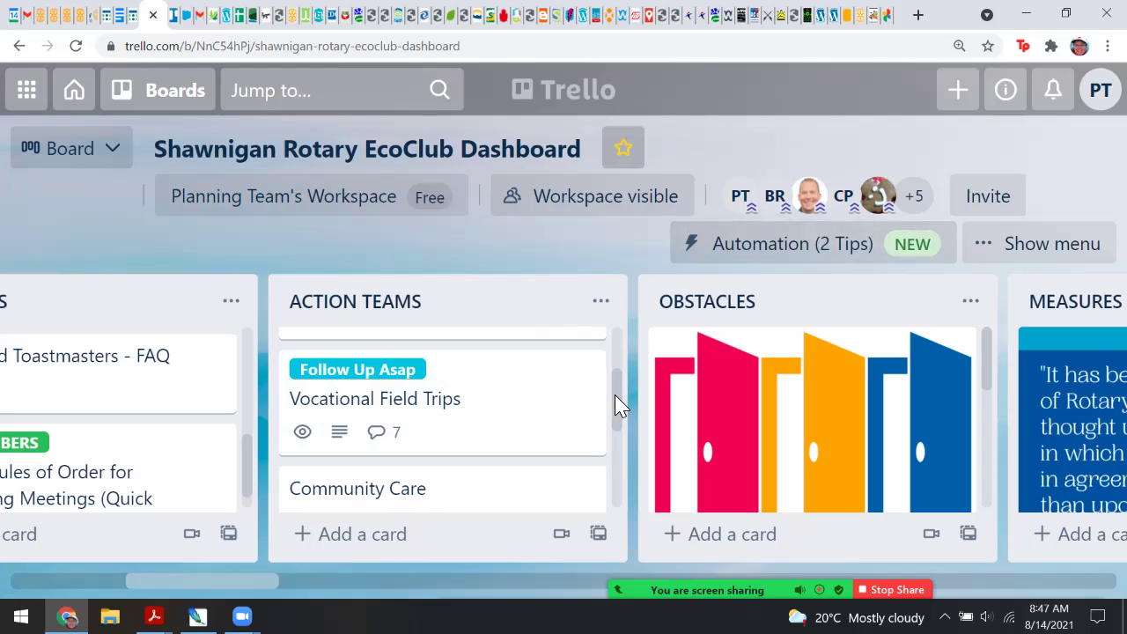
pyautogui.scroll(-2, 620, 402)
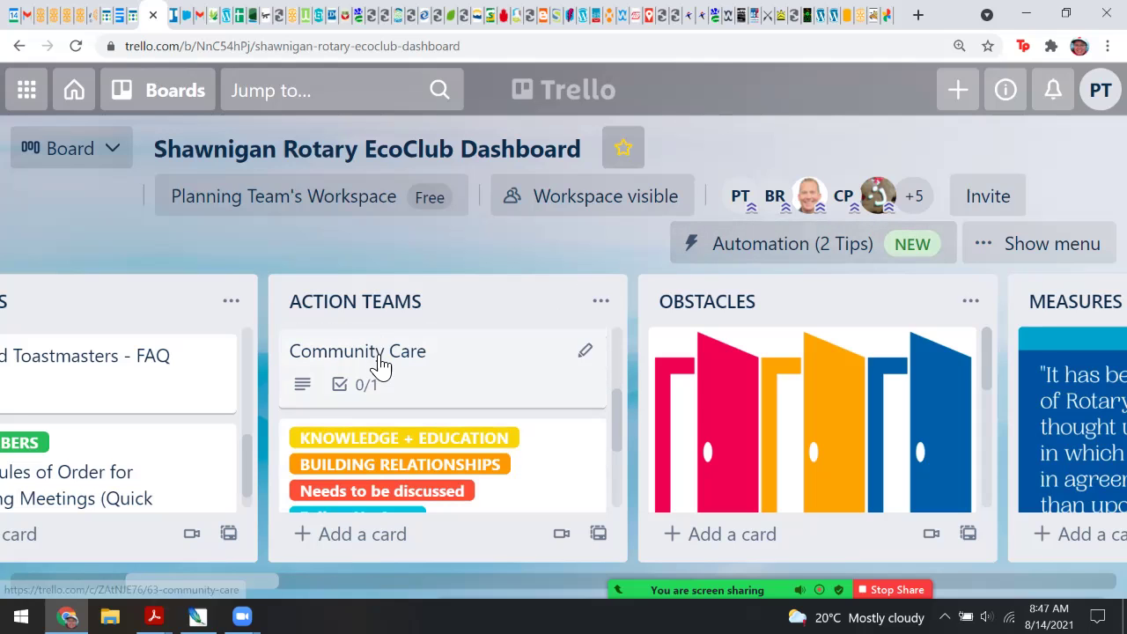
# Step: Open the Community Care card, read its description and Ideas checklist, then close it
pyautogui.click(377, 362)
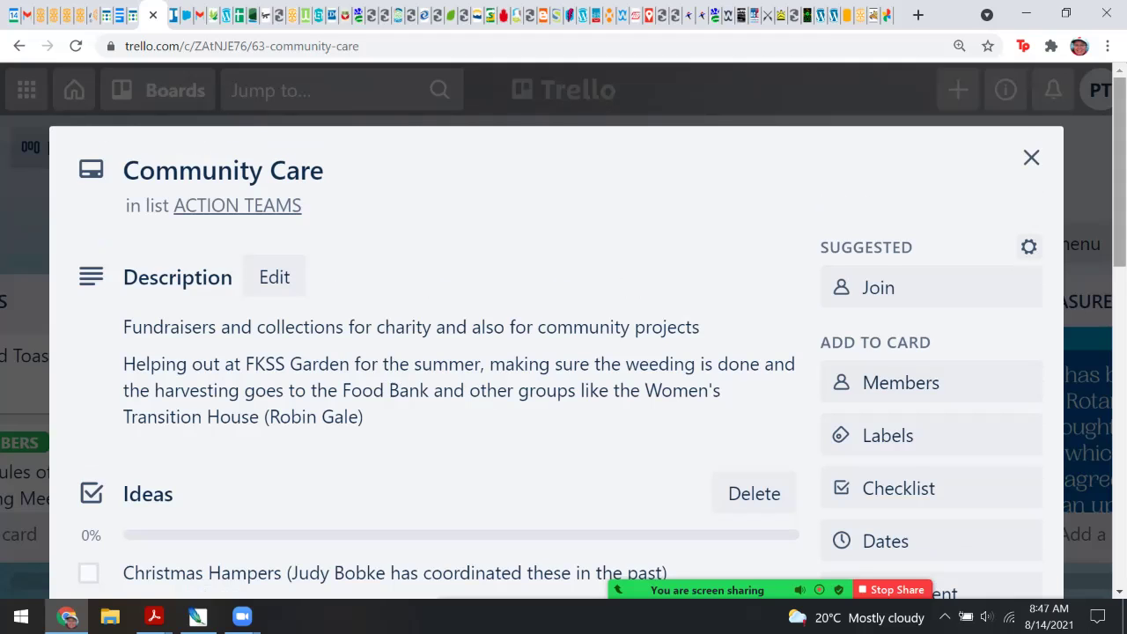
pyautogui.scroll(-1, 563, 352)
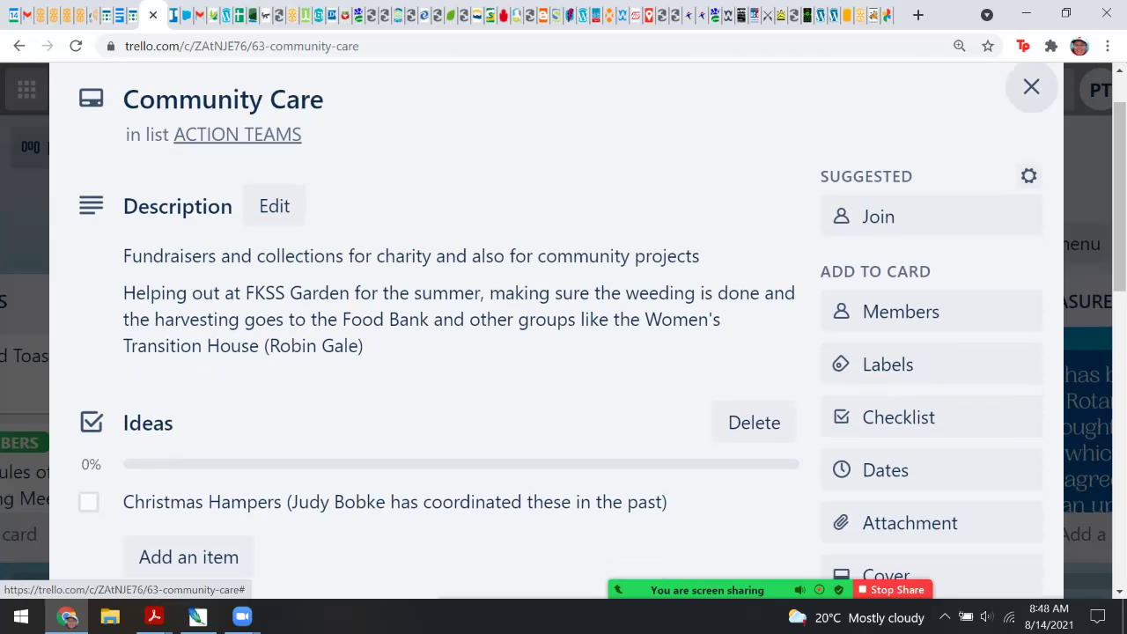
pyautogui.click(1031, 87)
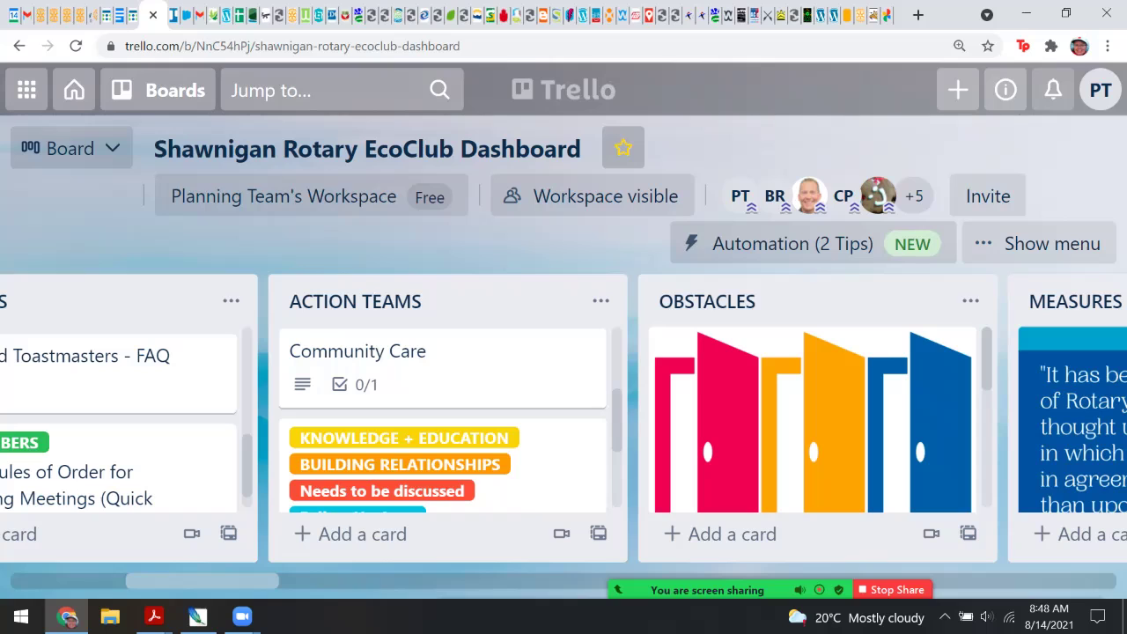
# Step: Zoom Chrome out to 125%, restore the window, and scroll the Action Teams list
pyautogui.click(1107, 46)
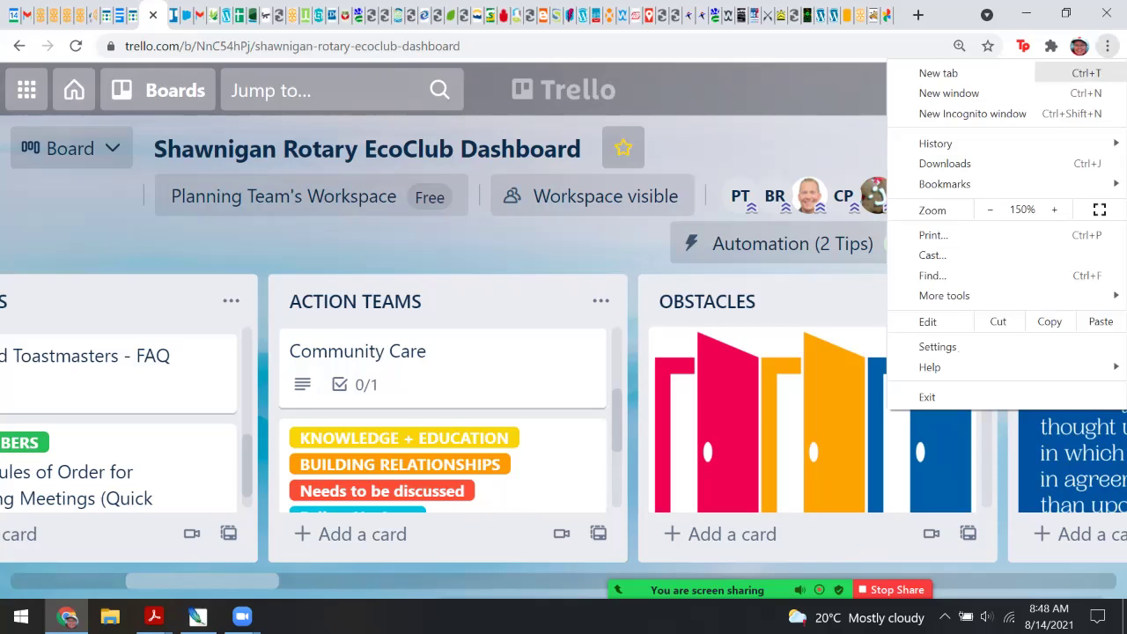
pyautogui.click(989, 210)
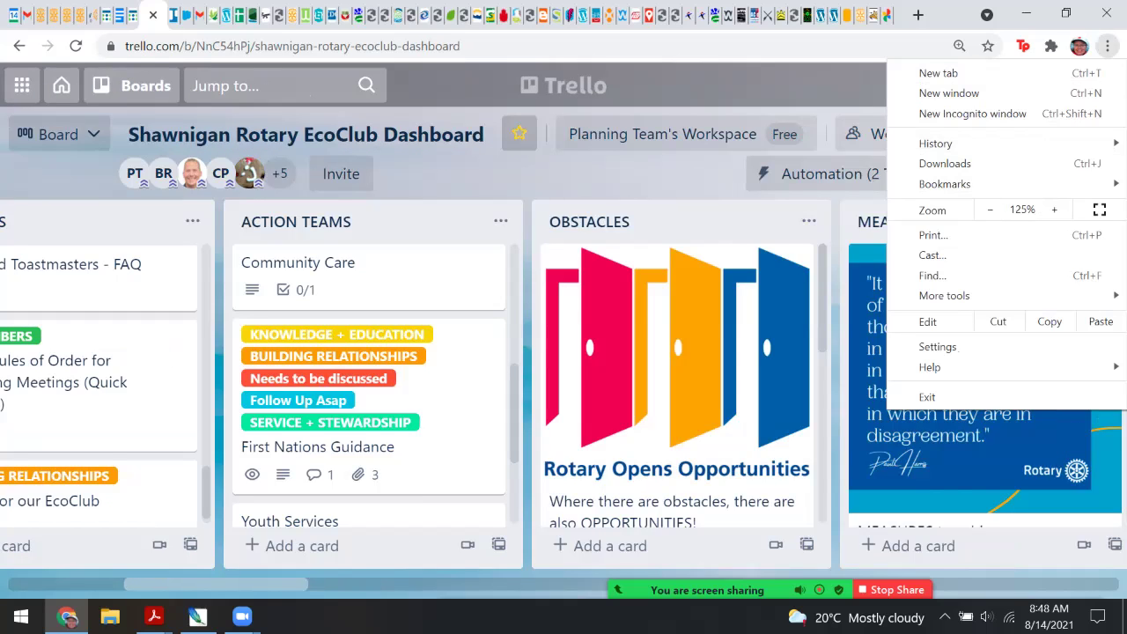
pyautogui.click(1025, 14)
pyautogui.click(1025, 13)
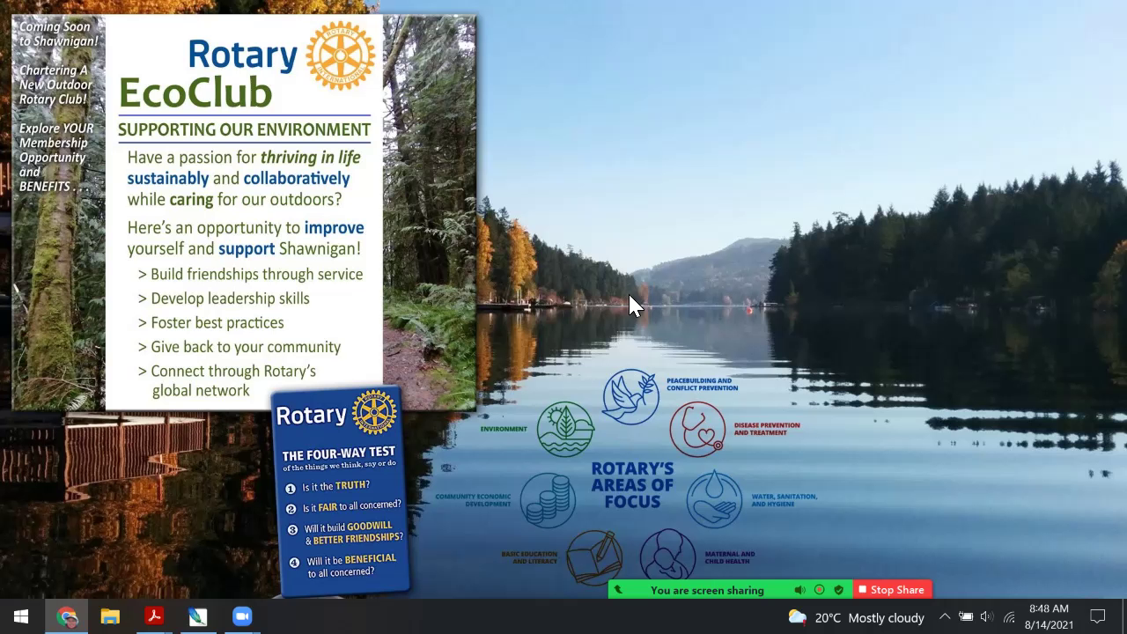
pyautogui.click(55, 611)
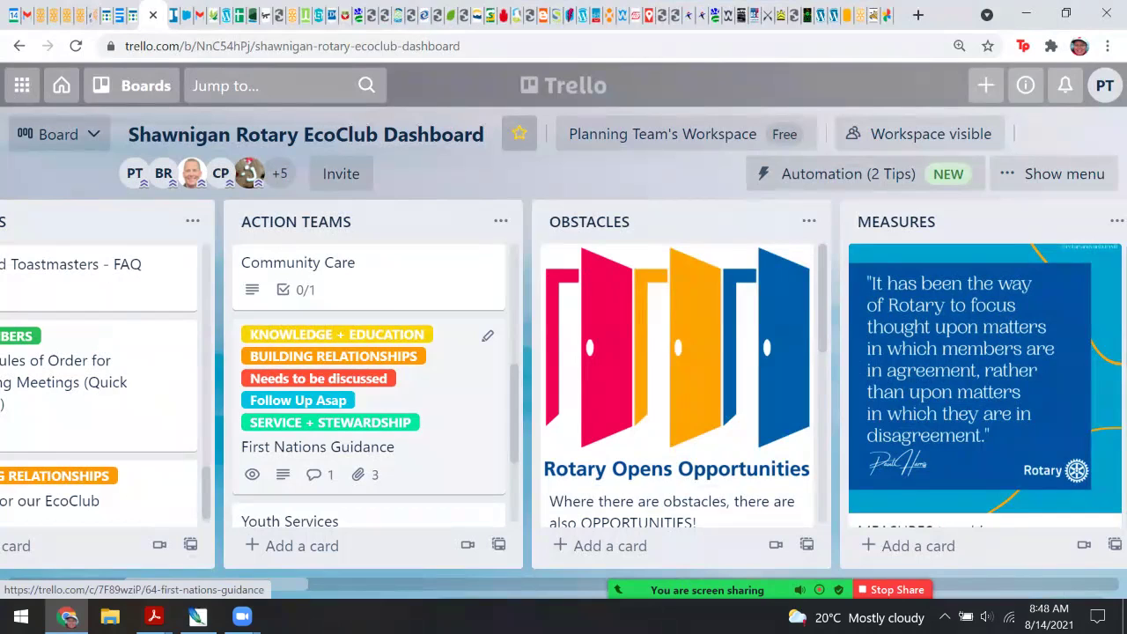
pyautogui.scroll(-3, 369, 387)
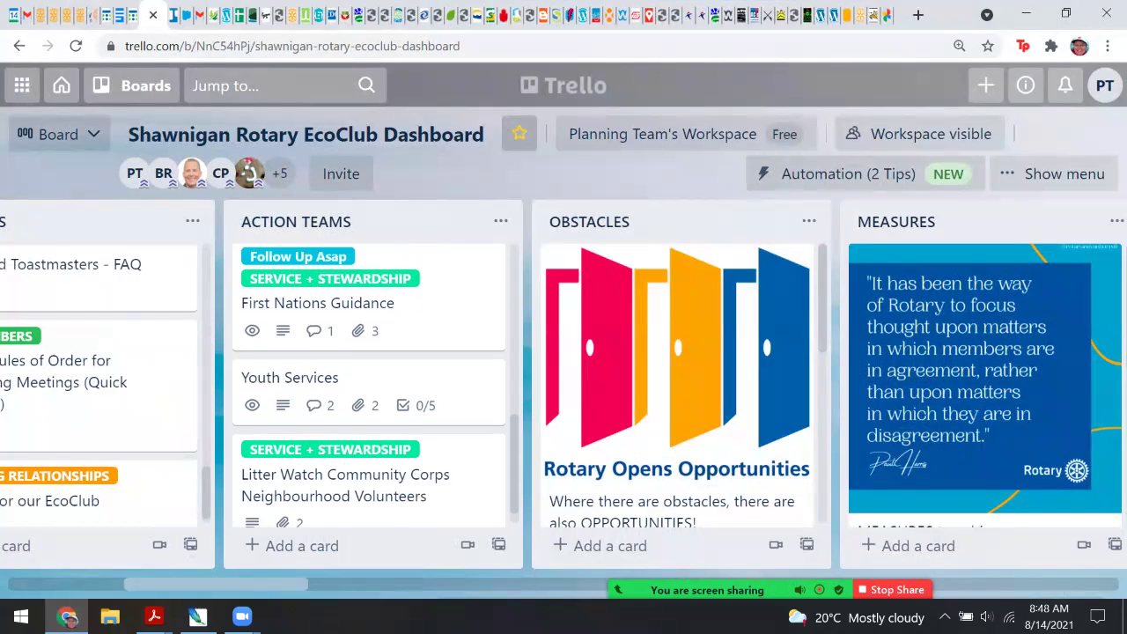
pyautogui.scroll(2, 369, 386)
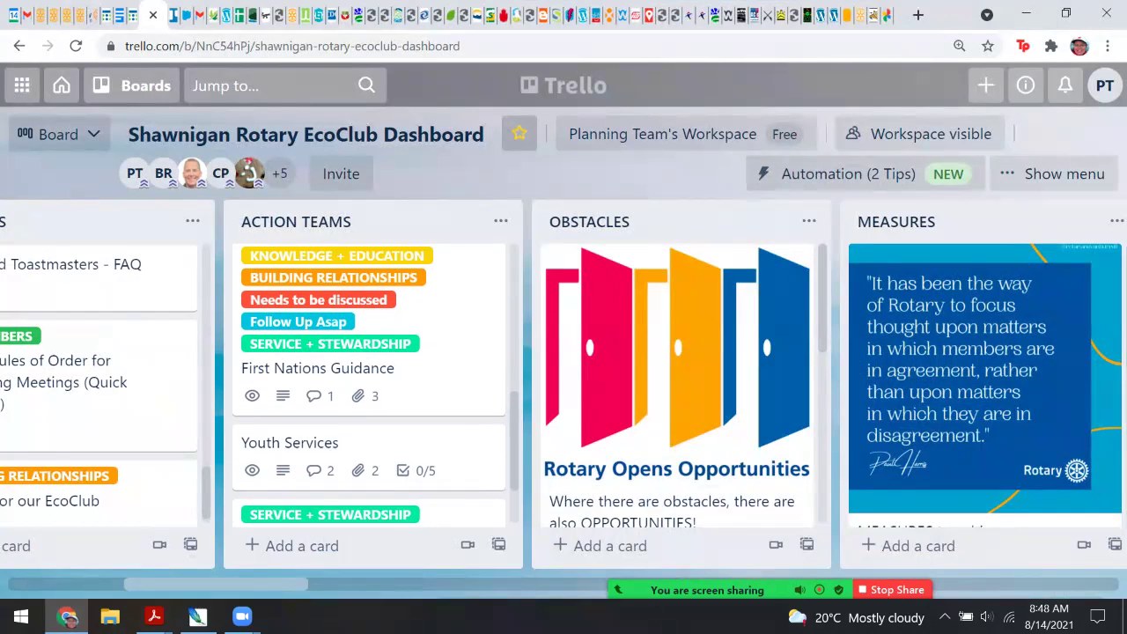
pyautogui.click(382, 396)
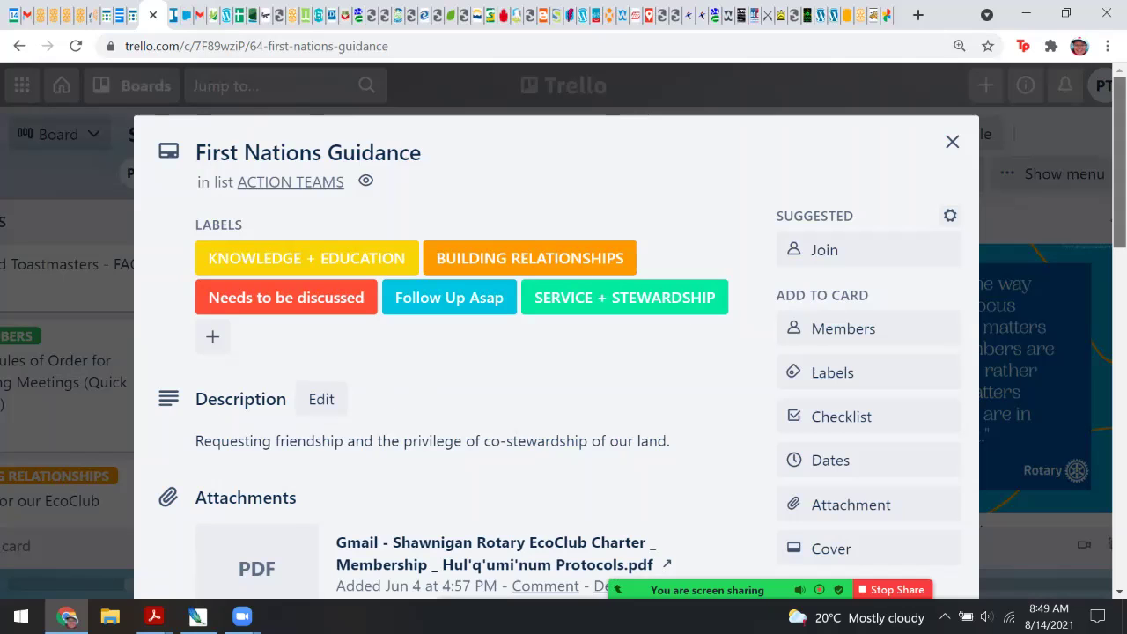
pyautogui.scroll(-2, 556, 352)
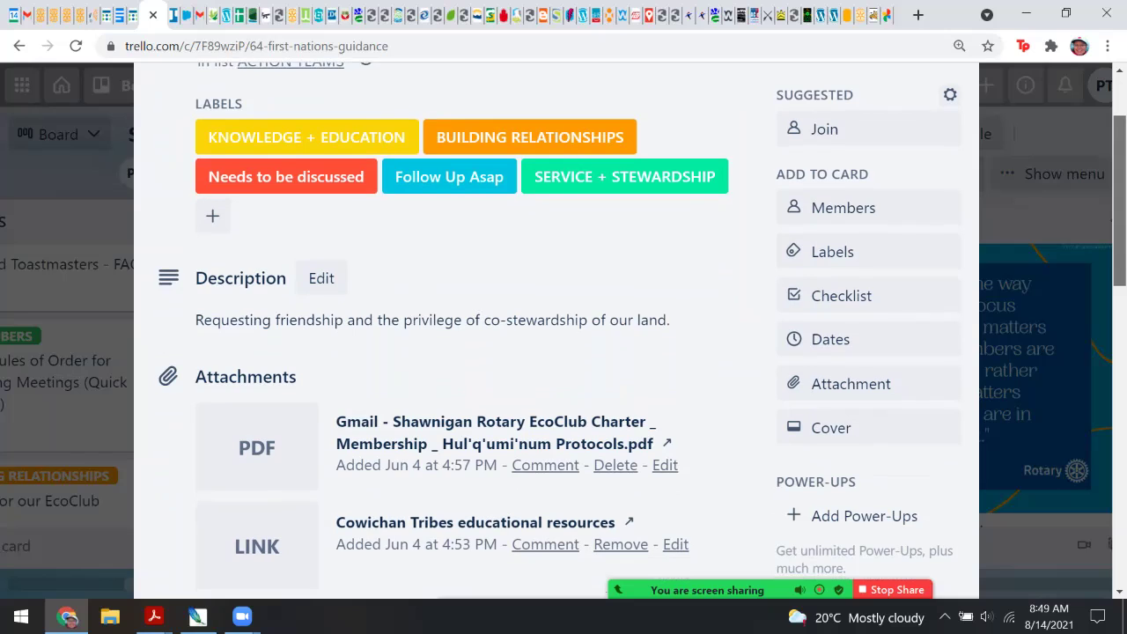
pyautogui.scroll(1, 556, 352)
pyautogui.scroll(1, 557, 352)
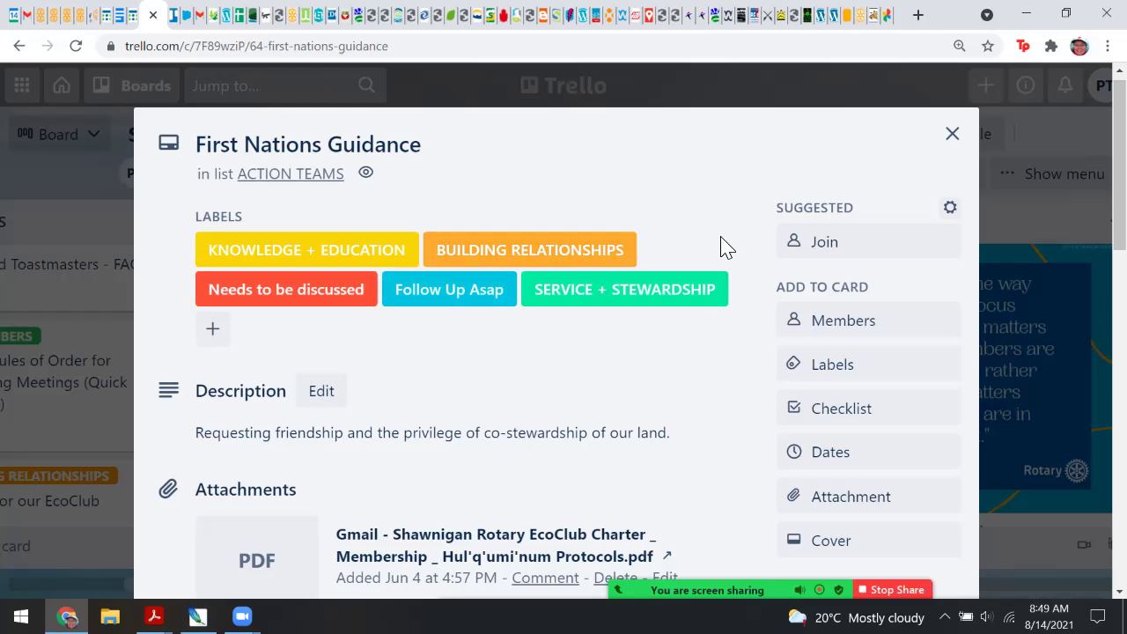
pyautogui.click(952, 133)
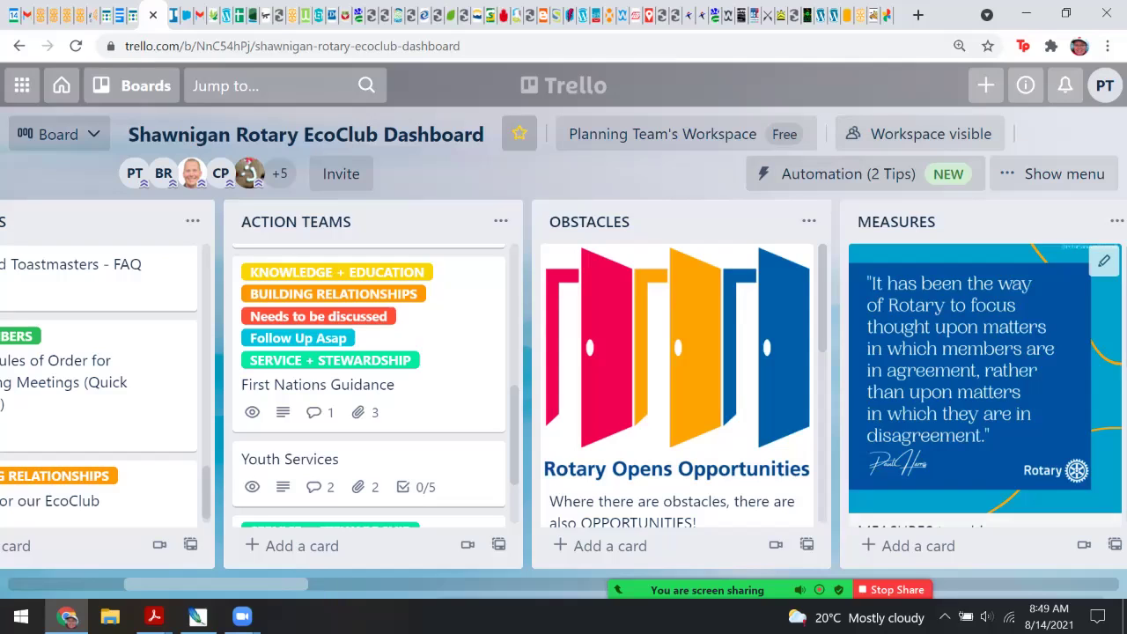
pyautogui.scroll(-1, 369, 388)
pyautogui.scroll(-1, 369, 387)
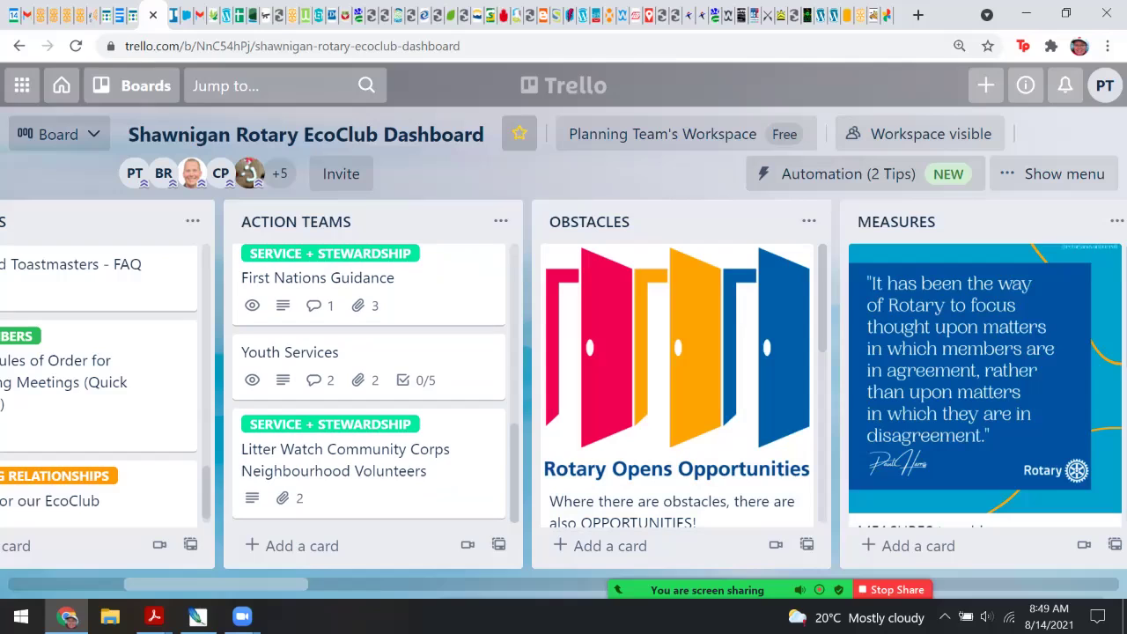
pyautogui.scroll(1, 369, 387)
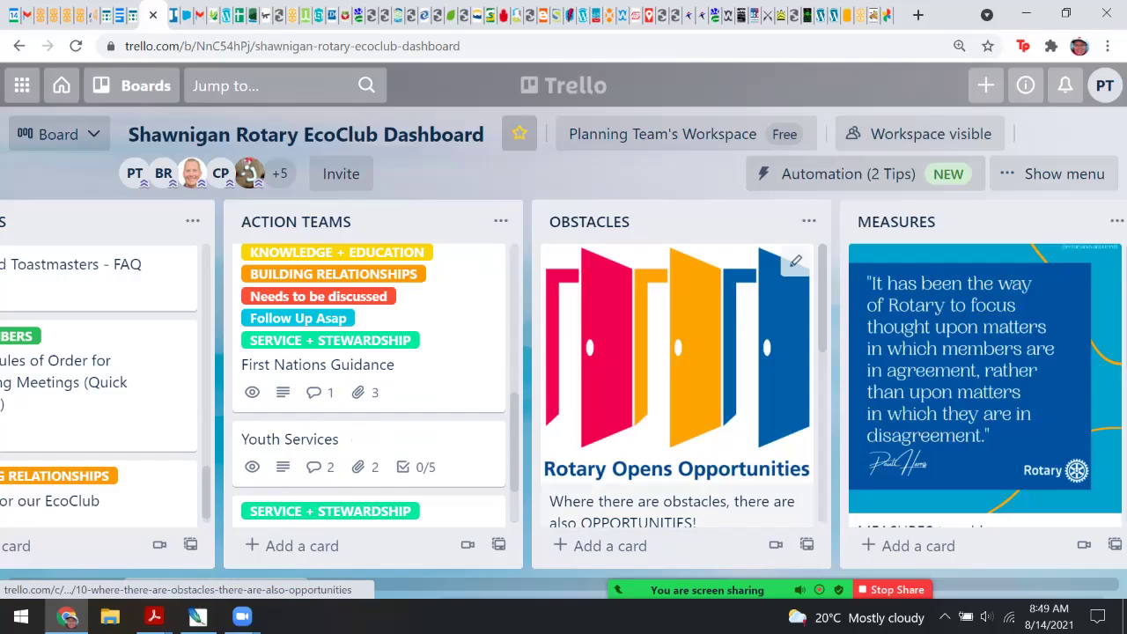
pyautogui.scroll(-1, 686, 385)
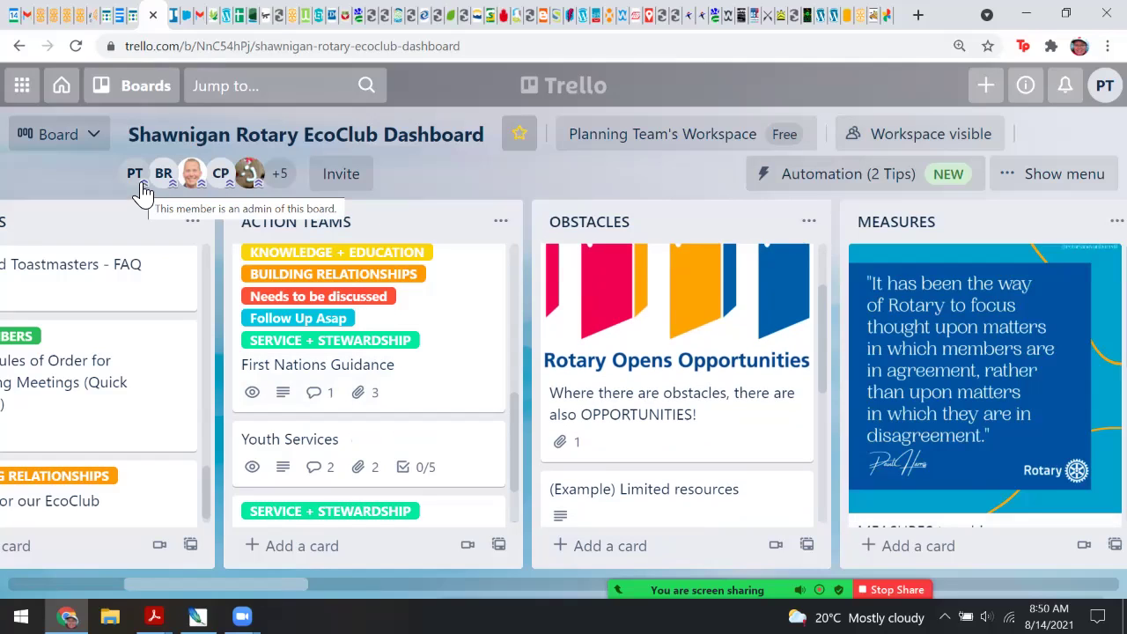
pyautogui.click(342, 176)
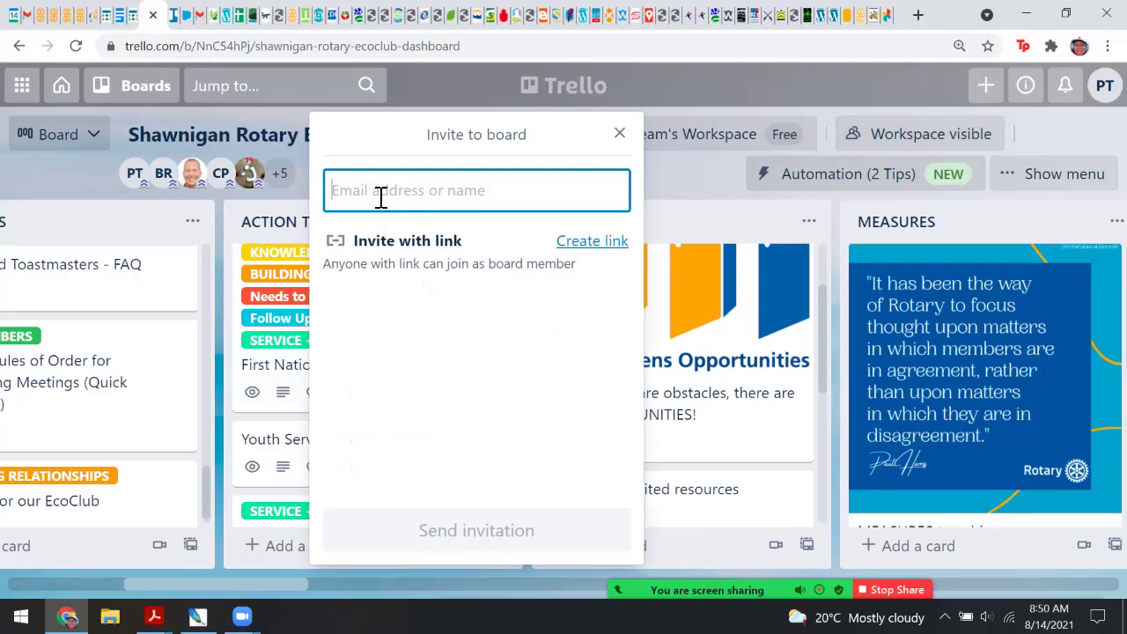
pyautogui.click(620, 138)
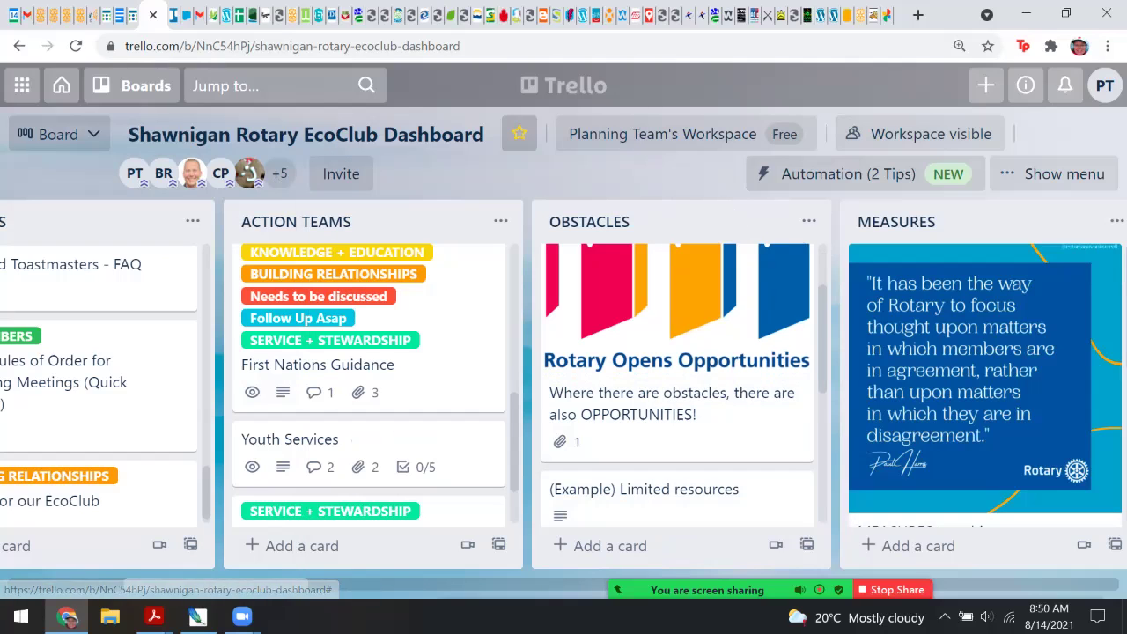
# Step: Scroll the board right past Communications to the Club Activities+Events, Topics + Guest Speakers and Advertising lists
pyautogui.hscroll(3, 563, 384)
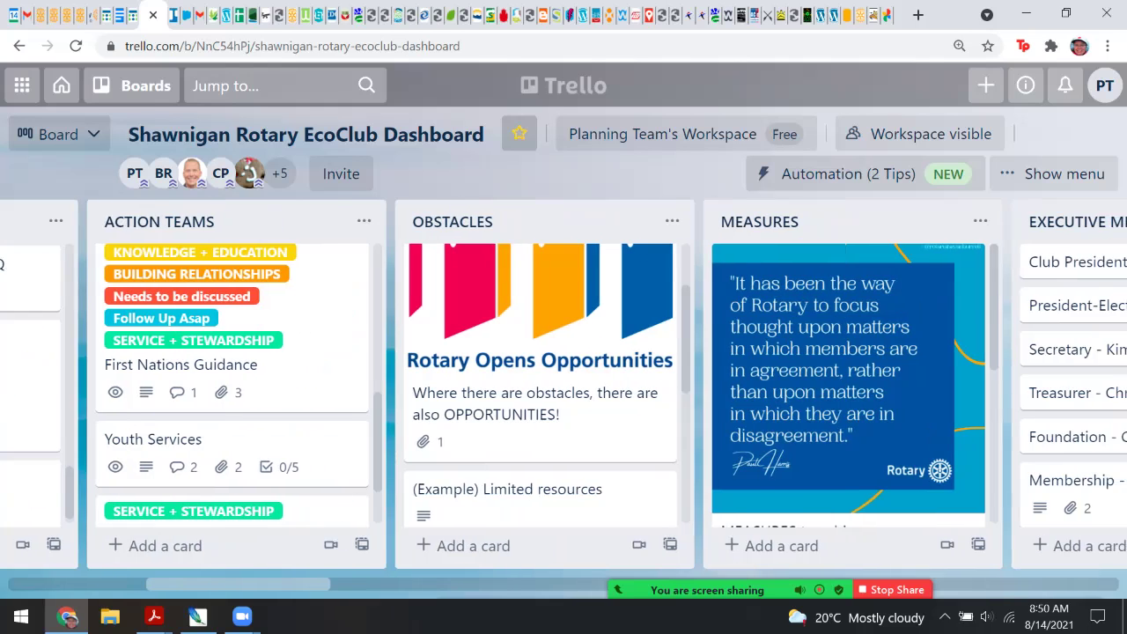
pyautogui.hscroll(1, 563, 384)
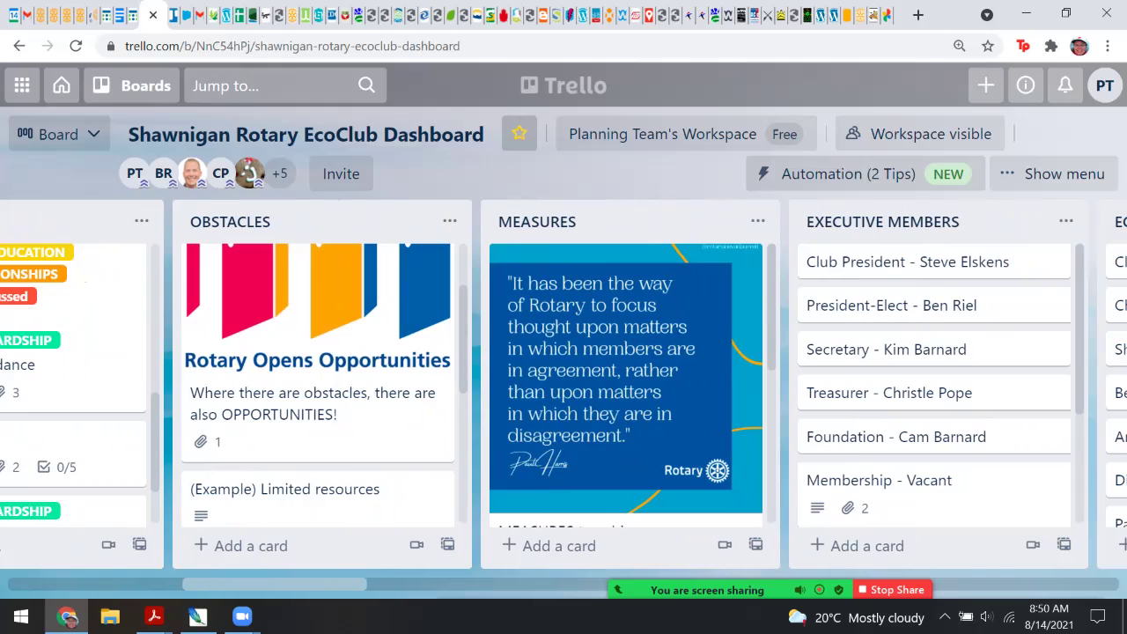
pyautogui.hscroll(3, 563, 384)
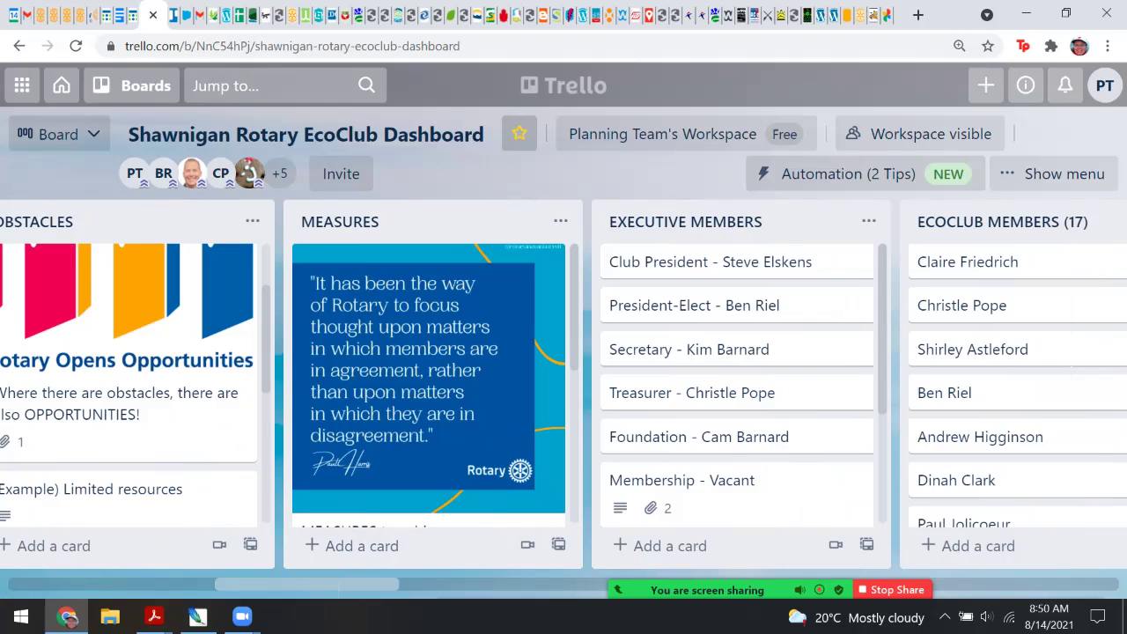
pyautogui.hscroll(6, 563, 384)
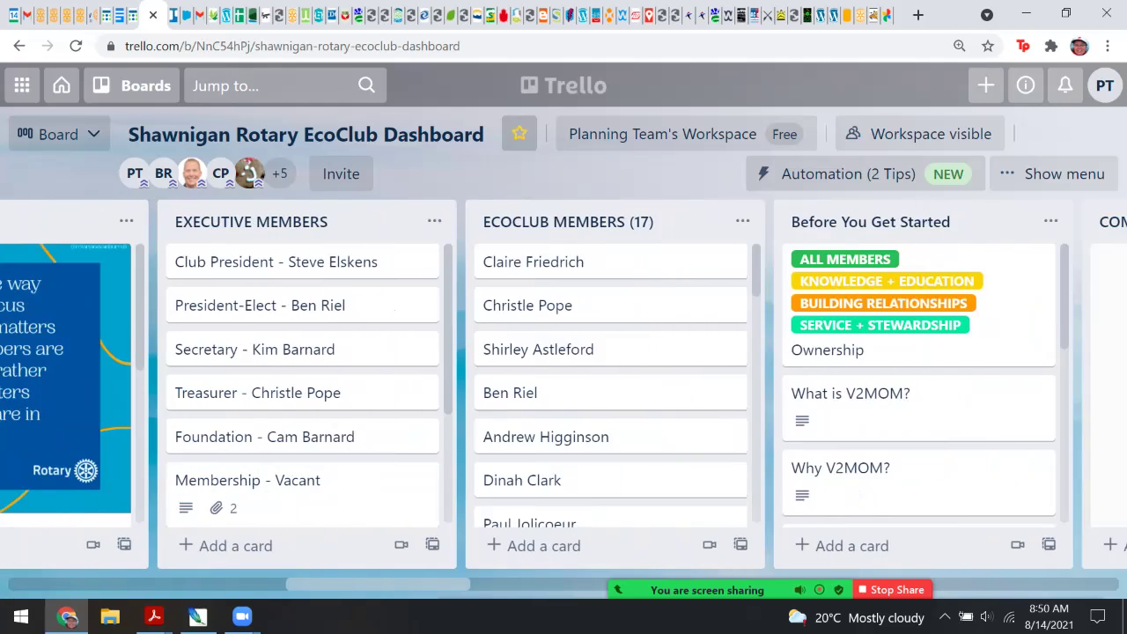
pyautogui.hscroll(2, 563, 384)
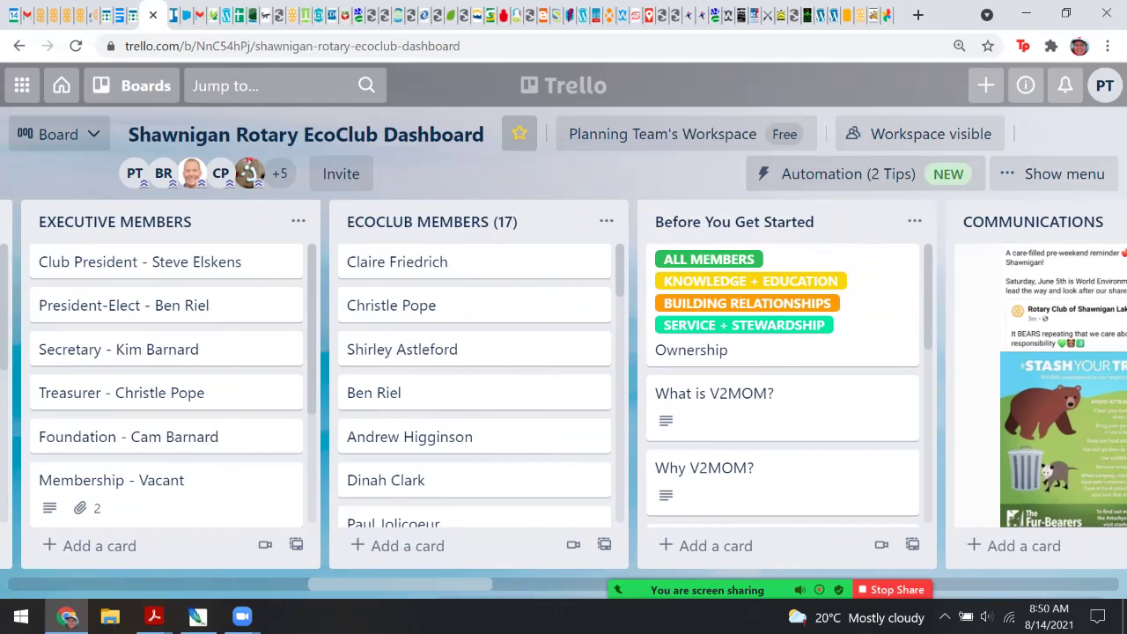
pyautogui.hscroll(2, 563, 384)
pyautogui.hscroll(2, 563, 384)
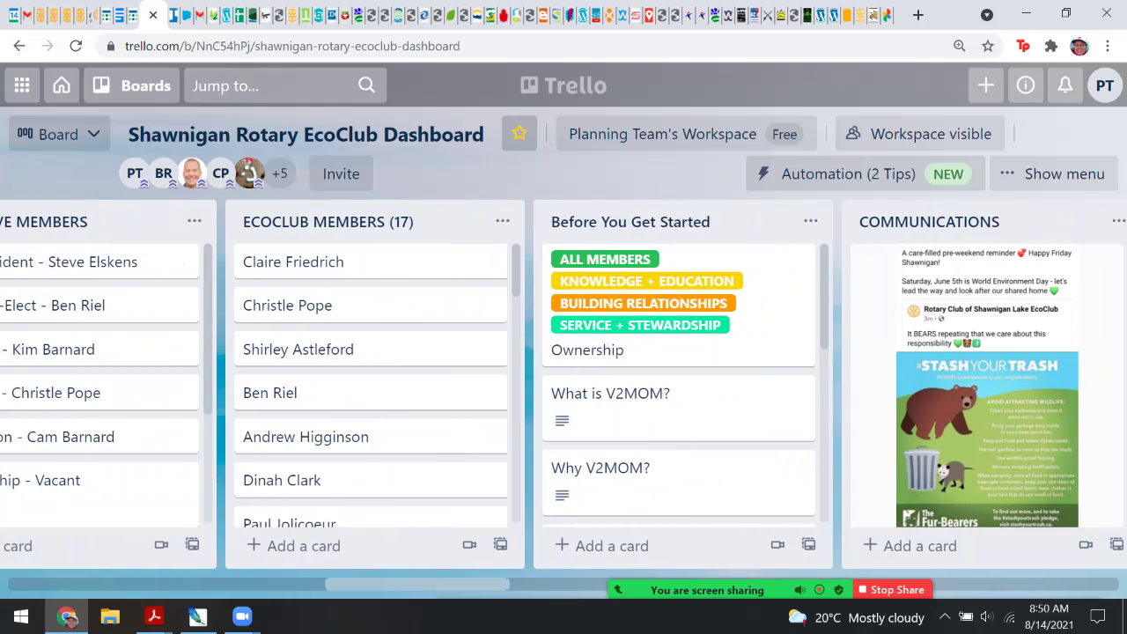
pyautogui.hscroll(4, 563, 387)
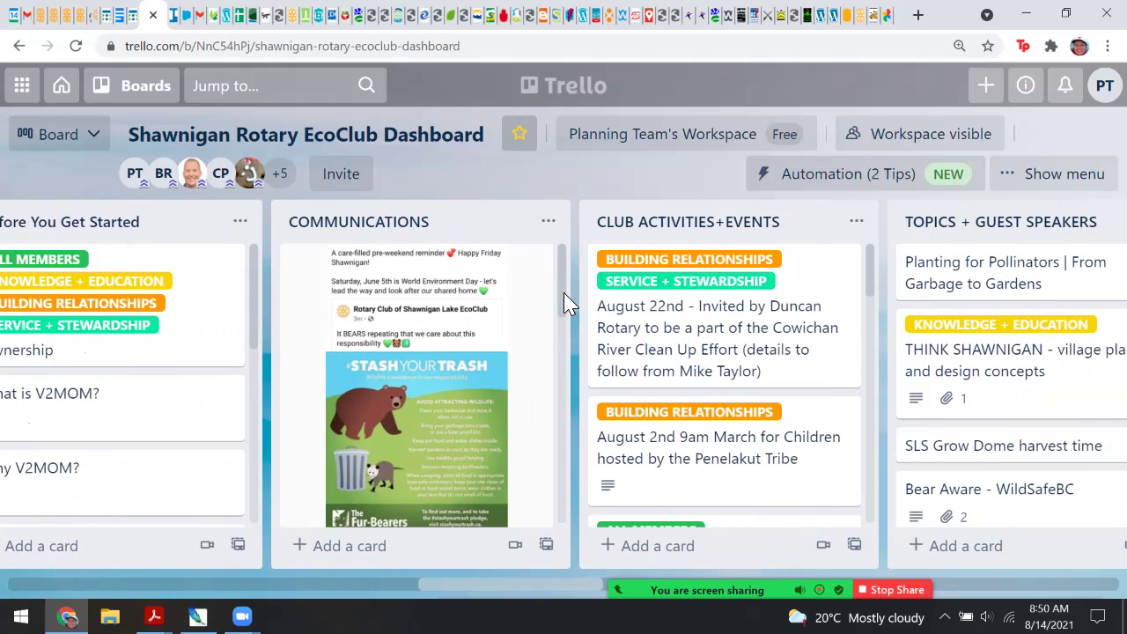
pyautogui.moveTo(564, 294); pyautogui.dragTo(579, 484)
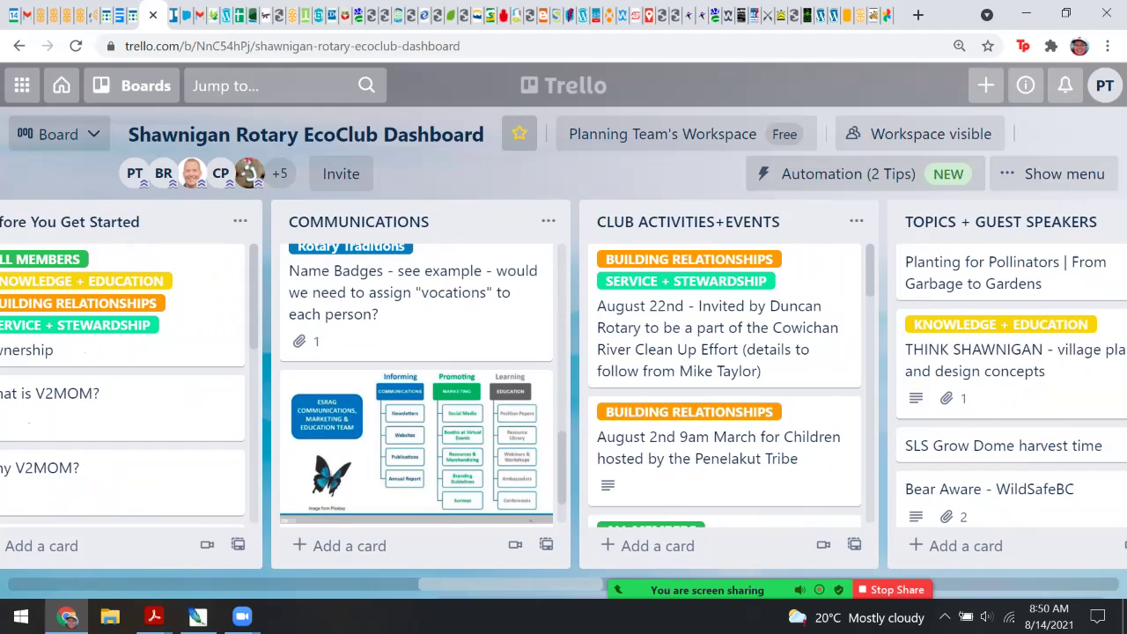
pyautogui.scroll(-2, 416, 386)
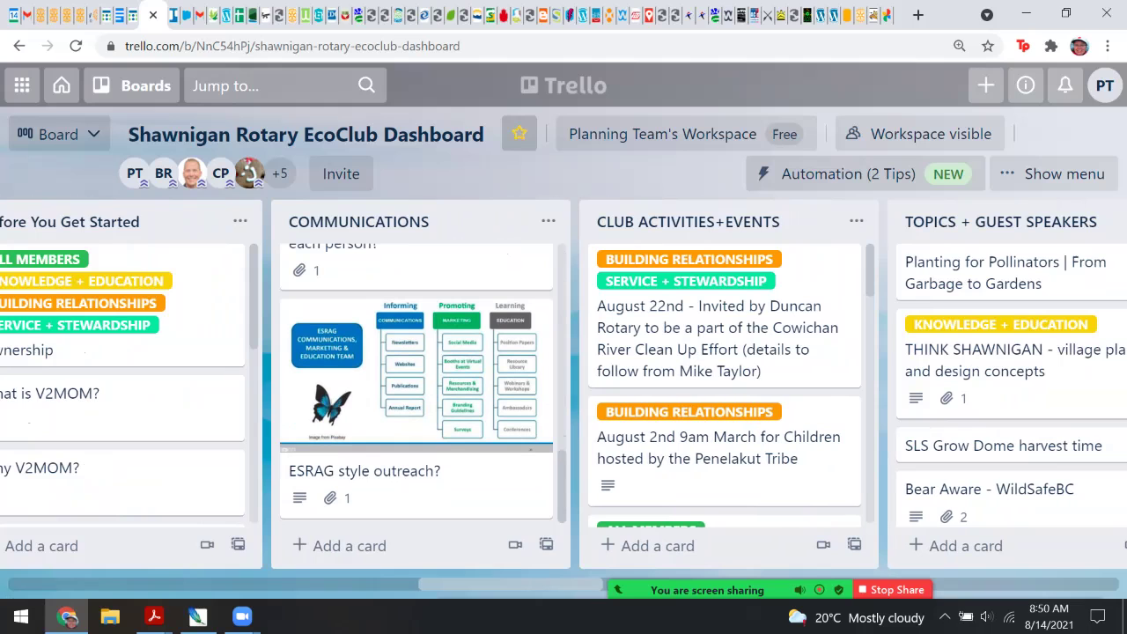
pyautogui.hscroll(3, 563, 387)
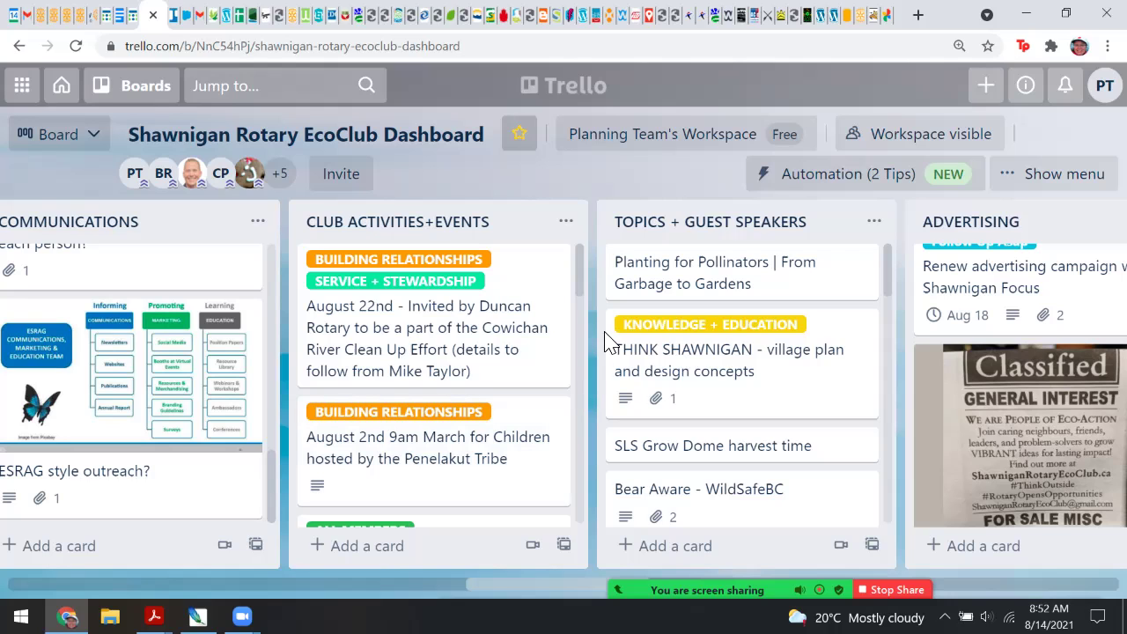
# Step: Open the August 2nd March for Children card to review it, then close it
pyautogui.scroll(-2, 586, 298)
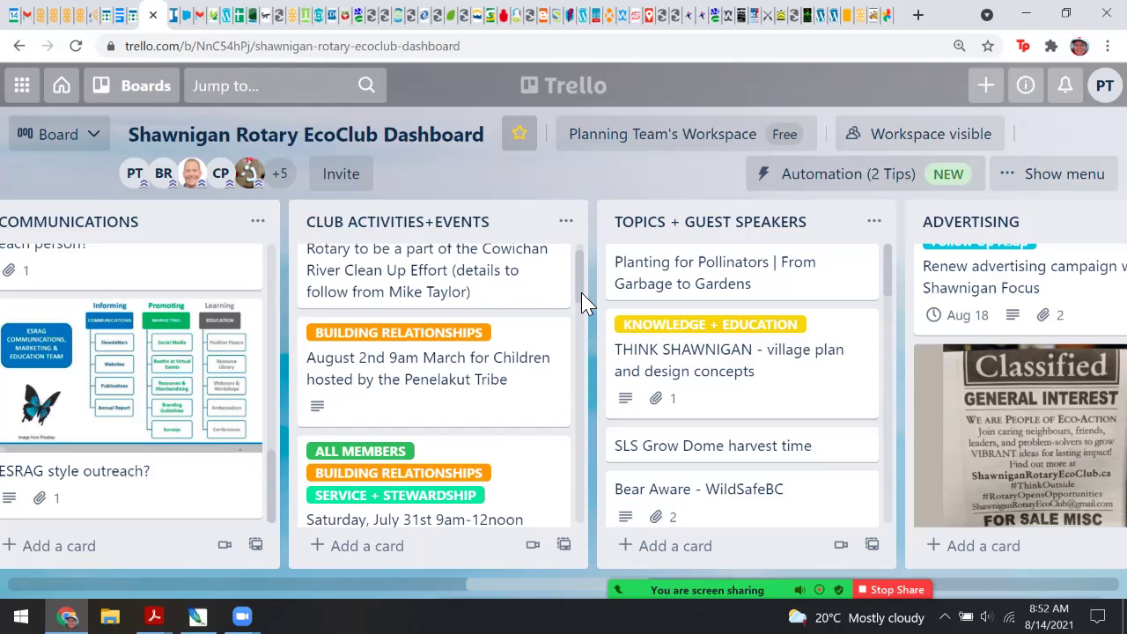
pyautogui.scroll(-3, 585, 302)
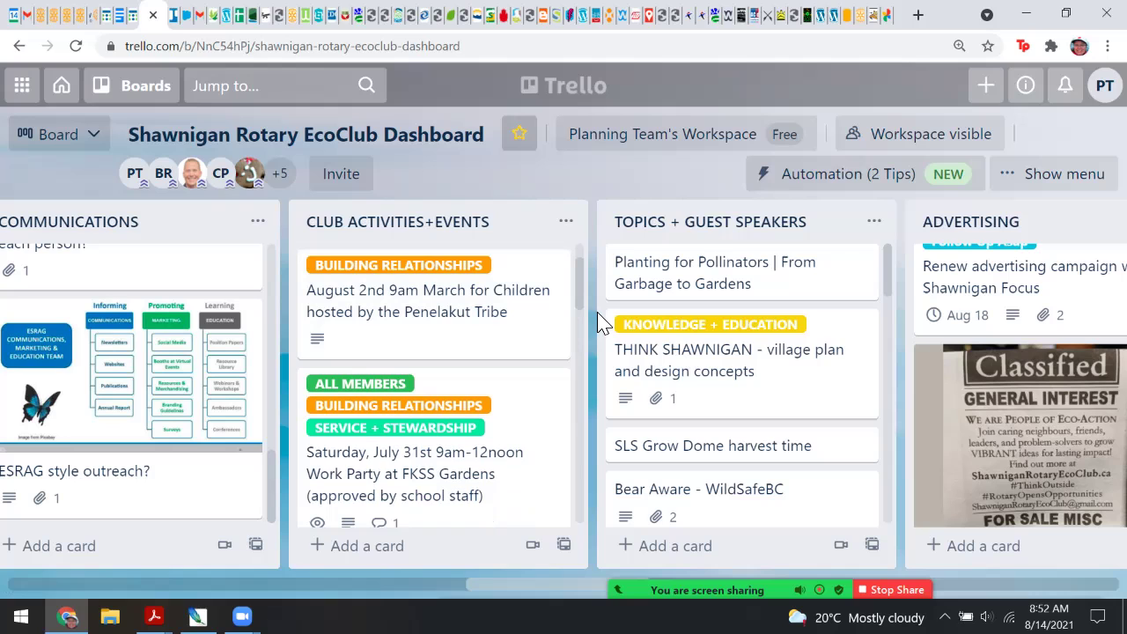
pyautogui.click(475, 302)
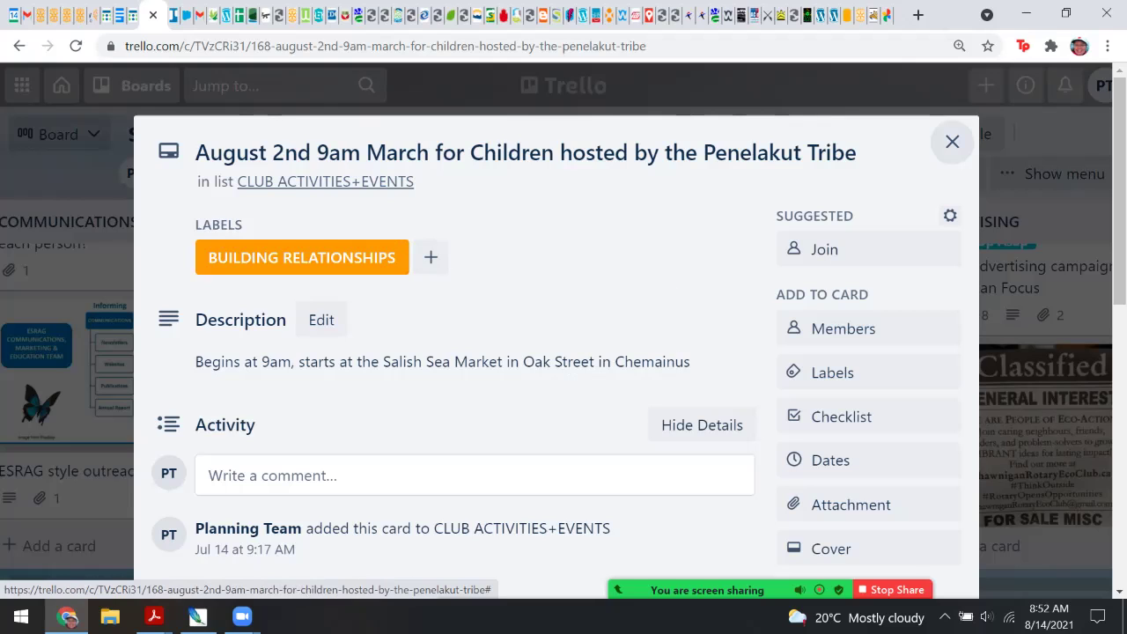
pyautogui.click(952, 141)
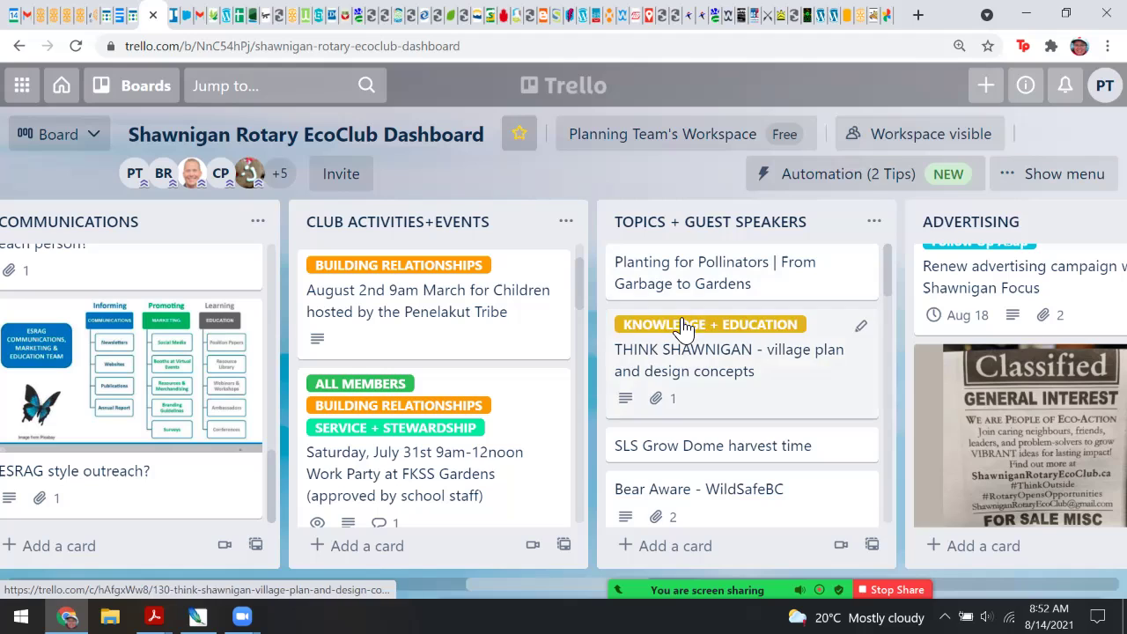
# Step: Open the Litter Clean Up Requested on the Trail from FKSS to Mill Bay Centre card
pyautogui.scroll(-1, 587, 304)
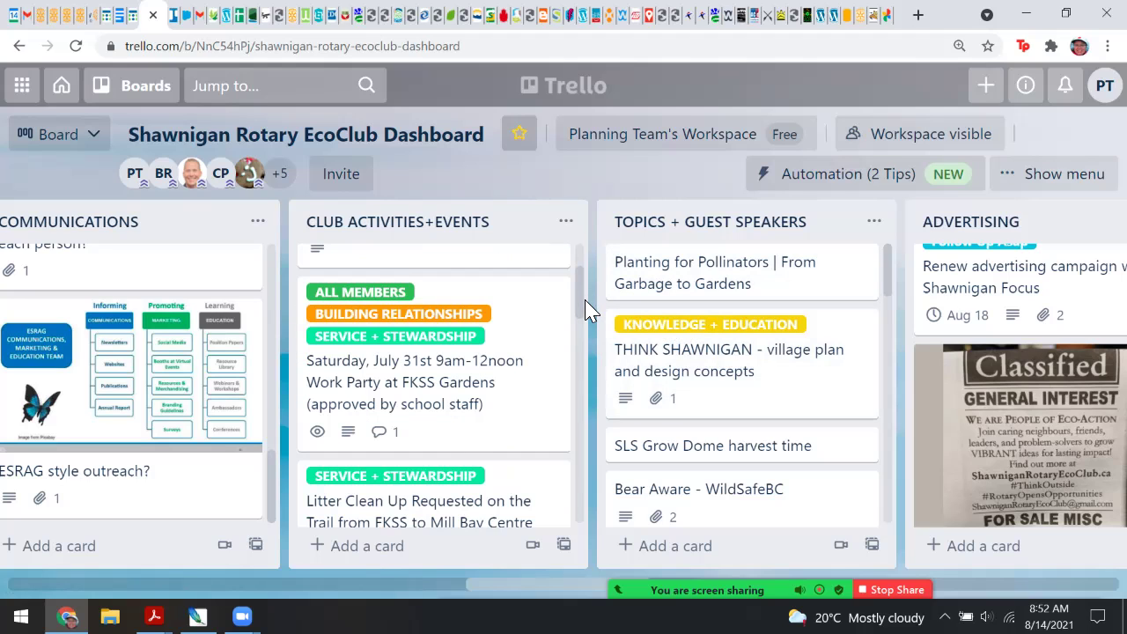
pyautogui.scroll(-2, 588, 313)
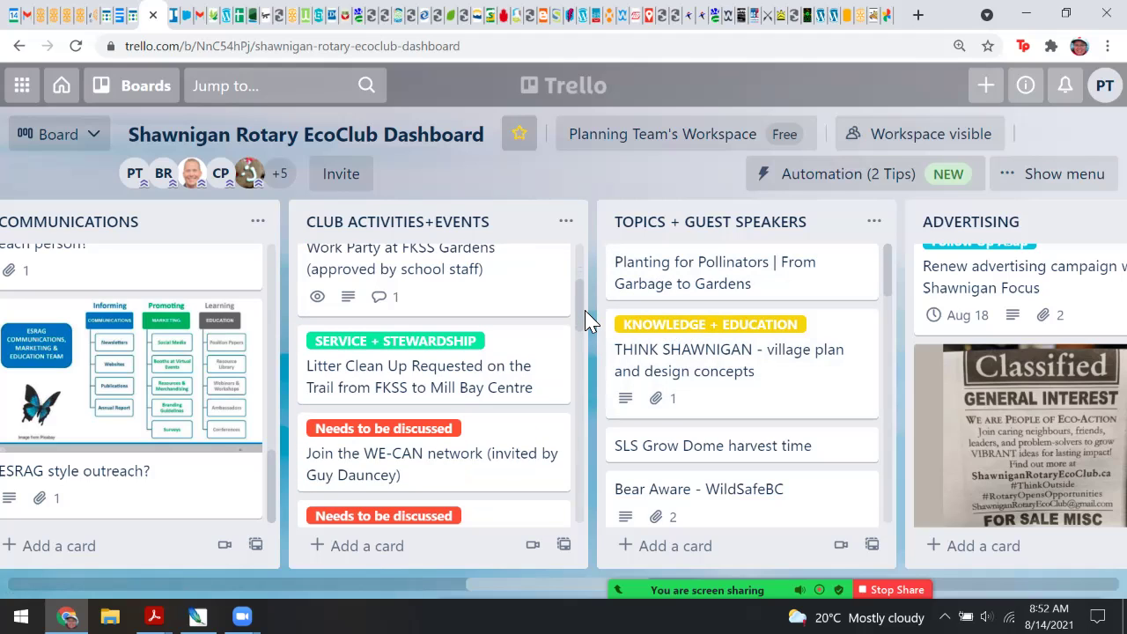
pyautogui.scroll(-1, 588, 321)
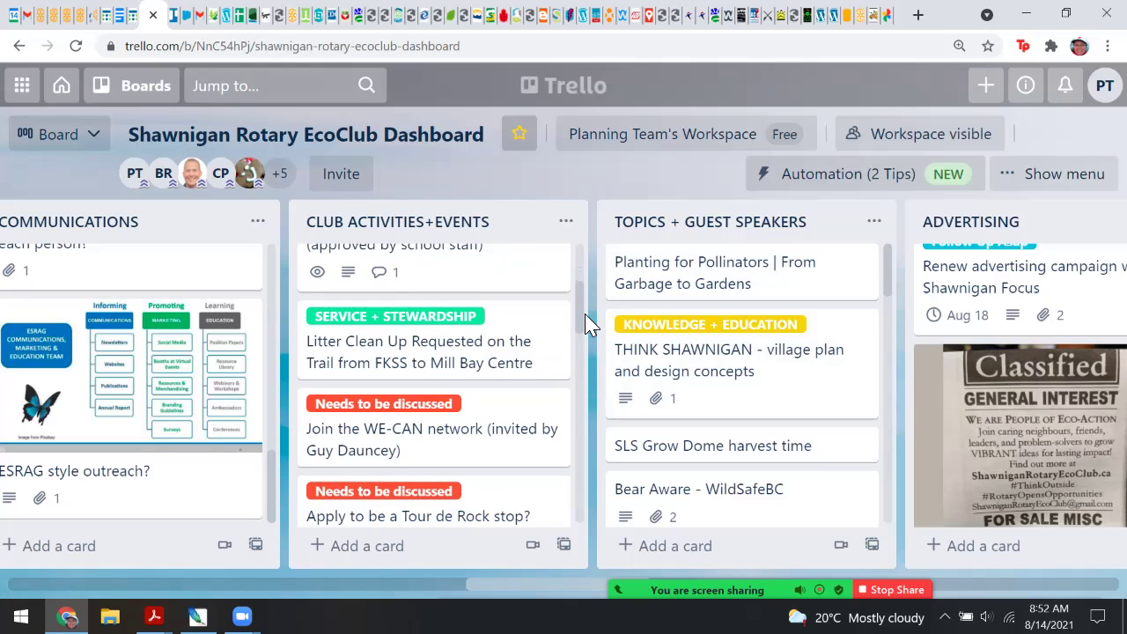
pyautogui.click(453, 346)
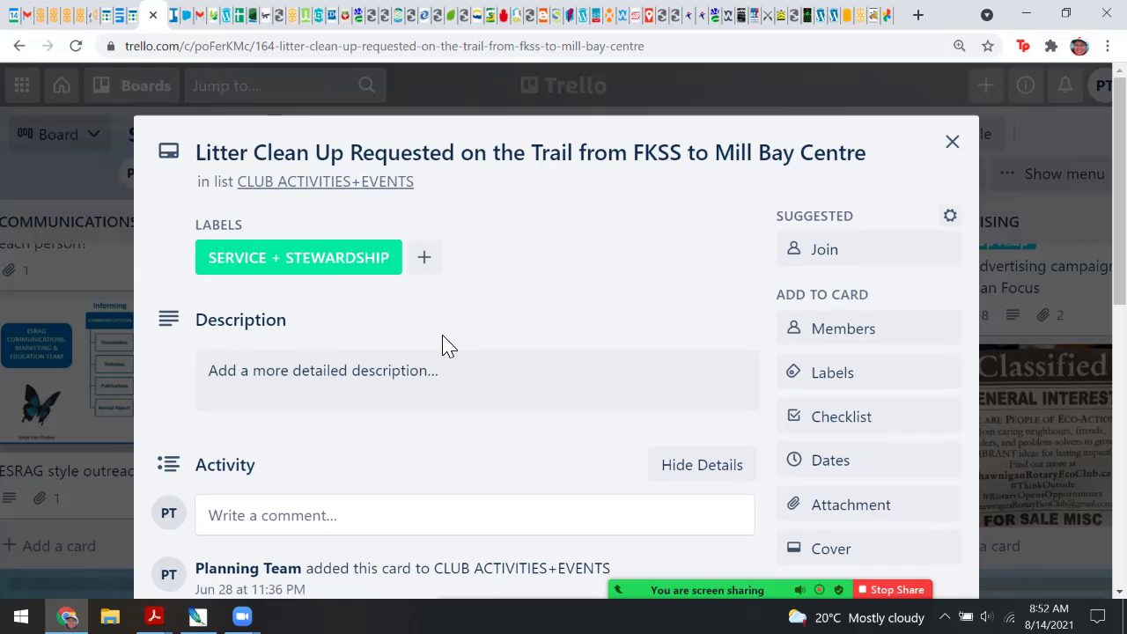
# Step: Save the description 'Ask South Cowichan Rotary to help launch a collaborative litter pick… involve the Interact Club'
pyautogui.click(282, 378)
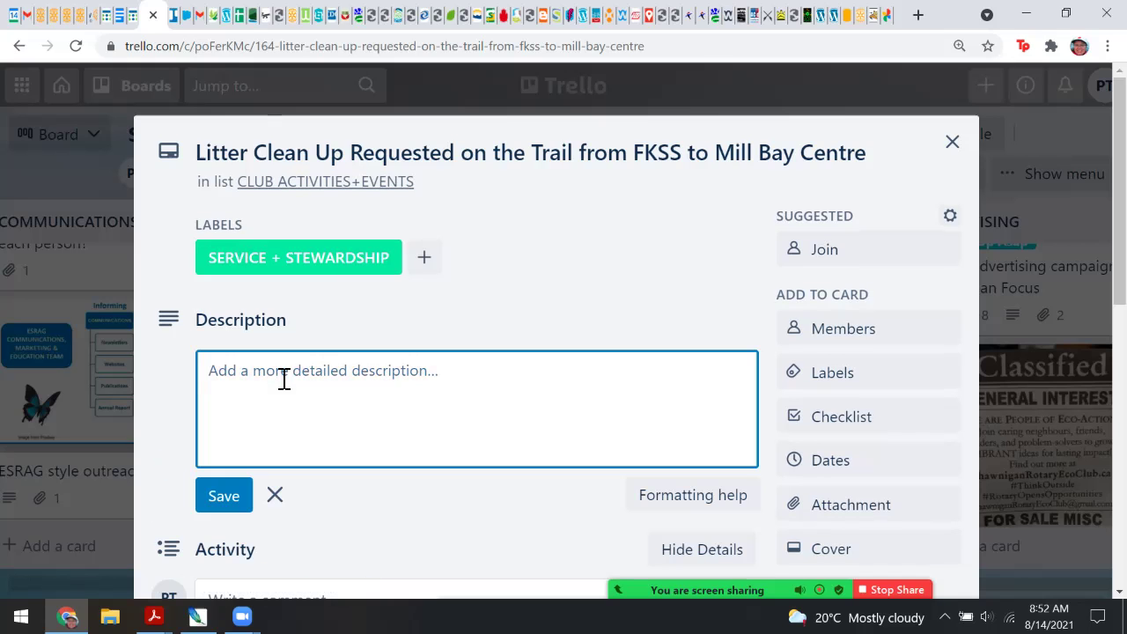
pyautogui.write('Ask Sou')
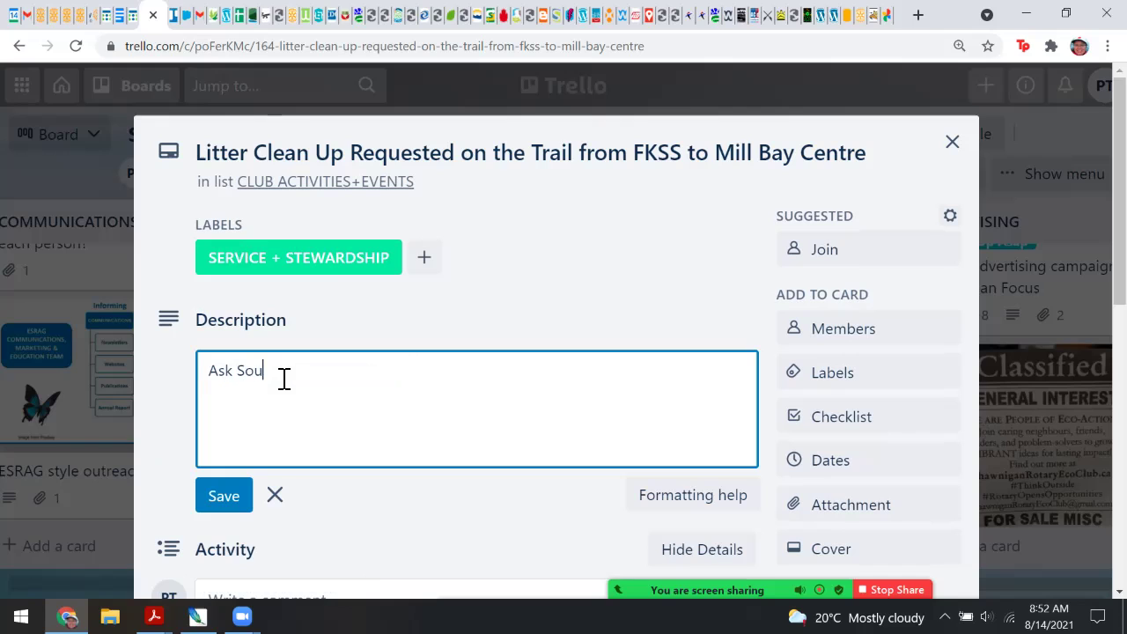
pyautogui.write('th Cowichan Rot')
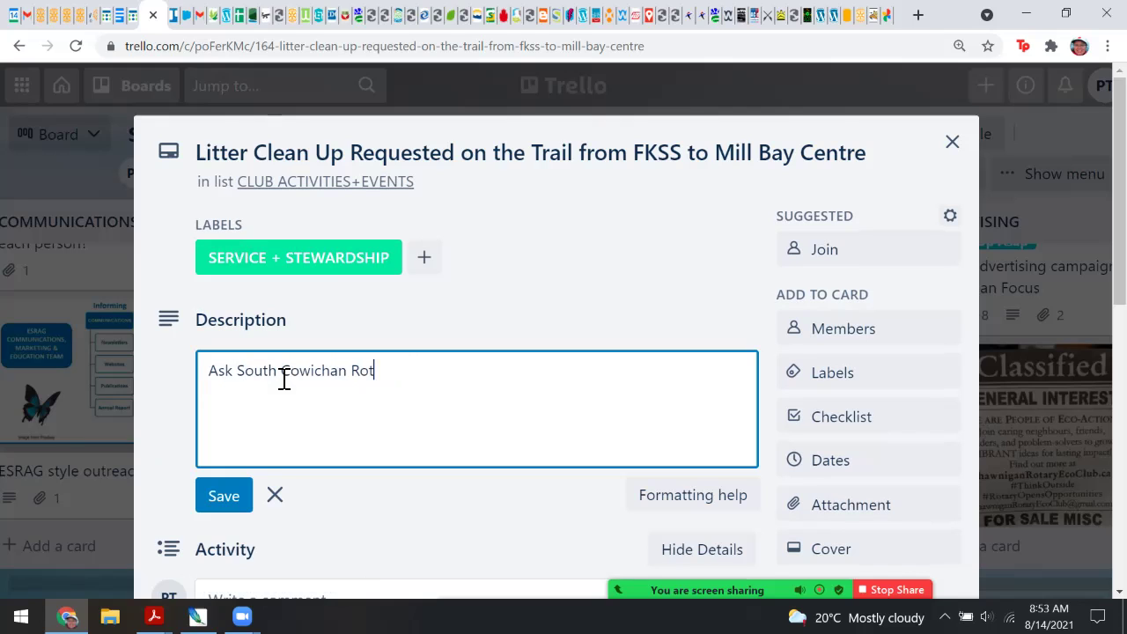
pyautogui.write('ary to help laun')
pyautogui.press('BackSpace')
pyautogui.write('unch a')
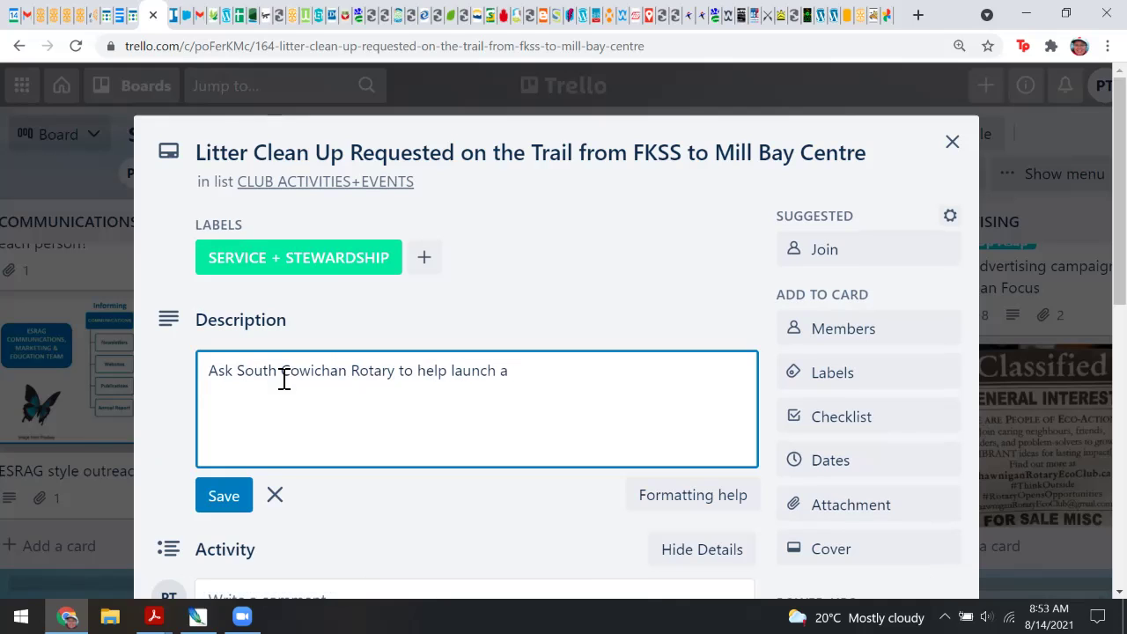
pyautogui.write(' collabo')
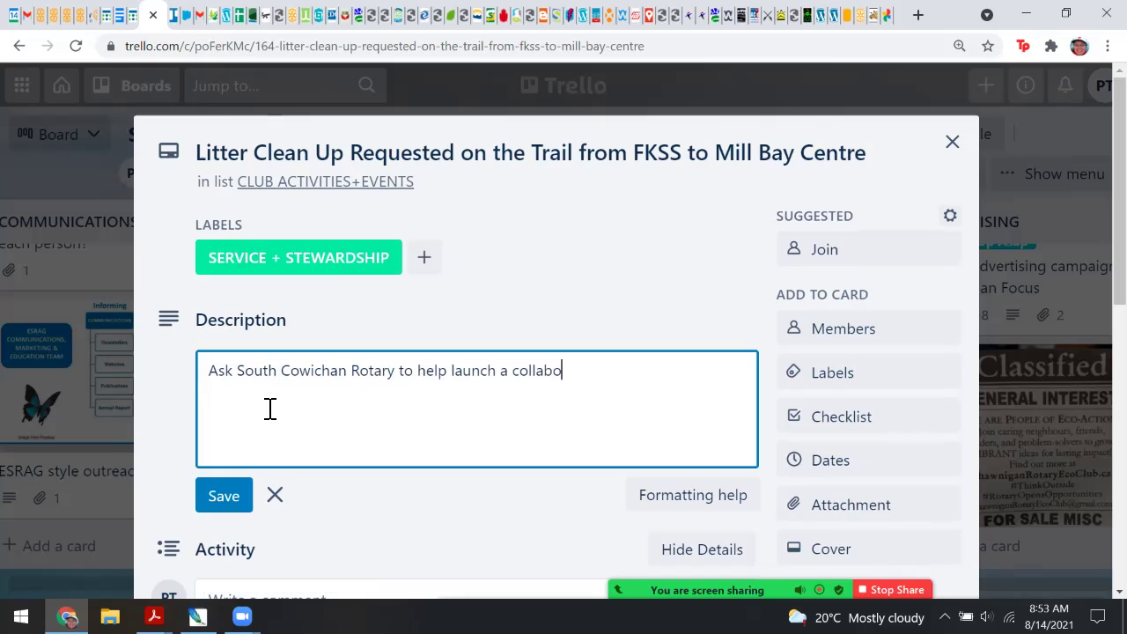
pyautogui.write('rative litter pi')
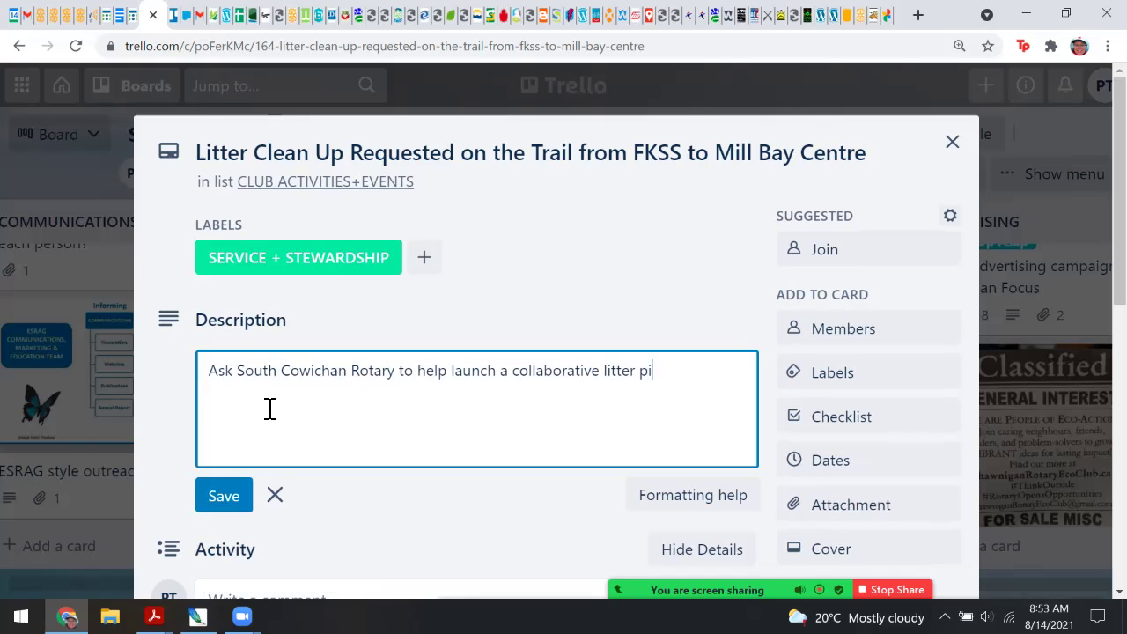
pyautogui.write('ck once sohool is')
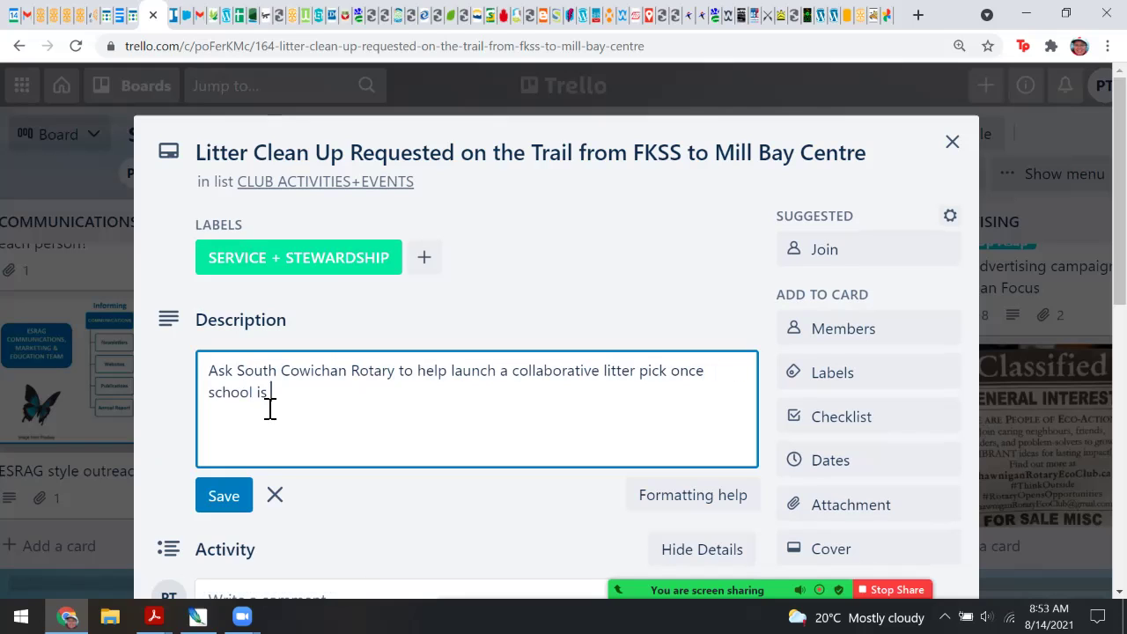
pyautogui.write(' back in sess')
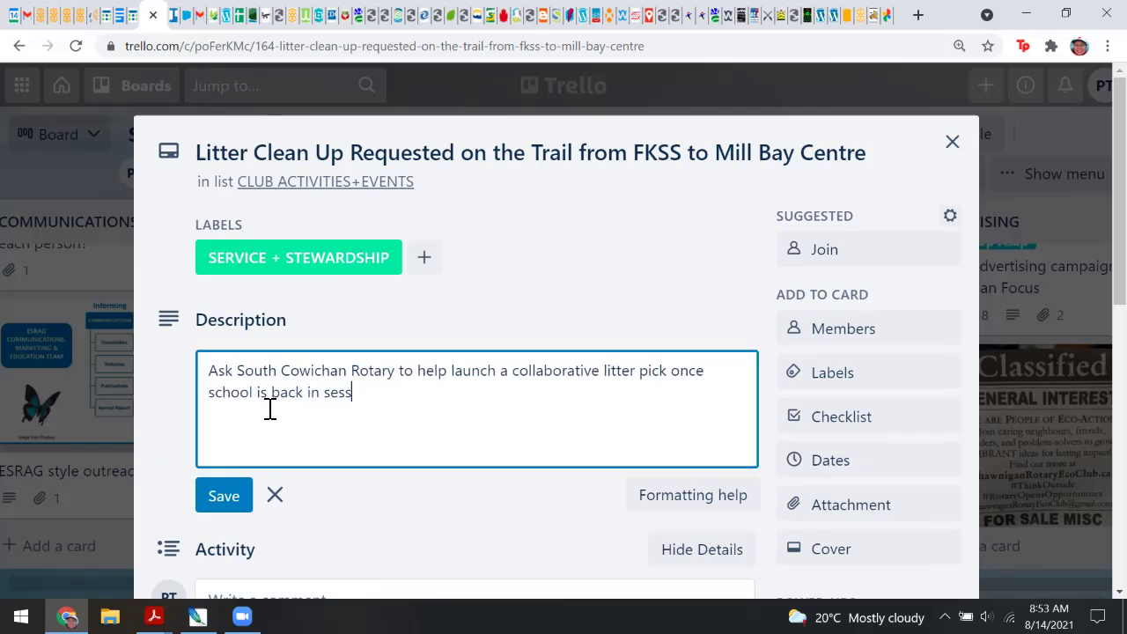
pyautogui.write('ion - involve the Interact L')
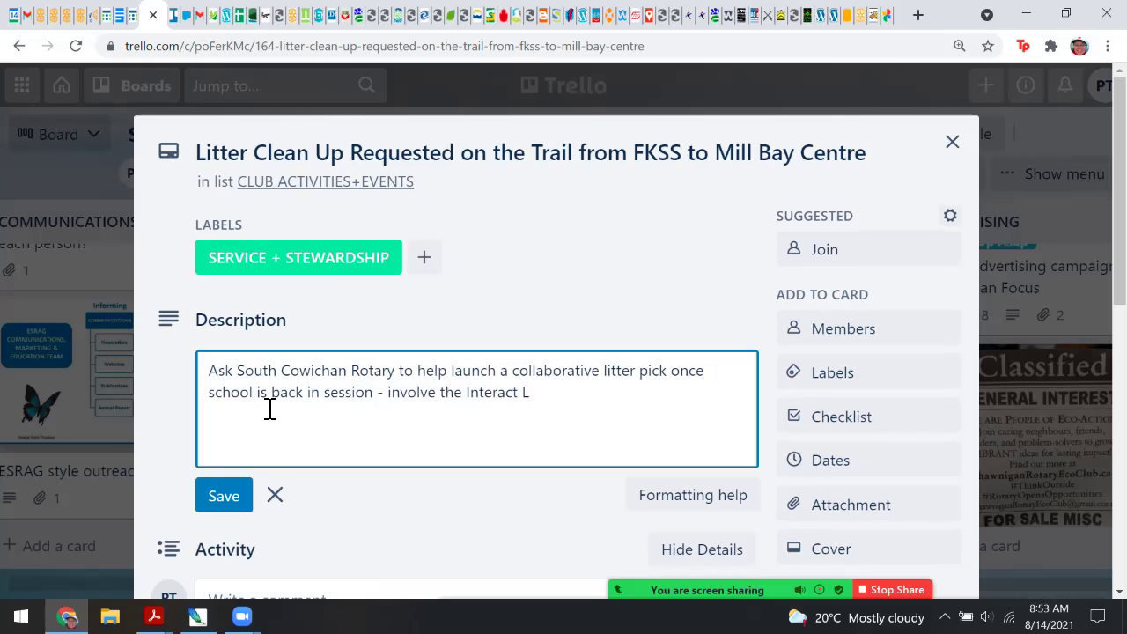
pyautogui.press('BackSpace')
pyautogui.write('Club')
pyautogui.click(231, 491)
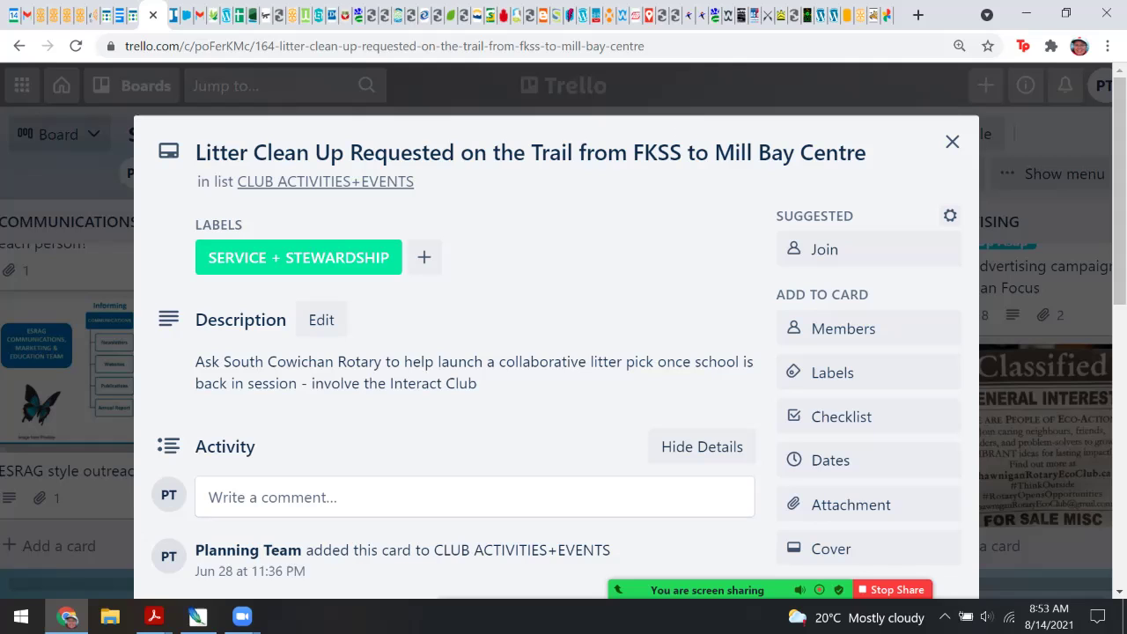
pyautogui.click(952, 141)
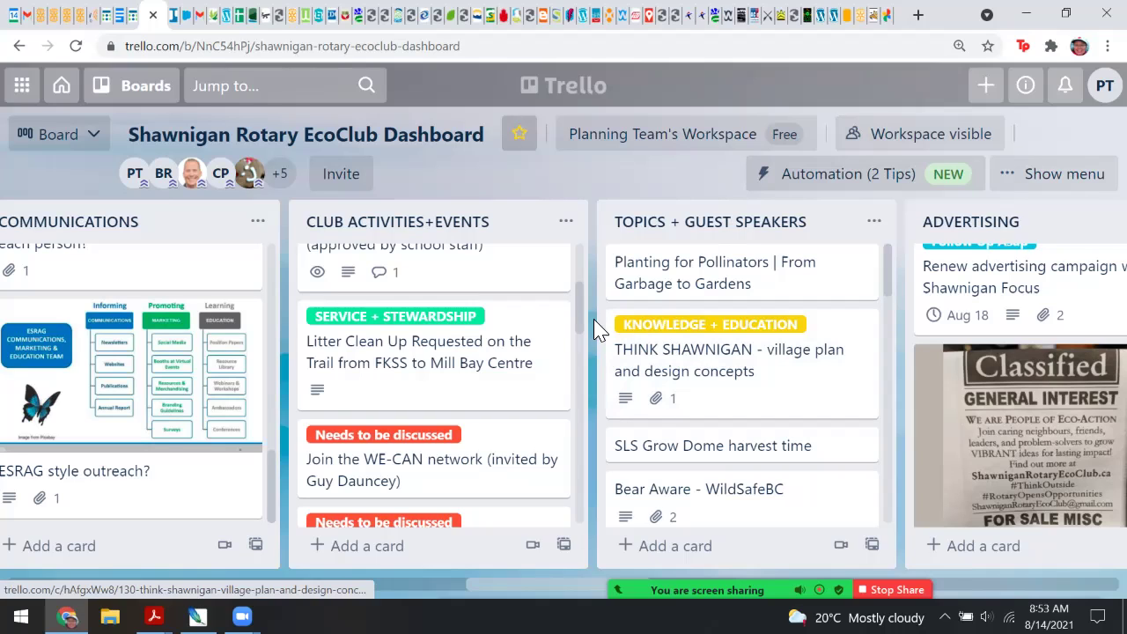
pyautogui.scroll(-2, 581, 325)
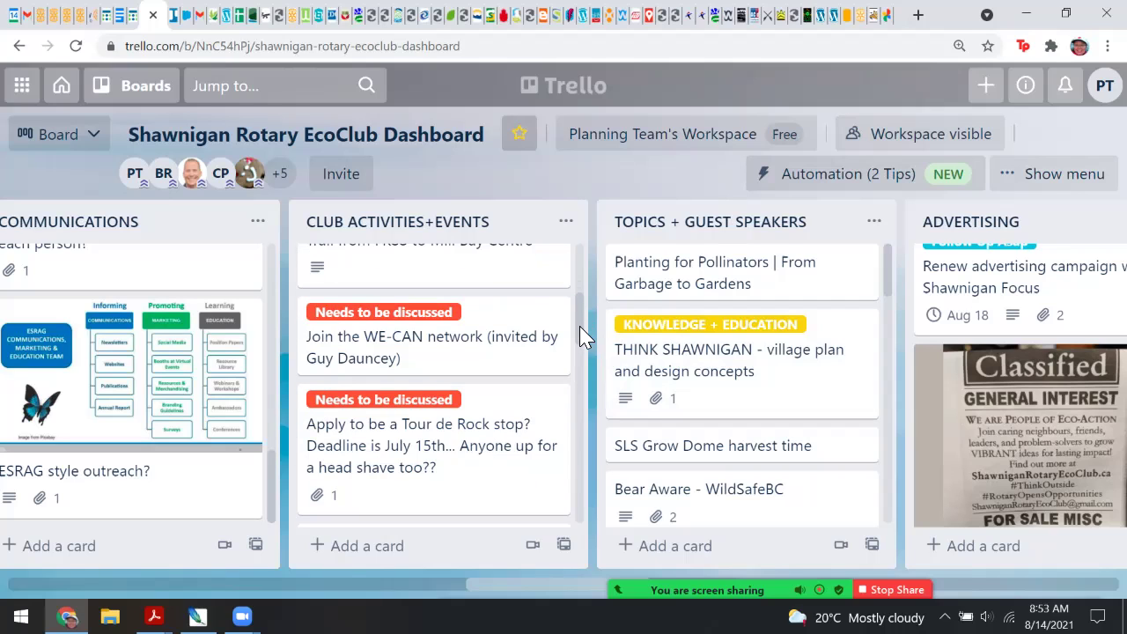
pyautogui.scroll(1, 581, 334)
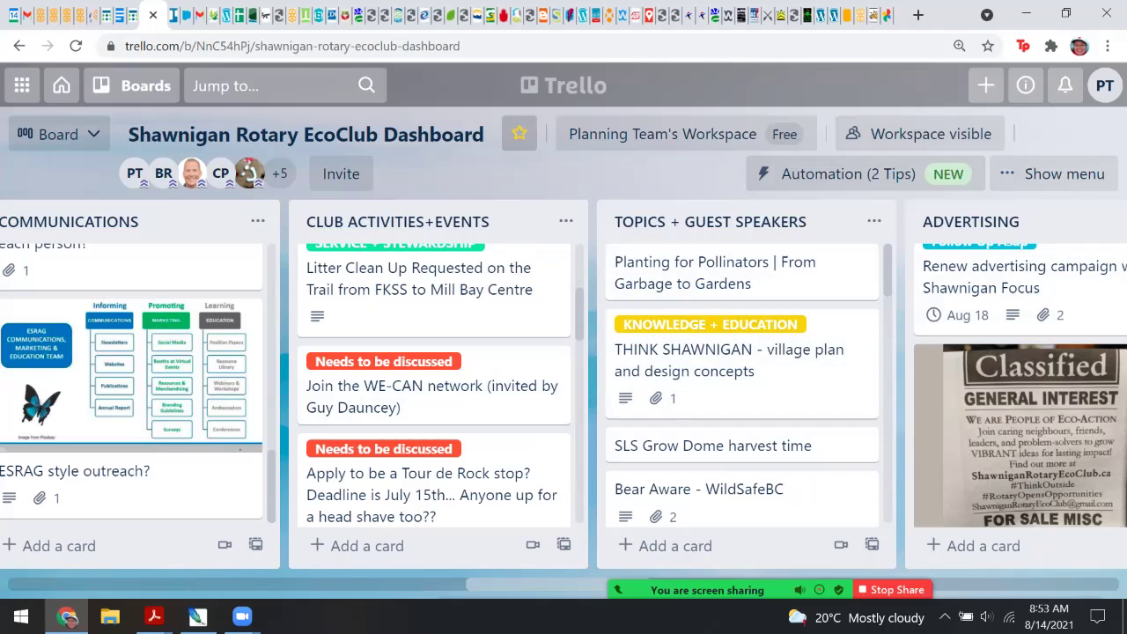
pyautogui.scroll(-1, 749, 382)
pyautogui.scroll(1, 749, 382)
pyautogui.moveTo(713, 243); pyautogui.dragTo(691, 234)
pyautogui.scroll(-3, 742, 387)
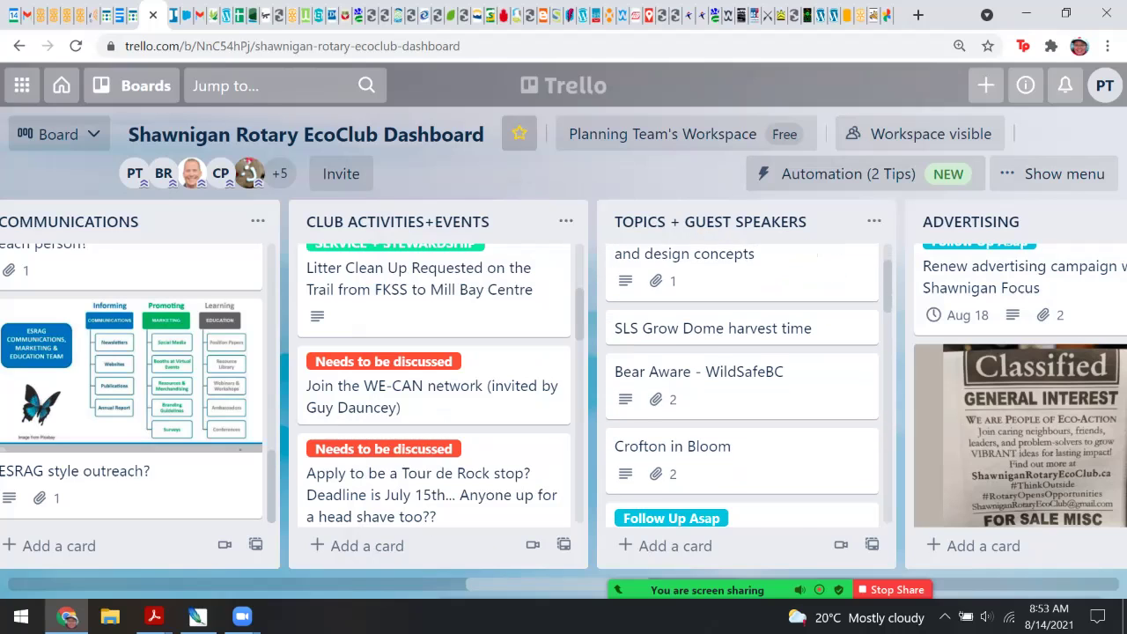
pyautogui.scroll(-2, 711, 306)
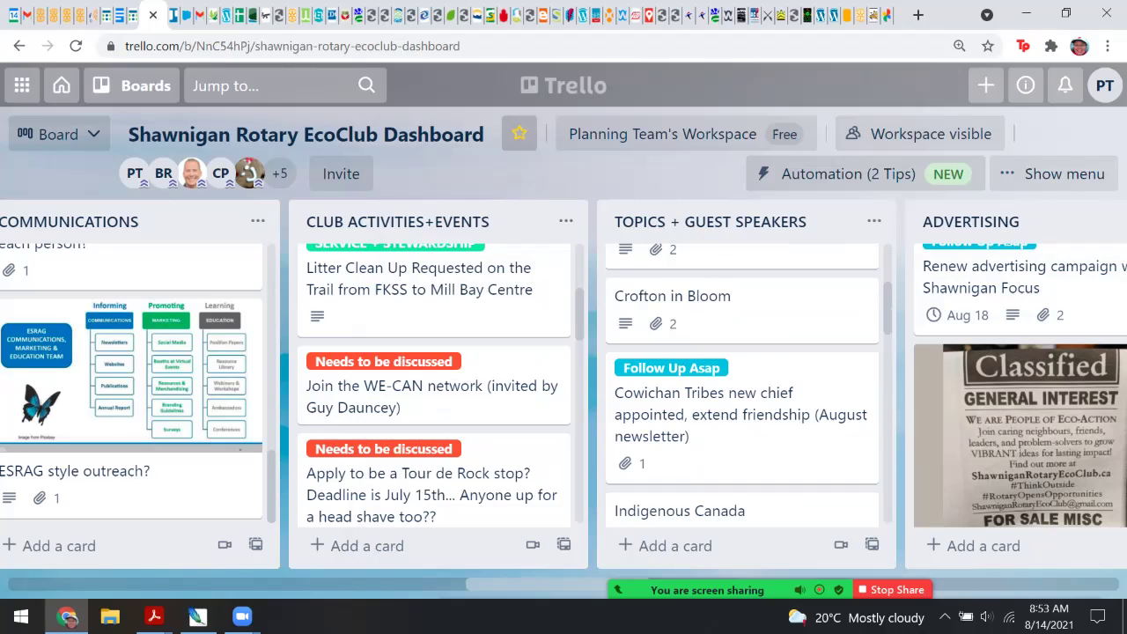
pyautogui.click(711, 306)
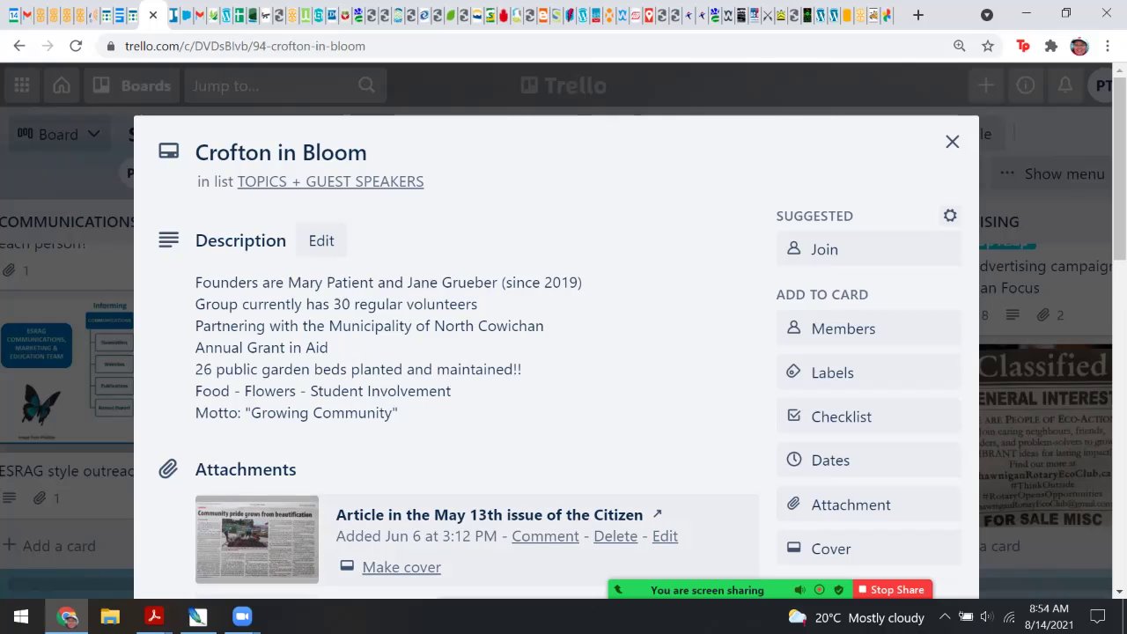
pyautogui.click(257, 539)
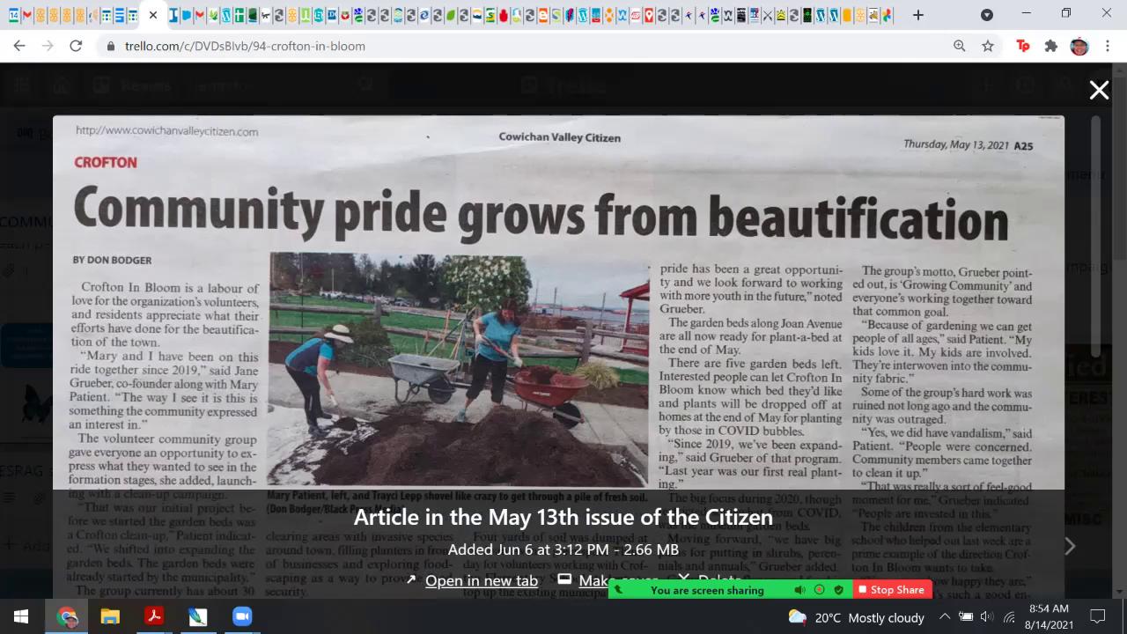
pyautogui.press('Escape')
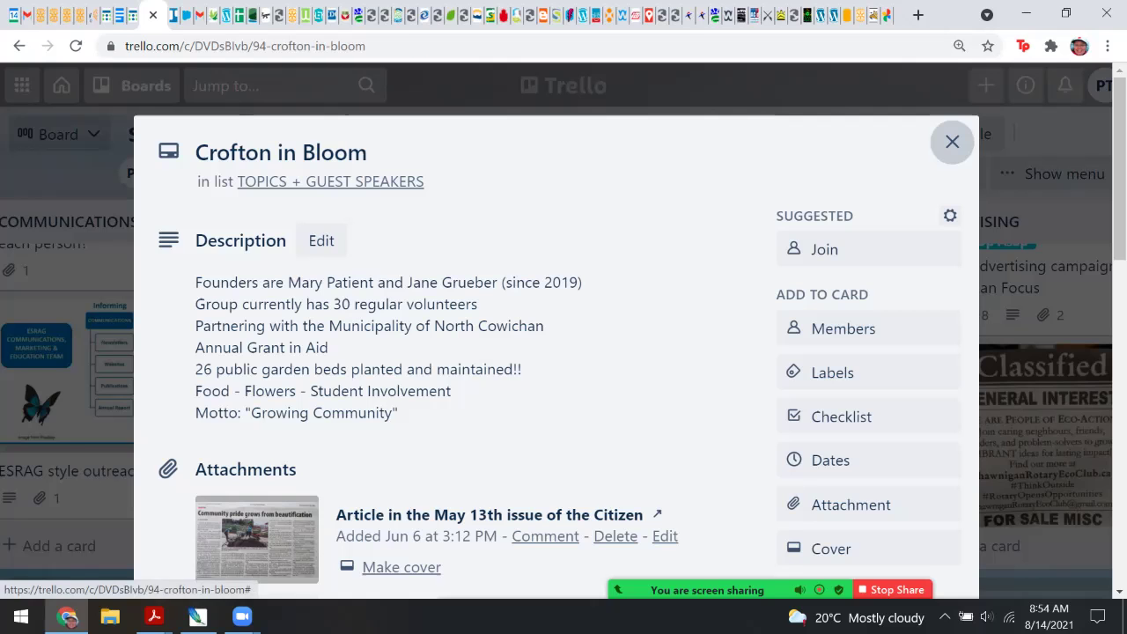
pyautogui.click(951, 142)
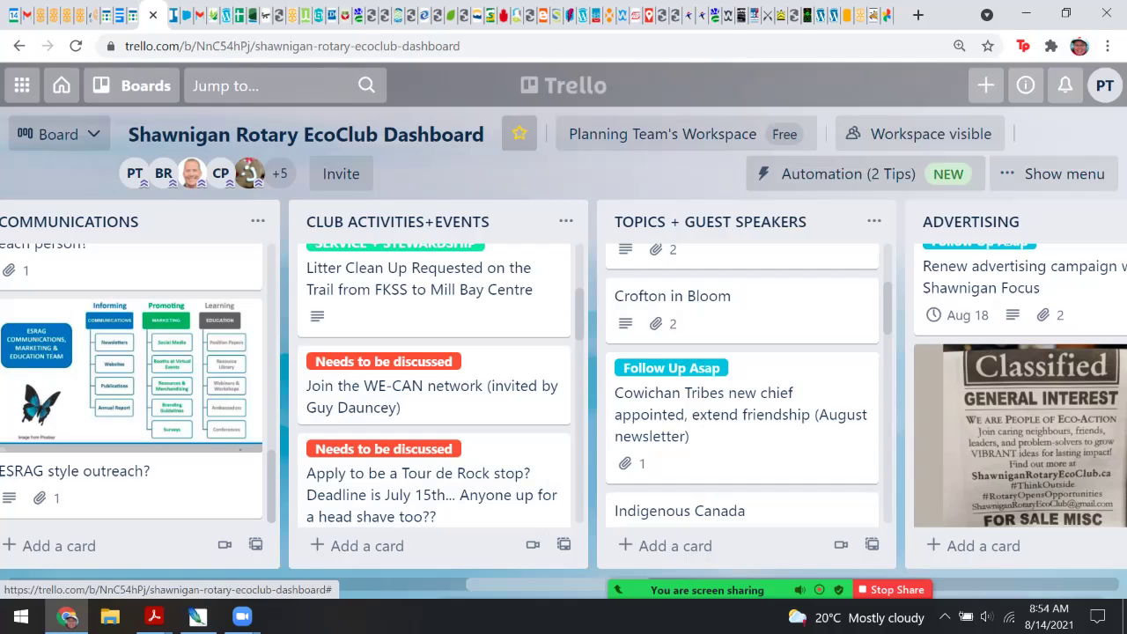
pyautogui.hscroll(5, 563, 385)
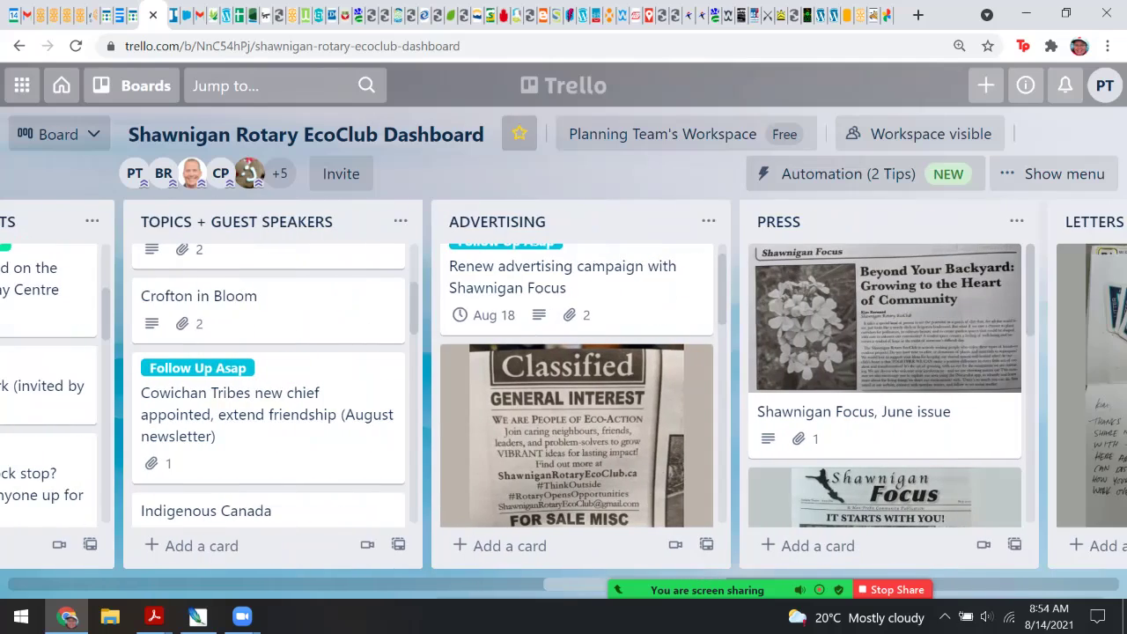
pyautogui.hscroll(6, 564, 385)
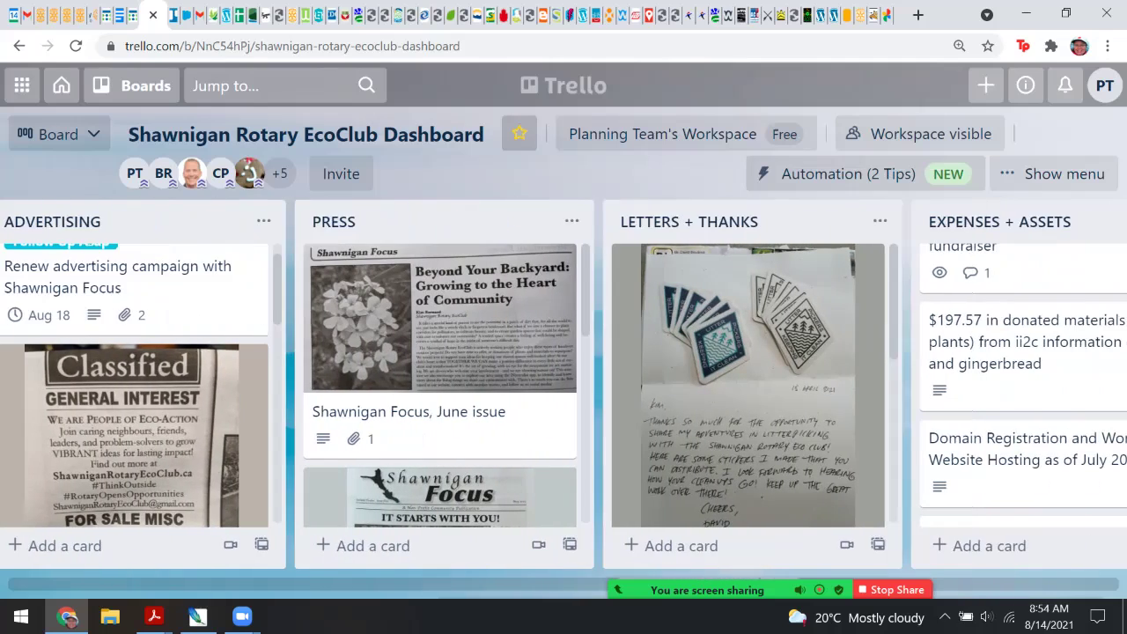
pyautogui.hscroll(4, 564, 385)
pyautogui.hscroll(-2, 564, 384)
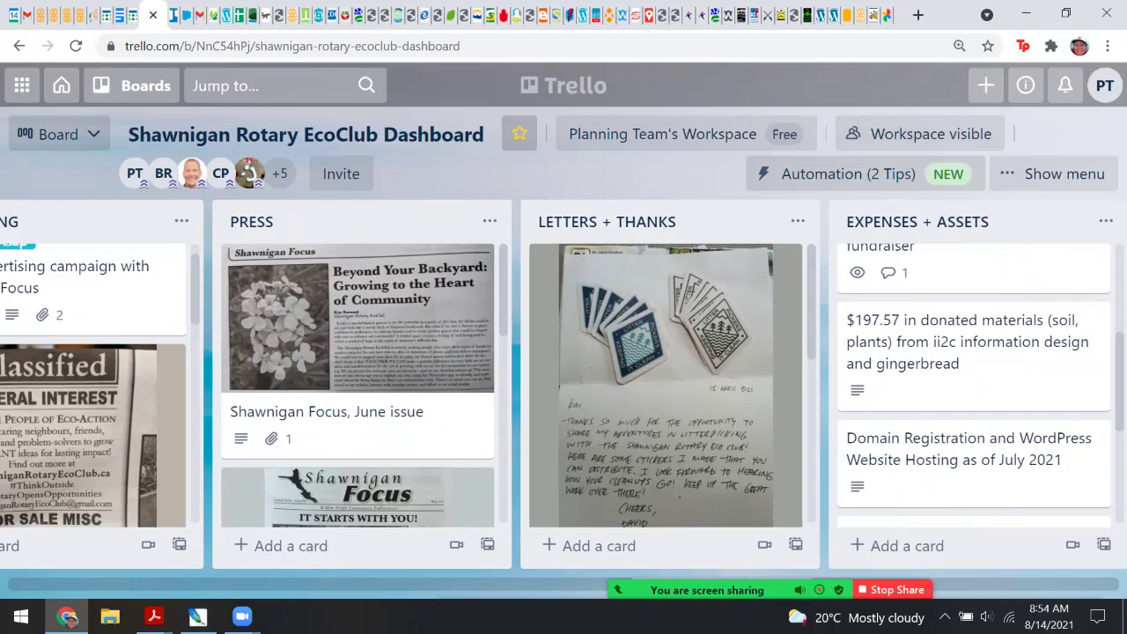
pyautogui.hscroll(-2, 563, 385)
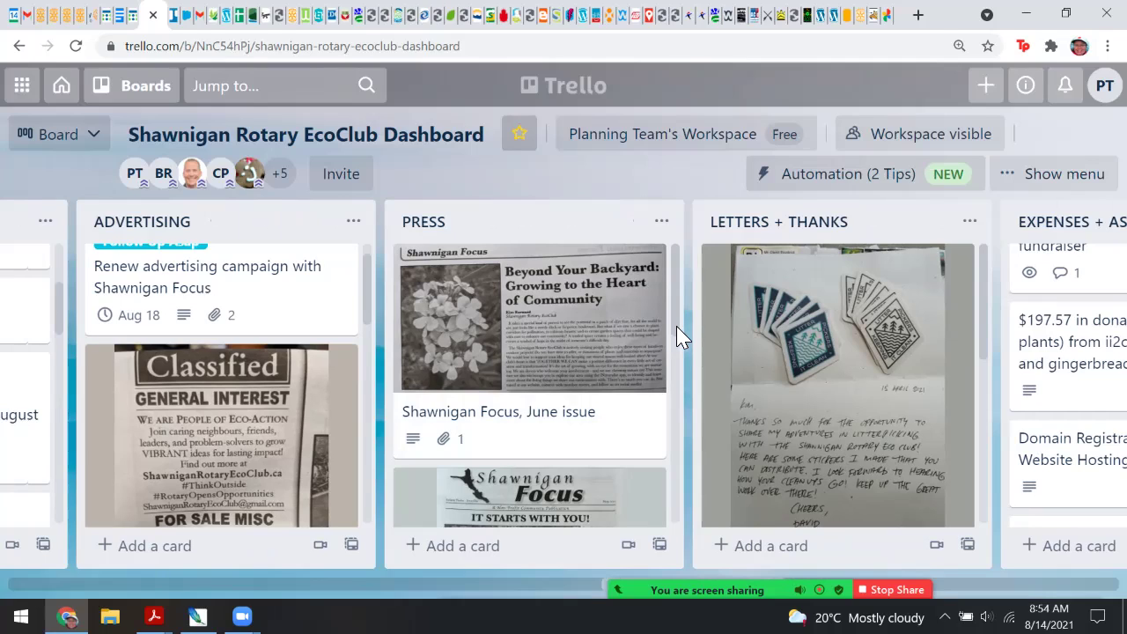
pyautogui.scroll(-1, 679, 339)
pyautogui.scroll(1, 684, 317)
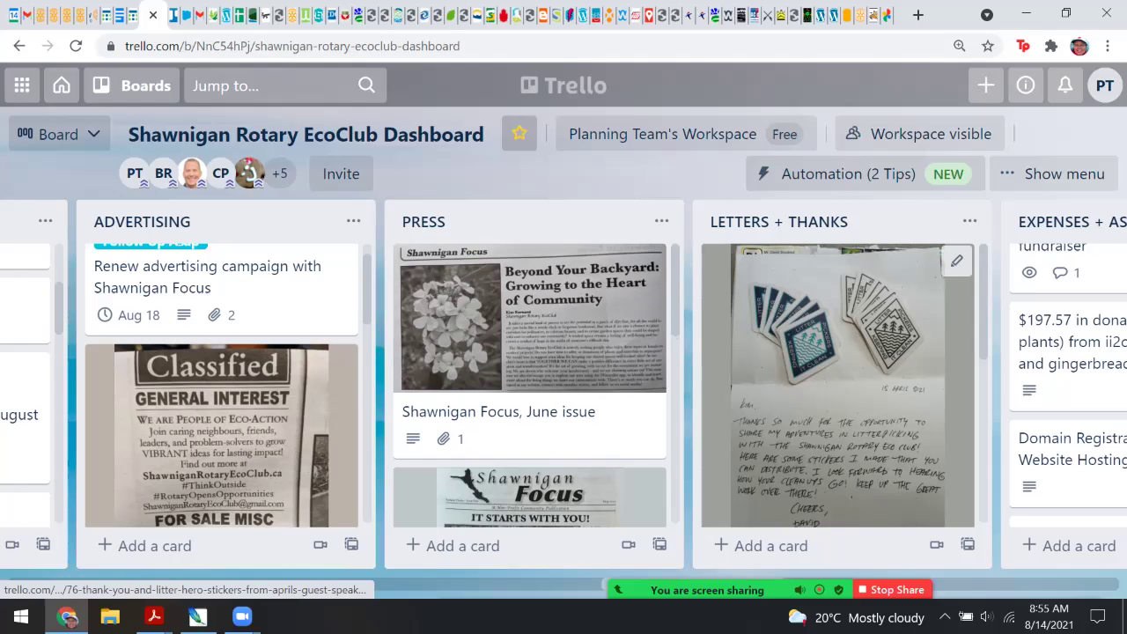
pyautogui.hscroll(-10, 956, 264)
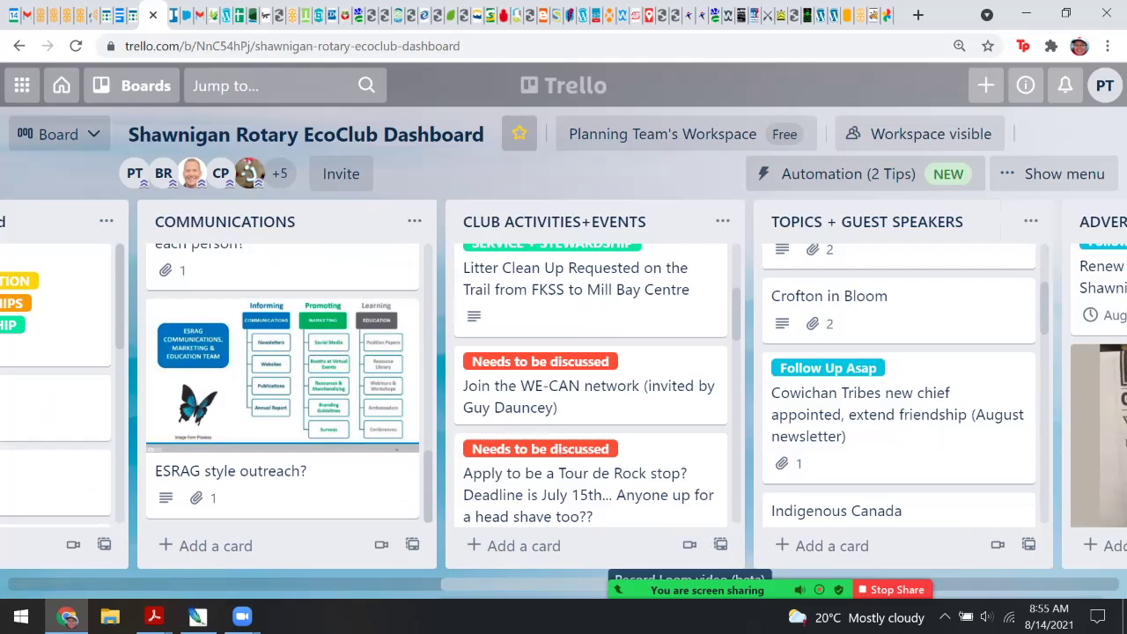
pyautogui.hscroll(12, 563, 385)
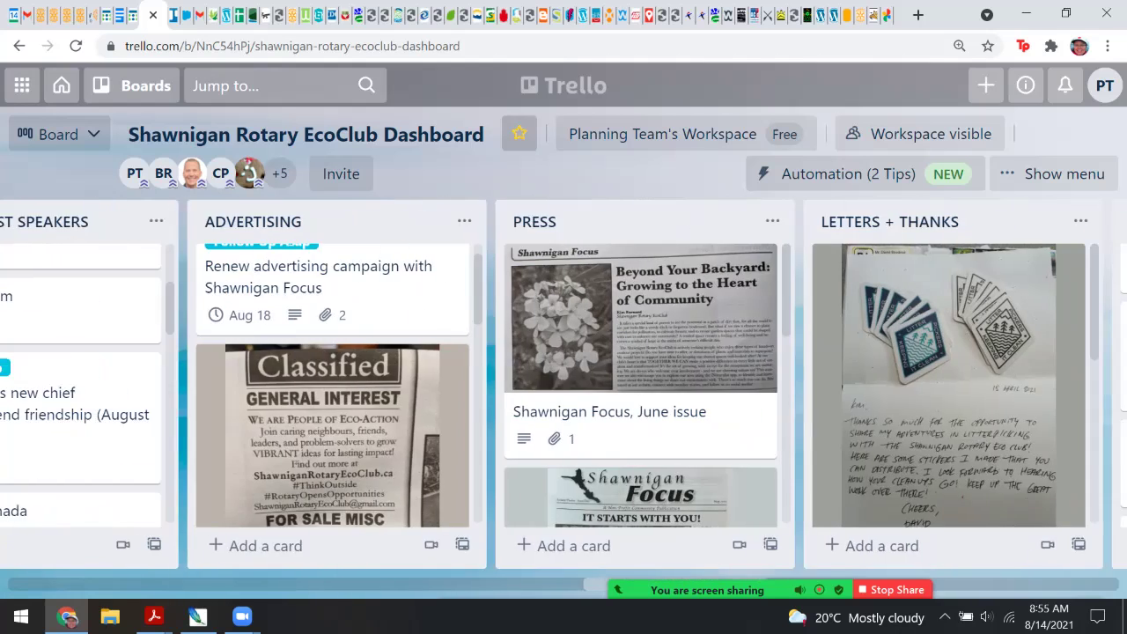
pyautogui.hscroll(2, 384, 406)
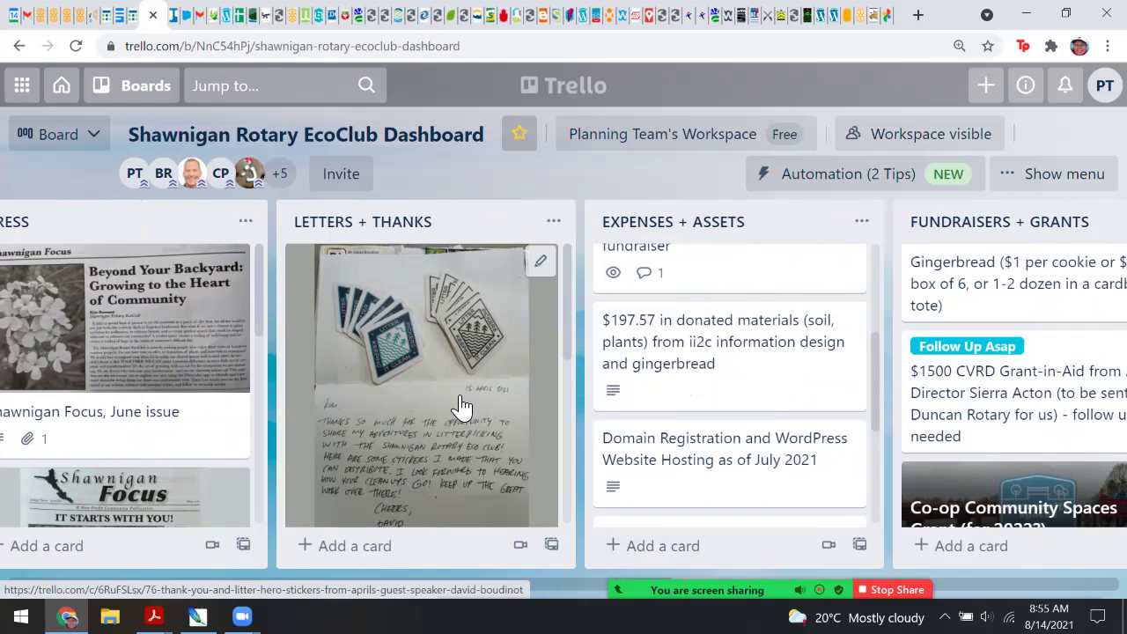
pyautogui.click(480, 339)
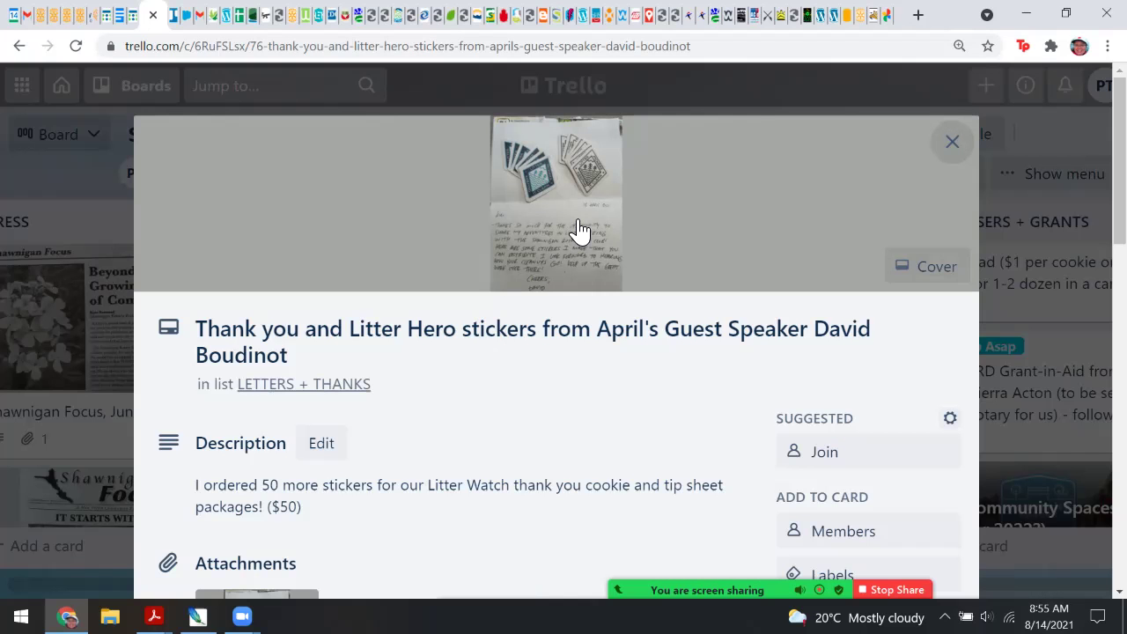
pyautogui.click(574, 230)
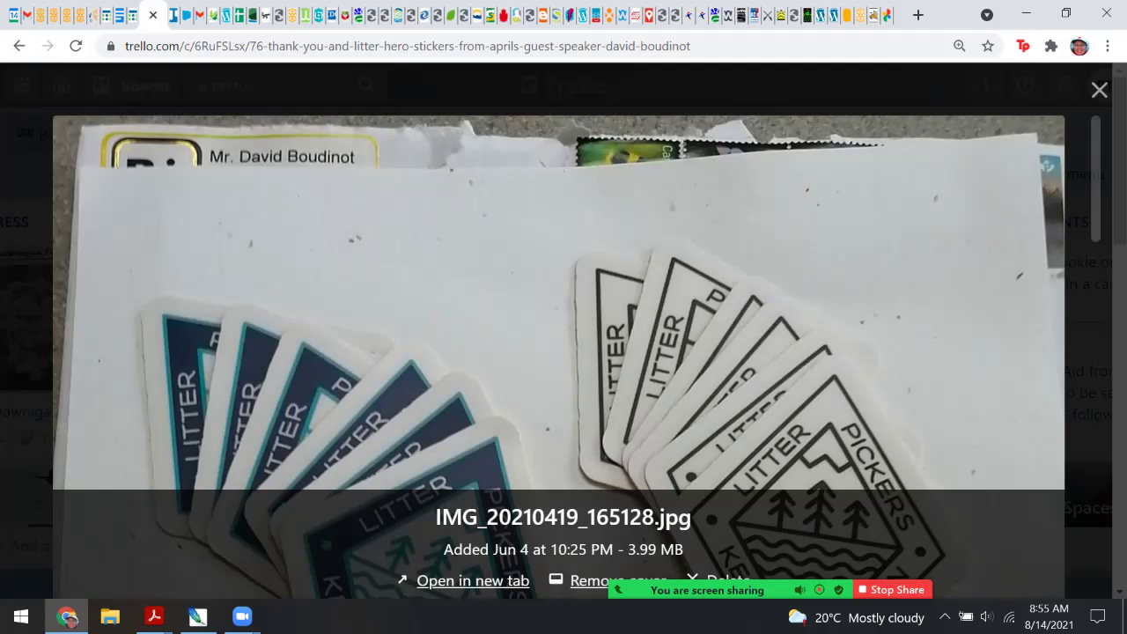
pyautogui.scroll(-3, 559, 282)
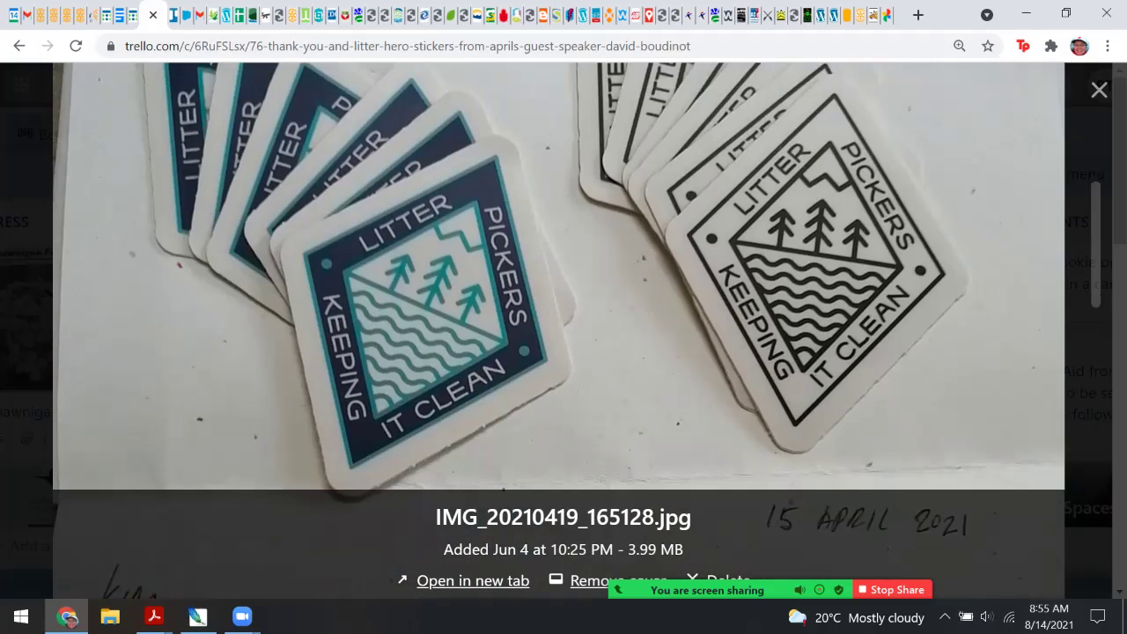
pyautogui.click(1098, 89)
pyautogui.click(952, 141)
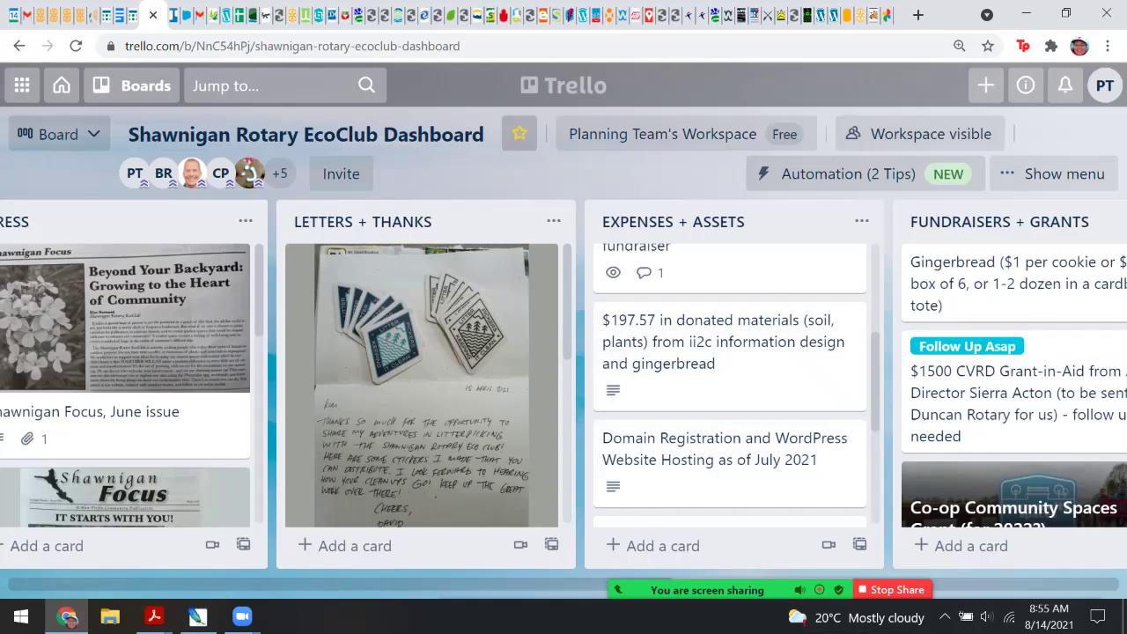
pyautogui.hscroll(-10, 564, 379)
pyautogui.scroll(-3, 762, 378)
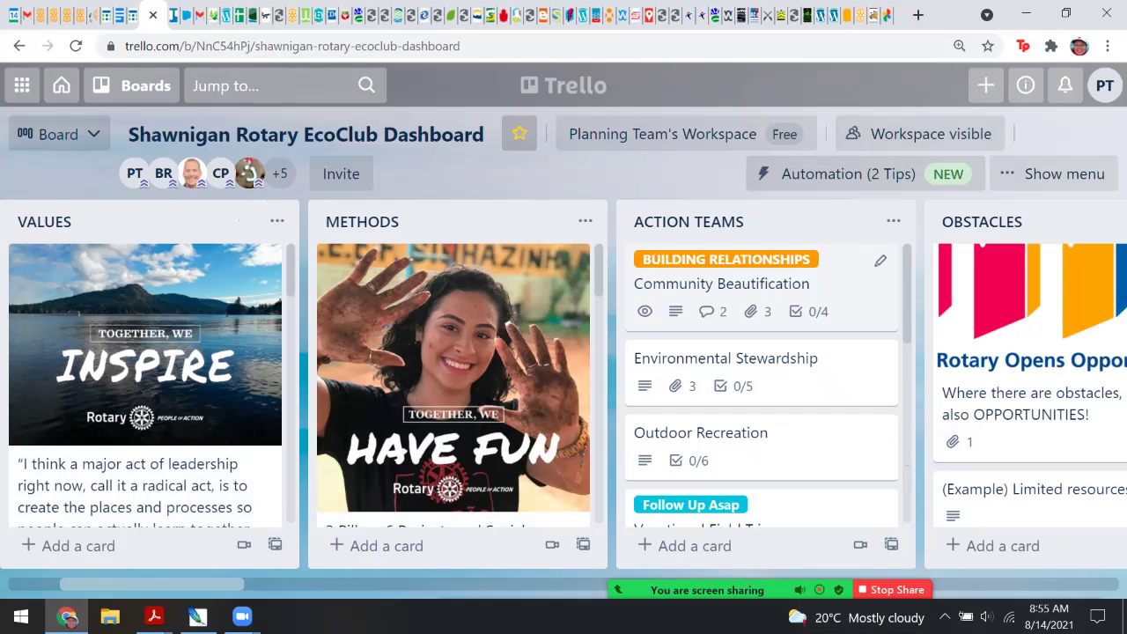
pyautogui.hscroll(10, 564, 378)
pyautogui.hscroll(15, 564, 384)
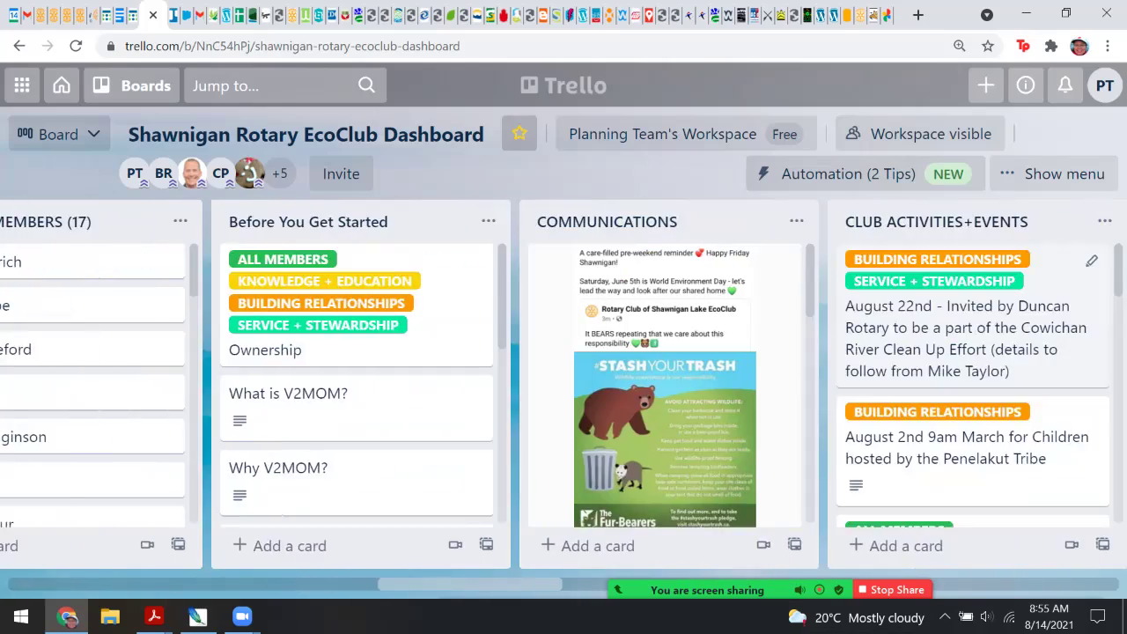
pyautogui.hscroll(4, 564, 384)
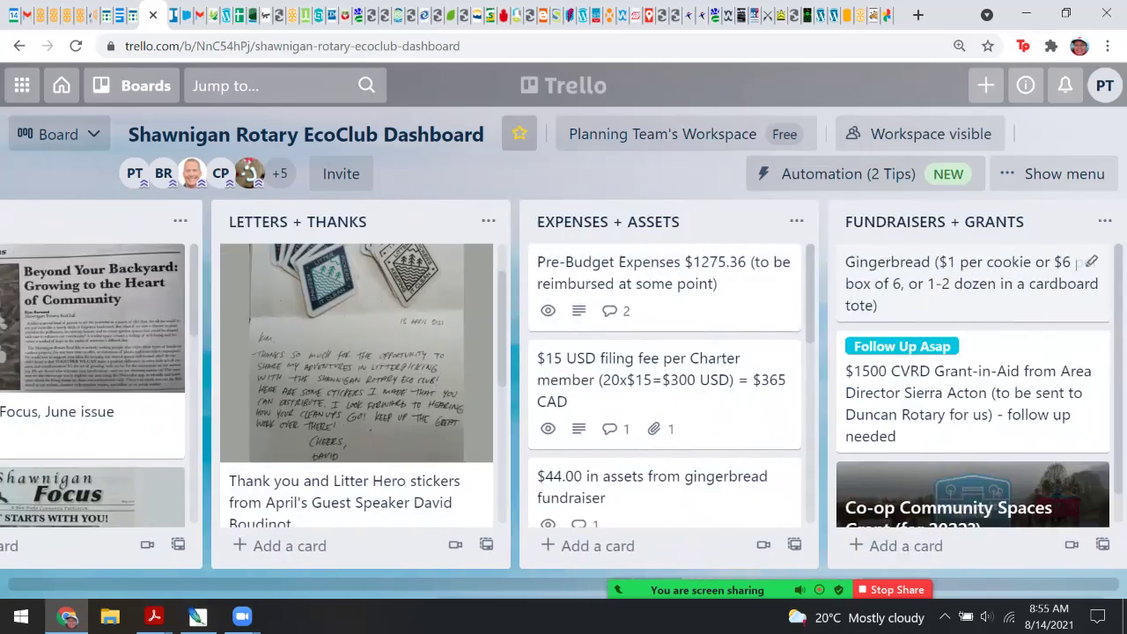
pyautogui.hscroll(4, 563, 384)
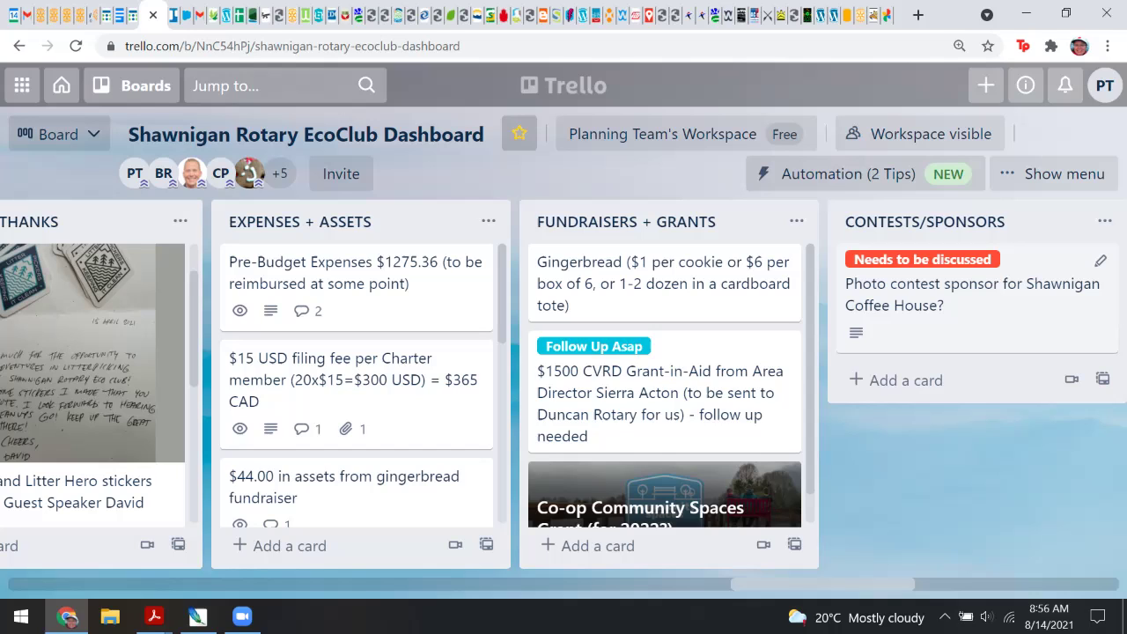
pyautogui.hscroll(2, 563, 383)
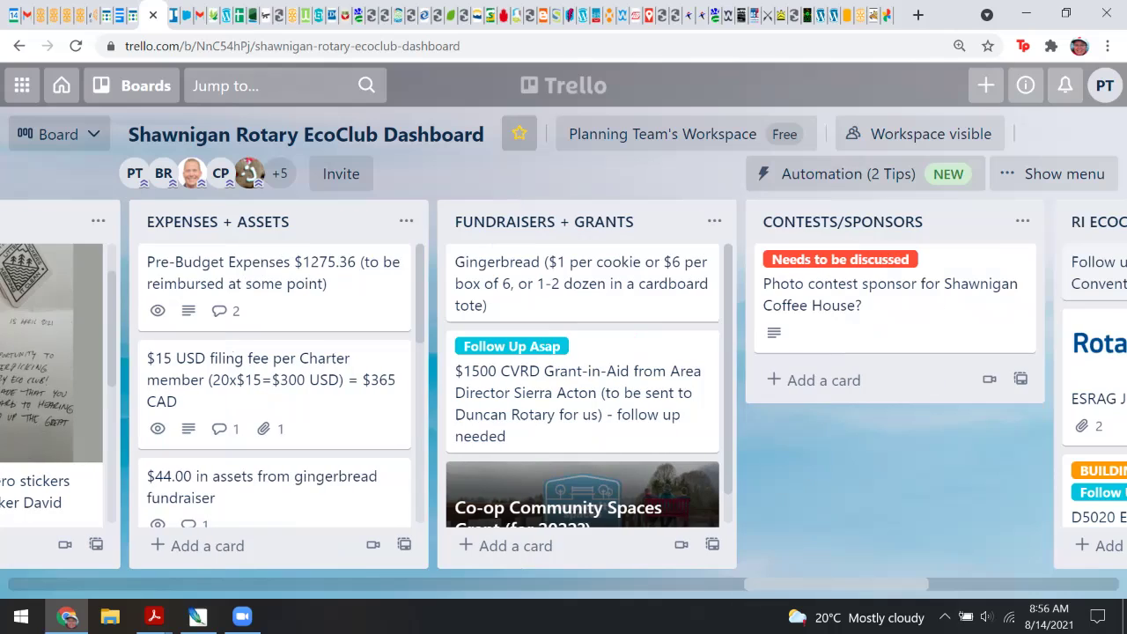
pyautogui.hscroll(5, 563, 384)
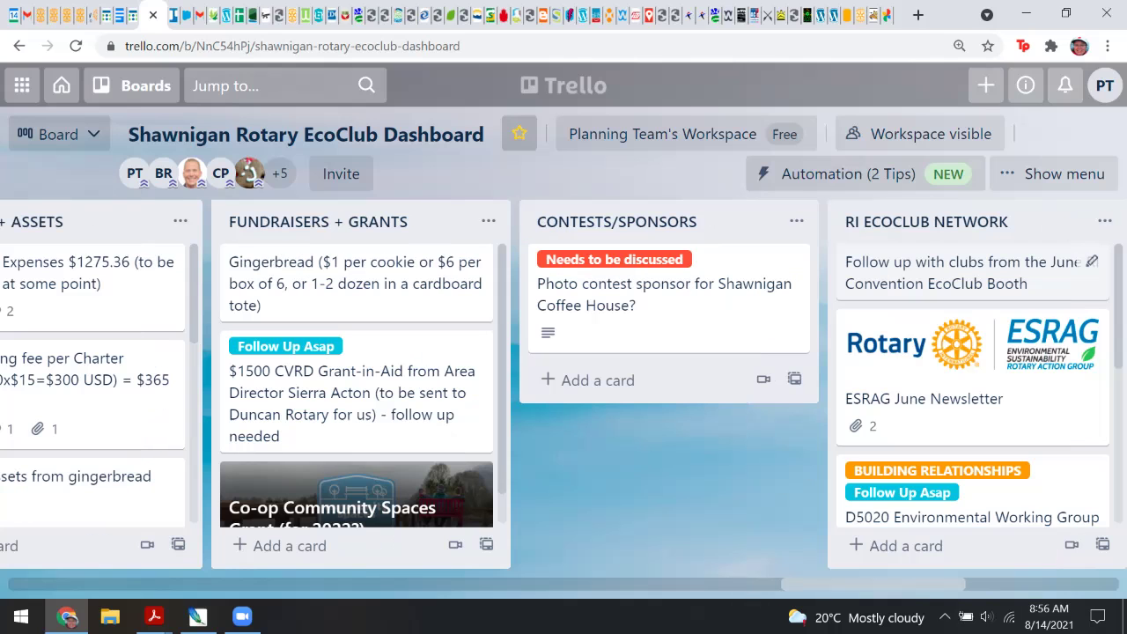
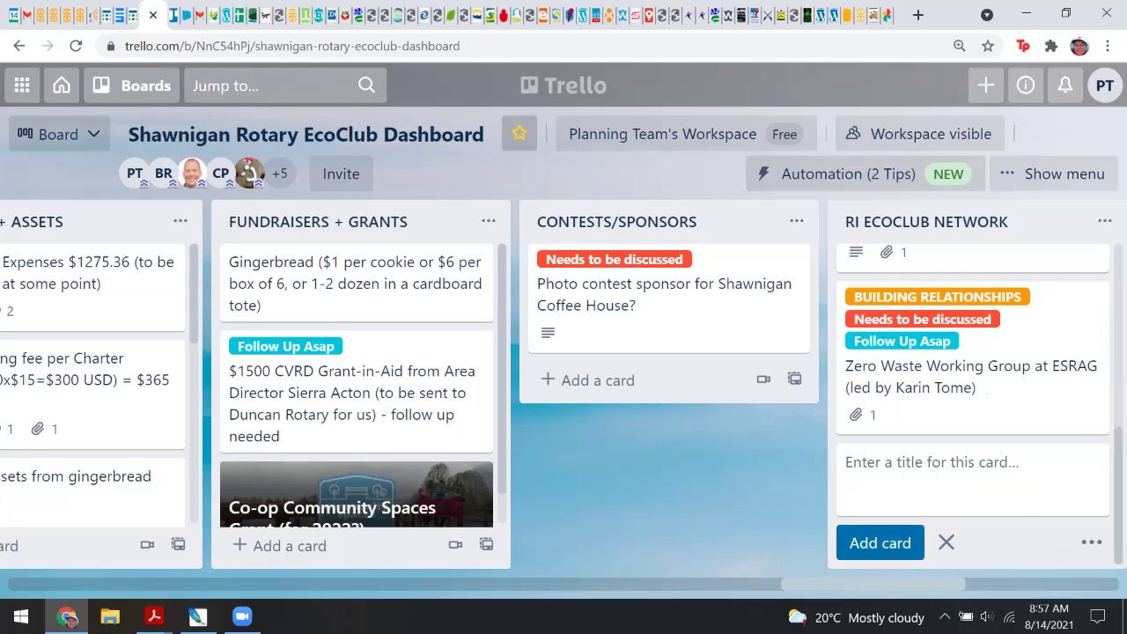
# Step: Create the card 'Follow up with Istanbul Ecological Rotary Club' in RI ECOCLUB NETWORK and open its details
pyautogui.write('Follow up with Istanbul Ec')
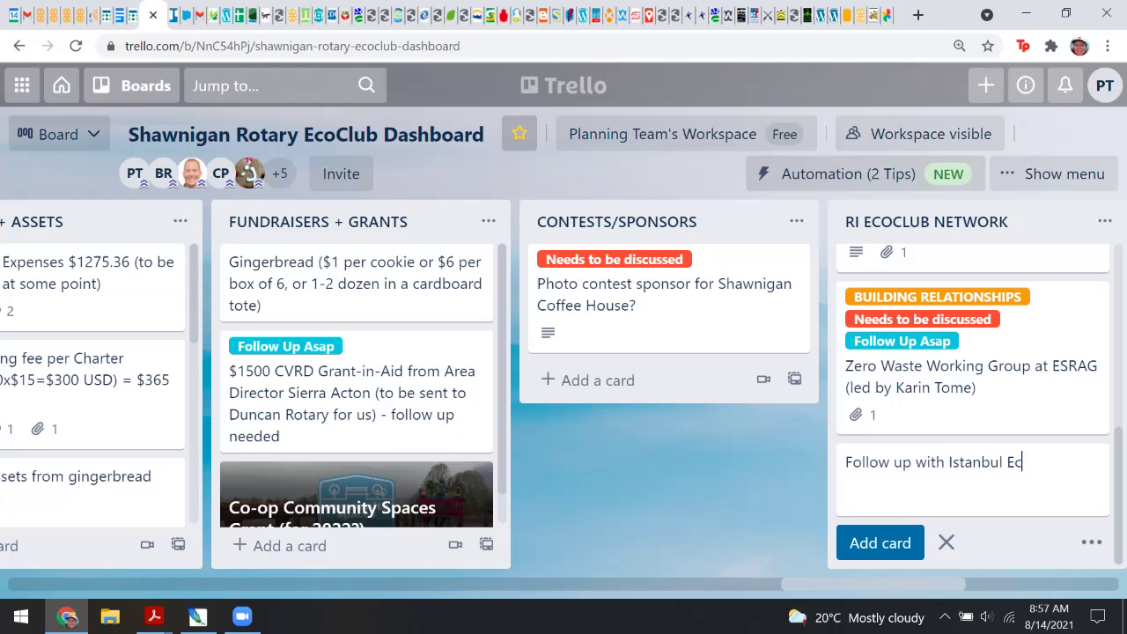
pyautogui.write('ological Rotary Club')
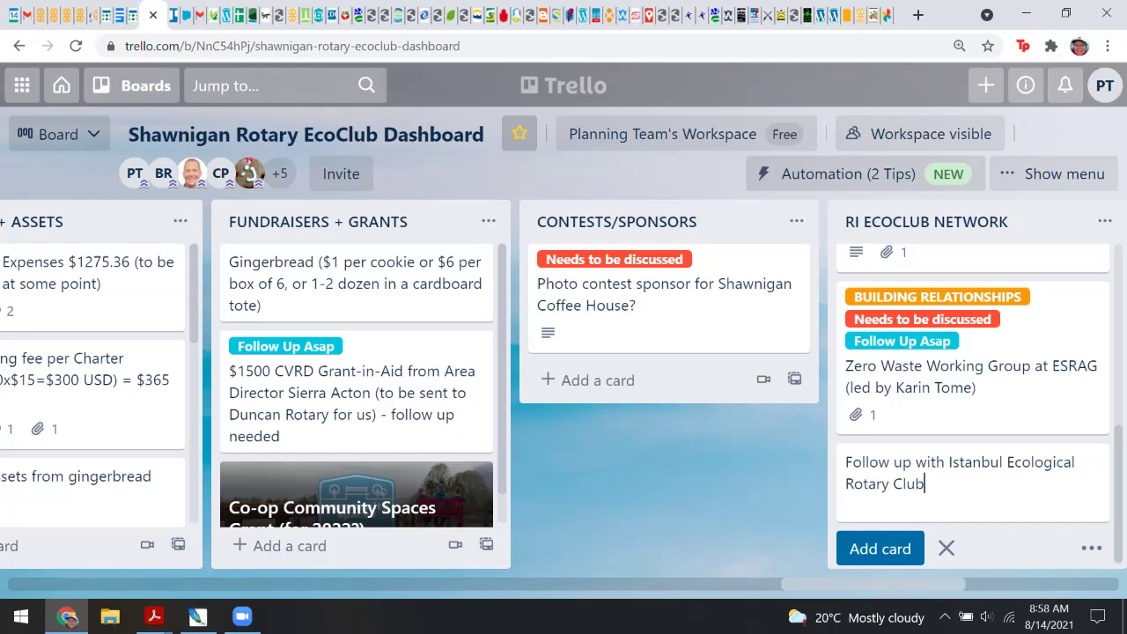
pyautogui.press('Return')
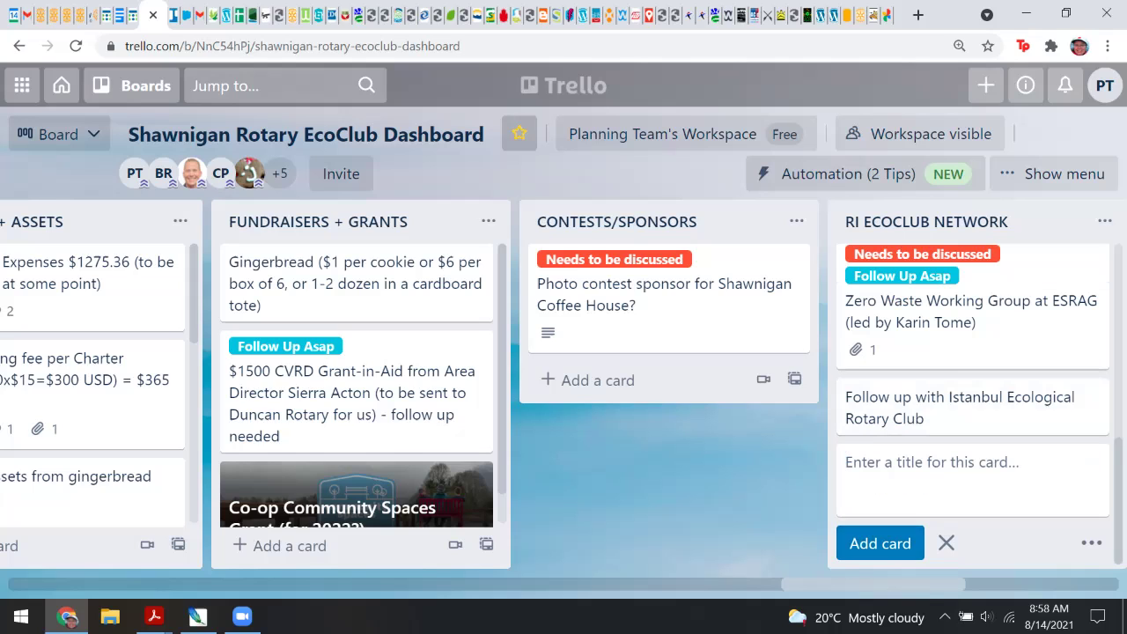
pyautogui.click(1091, 396)
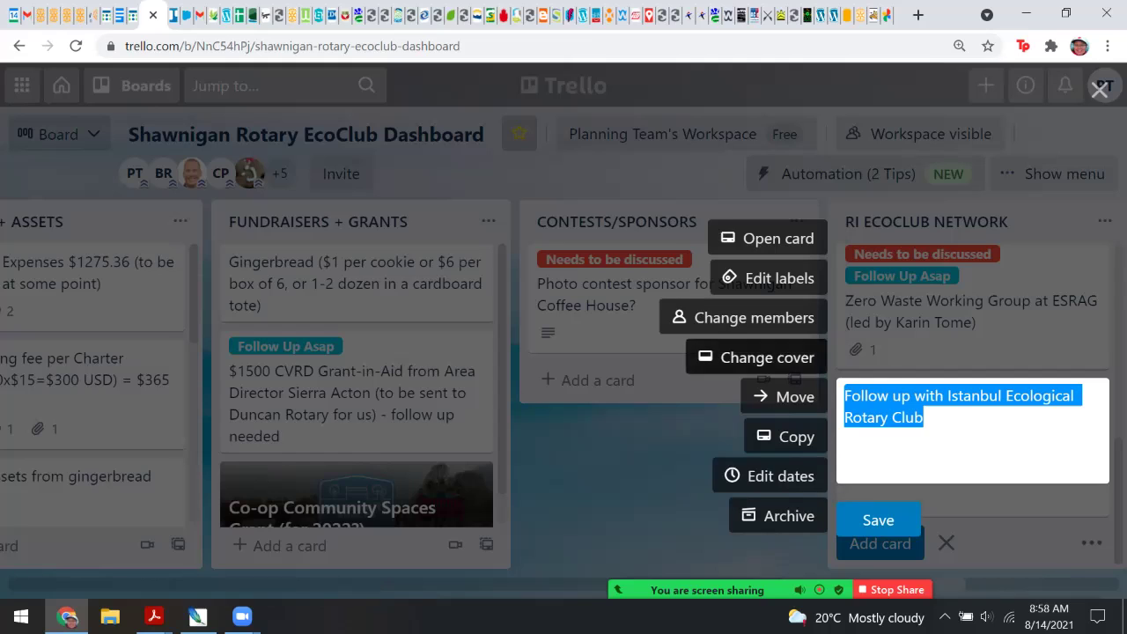
pyautogui.click(766, 237)
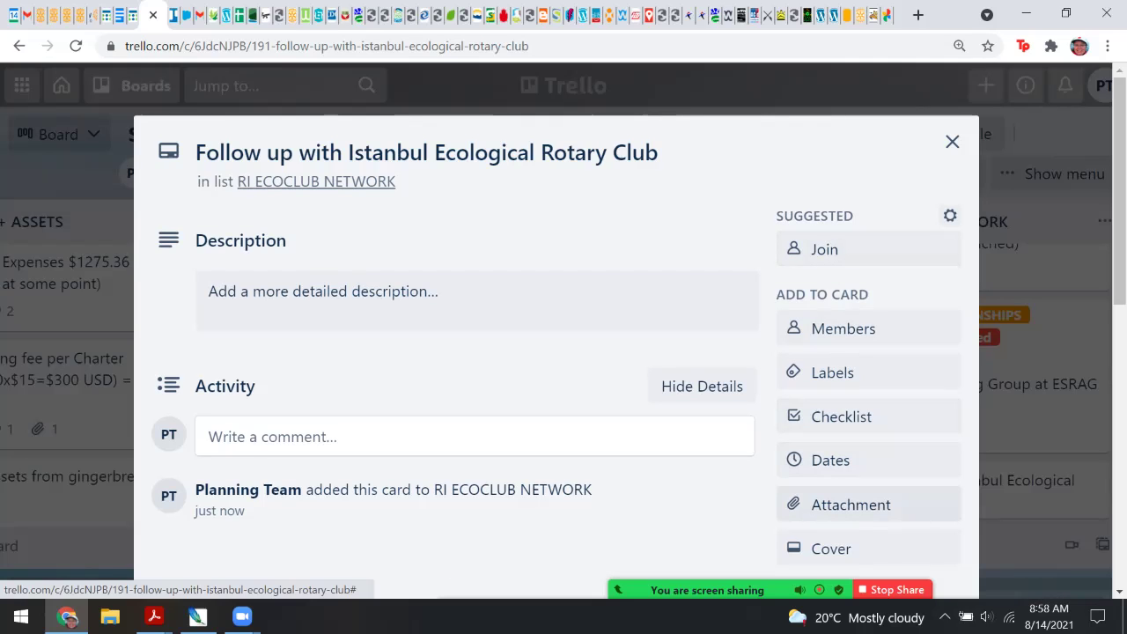
# Step: Attach 'Gmail - Hello from Istanbul Ecology Rotary Club.pdf' from Club Startup > EcoClub Documents and preview it
pyautogui.click(871, 509)
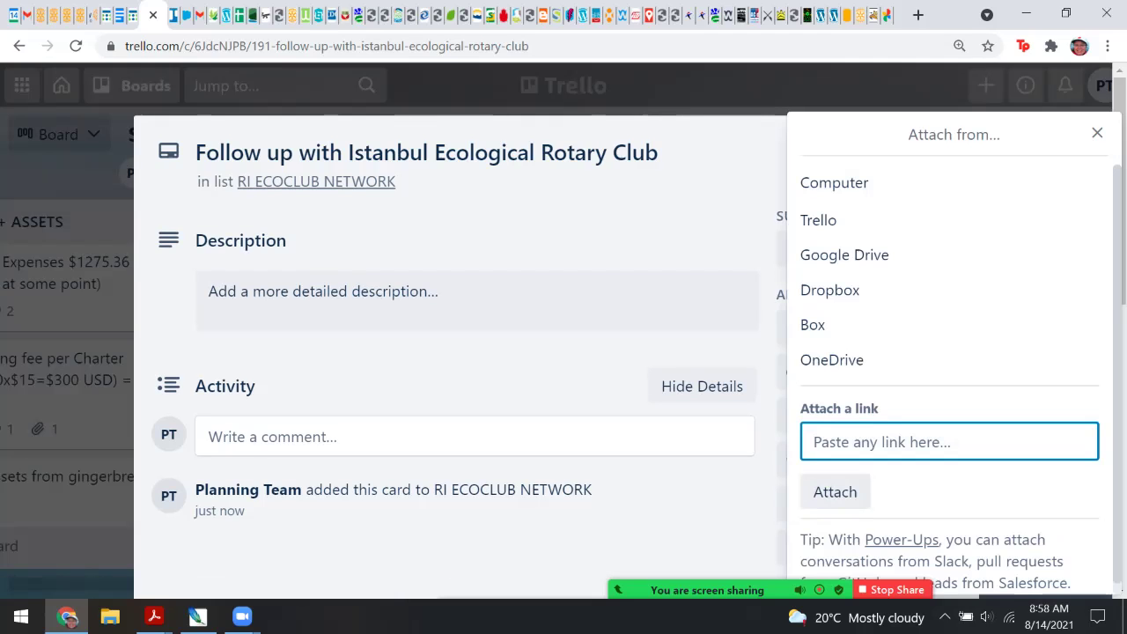
pyautogui.click(834, 182)
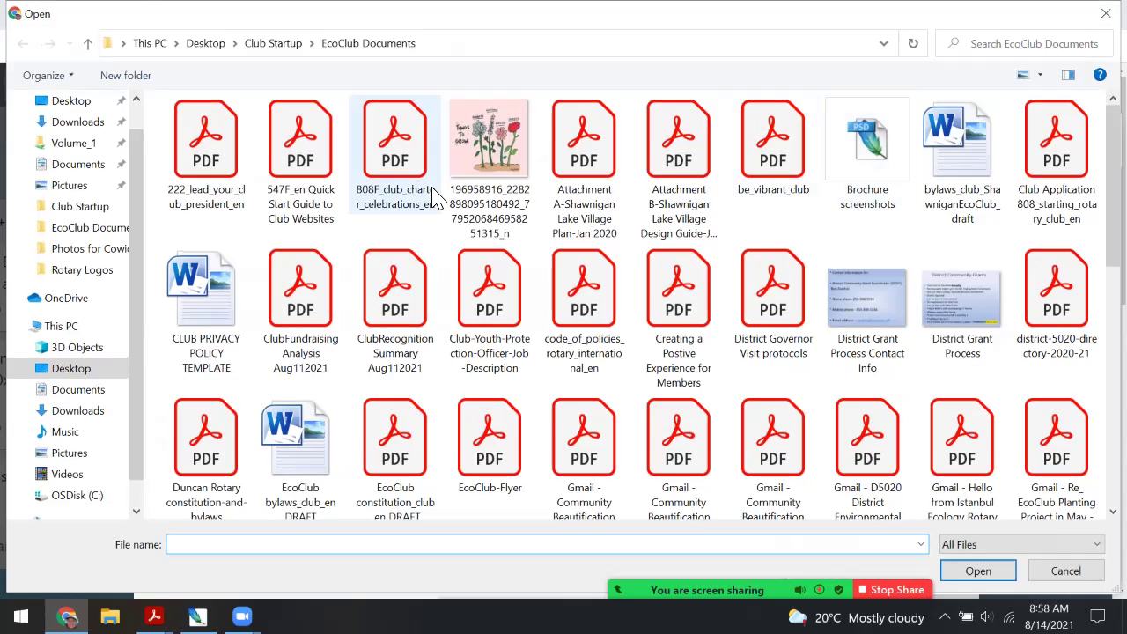
pyautogui.click(95, 214)
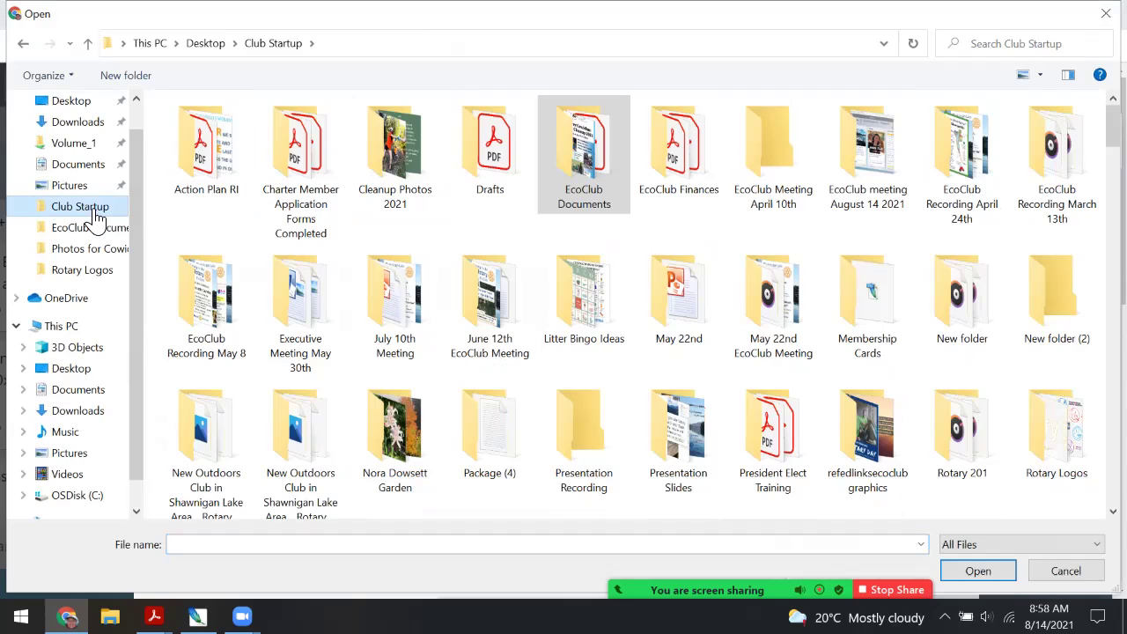
pyautogui.doubleClick(588, 163)
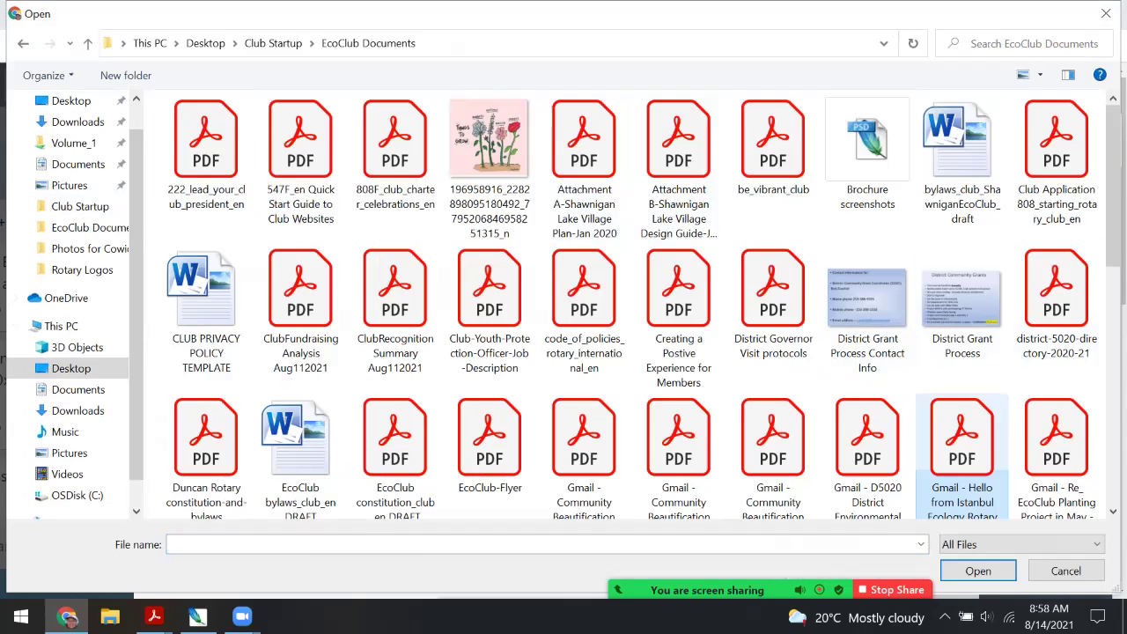
pyautogui.doubleClick(962, 440)
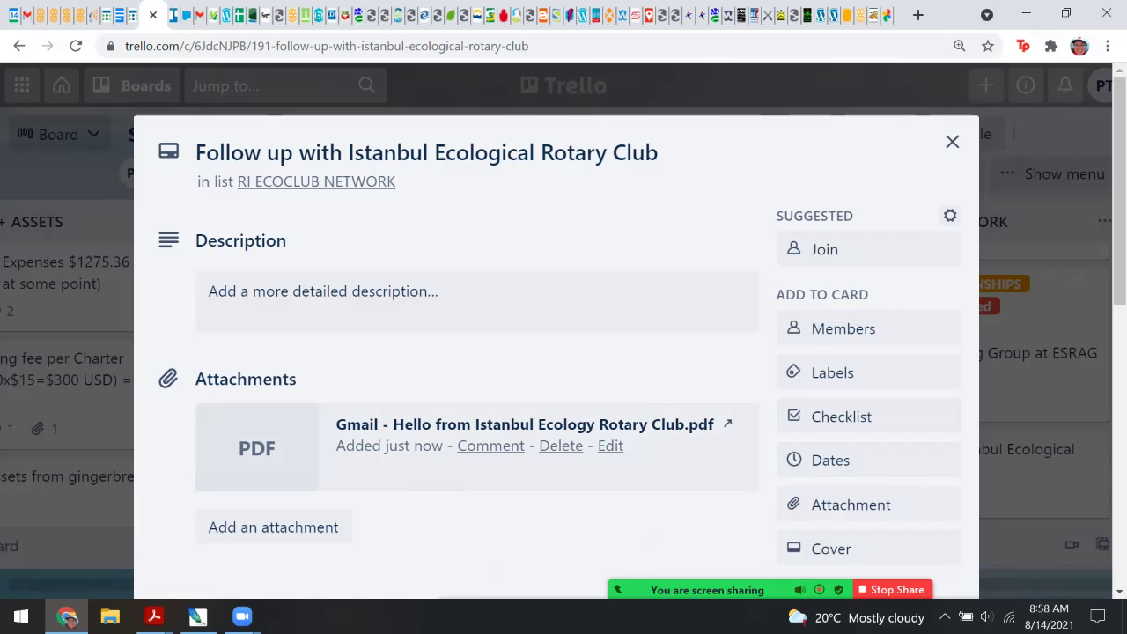
pyautogui.click(640, 405)
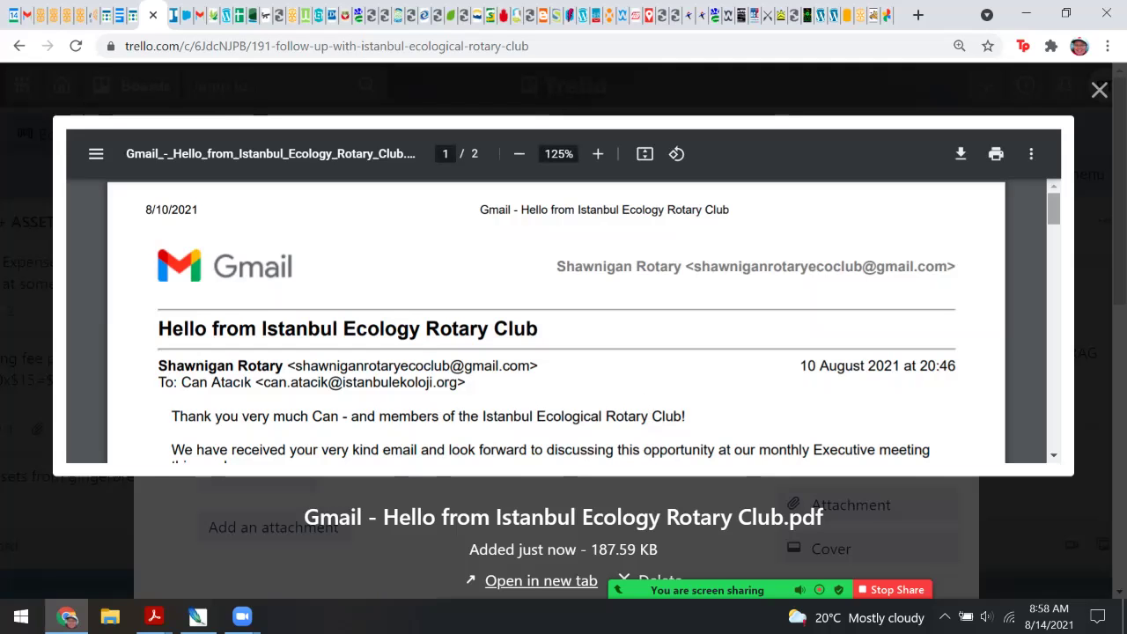
pyautogui.scroll(-3, 563, 321)
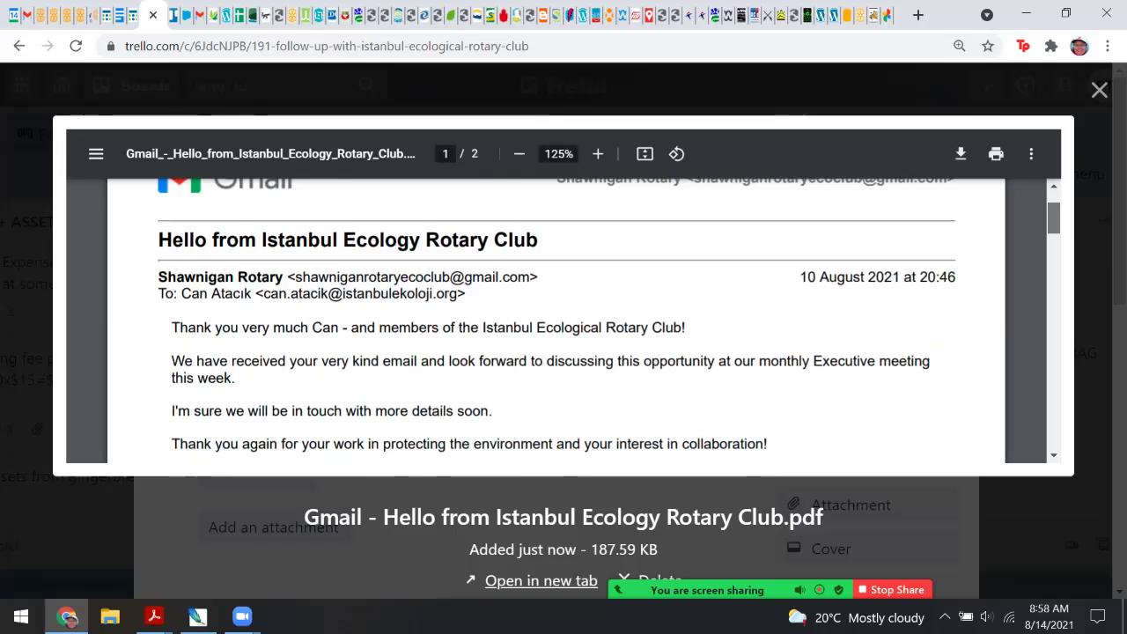
pyautogui.scroll(-8, 564, 322)
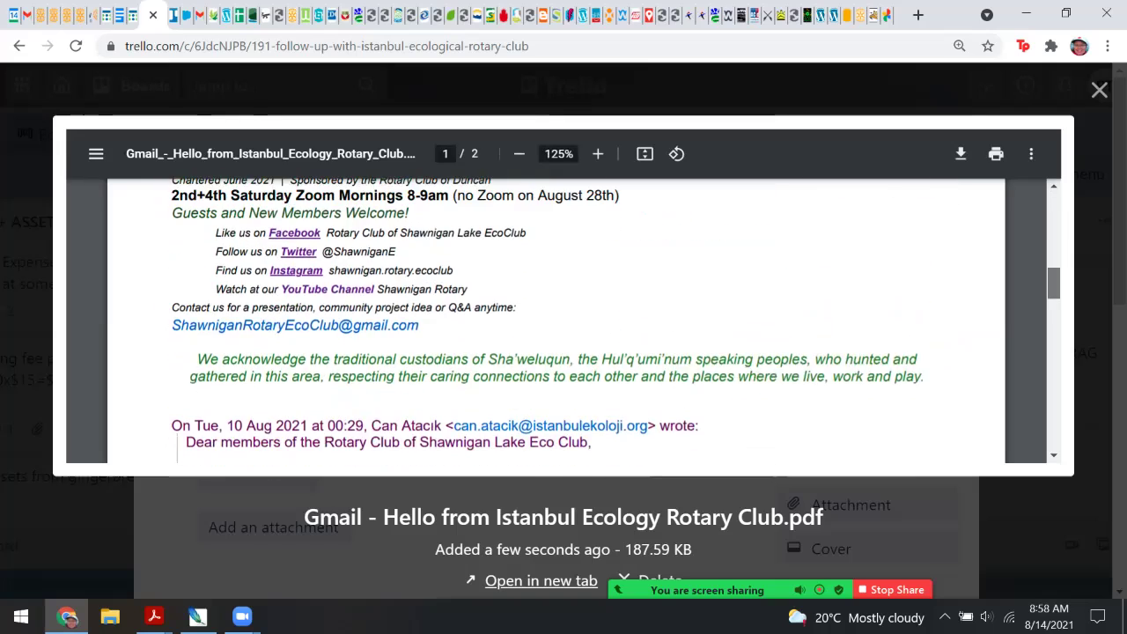
pyautogui.scroll(-8, 564, 321)
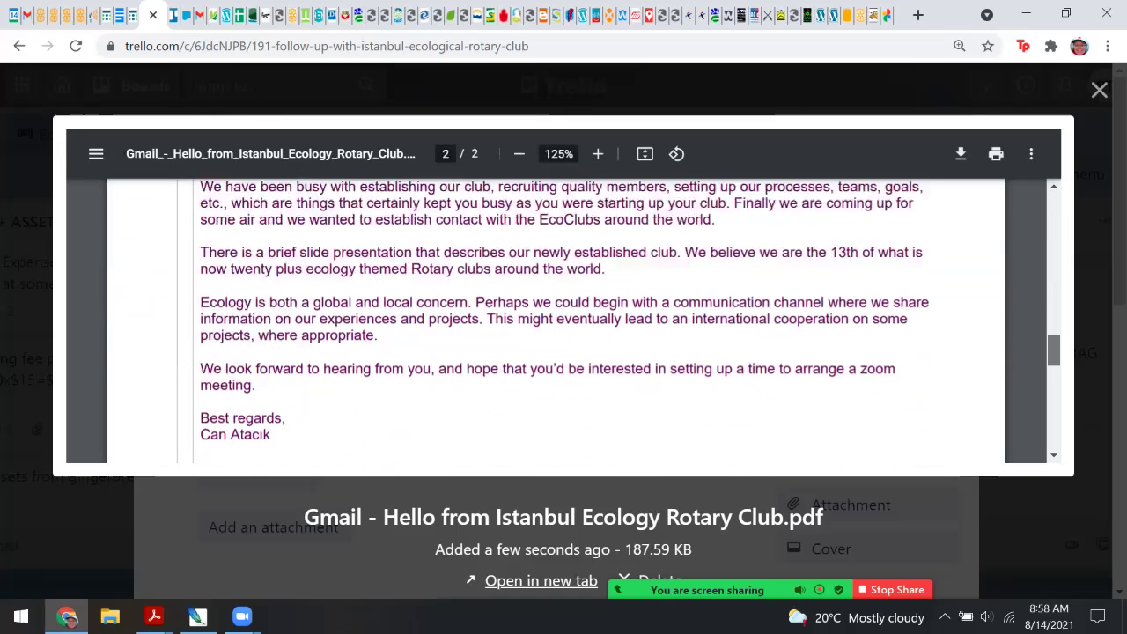
pyautogui.scroll(-5, 563, 321)
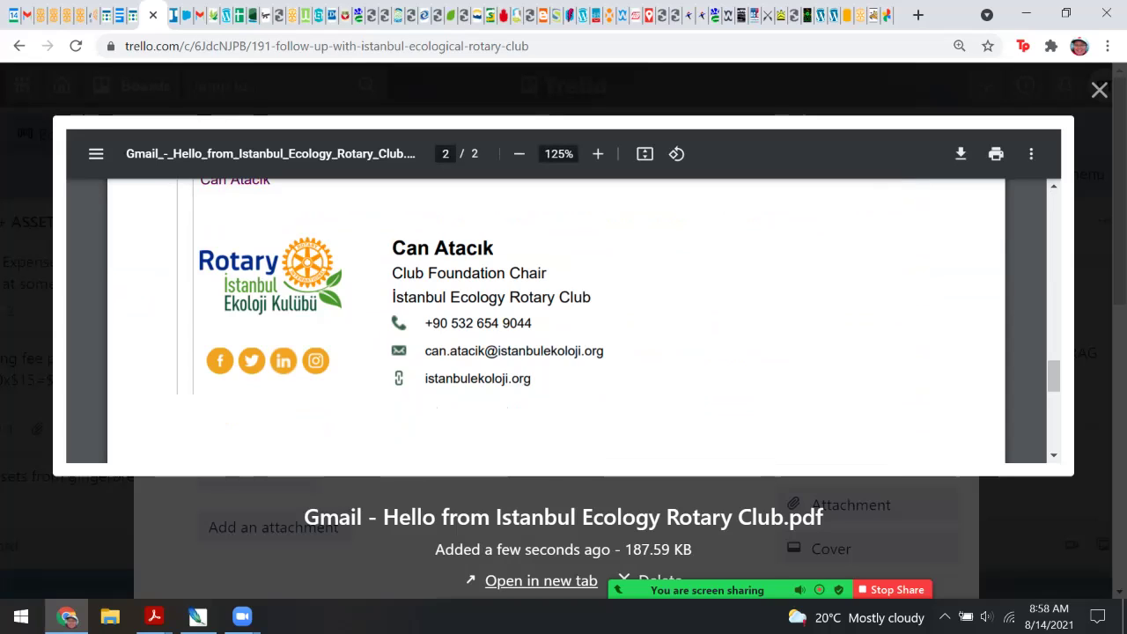
pyautogui.scroll(-2, 563, 321)
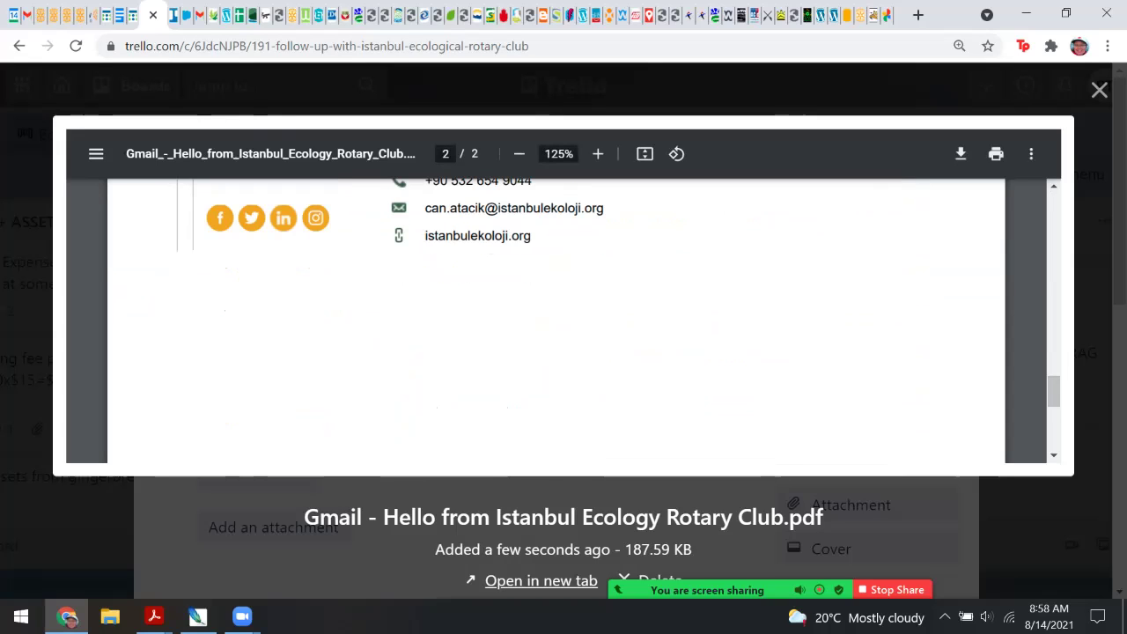
pyautogui.click(1100, 90)
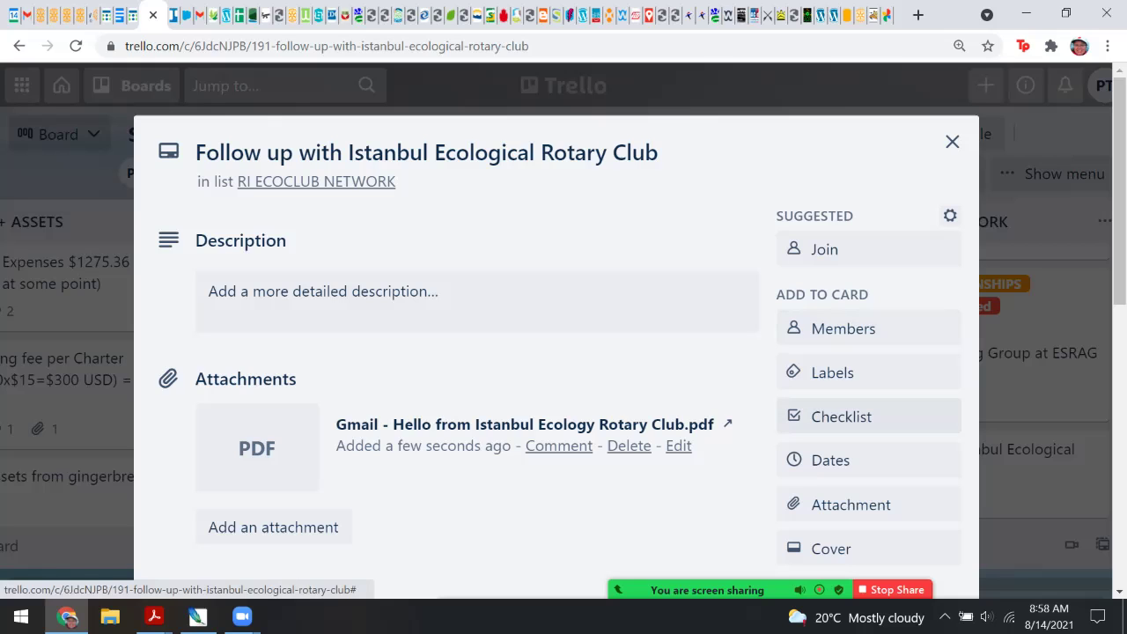
# Step: Attach 'IstanbulEcology RC Presentation.pdf' from Downloads as a second attachment and preview it
pyautogui.click(845, 505)
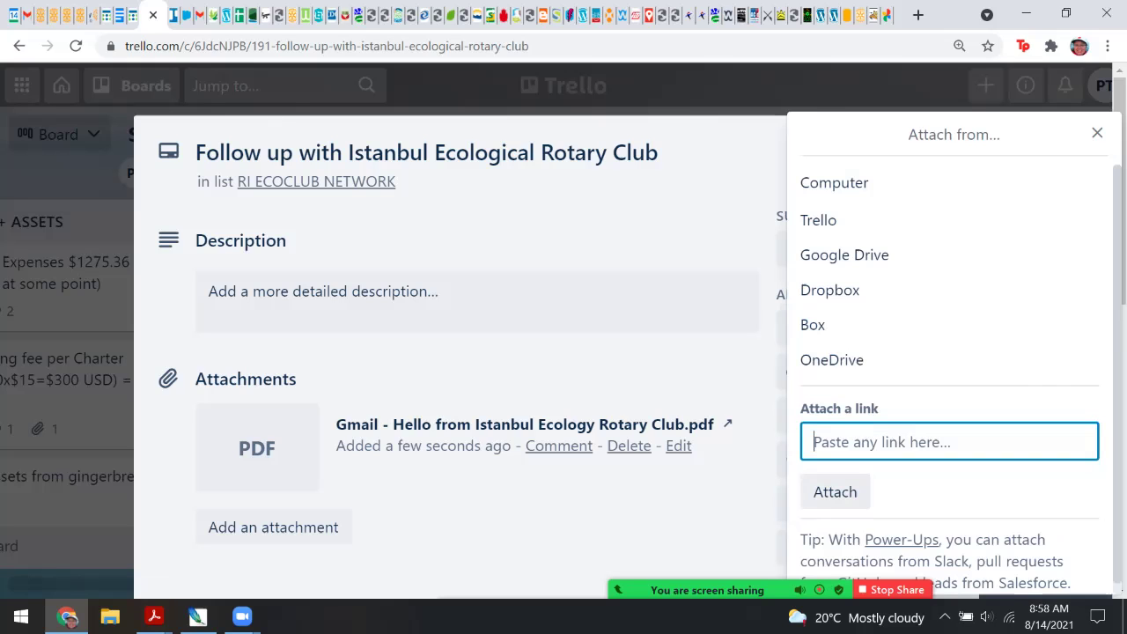
pyautogui.click(833, 182)
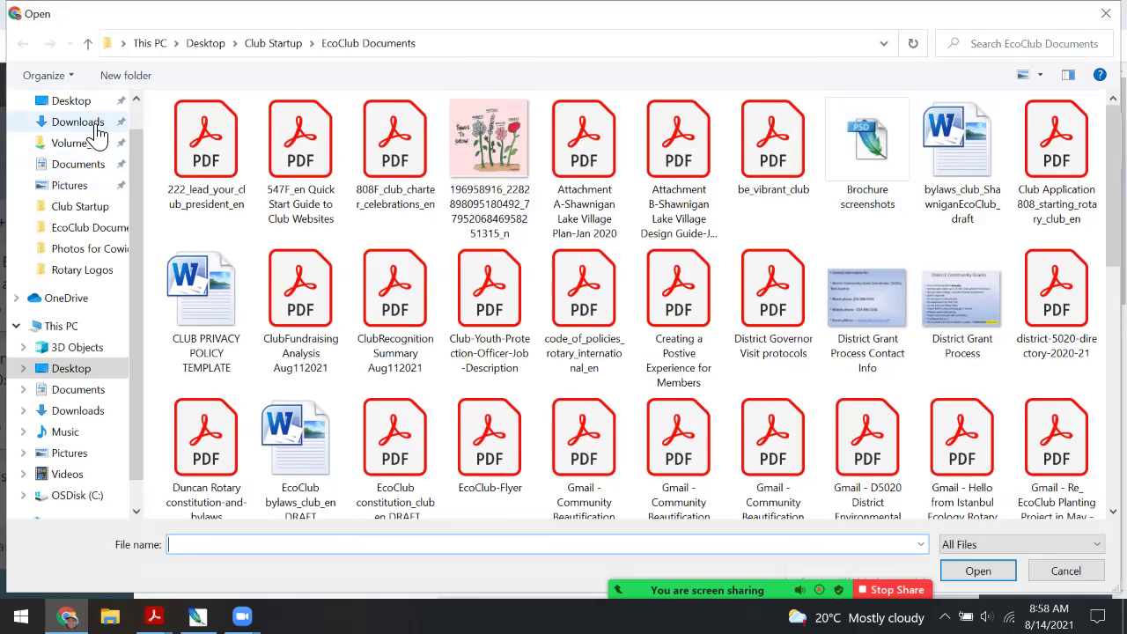
pyautogui.click(97, 132)
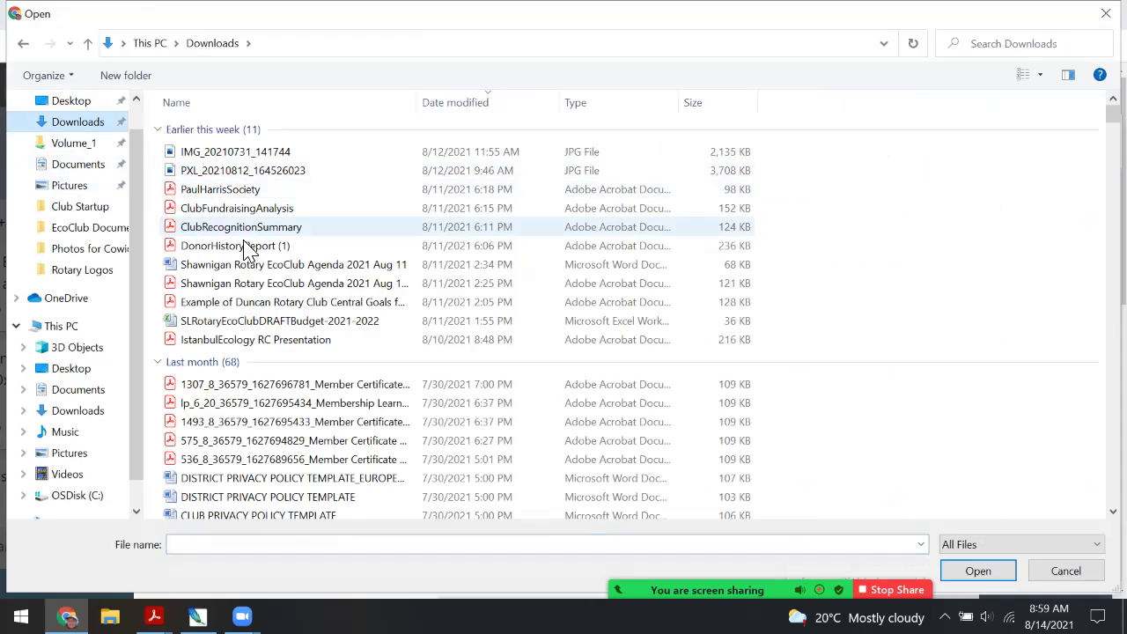
pyautogui.click(257, 344)
pyautogui.doubleClick(257, 344)
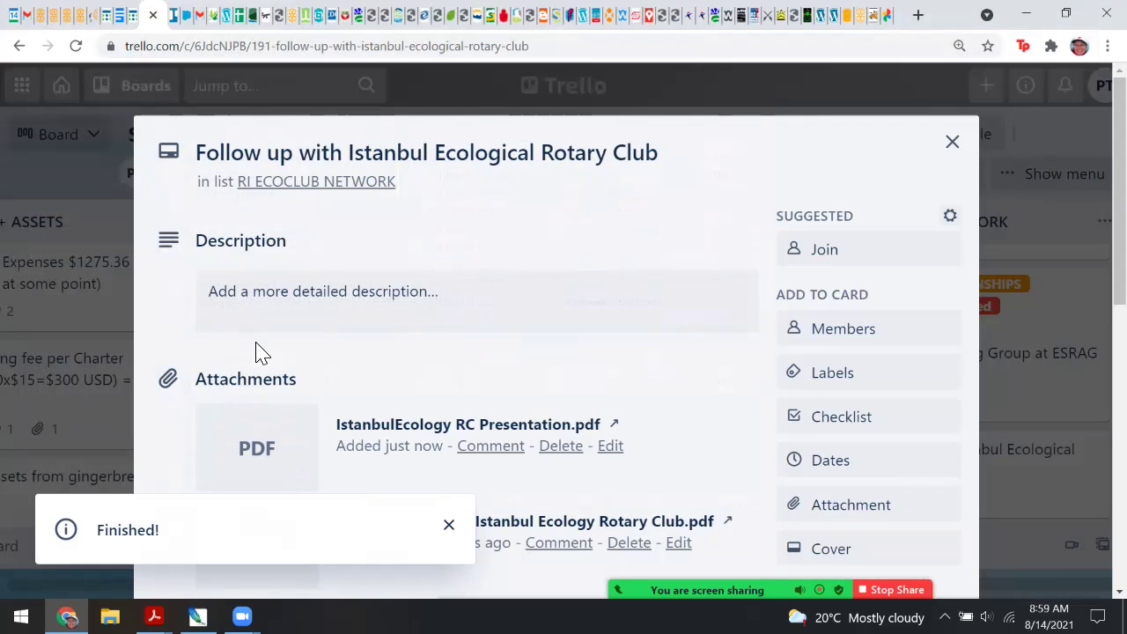
pyautogui.click(554, 407)
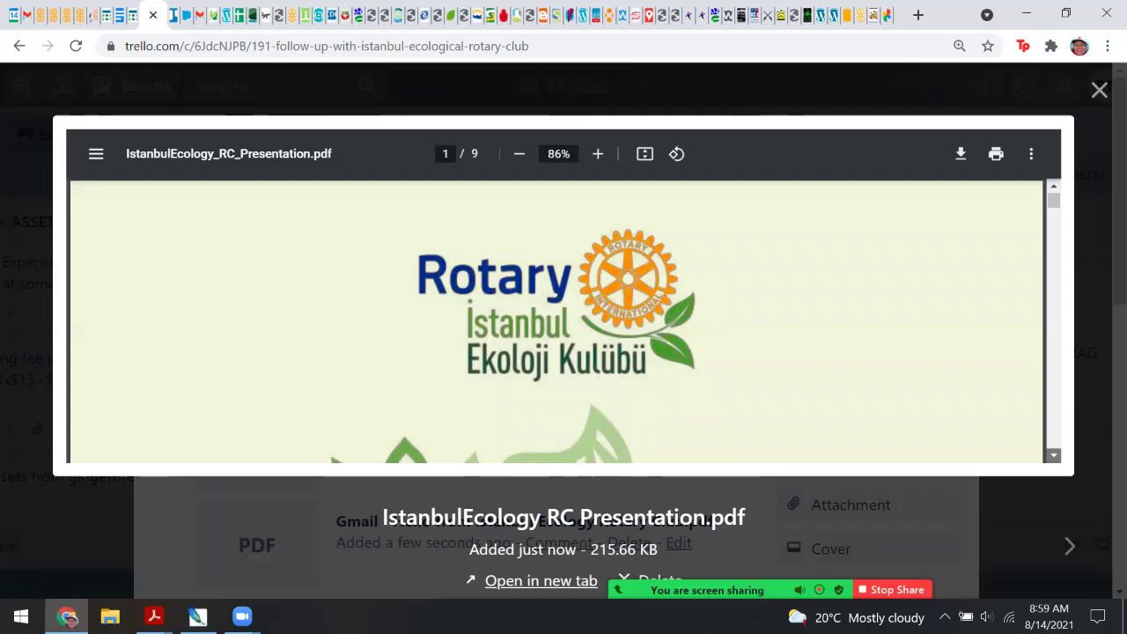
# Step: Read through all 9 pages of the presentation preview, then close it
pyautogui.scroll(-3, 556, 321)
pyautogui.scroll(-6, 556, 320)
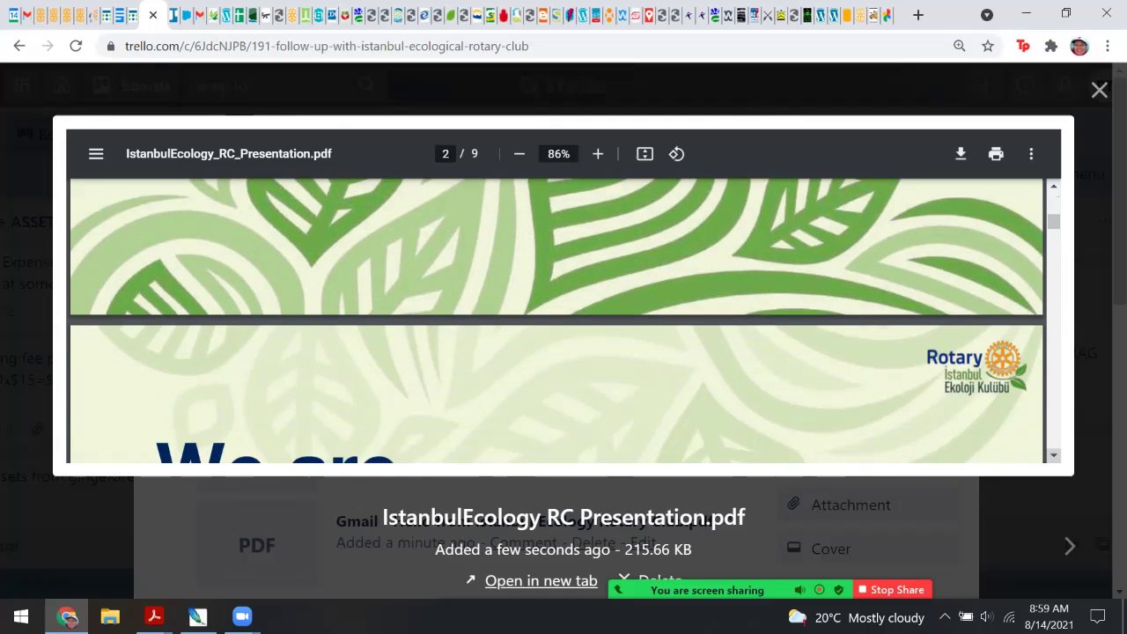
pyautogui.scroll(-1, 556, 321)
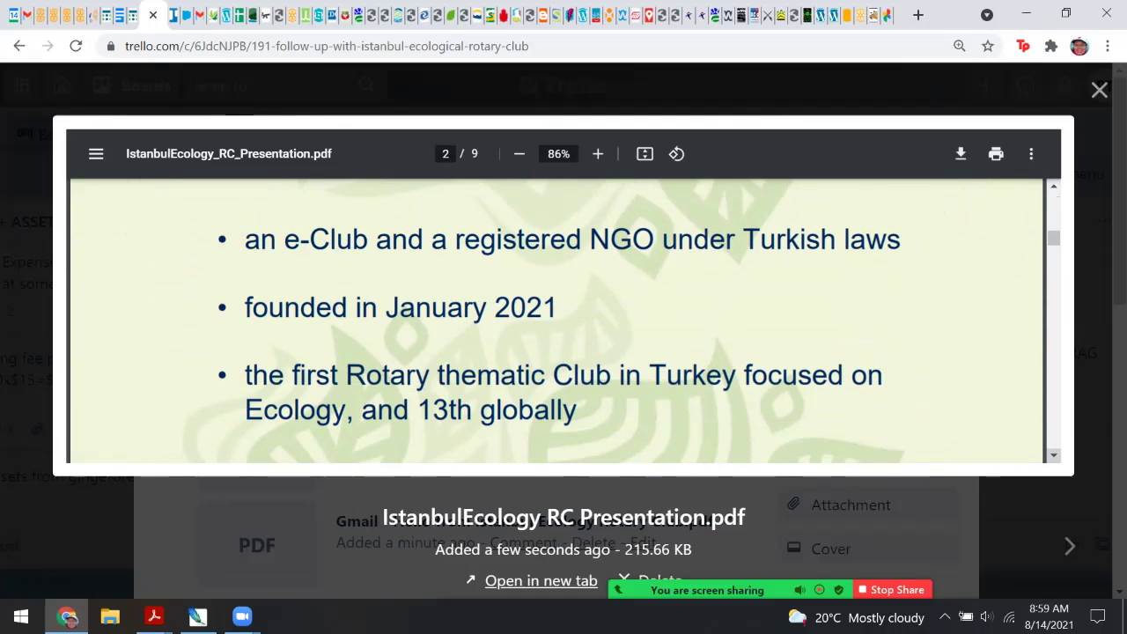
pyautogui.scroll(-5, 557, 320)
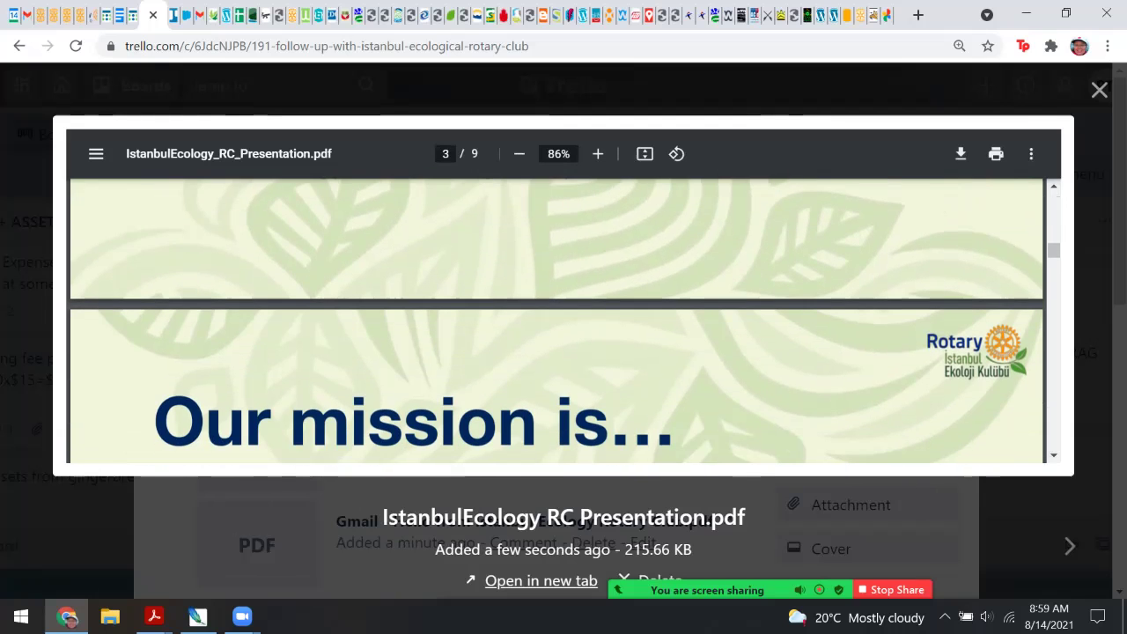
pyautogui.scroll(-2, 556, 321)
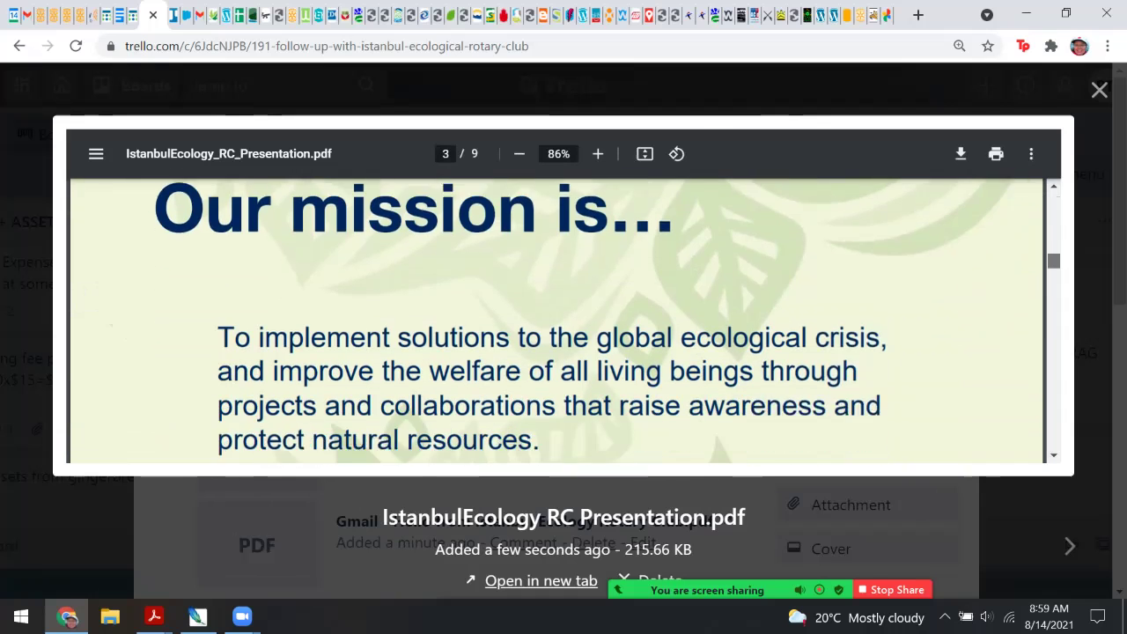
pyautogui.scroll(-2, 557, 320)
pyautogui.scroll(-4, 556, 320)
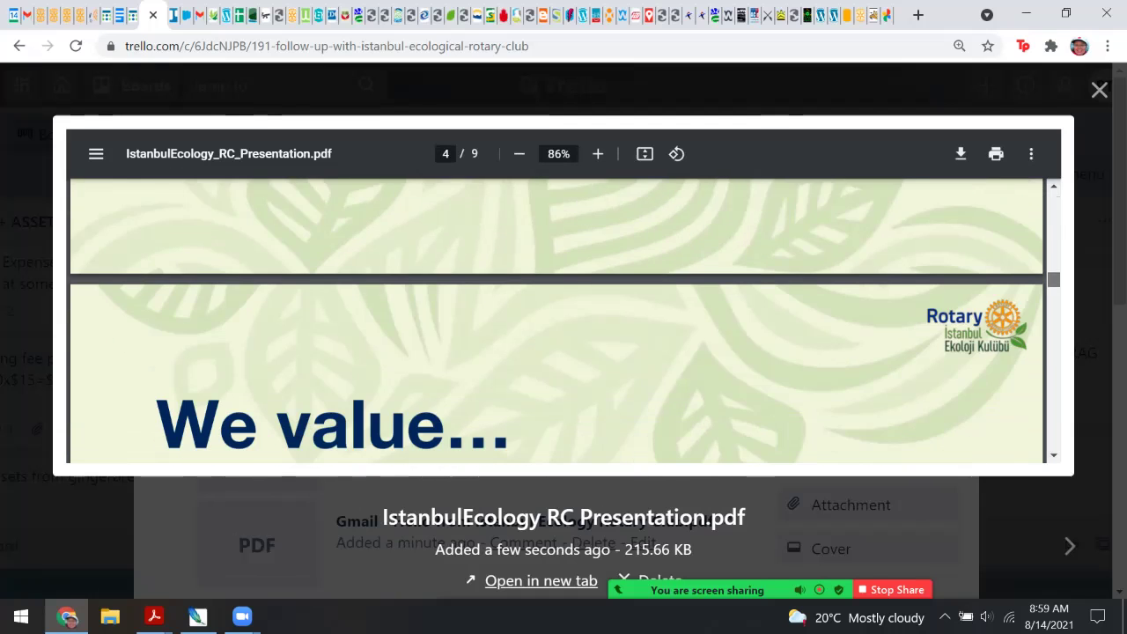
pyautogui.scroll(-3, 557, 321)
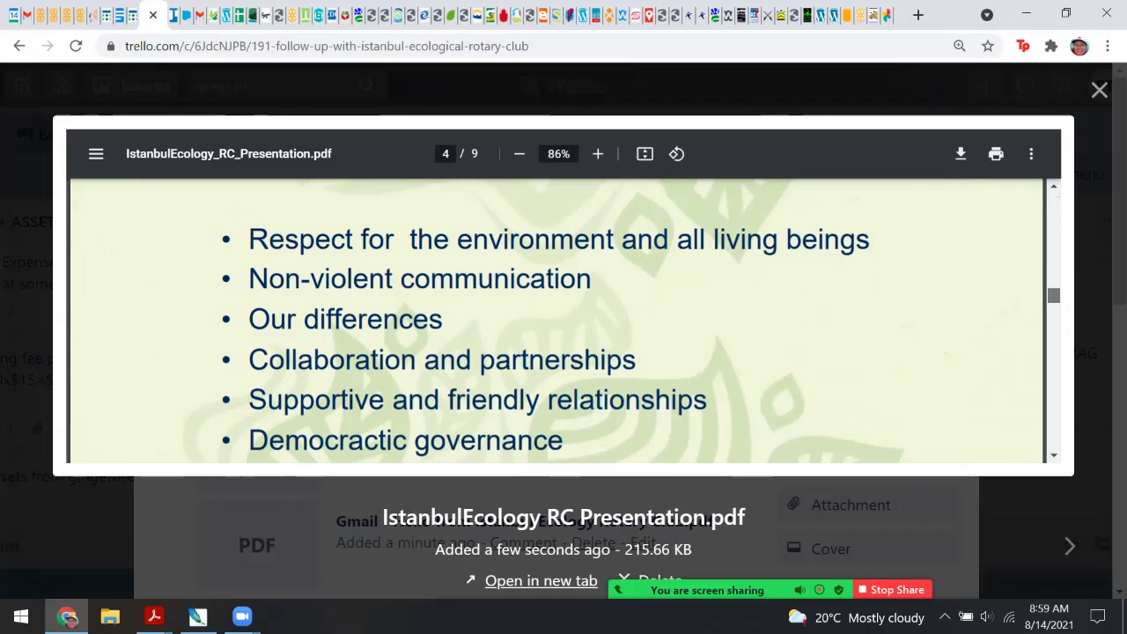
pyautogui.scroll(-4, 556, 320)
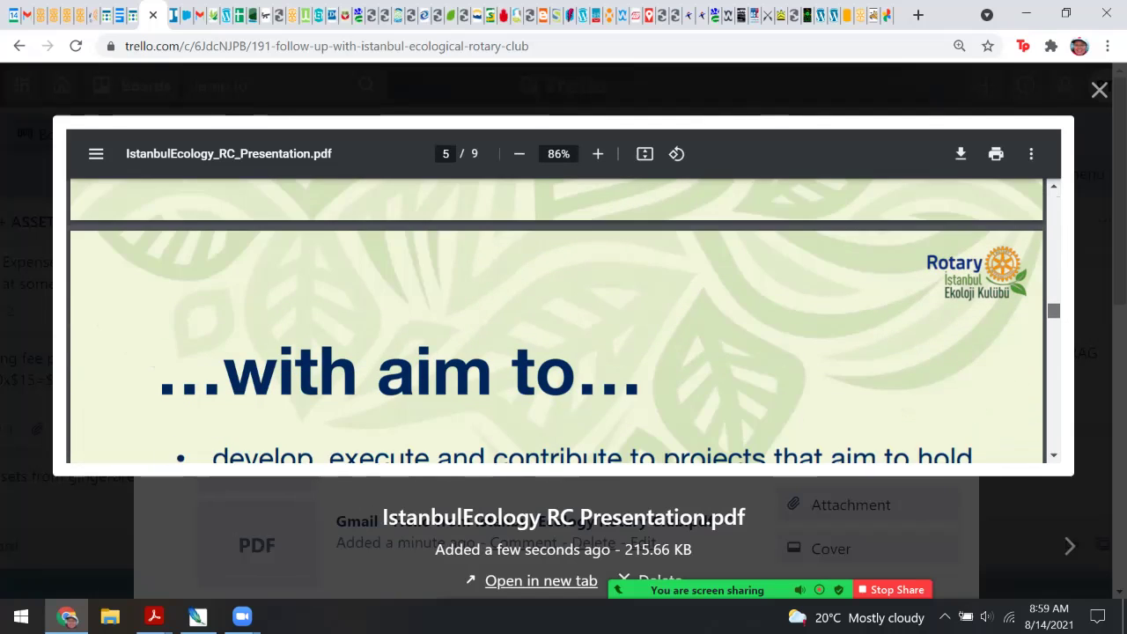
pyautogui.scroll(-3, 556, 320)
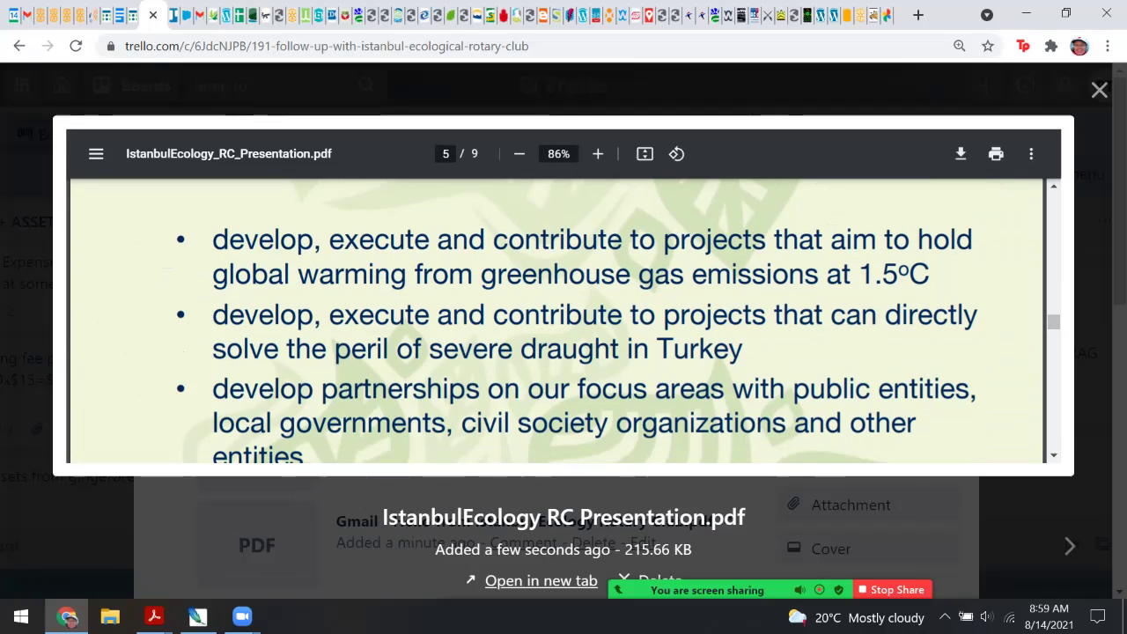
pyautogui.scroll(-3, 557, 320)
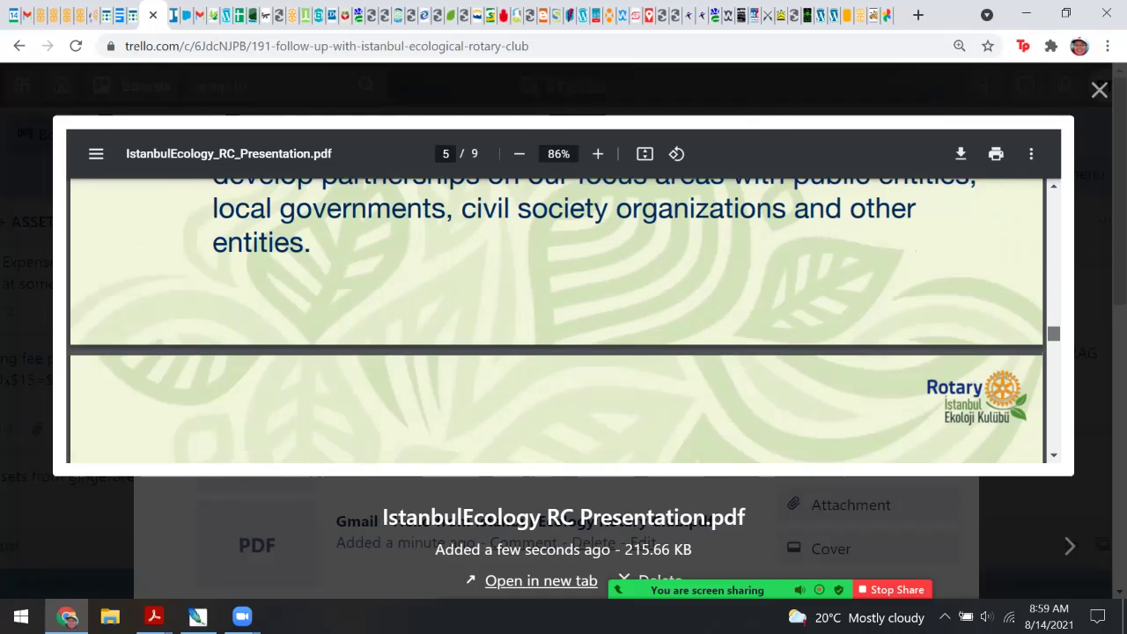
pyautogui.scroll(-6, 556, 320)
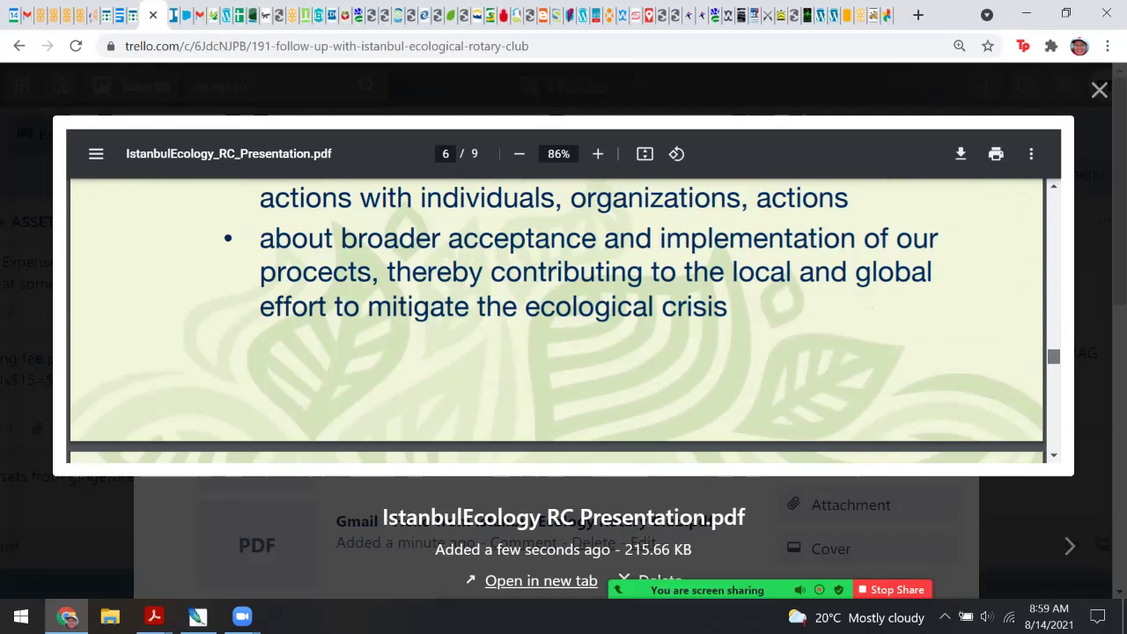
pyautogui.scroll(-8, 557, 320)
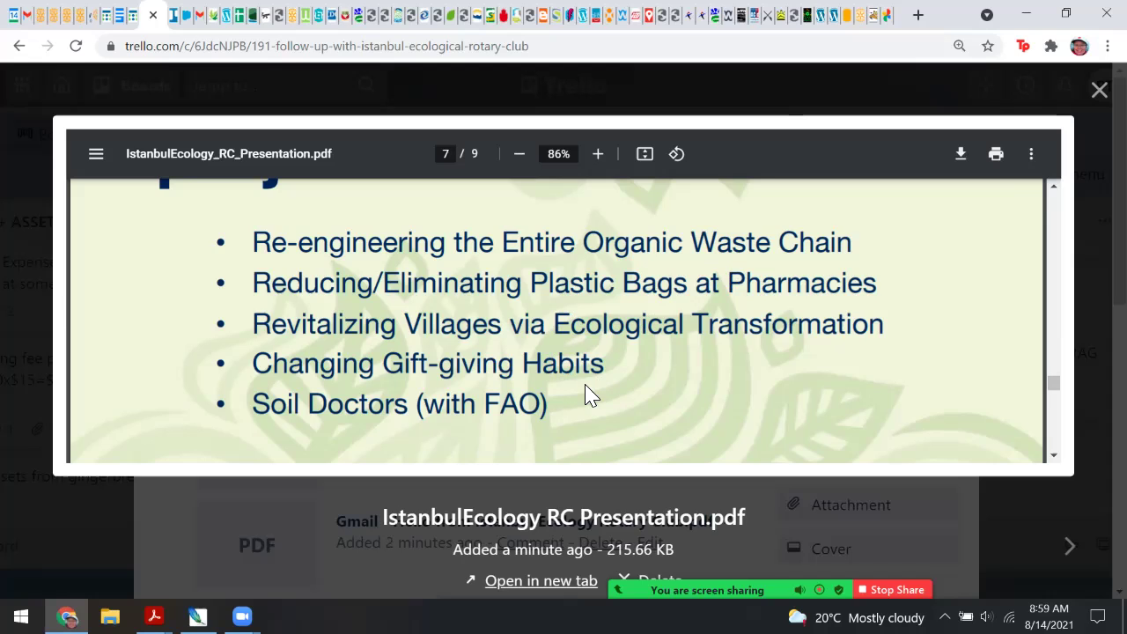
pyautogui.scroll(-3, 558, 320)
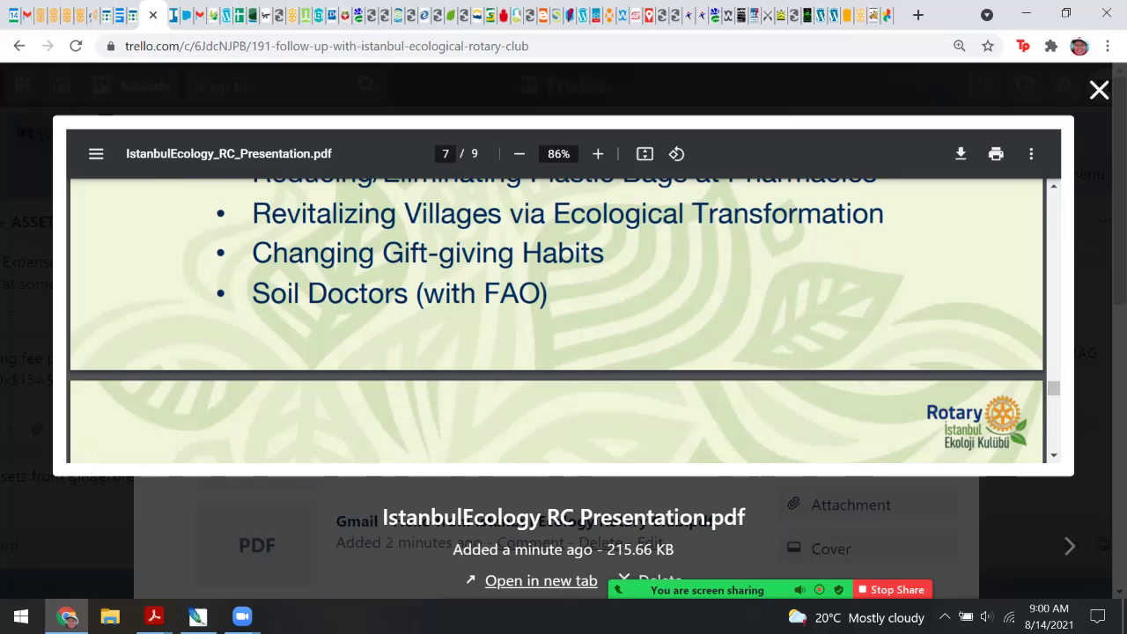
pyautogui.click(1099, 90)
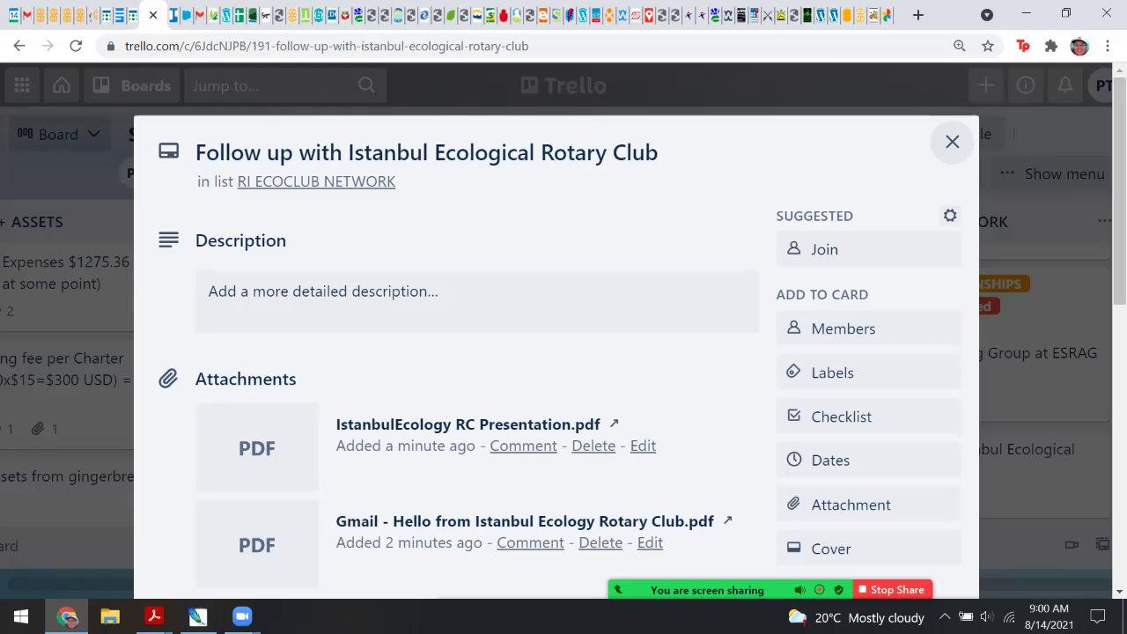
# Step: Open the Zero Waste Working Group at ESRAG card and view its My Rotary message JPG
pyautogui.click(952, 142)
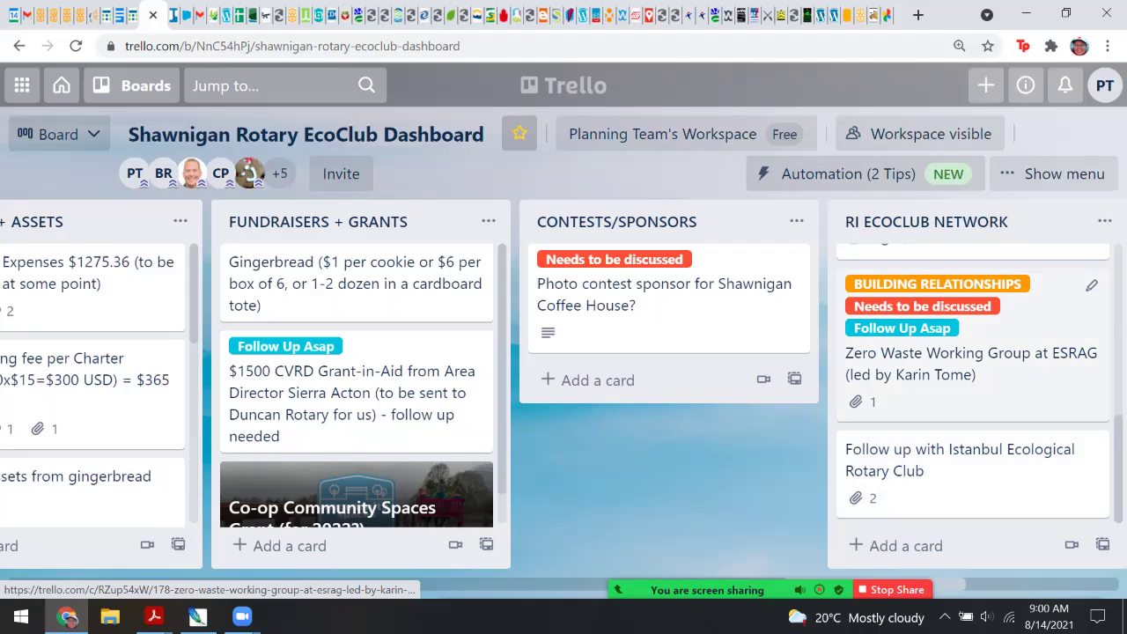
pyautogui.click(968, 361)
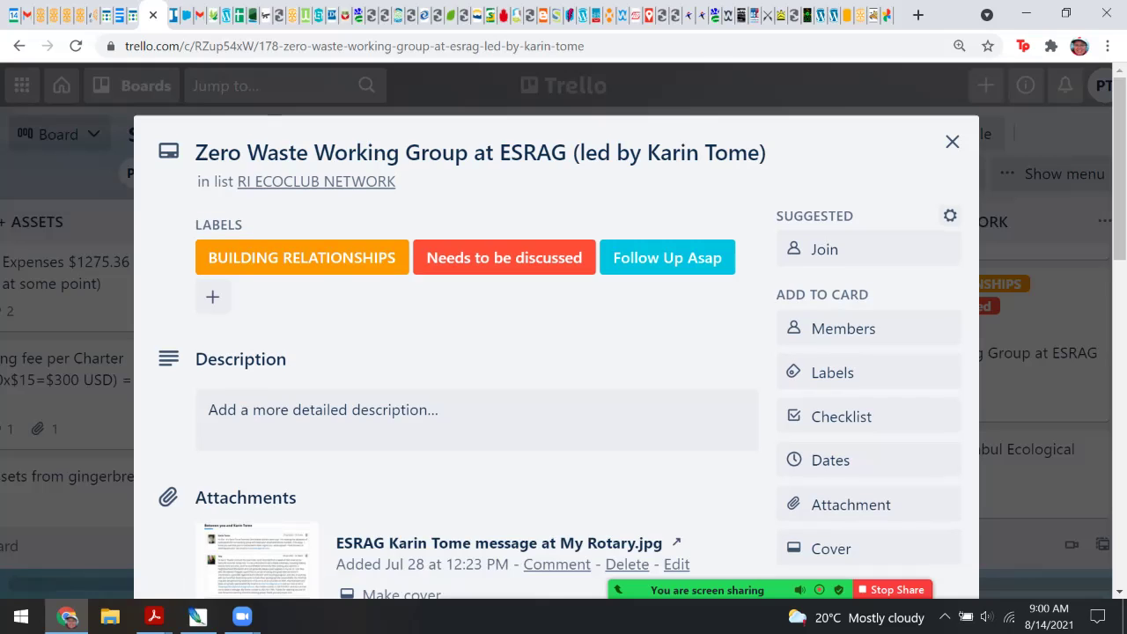
pyautogui.click(656, 553)
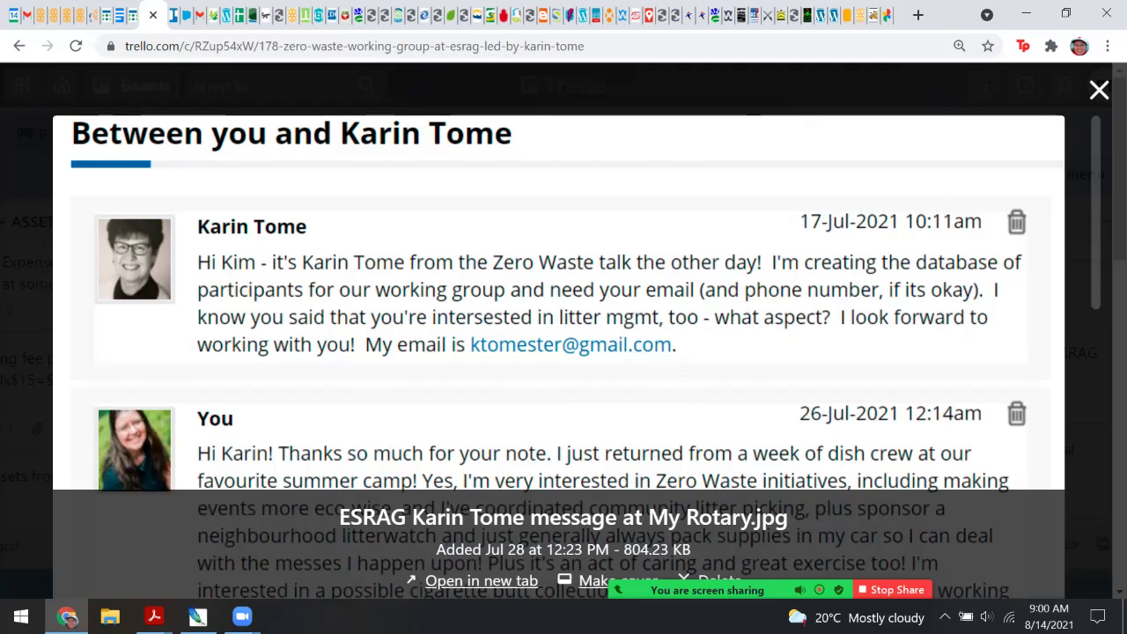
pyautogui.press('Escape')
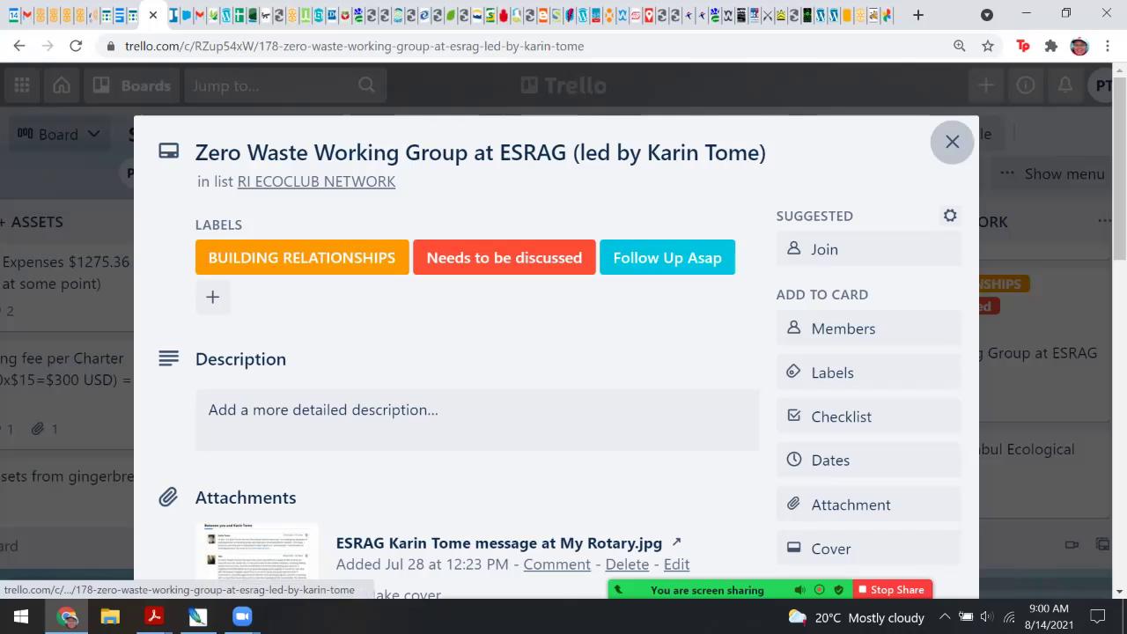
# Step: Close the Zero Waste Working Group card and switch to the tab showing the V2MOM template
pyautogui.click(952, 141)
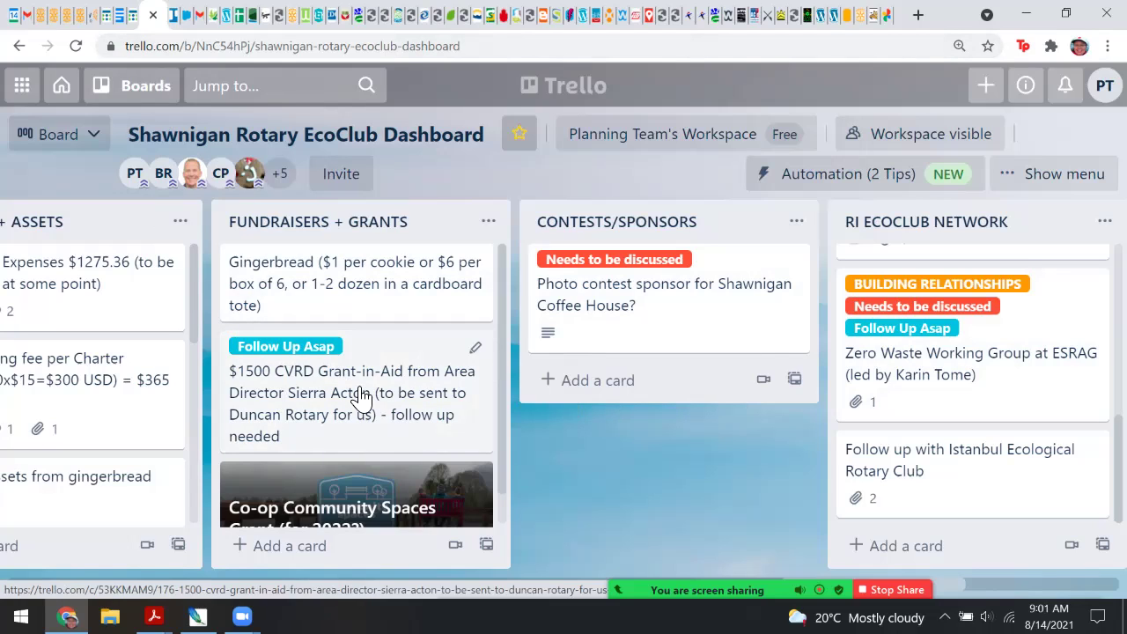
pyautogui.click(181, 31)
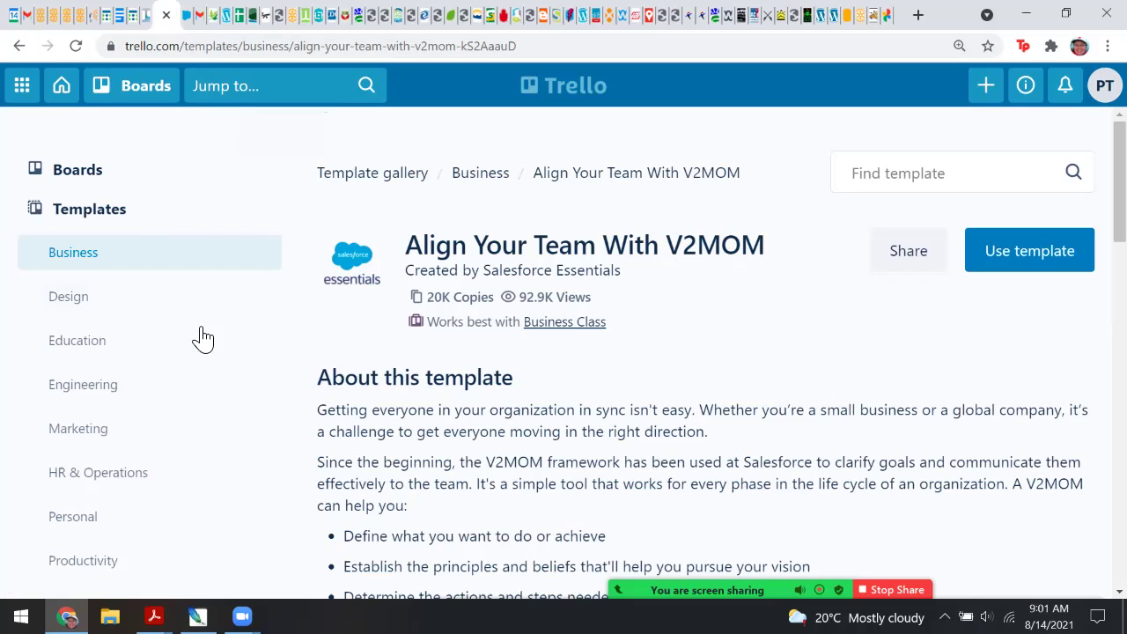
# Step: Browse the Business template category, then the Education templates
pyautogui.click(81, 261)
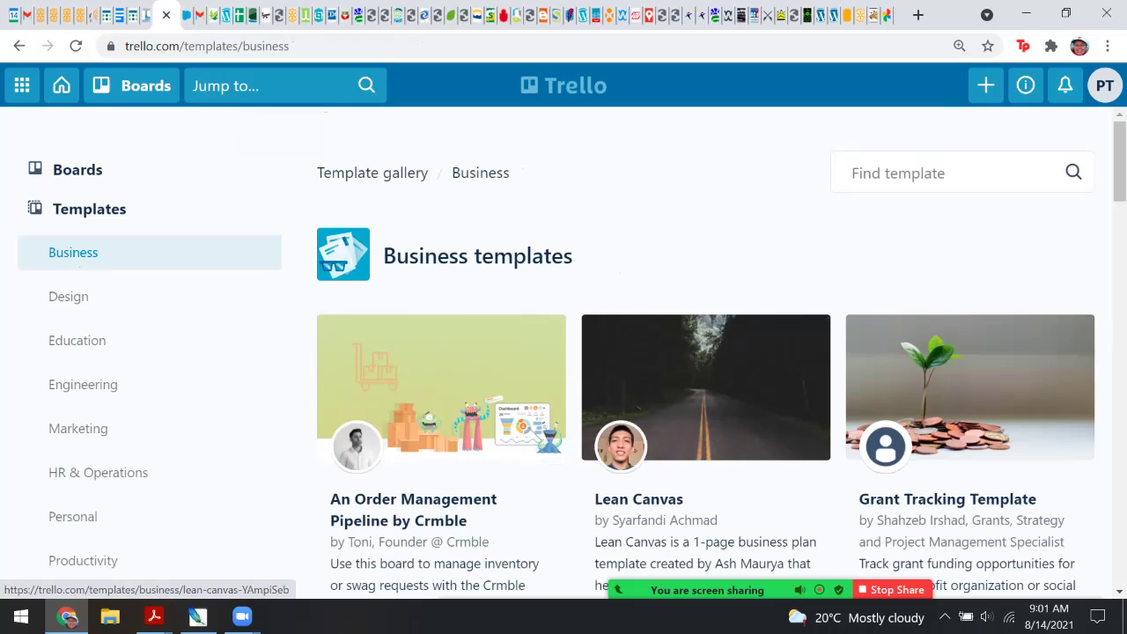
pyautogui.click(97, 350)
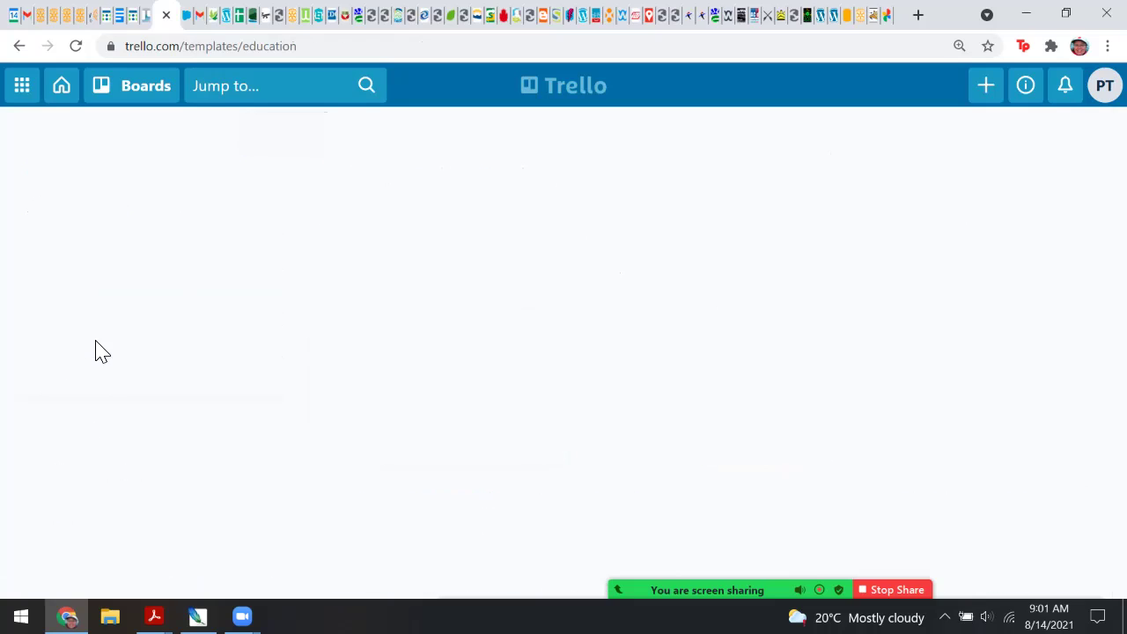